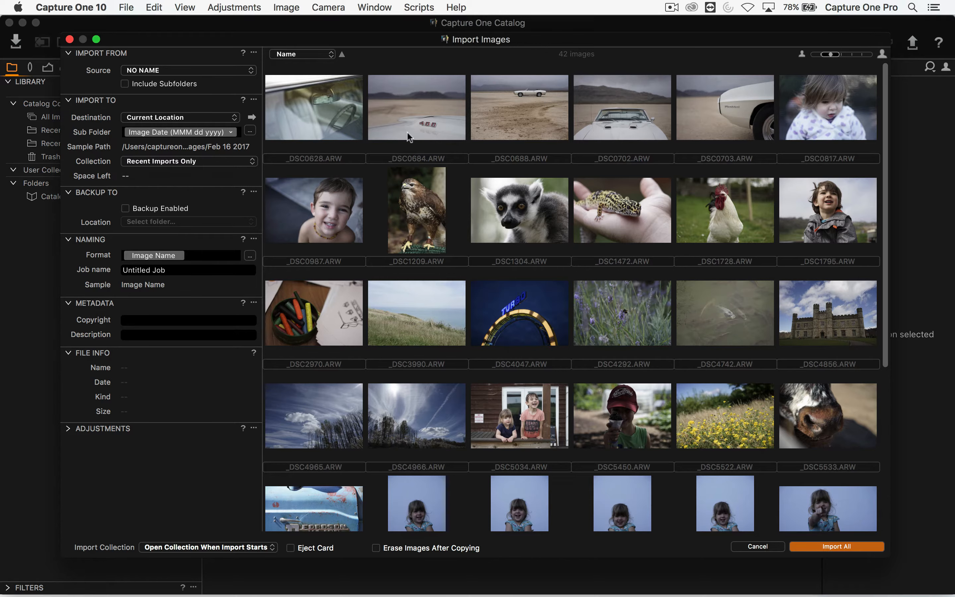
Switch to Finder, inspect the DCIM/100MSDCF folder on the NO NAME card, and return to the Capture One import window
{"action": "key", "text": "super+Tab"}
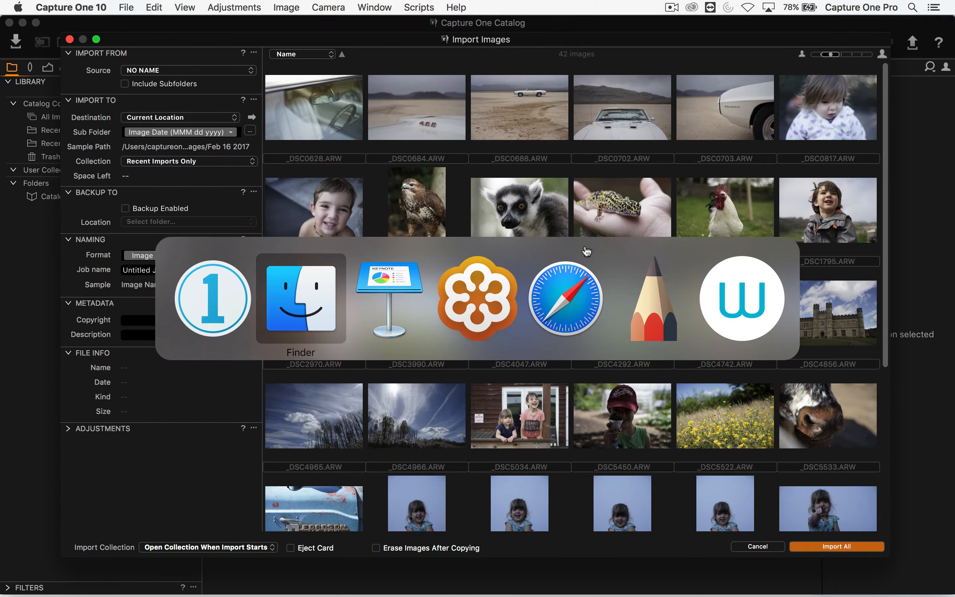
{"action": "scroll", "coordinate": [336, 339], "scroll_direction": "down", "scroll_amount": 5}
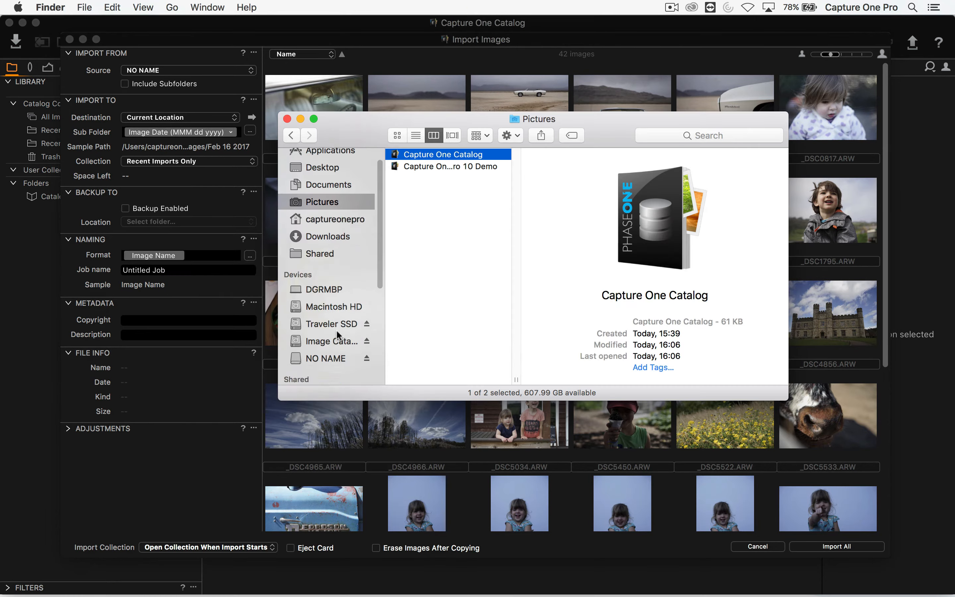
{"action": "left_click", "coordinate": [327, 288]}
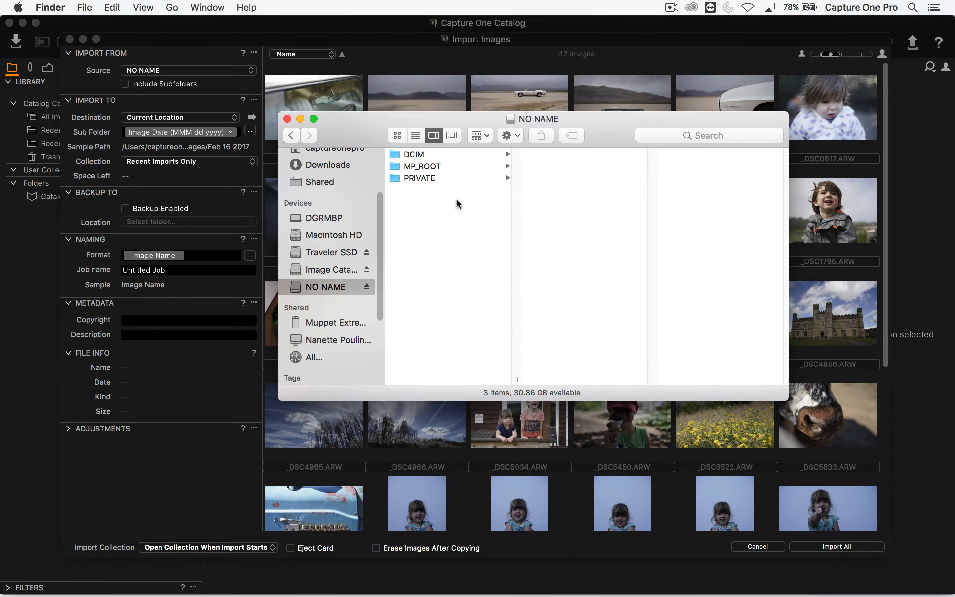
{"action": "left_click", "coordinate": [449, 154]}
{"action": "key", "text": "Right"}
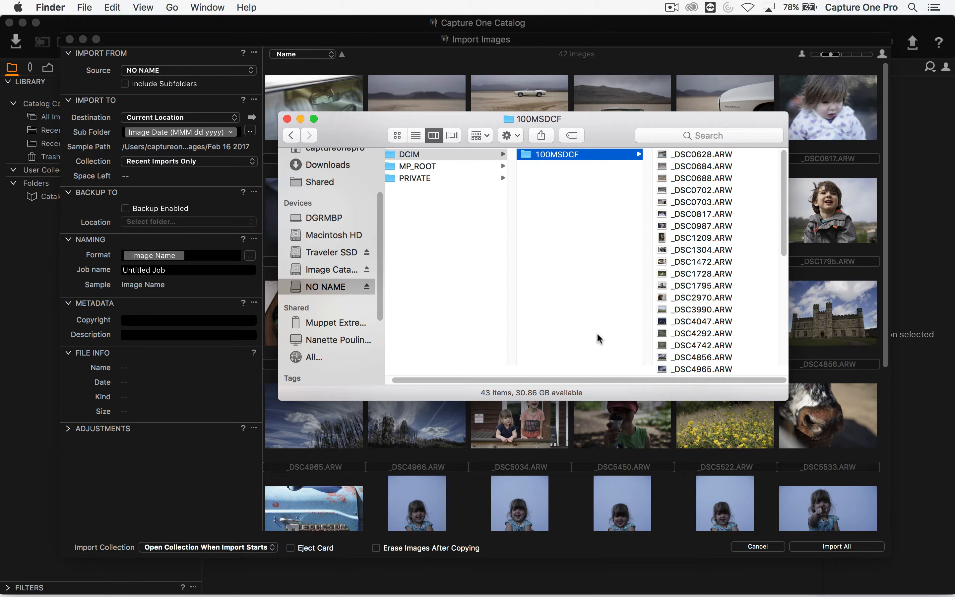
{"action": "key", "text": "super+Tab"}
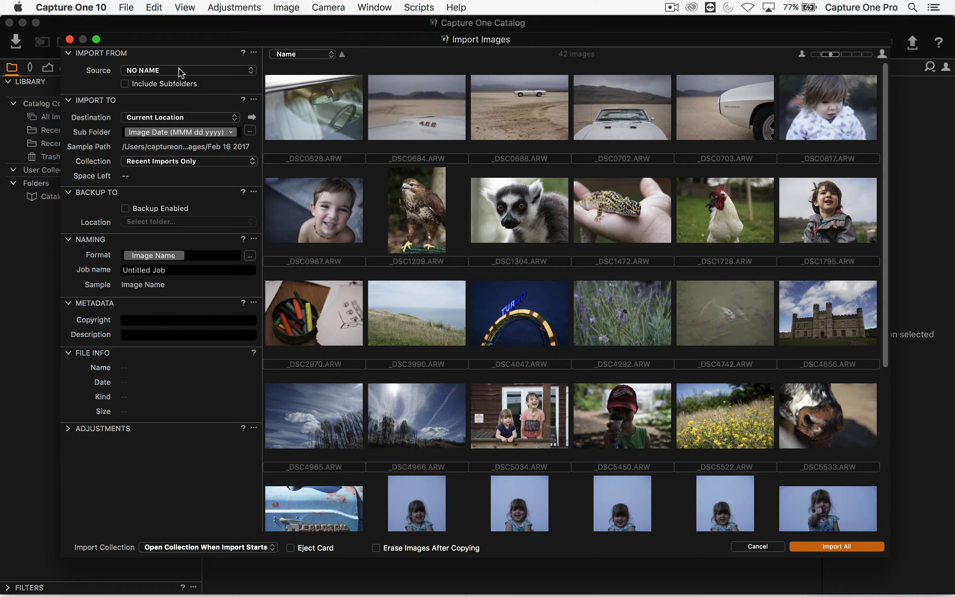
Keep NO NAME as the import source and try Include Subfolders by turning it on and off again
{"action": "left_click", "coordinate": [179, 68]}
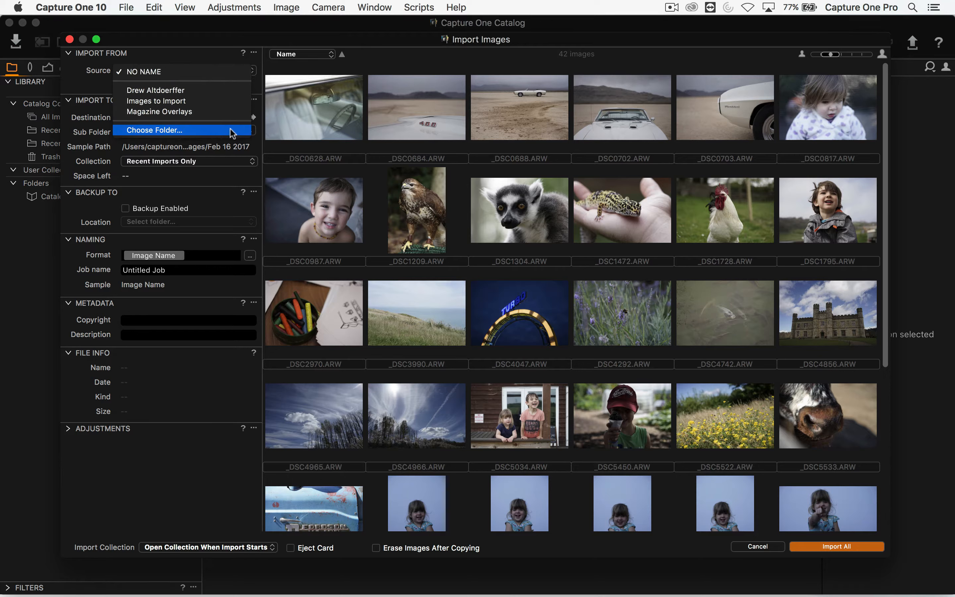
{"action": "left_click", "coordinate": [136, 72]}
{"action": "left_click", "coordinate": [124, 85]}
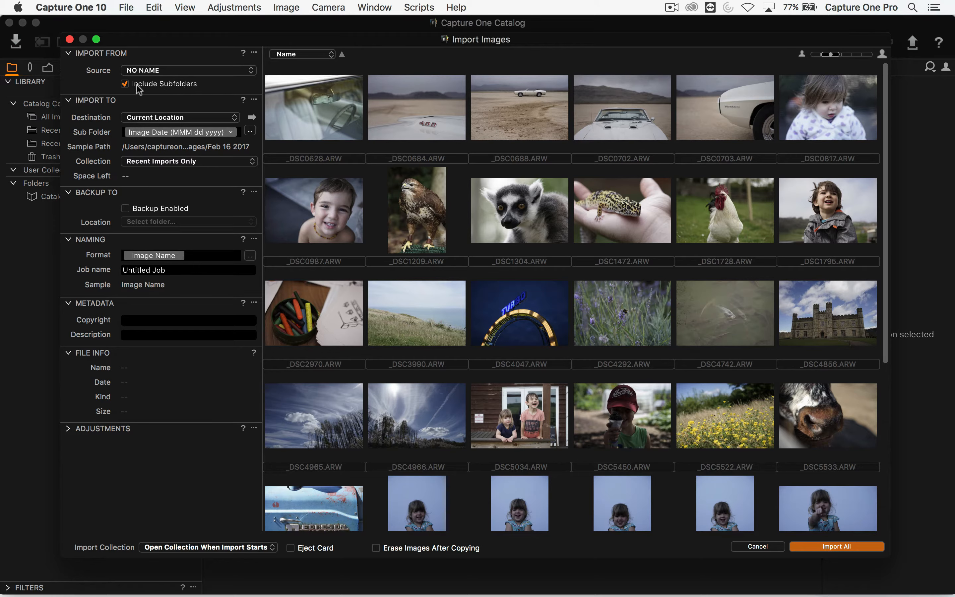
{"action": "left_click", "coordinate": [126, 83]}
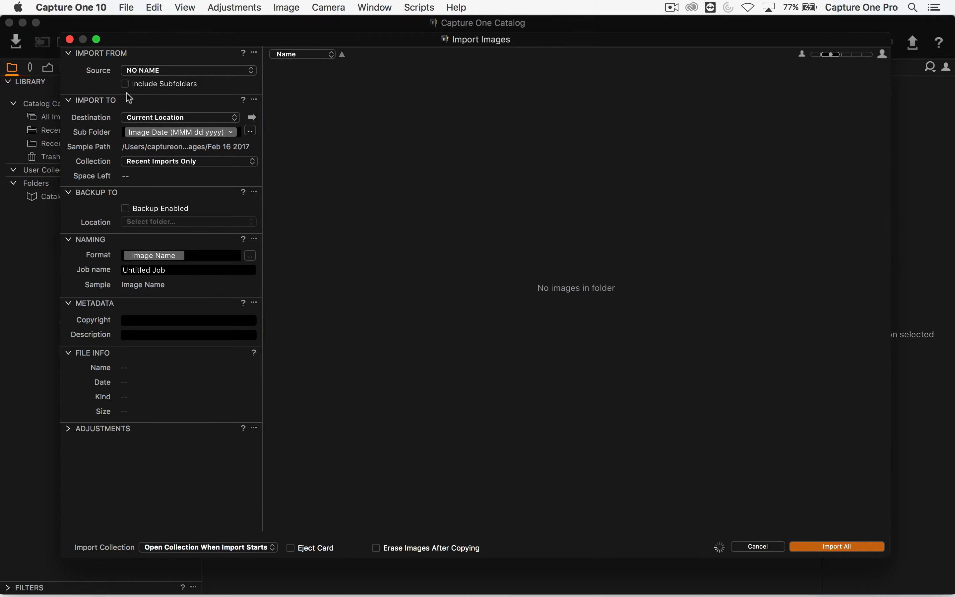
Switch to Finder and browse the Traveler SSD folders, including Images to Import and Demo Catalog Images
{"action": "key", "text": "super+Tab"}
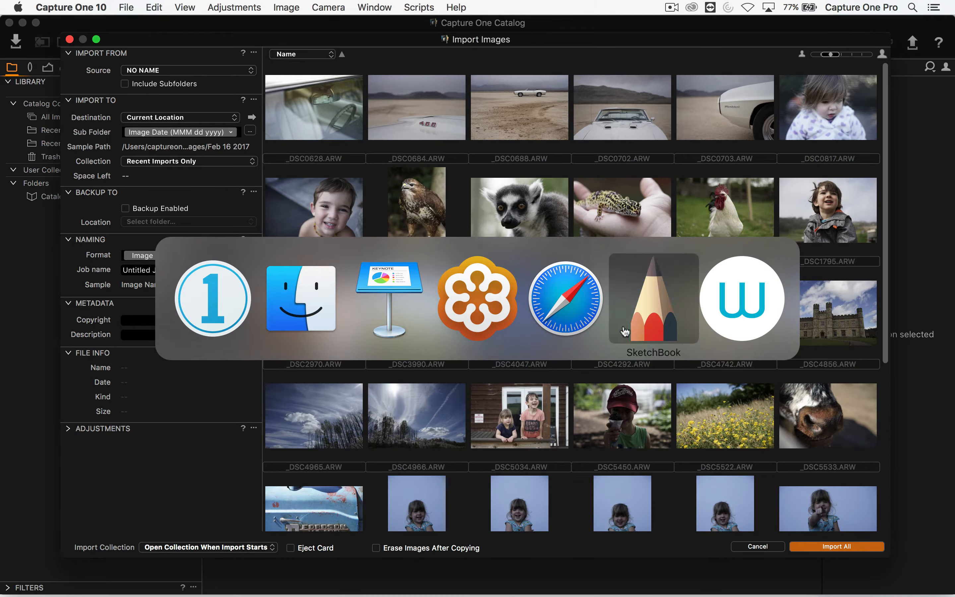
{"action": "left_click", "coordinate": [312, 304]}
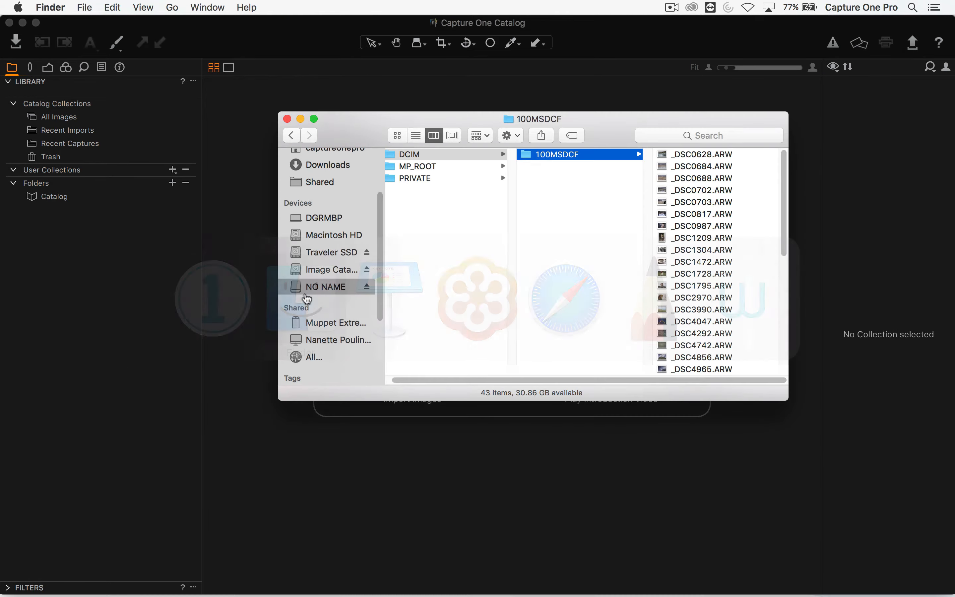
{"action": "left_click", "coordinate": [325, 253]}
{"action": "left_click", "coordinate": [455, 157]}
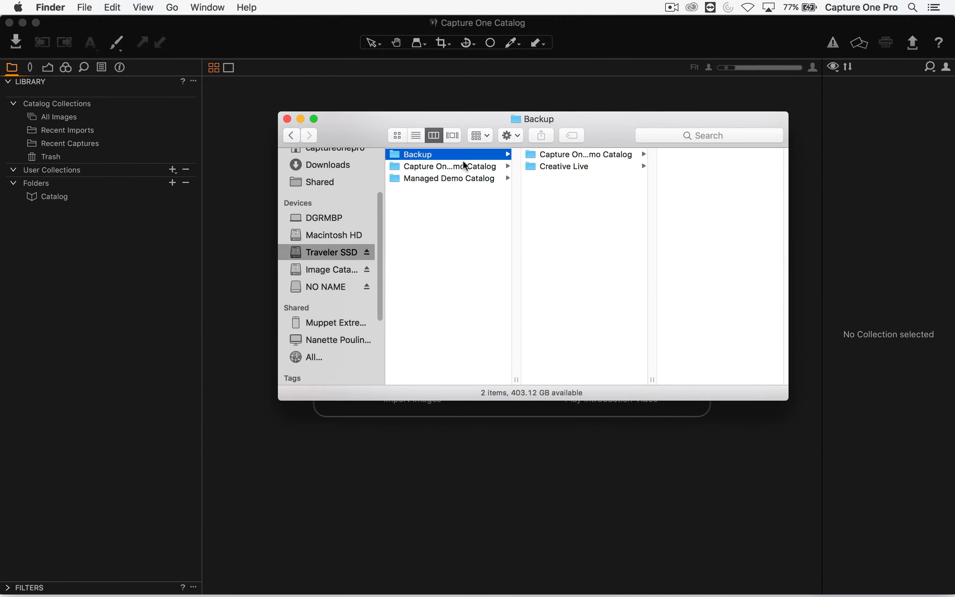
{"action": "left_click", "coordinate": [449, 178]}
{"action": "left_click", "coordinate": [480, 166]}
{"action": "left_click", "coordinate": [572, 193]}
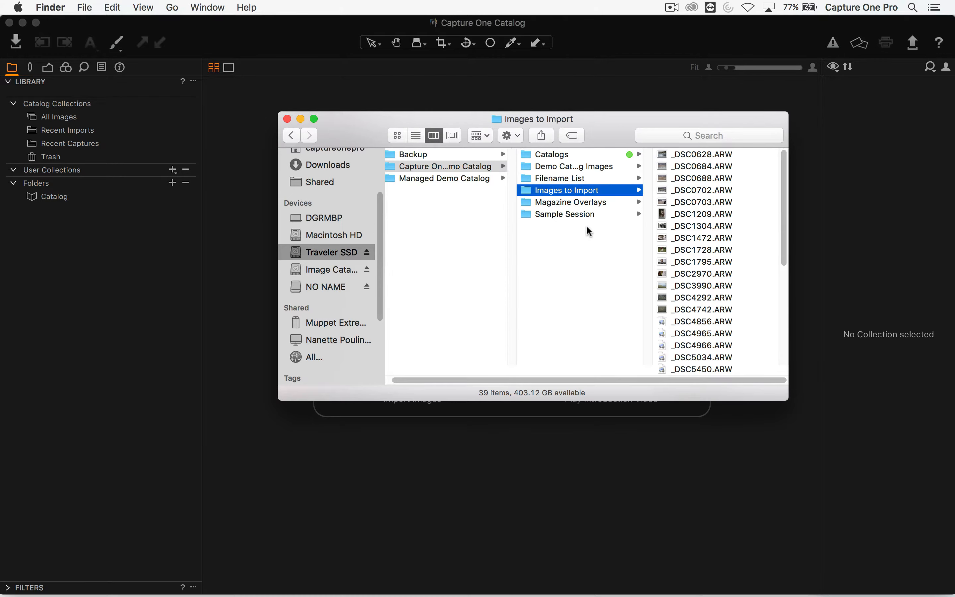
{"action": "left_click", "coordinate": [553, 165]}
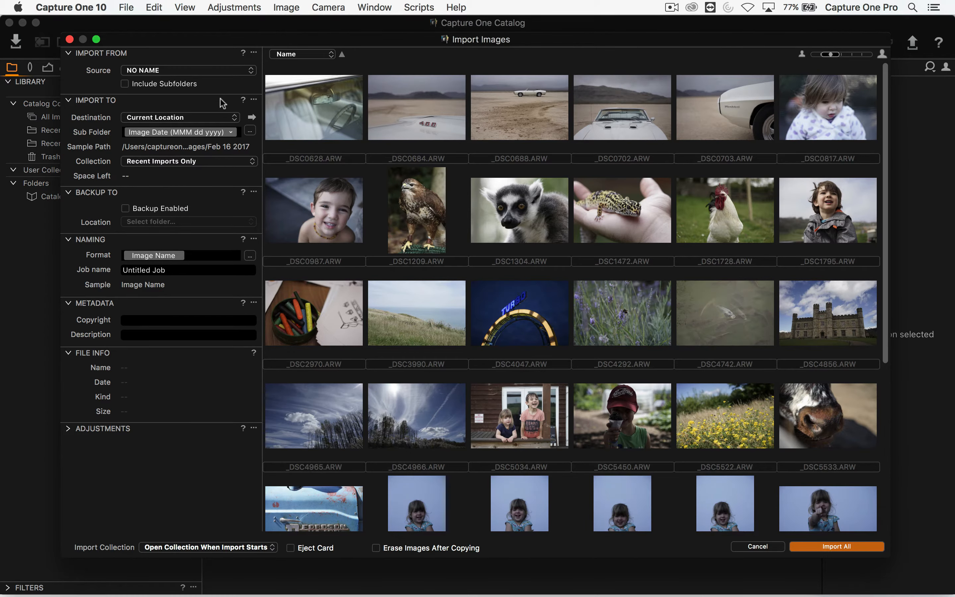
Try Current Location as the import destination, and switch the destination to Inside Catalog
{"action": "left_click", "coordinate": [191, 117]}
{"action": "left_click", "coordinate": [197, 118]}
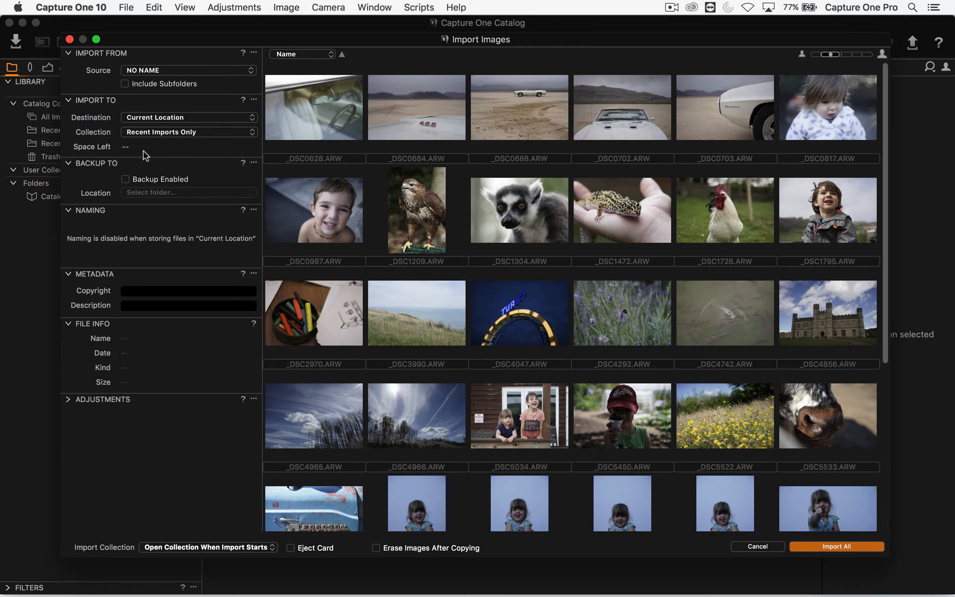
{"action": "left_click", "coordinate": [204, 119]}
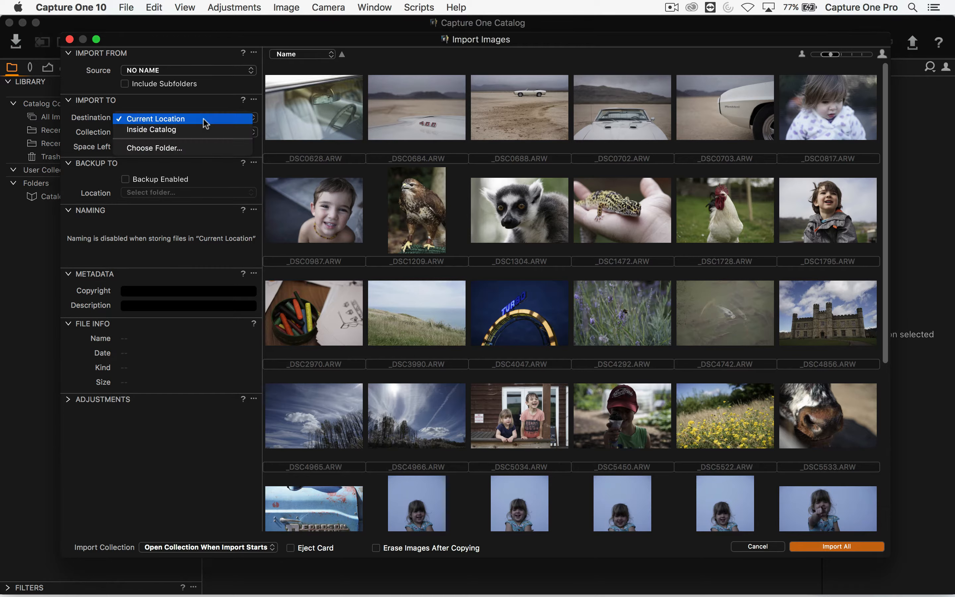
{"action": "left_click", "coordinate": [158, 100]}
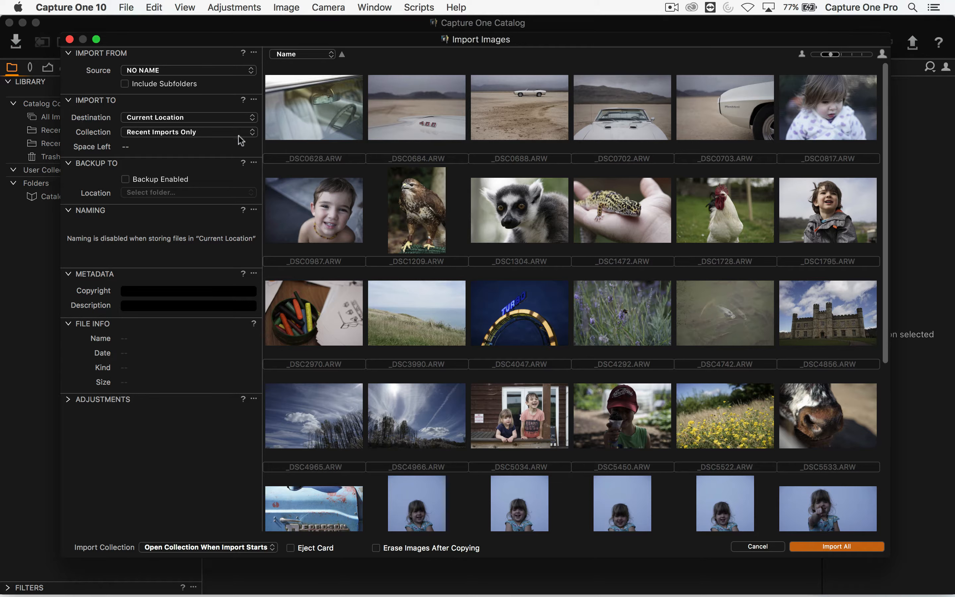
{"action": "left_click", "coordinate": [195, 118]}
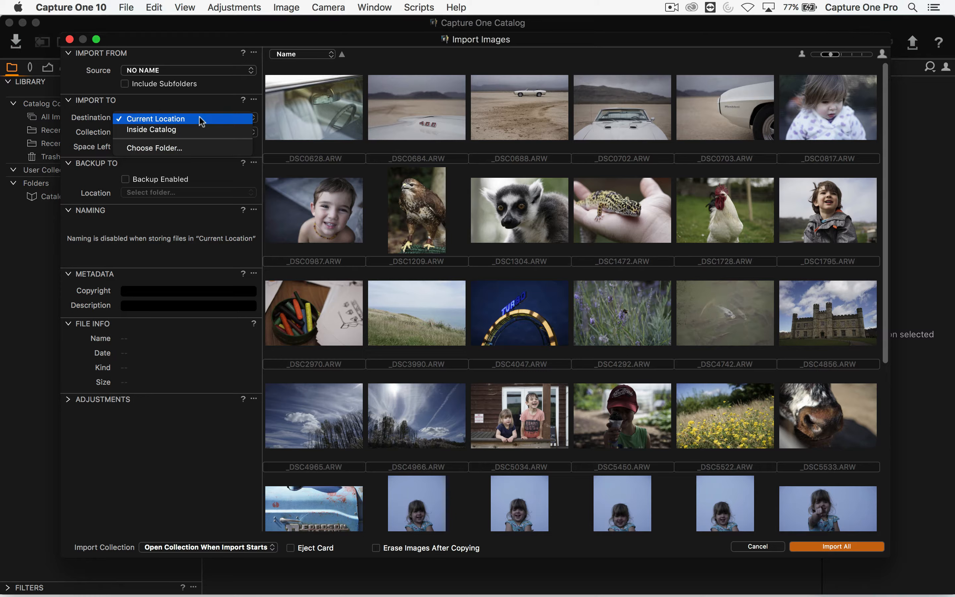
{"action": "left_click", "coordinate": [199, 130]}
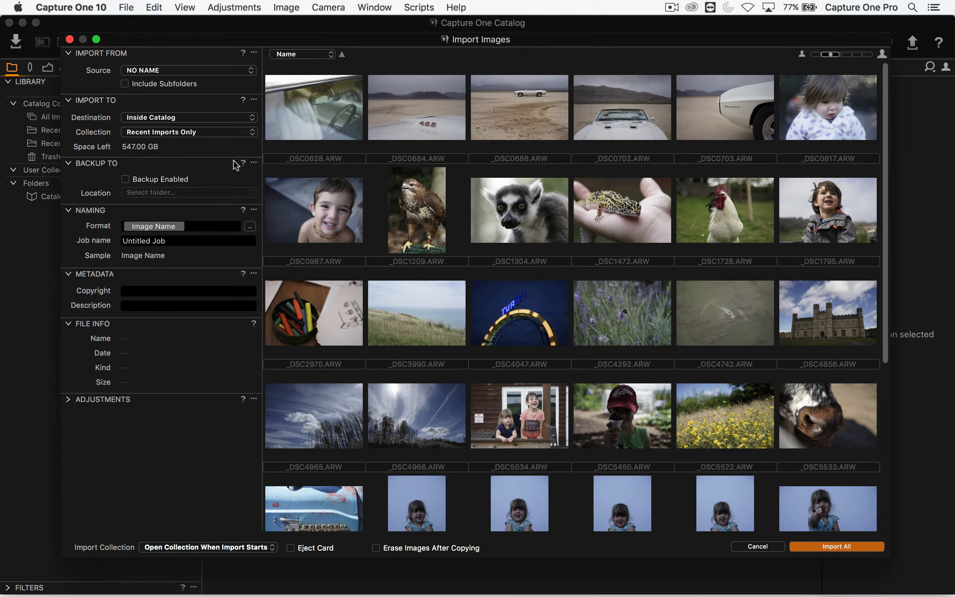
Switch to Finder, examine the Capture One Catalog file in the Pictures folder, and return to the Capture One import window
{"action": "key", "text": "super+Tab"}
{"action": "left_click", "coordinate": [328, 308]}
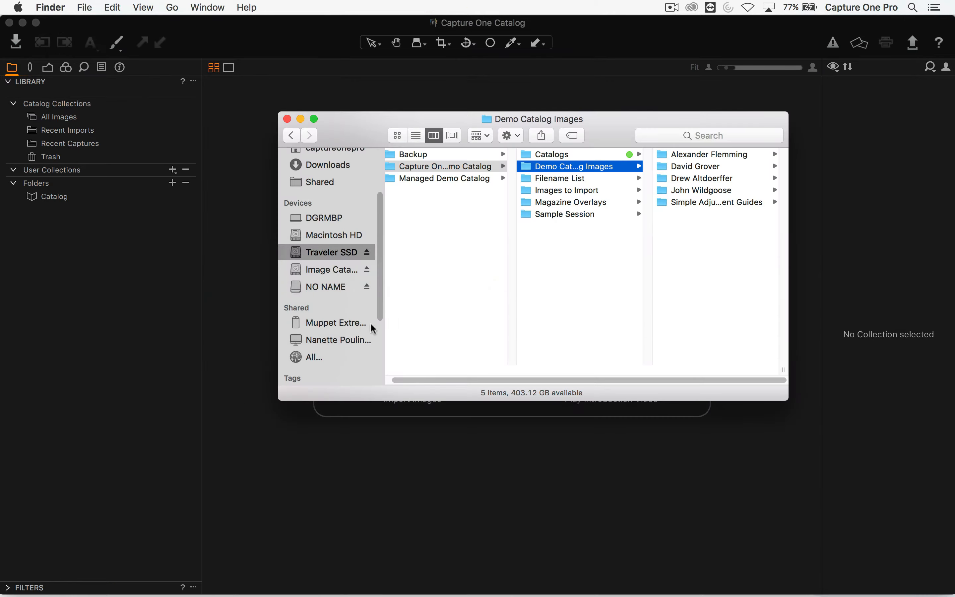
{"action": "scroll", "coordinate": [327, 214], "scroll_direction": "up", "scroll_amount": 5}
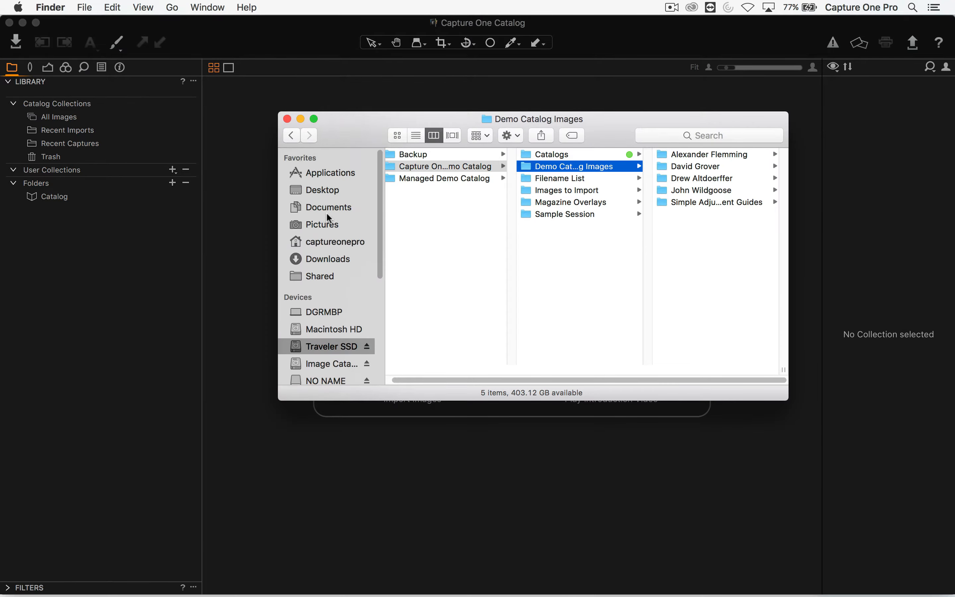
{"action": "left_click", "coordinate": [334, 225]}
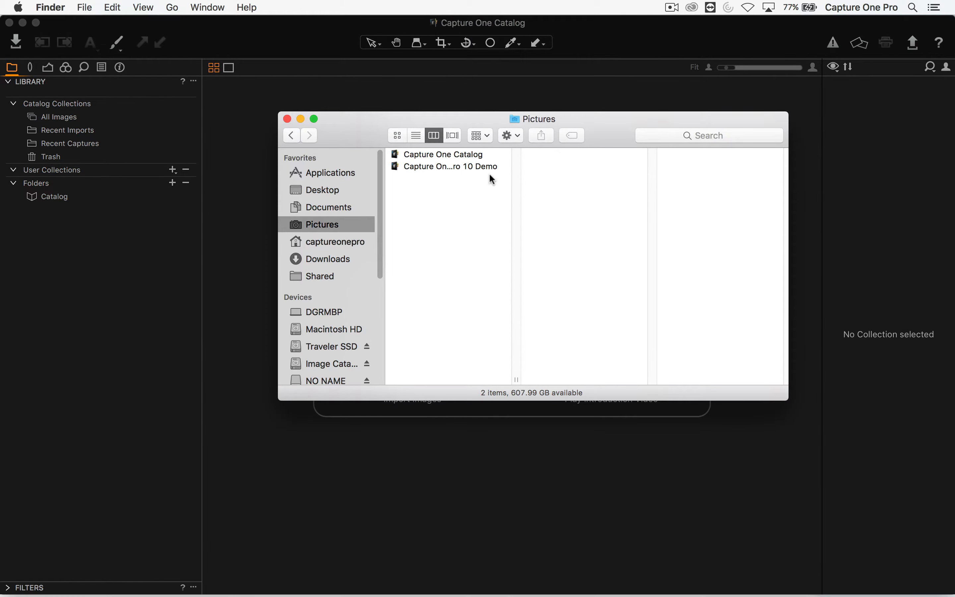
{"action": "key", "text": "super+Tab"}
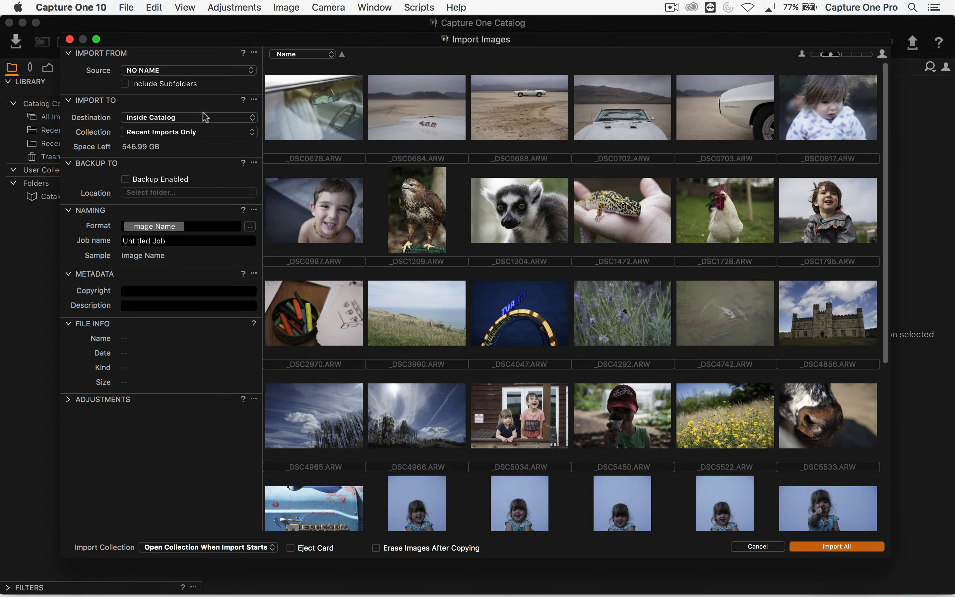
{"action": "key", "text": "super+Tab"}
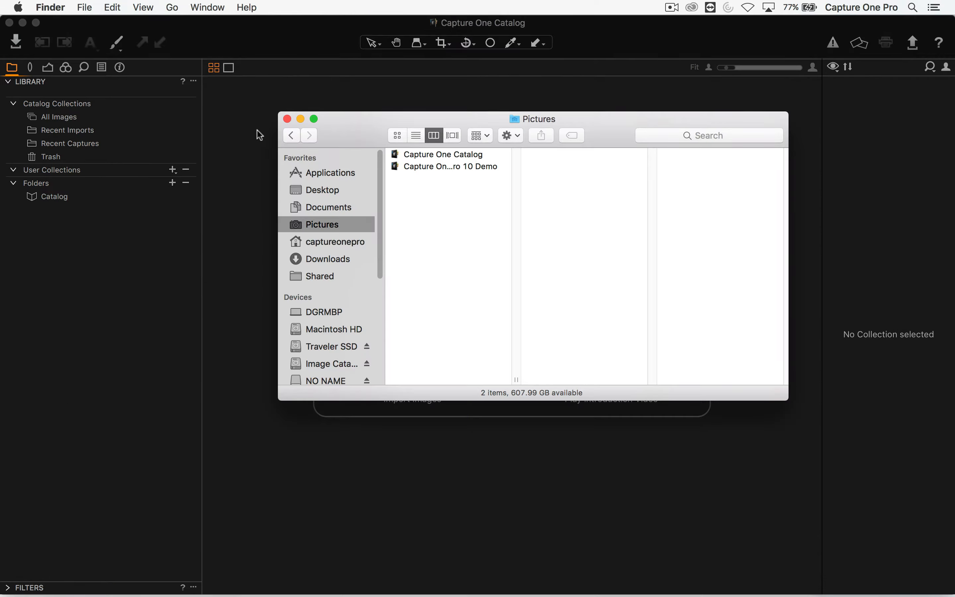
{"action": "left_click", "coordinate": [465, 155]}
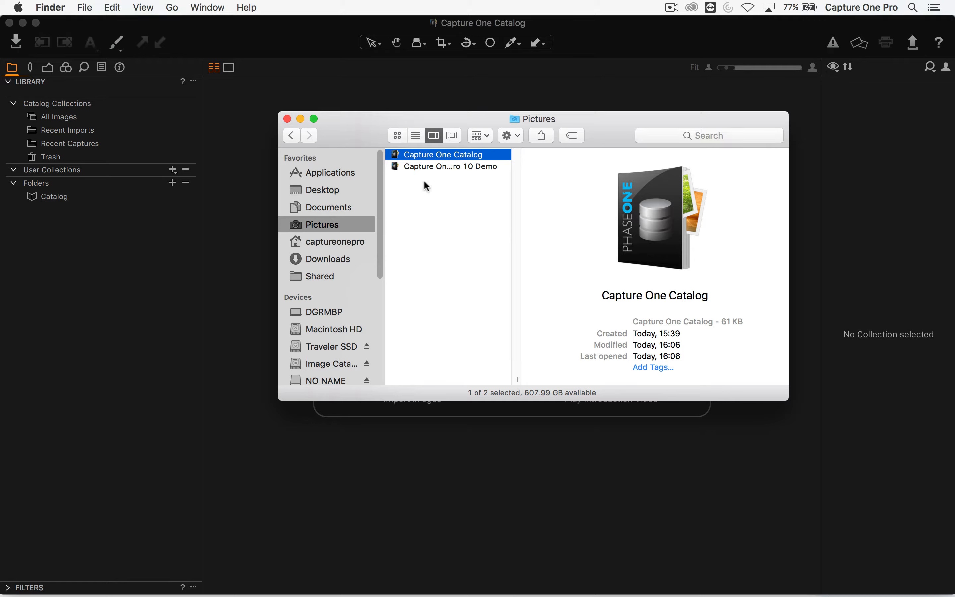
{"action": "left_click_drag", "start_coordinate": [434, 155], "coordinate": [467, 332]}
{"action": "left_click", "coordinate": [336, 78]}
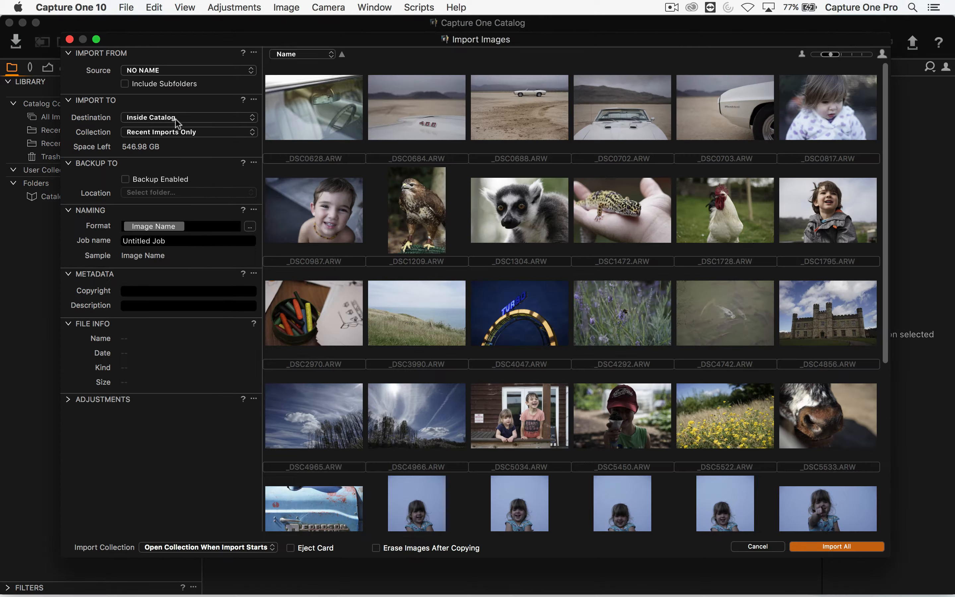
Create a folder named "My Capture One Images" in Pictures and set it as the import destination
{"action": "left_click", "coordinate": [174, 117]}
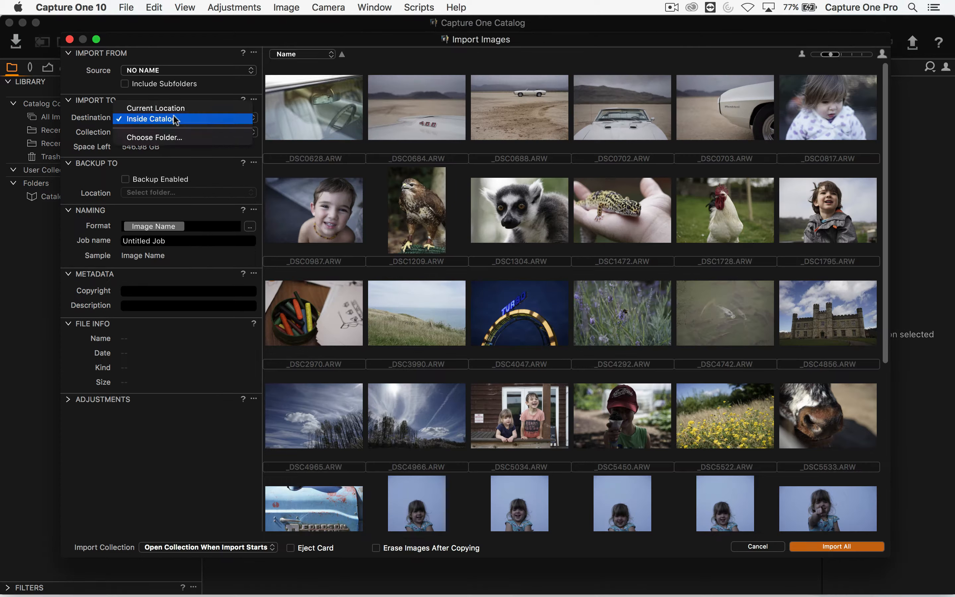
{"action": "left_click", "coordinate": [192, 138]}
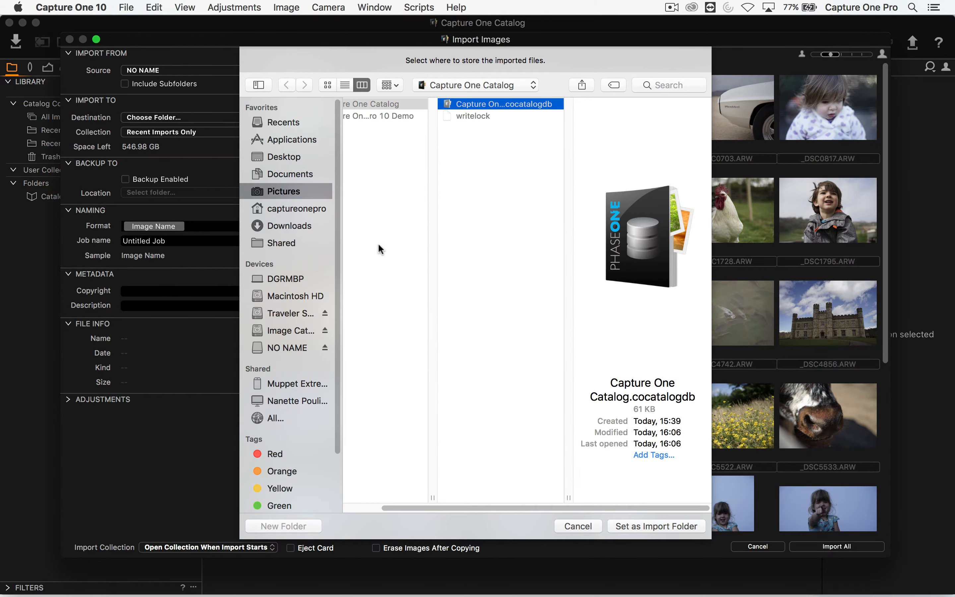
{"action": "left_click", "coordinate": [280, 194]}
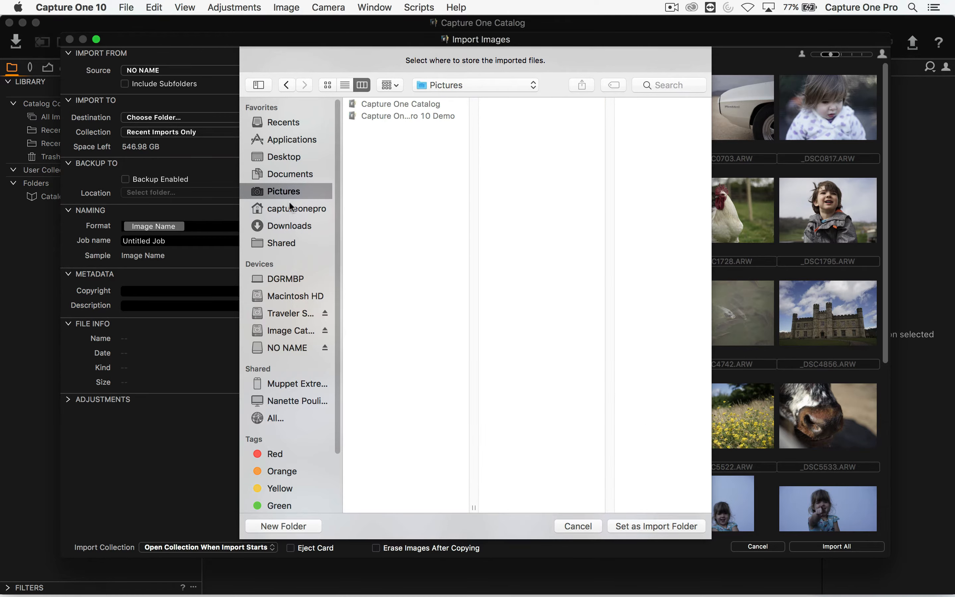
{"action": "left_click", "coordinate": [312, 526]}
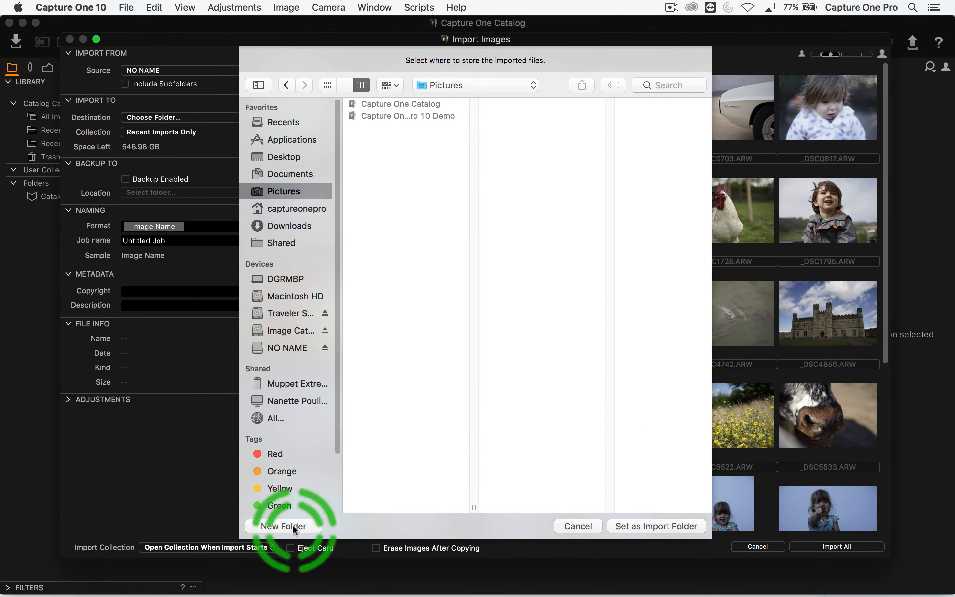
{"action": "type", "text": "My "}
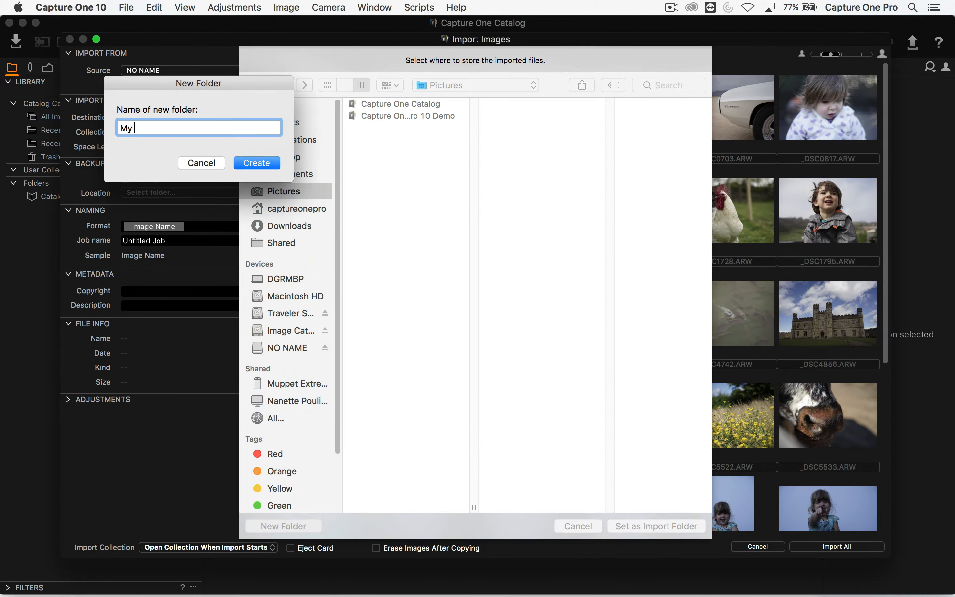
{"action": "type", "text": "Capture One Images"}
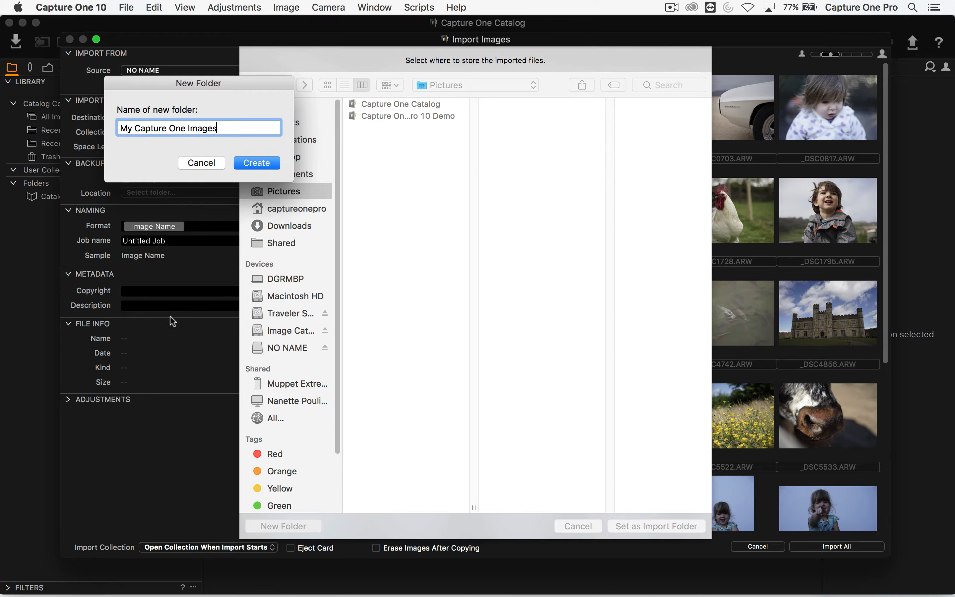
{"action": "left_click", "coordinate": [258, 160]}
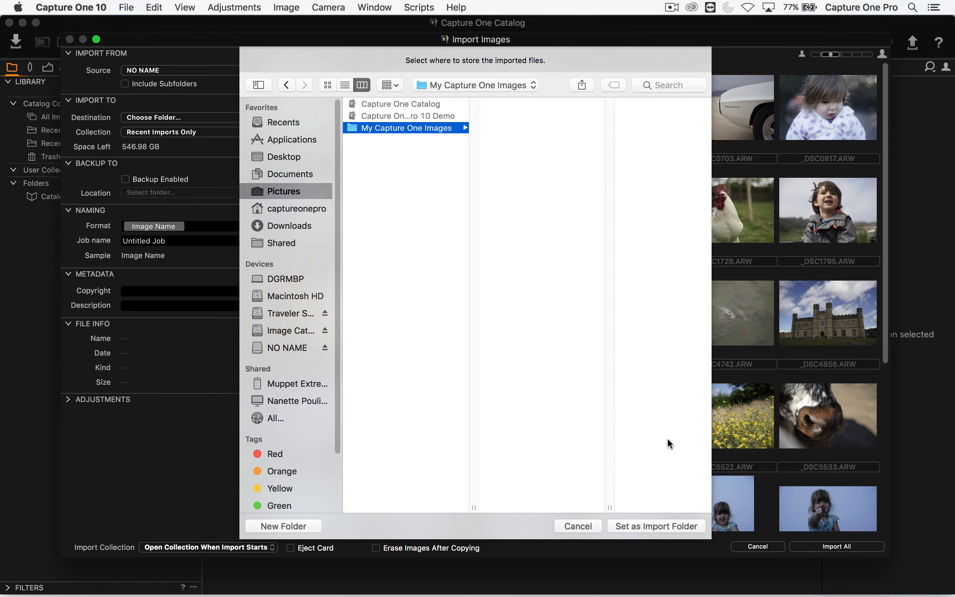
{"action": "left_click", "coordinate": [655, 526]}
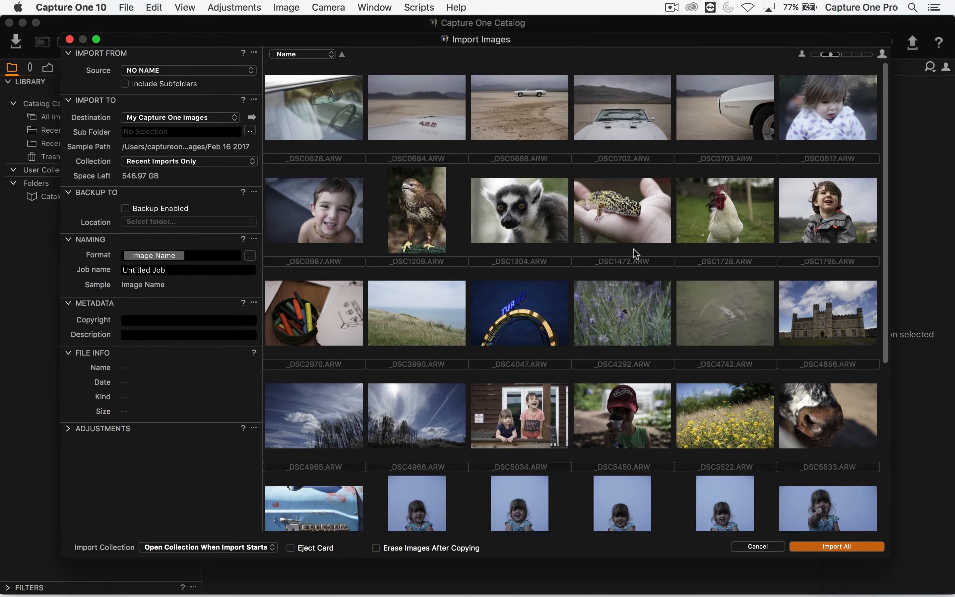
Switch to Finder, check the My Capture One Images folder in Pictures, and return to the Capture One import window
{"action": "key", "text": "super+Tab"}
{"action": "left_click", "coordinate": [468, 180]}
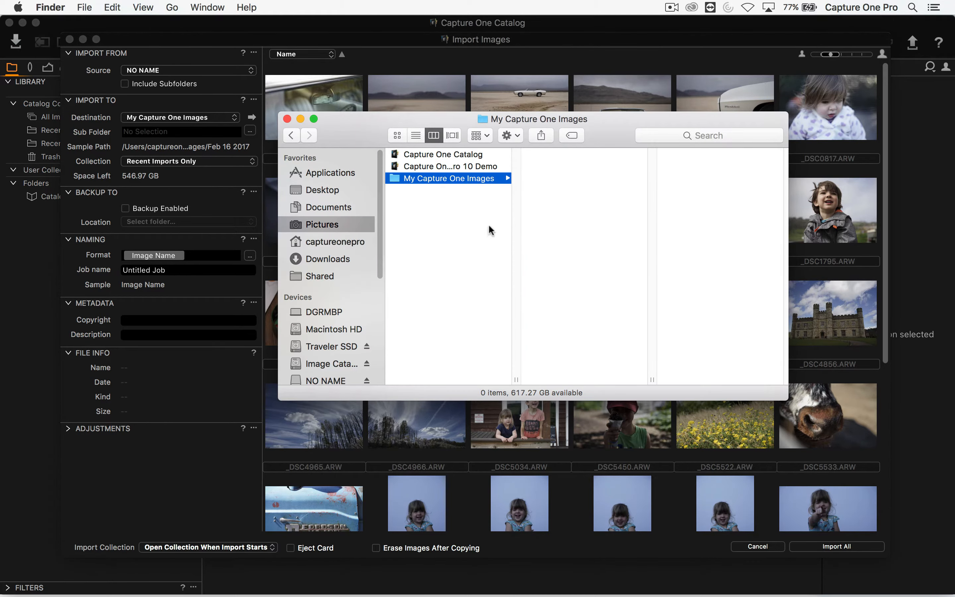
{"action": "key", "text": "super+Tab"}
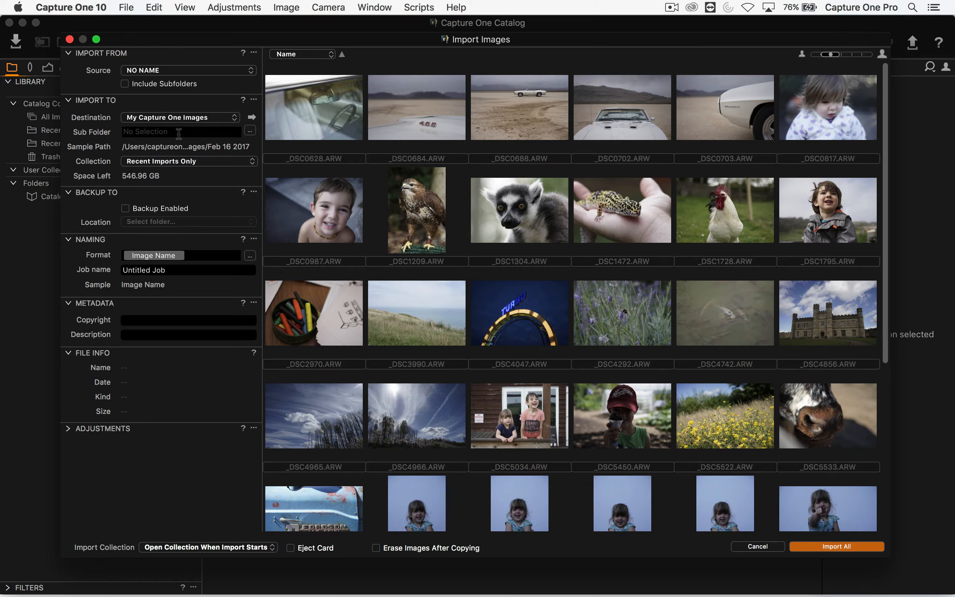
Try Vacation 2017 as the import sub folder, check the destination folder in Finder, and return to the Capture One import window
{"action": "type", "text": "Vacation 2017"}
{"action": "key", "text": "super+Tab"}
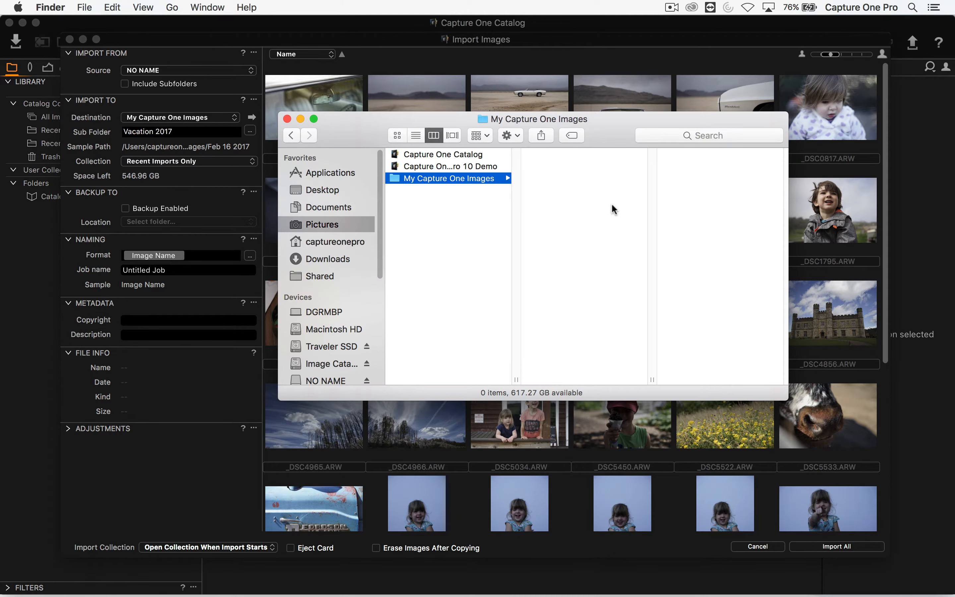
{"action": "key", "text": "super+Tab"}
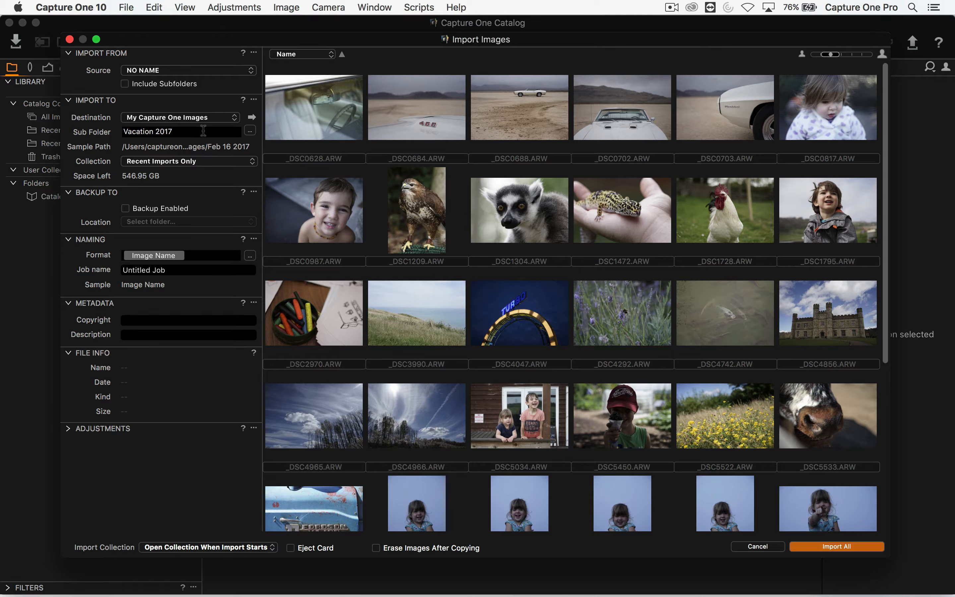
Clear the Vacation 2017 name from the import sub folder
{"action": "key", "text": "BackSpace"}
{"action": "key", "text": "BackSpace"}
{"action": "key", "text": "BackSpace"}
{"action": "key", "text": "BackSpace"}
{"action": "key", "text": "BackSpace"}
{"action": "key", "text": "BackSpace"}
{"action": "key", "text": "BackSpace"}
{"action": "key", "text": "BackSpace"}
{"action": "key", "text": "BackSpace"}
{"action": "key", "text": "BackSpace"}
{"action": "key", "text": "BackSpace"}
{"action": "key", "text": "BackSpace"}
{"action": "key", "text": "BackSpace"}
{"action": "scroll", "coordinate": [586, 375], "scroll_direction": "down", "scroll_amount": 6}
{"action": "scroll", "coordinate": [594, 246], "scroll_direction": "up", "scroll_amount": 6}
Open the sub folder token editor and add the Image Date (MMM dd yyyy) token to the format
{"action": "left_click", "coordinate": [250, 131]}
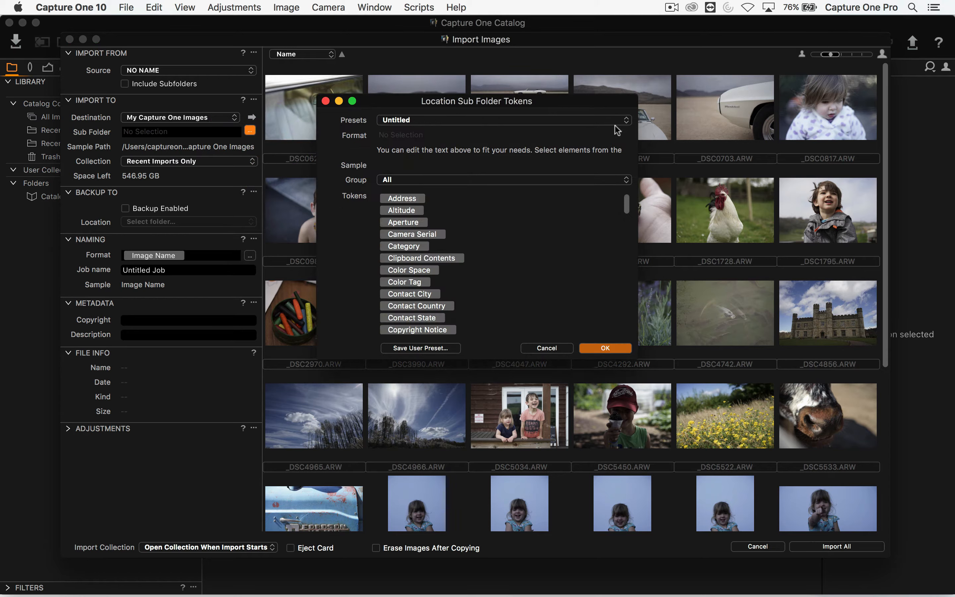
{"action": "scroll", "coordinate": [518, 269], "scroll_direction": "down", "scroll_amount": 5}
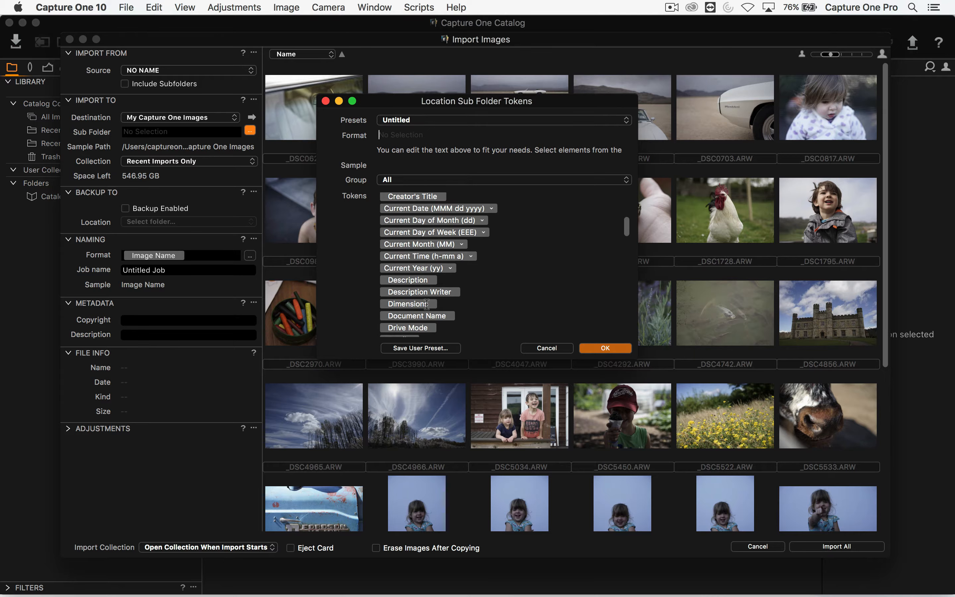
{"action": "scroll", "coordinate": [409, 236], "scroll_direction": "down", "scroll_amount": 10}
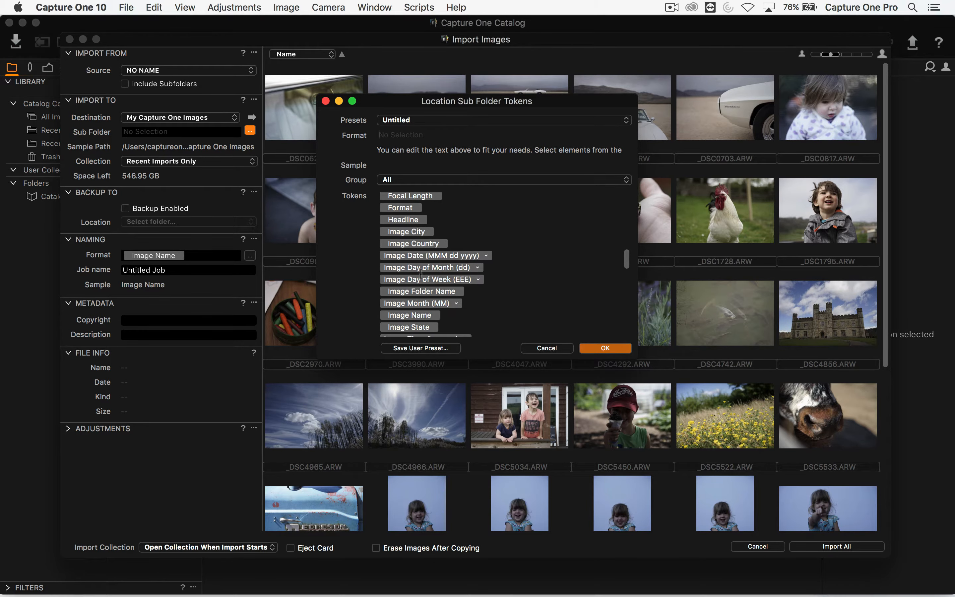
{"action": "left_click_drag", "start_coordinate": [430, 256], "coordinate": [442, 141]}
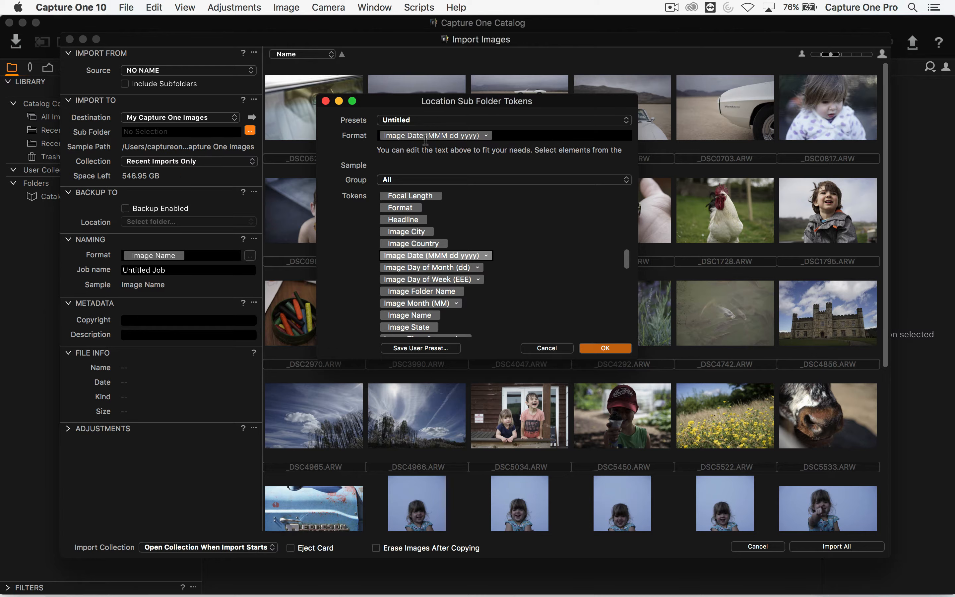
Try the yy-MM-dd, MMM dd yyyy and yyyy-MM-dd HH.mm.ss formats for the Image Date token, and go back to yy-MM-dd
{"action": "left_click", "coordinate": [486, 135]}
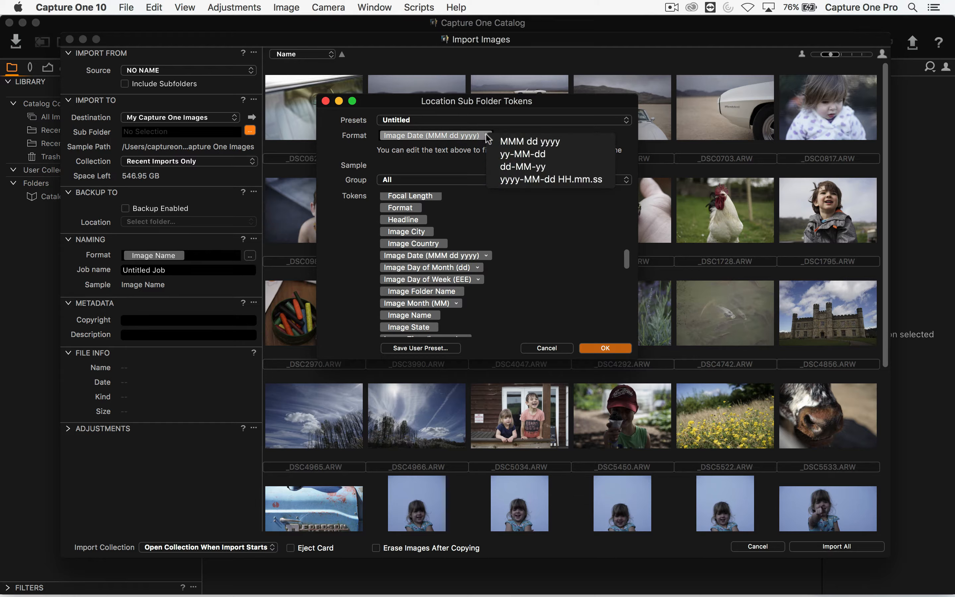
{"action": "left_click", "coordinate": [494, 155]}
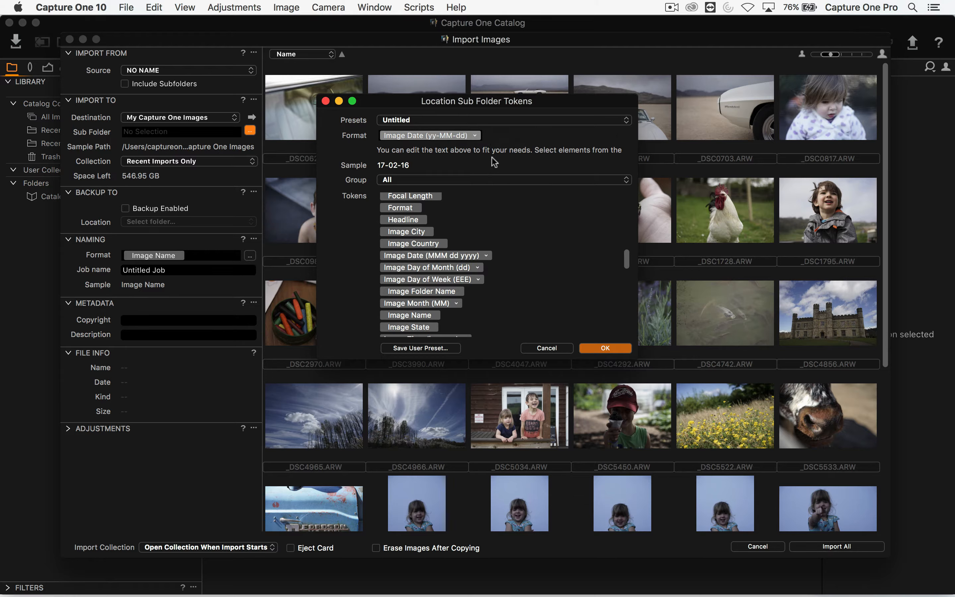
{"action": "left_click", "coordinate": [474, 134]}
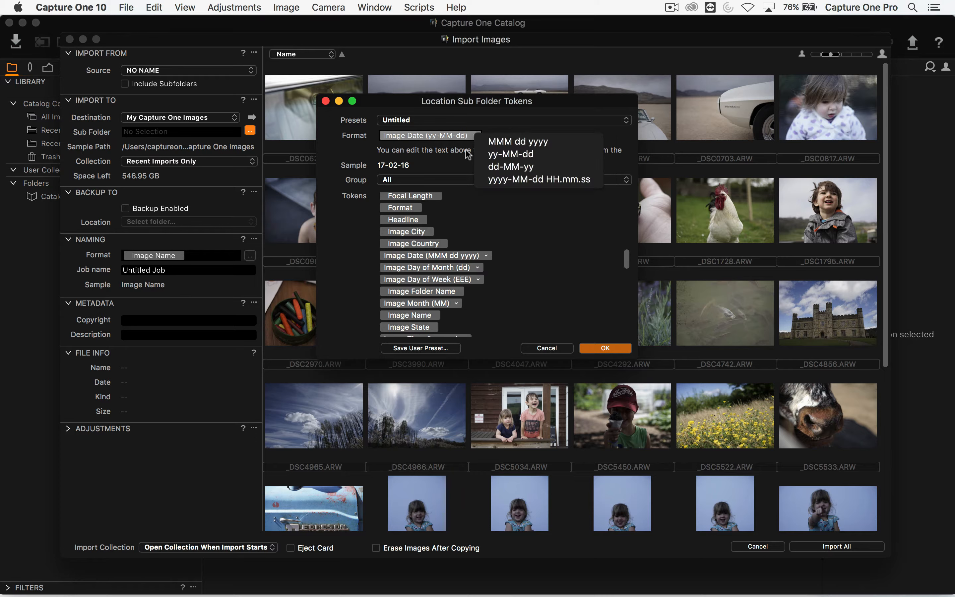
{"action": "left_click", "coordinate": [494, 143]}
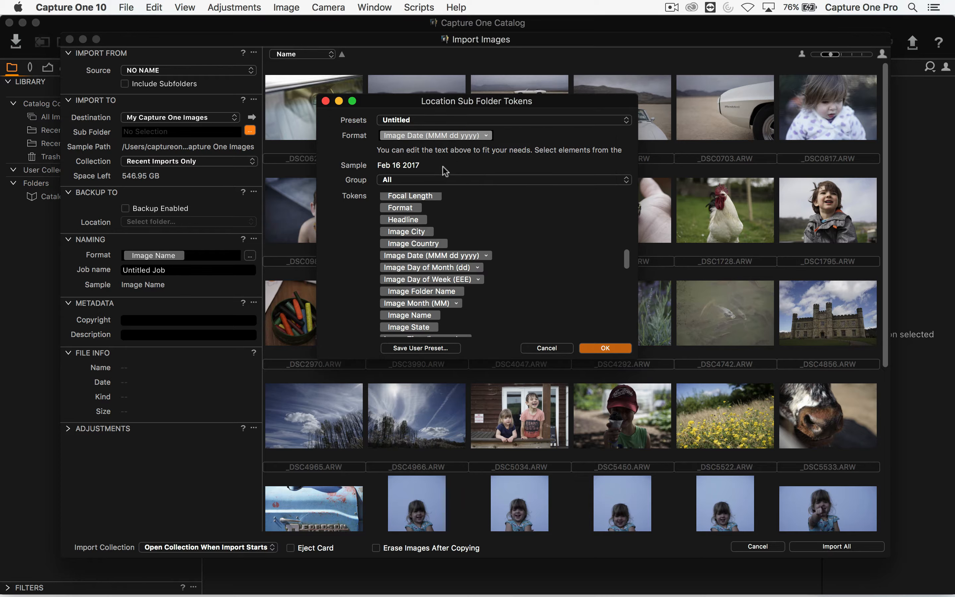
{"action": "left_click", "coordinate": [484, 133]}
{"action": "left_click", "coordinate": [509, 180]}
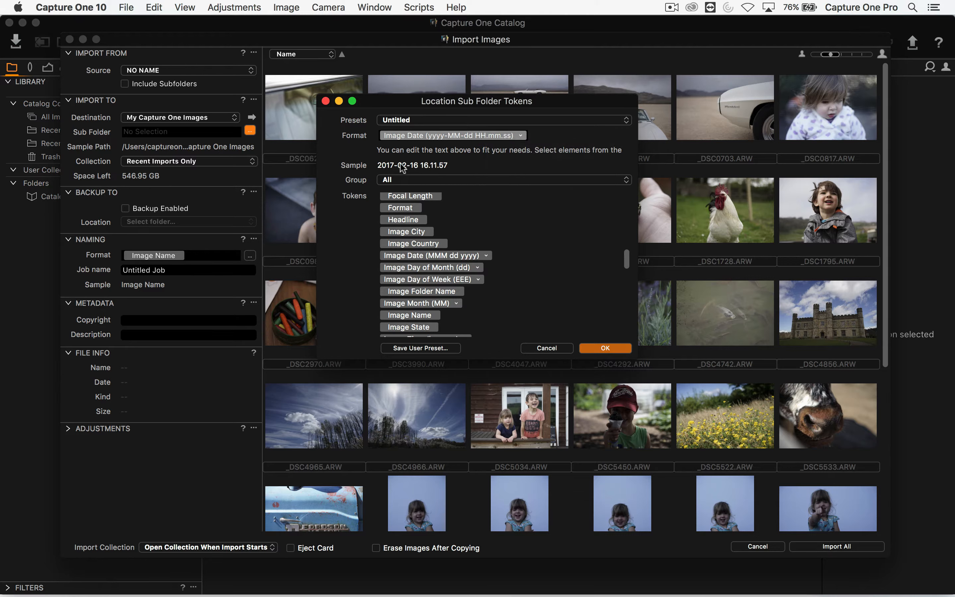
{"action": "left_click", "coordinate": [519, 135]}
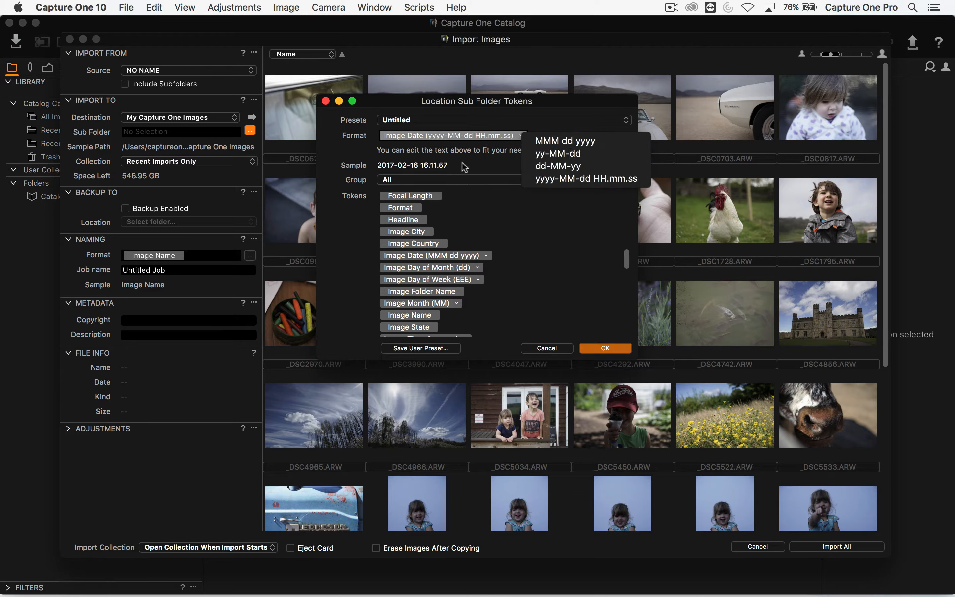
{"action": "left_click", "coordinate": [554, 154]}
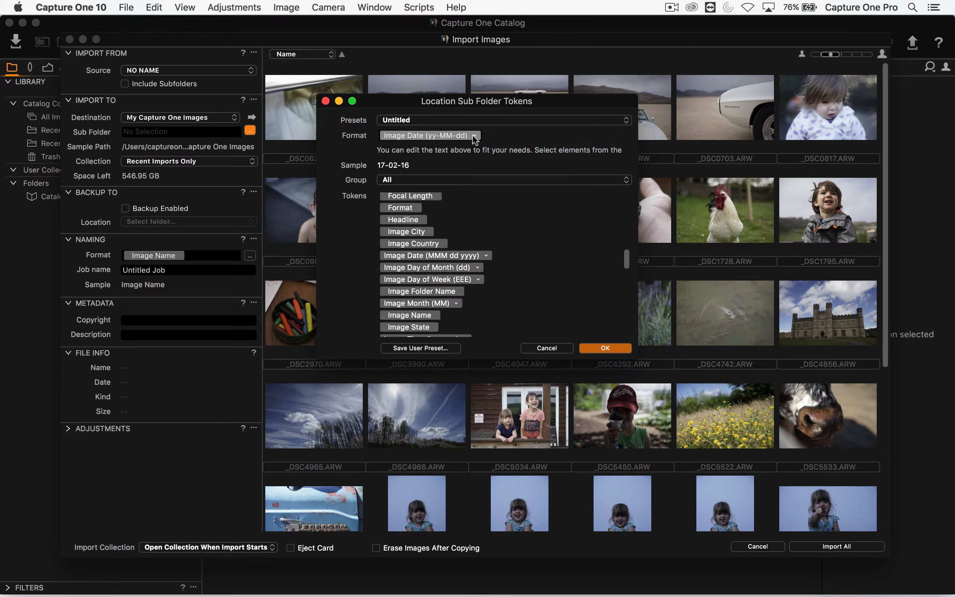
Set the Image Date token to MMM dd yyyy and apply it as the sub folder format
{"action": "left_click", "coordinate": [473, 137]}
{"action": "left_click", "coordinate": [513, 143]}
{"action": "left_click", "coordinate": [616, 349]}
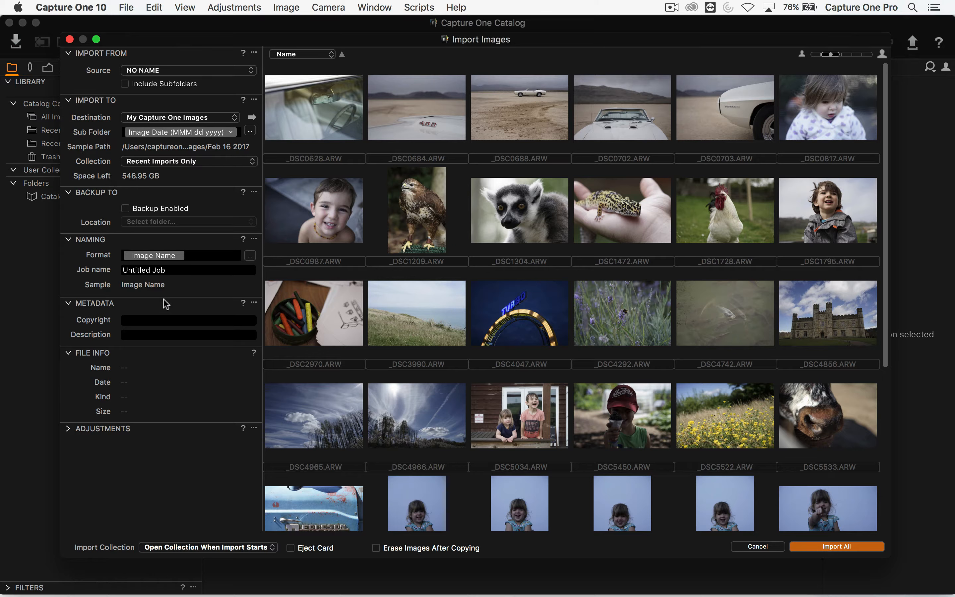
Select the image _DSC0628.ARW to examine its file info and sample path
{"action": "left_click", "coordinate": [250, 256]}
{"action": "left_click", "coordinate": [290, 117]}
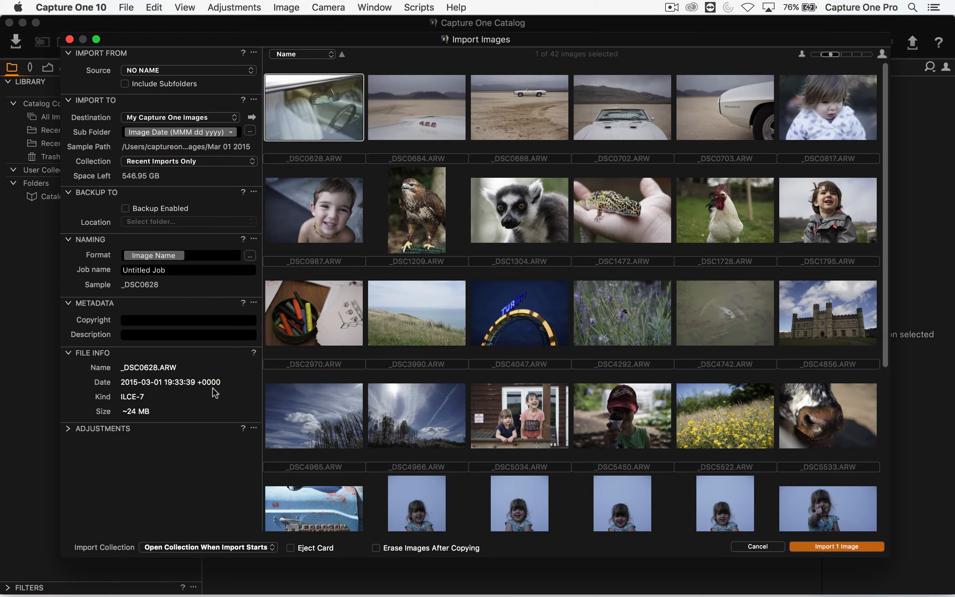
Expand the import adjustments and examine the available user styles and the Color Balance and Metadata user presets
{"action": "left_click", "coordinate": [67, 429]}
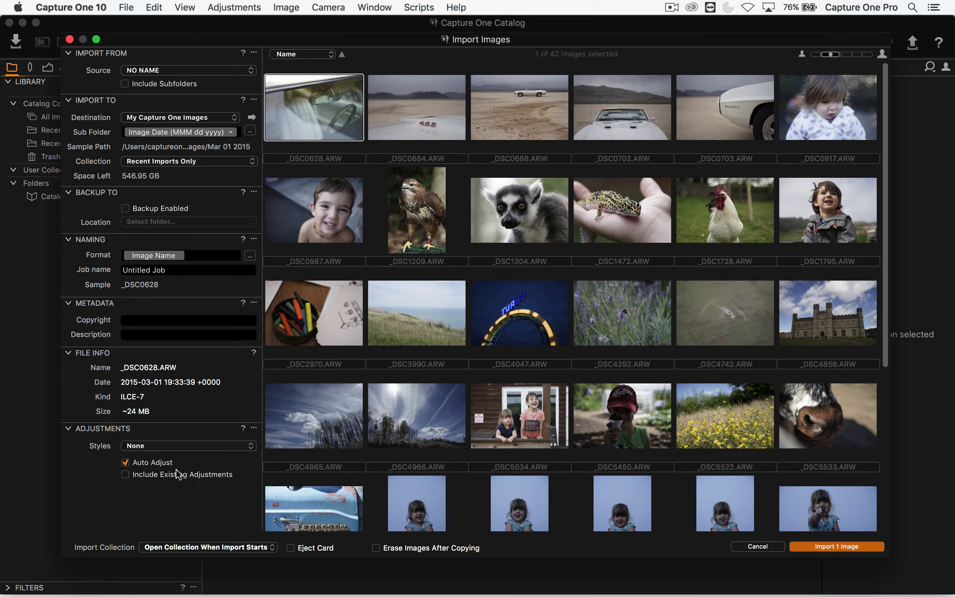
{"action": "left_click", "coordinate": [196, 448]}
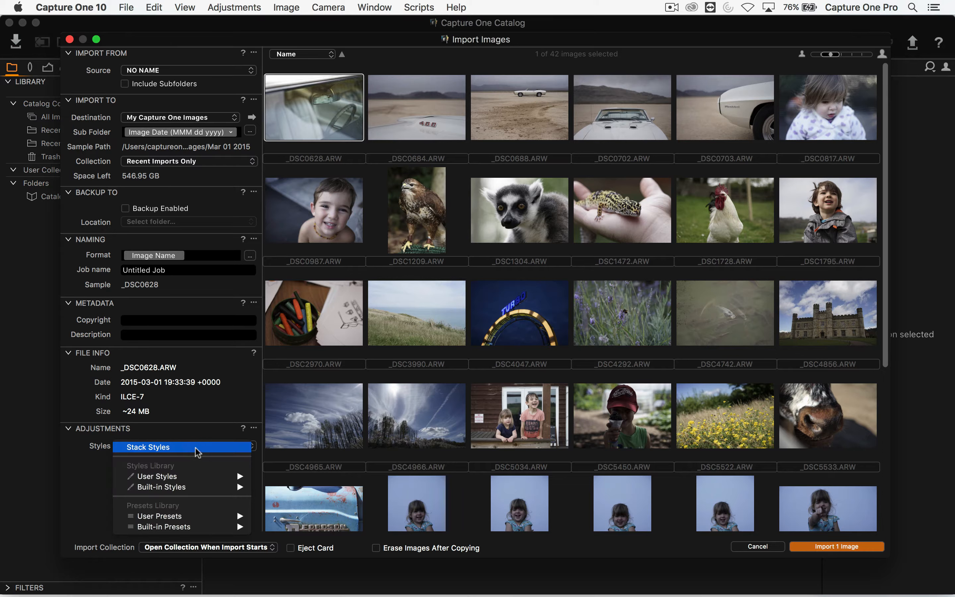
{"action": "mouse_move", "coordinate": [199, 474]}
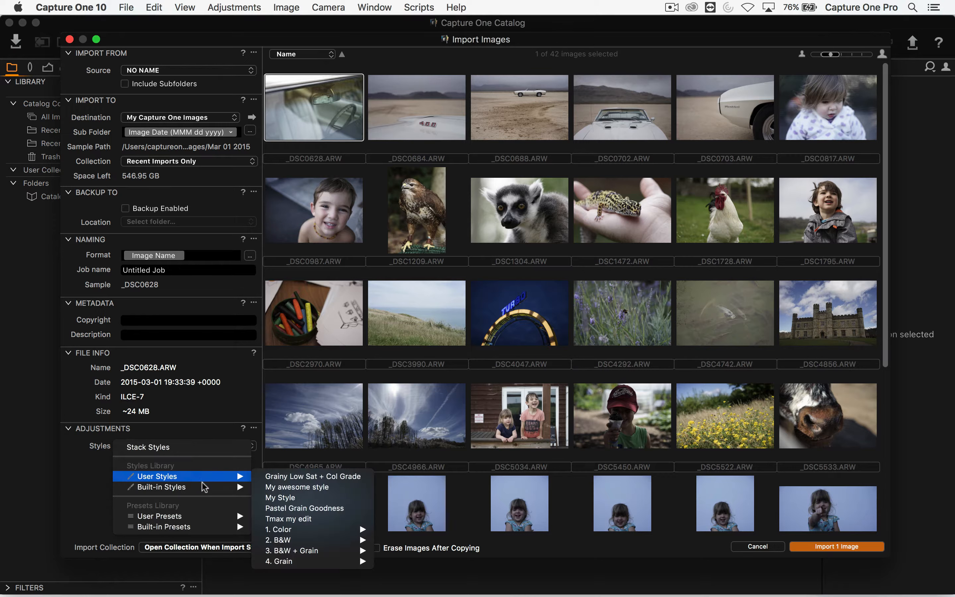
{"action": "mouse_move", "coordinate": [201, 516]}
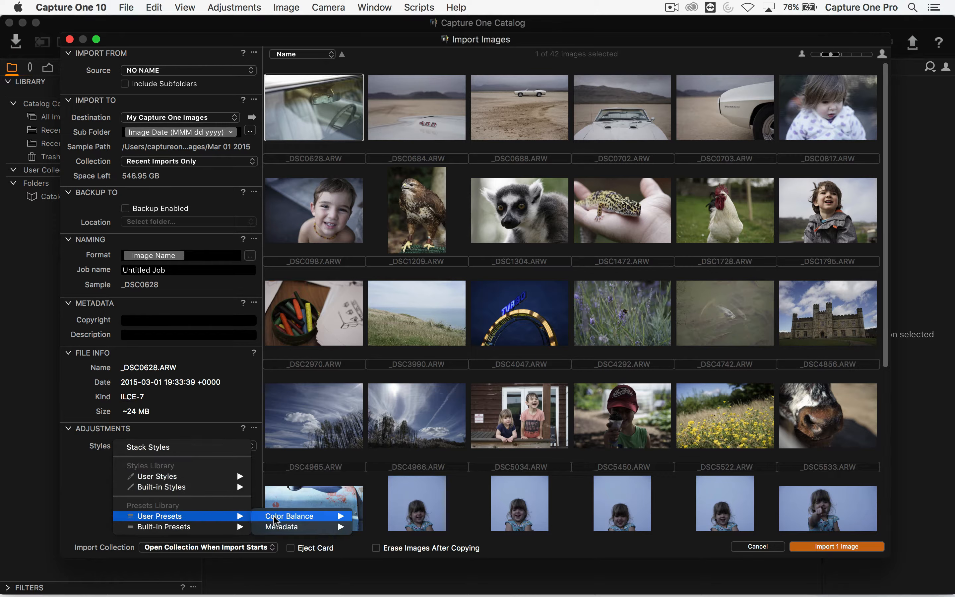
{"action": "mouse_move", "coordinate": [284, 528]}
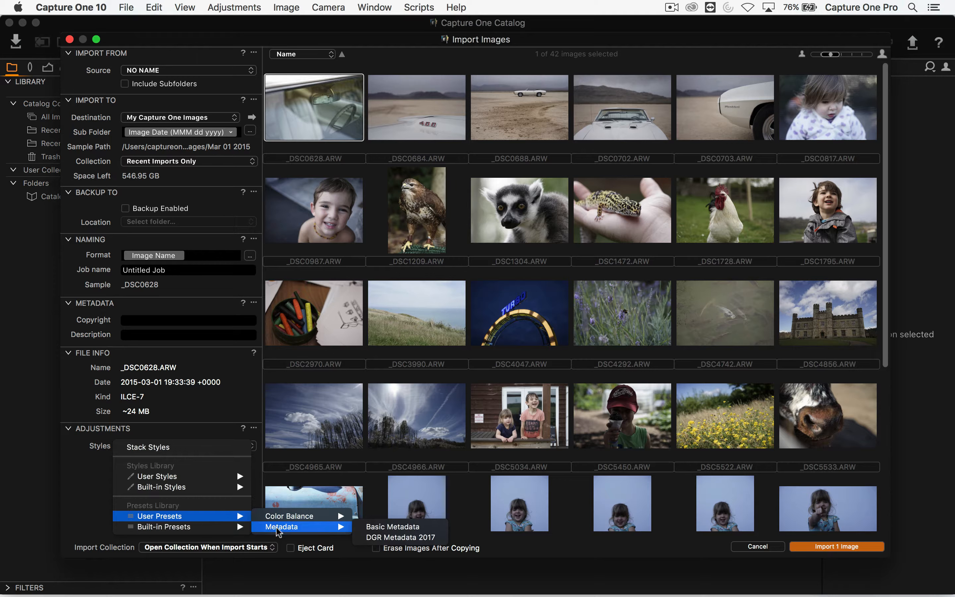
{"action": "left_click", "coordinate": [213, 411]}
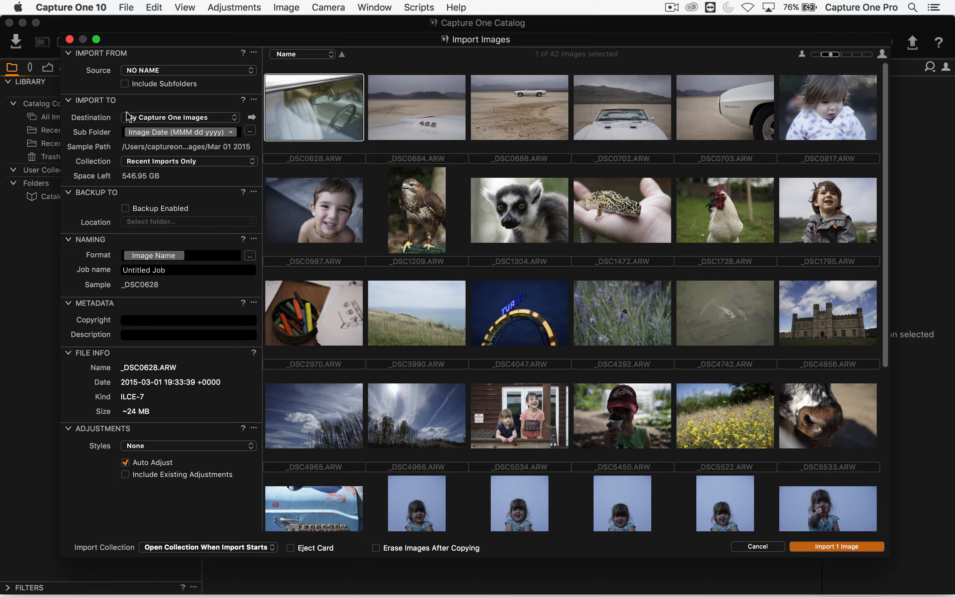
Switch to Finder to recheck the My Capture One Images folder before importing, and return to the Capture One import window
{"action": "left_click", "coordinate": [247, 123]}
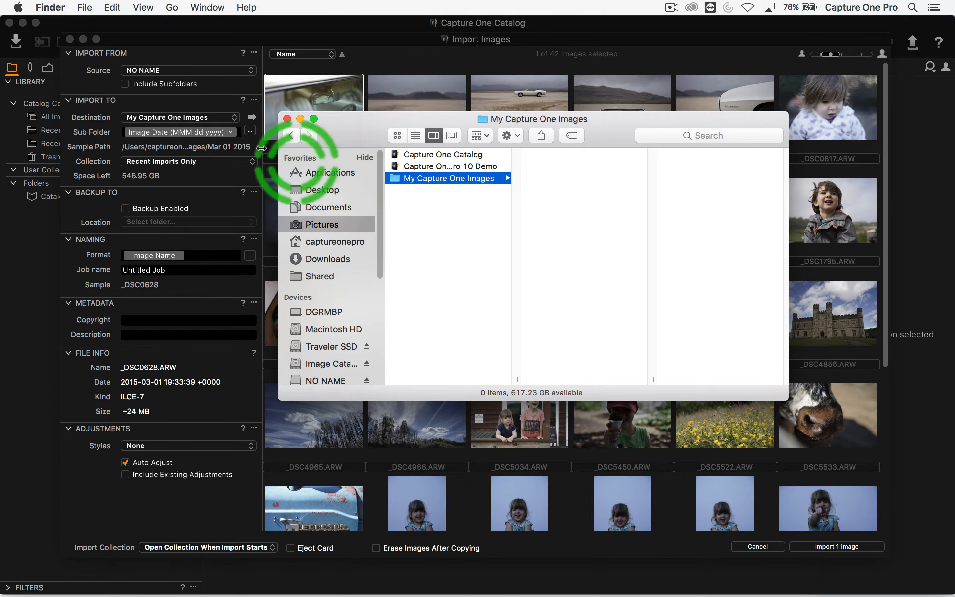
{"action": "left_click", "coordinate": [91, 126]}
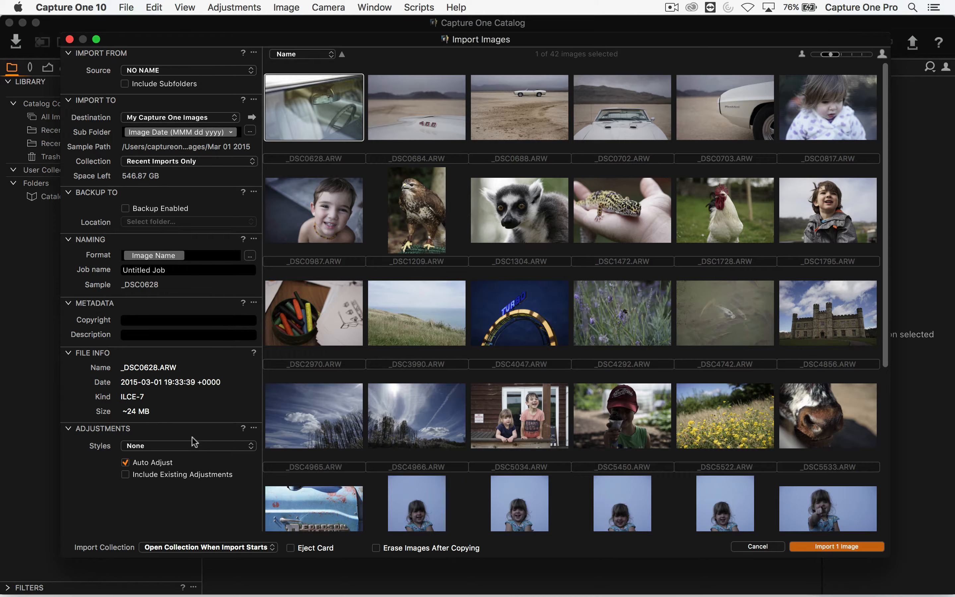
Select all images on the card and import them into the catalog, moving the import progress window clear of the first thumbnails
{"action": "key", "text": "super+a"}
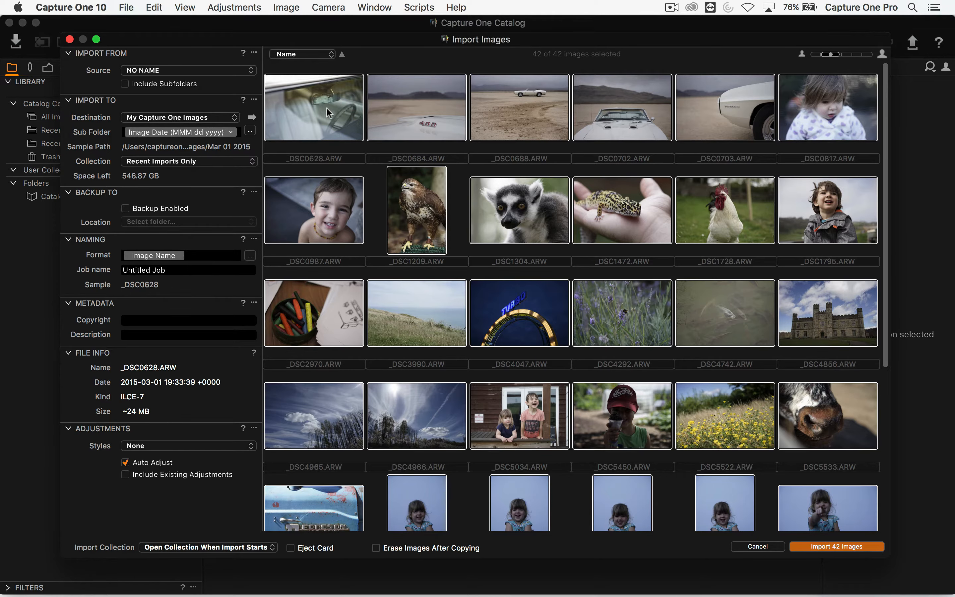
{"action": "left_click", "coordinate": [832, 548]}
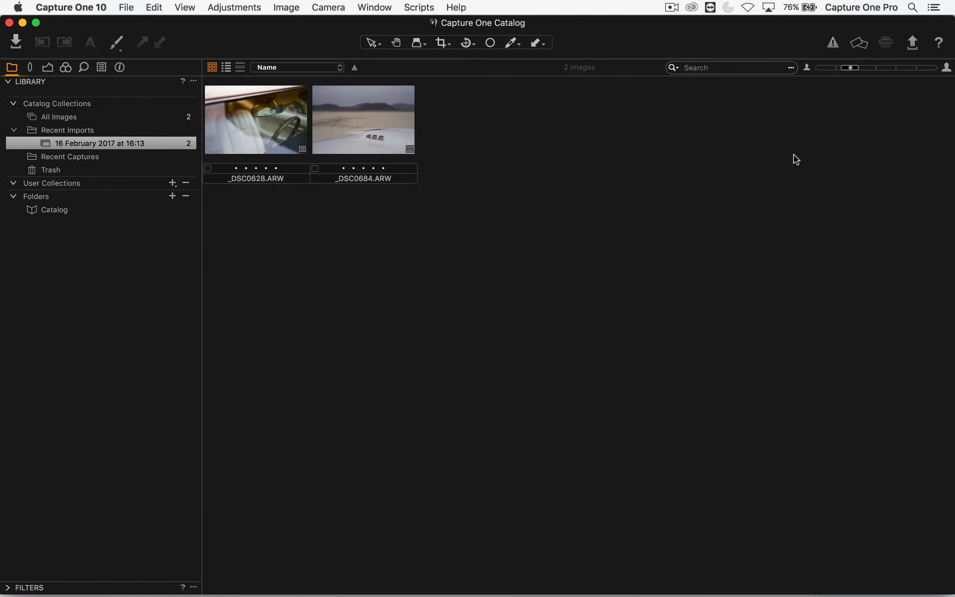
{"action": "left_click_drag", "start_coordinate": [497, 127], "coordinate": [692, 29]}
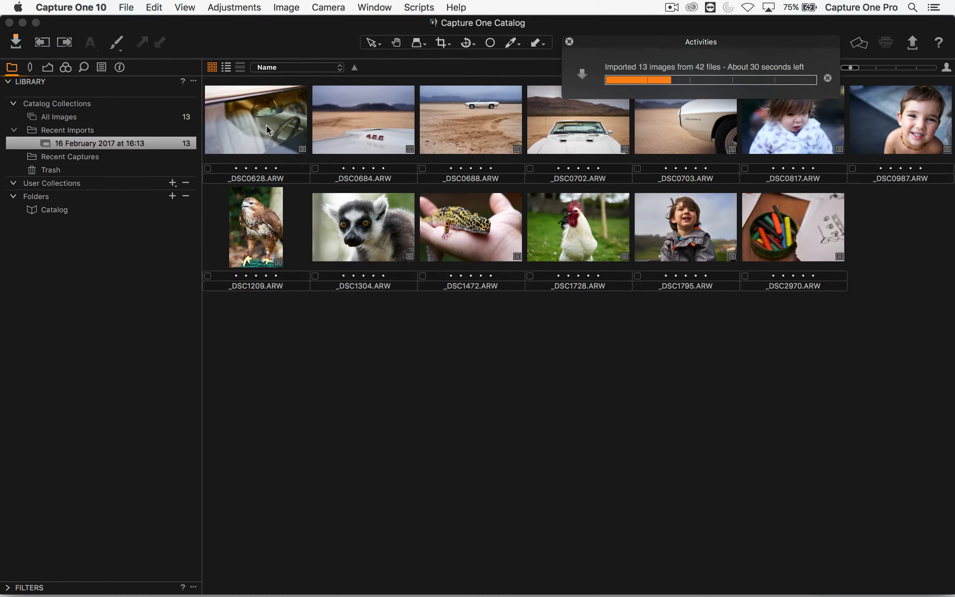
Open _DSC0628.ARW in the viewer and browse through the imported images to _DSC0688.ARW
{"action": "double_click", "coordinate": [279, 147]}
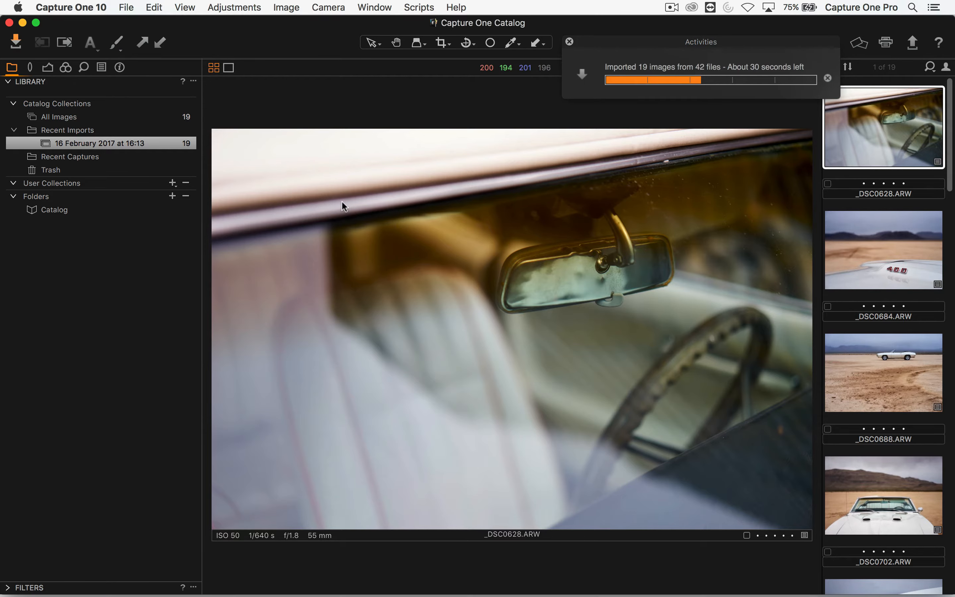
{"action": "key", "text": "Down"}
{"action": "key", "text": "Up"}
{"action": "key", "text": "Right"}
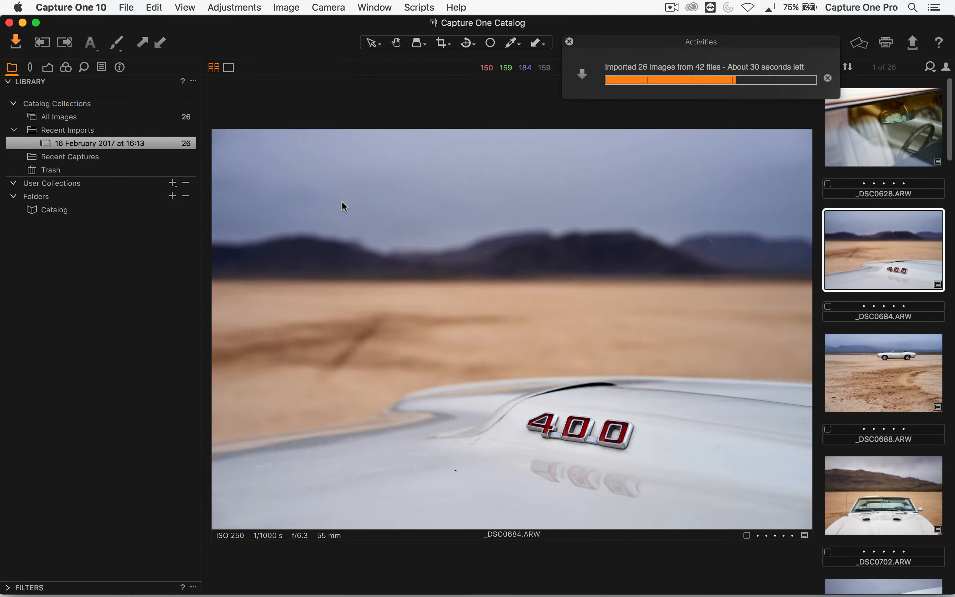
{"action": "key", "text": "Right"}
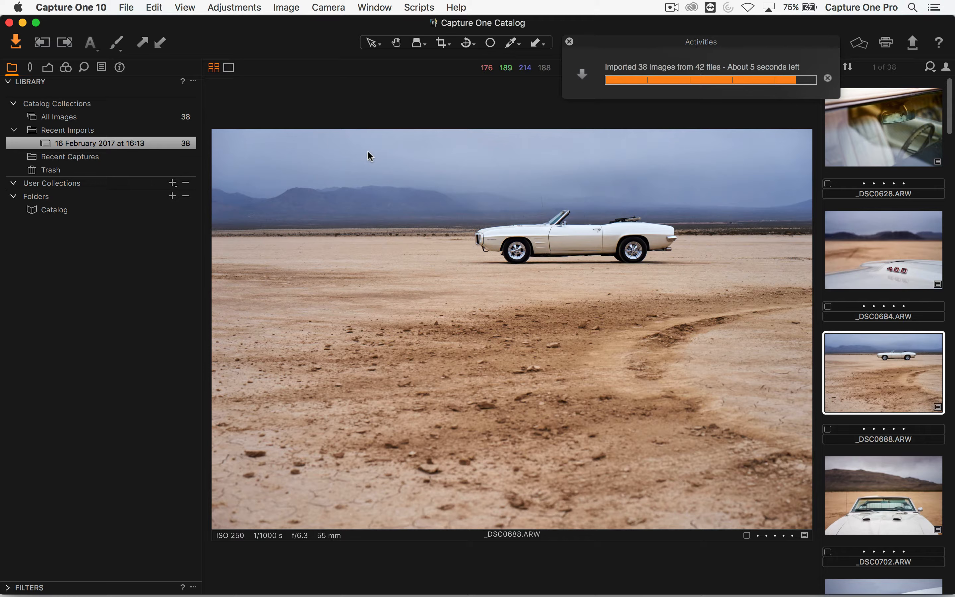
Open the Image preferences, reposition the window, and examine the available Preview Image Size options
{"action": "left_click", "coordinate": [101, 7]}
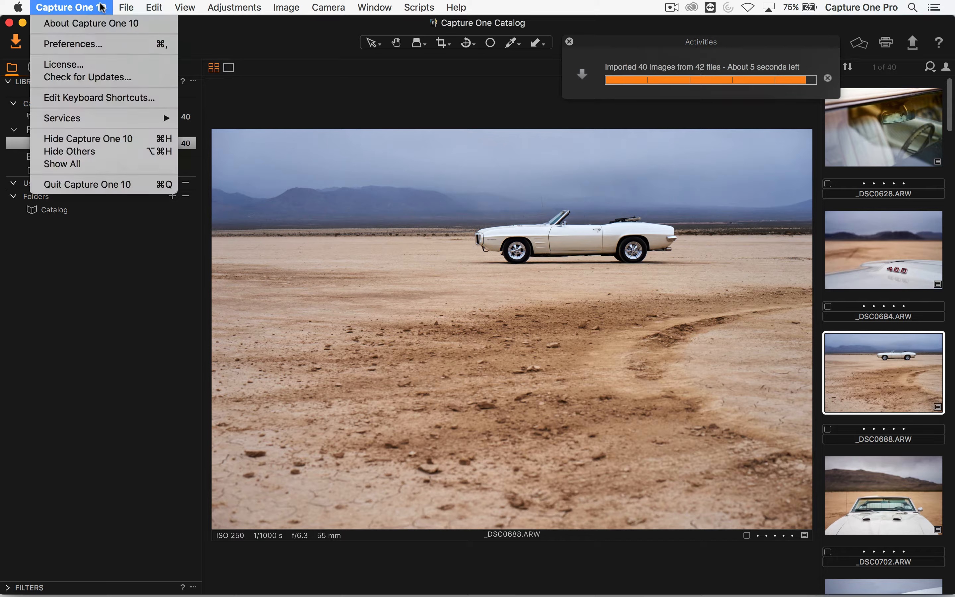
{"action": "left_click", "coordinate": [73, 46]}
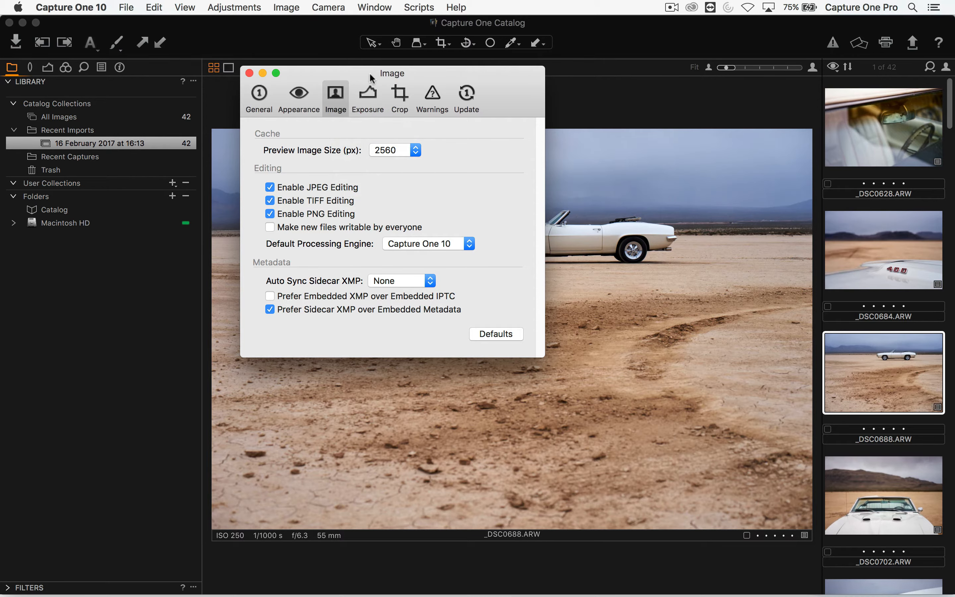
{"action": "left_click_drag", "start_coordinate": [370, 73], "coordinate": [334, 219]}
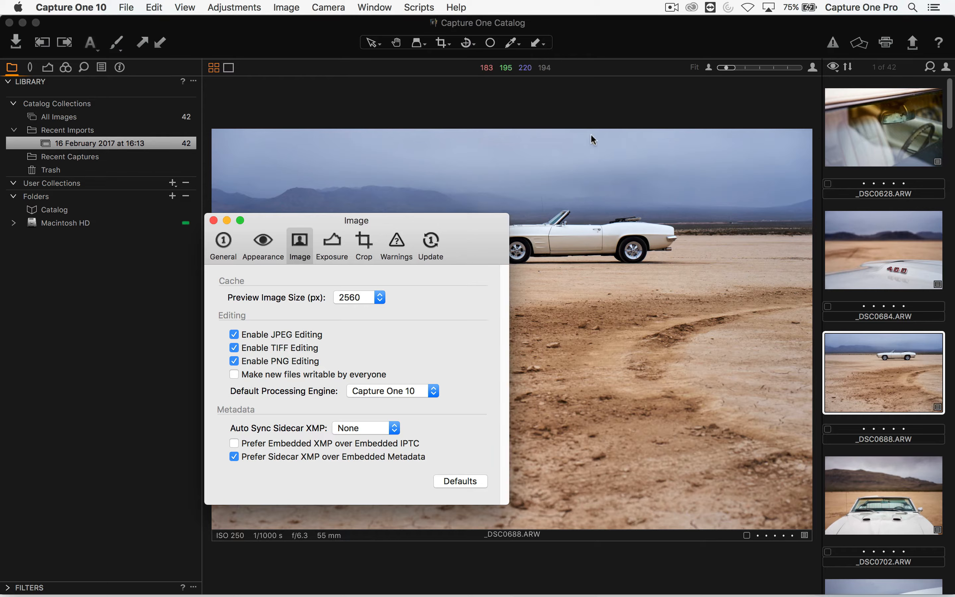
{"action": "left_click_drag", "start_coordinate": [268, 221], "coordinate": [299, 171]}
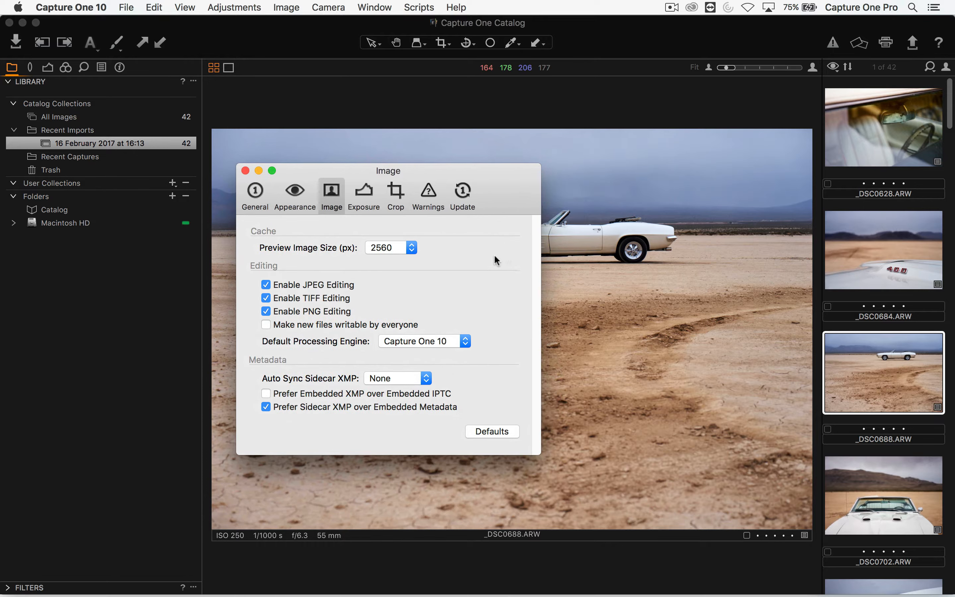
{"action": "left_click", "coordinate": [395, 248]}
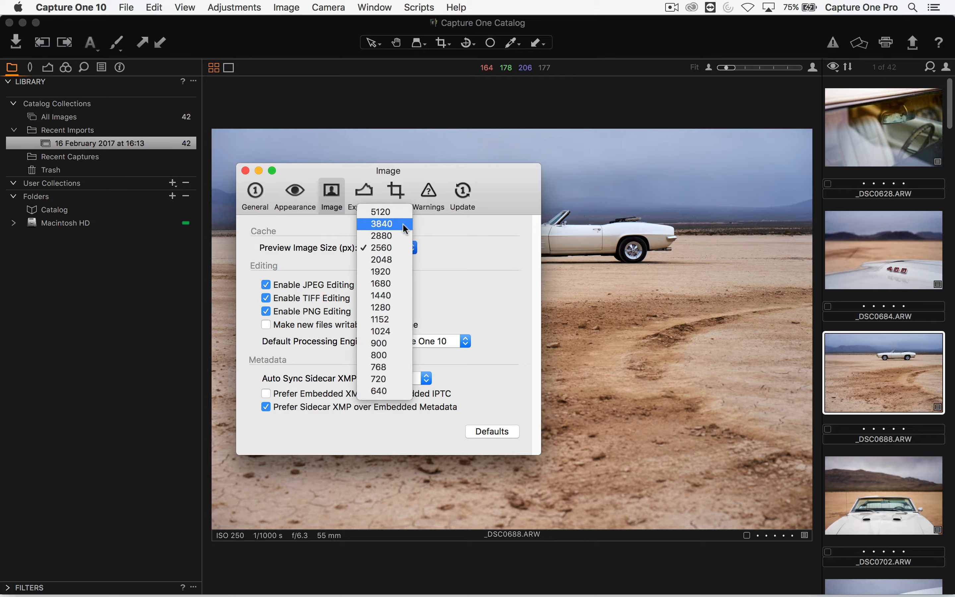
{"action": "left_click", "coordinate": [513, 232]}
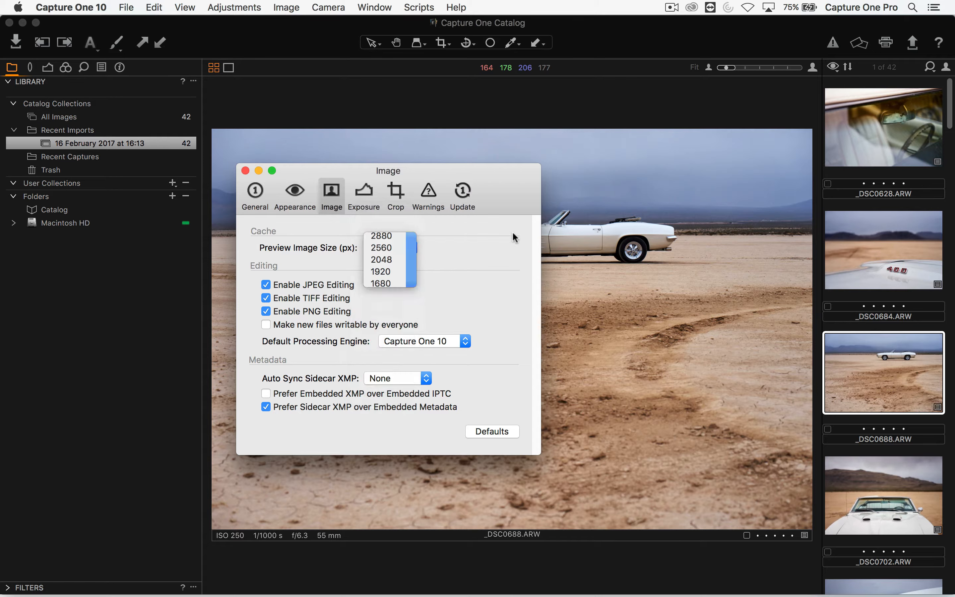
Close the Image preferences and browse forward through the imported images to _DSC1795.ARW
{"action": "key", "text": "super+w"}
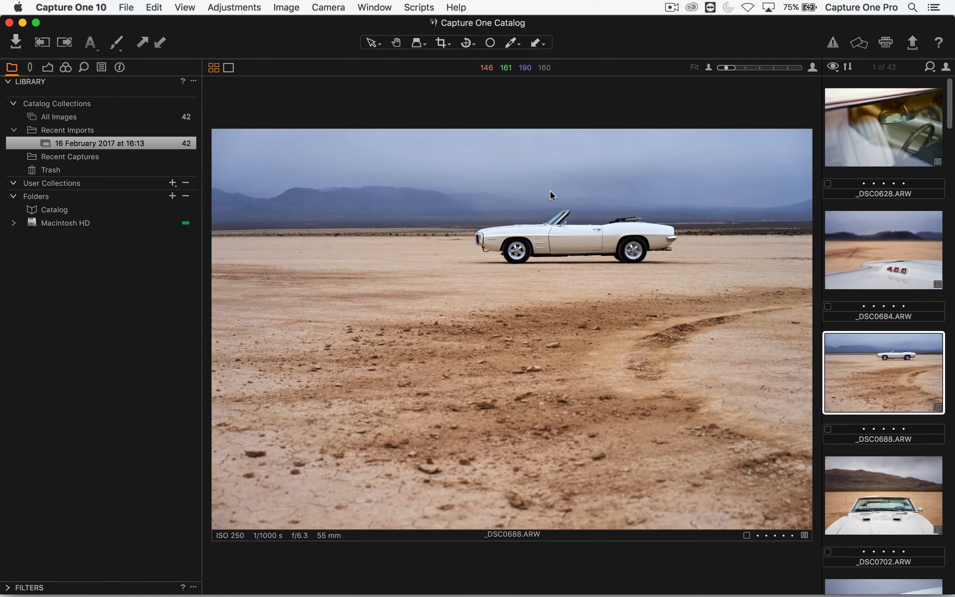
{"action": "key", "text": "Up"}
{"action": "key", "text": "Up"}
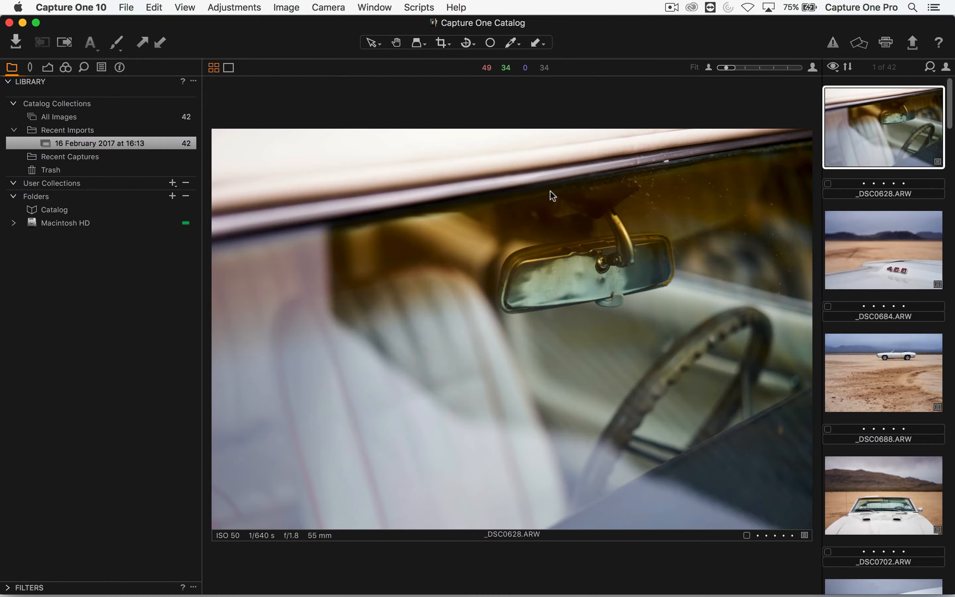
{"action": "key", "text": "Down"}
{"action": "key", "text": "Down"}
{"action": "key", "text": "Down"}
{"action": "key", "text": "Down"}
{"action": "key", "text": "Down"}
{"action": "key", "text": "Down"}
{"action": "key", "text": "Down"}
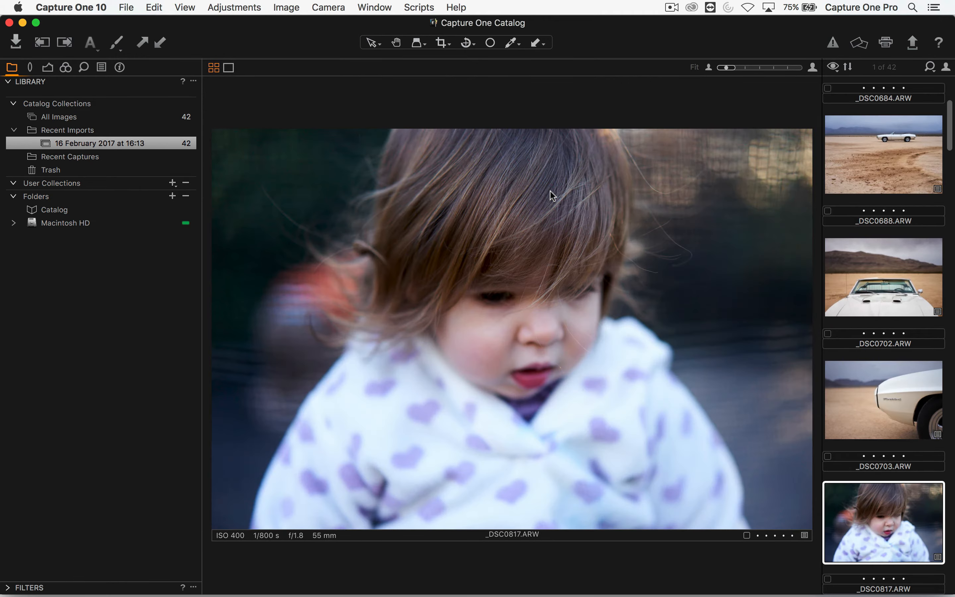
{"action": "key", "text": "Down"}
{"action": "key", "text": "Down"}
{"action": "key", "text": "Down"}
{"action": "key", "text": "Down"}
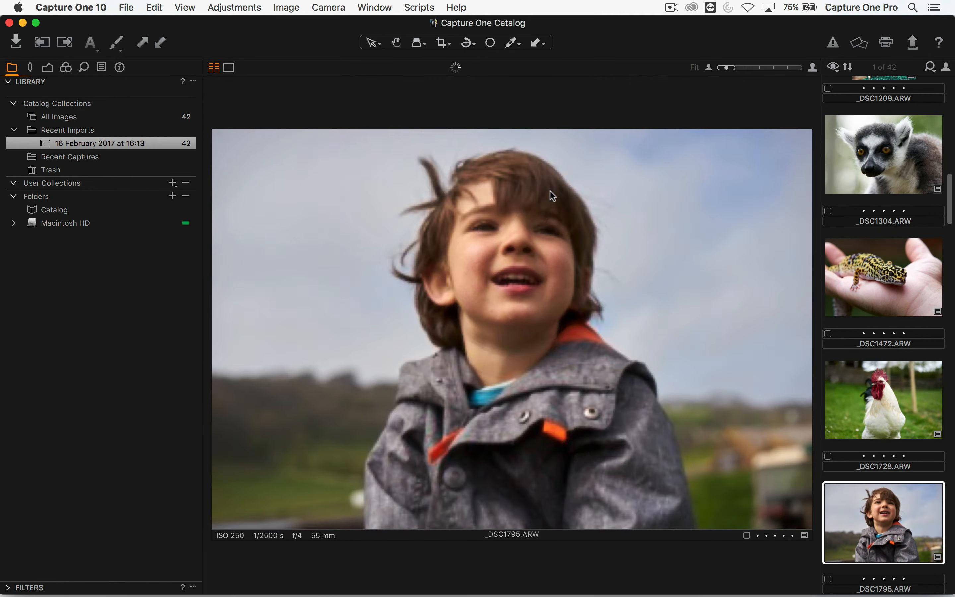
Browse back through the imported images to _DSC0702.ARW
{"action": "key", "text": "Up"}
{"action": "key", "text": "Up"}
{"action": "key", "text": "Up"}
{"action": "key", "text": "Up"}
{"action": "key", "text": "Up"}
{"action": "key", "text": "Up"}
{"action": "key", "text": "Up"}
{"action": "key", "text": "Up"}
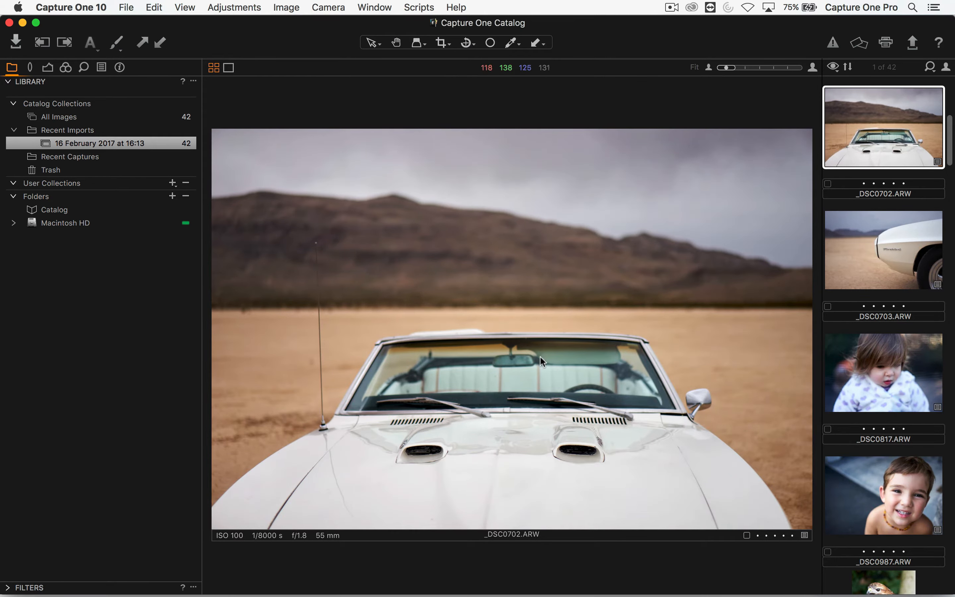
Zoom _DSC0702.ARW to 100% with the Pan tool and examine the following images up to _DSC1209.ARW at that zoom
{"action": "key", "text": "h"}
{"action": "left_click", "coordinate": [558, 406]}
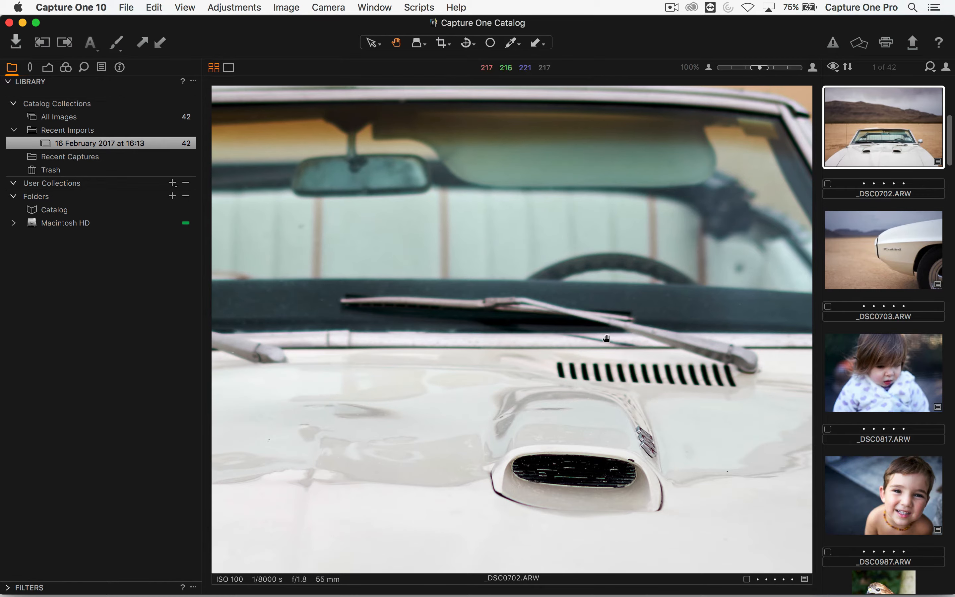
{"action": "key", "text": "Down"}
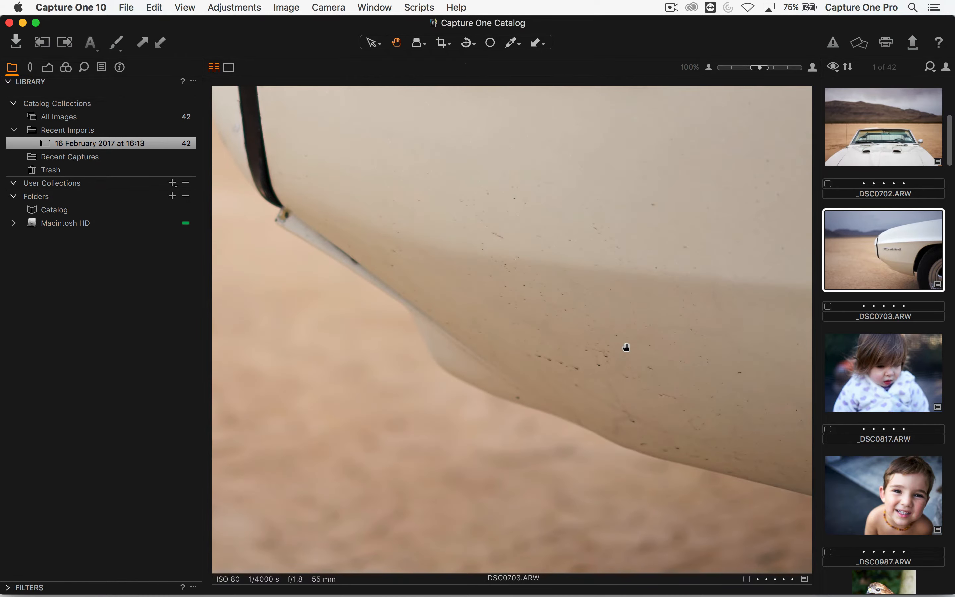
{"action": "key", "text": "Down"}
{"action": "key", "text": "Down"}
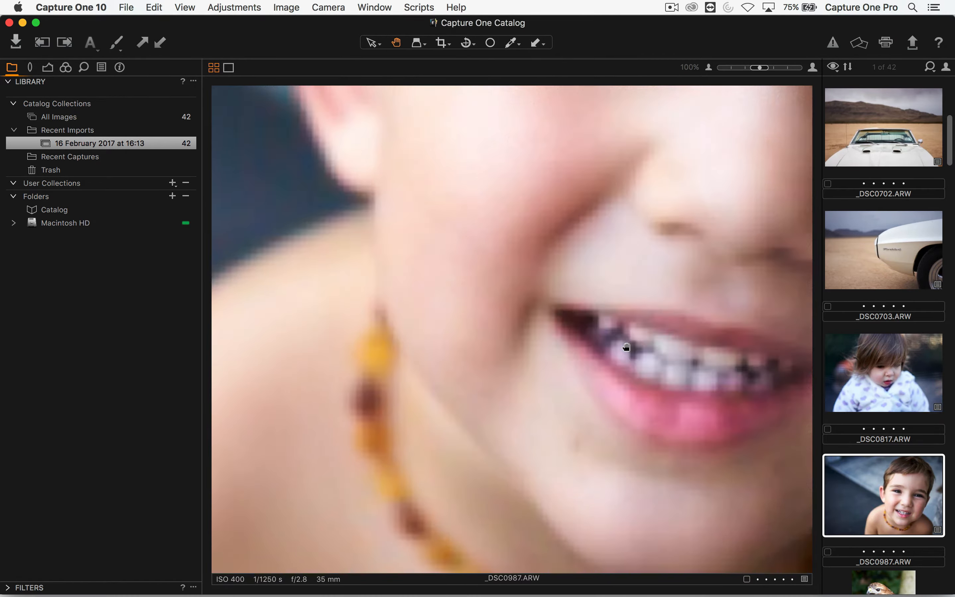
{"action": "key", "text": "Up"}
{"action": "key", "text": "Down"}
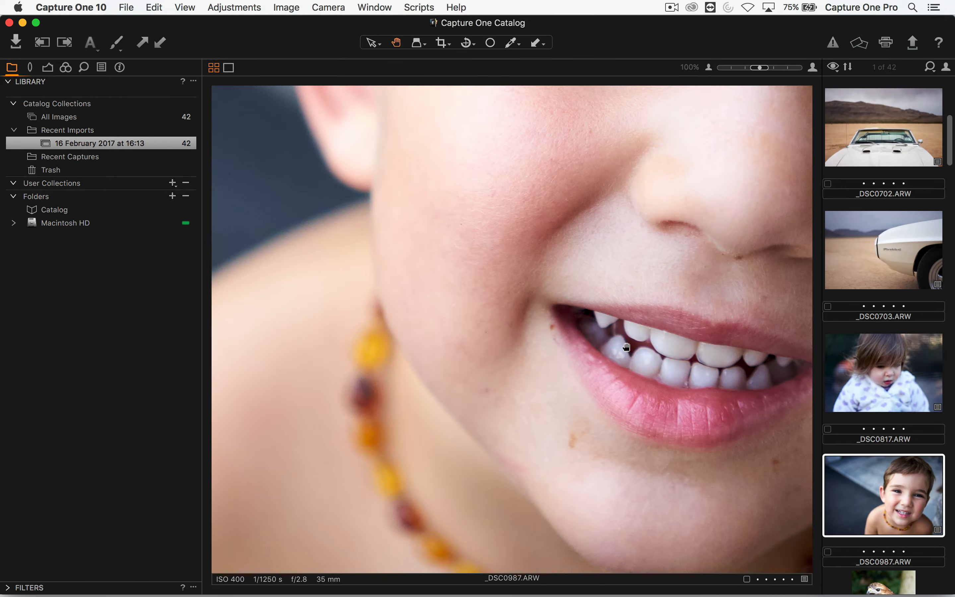
{"action": "key", "text": "Up"}
{"action": "key", "text": "Down"}
{"action": "key", "text": "Down"}
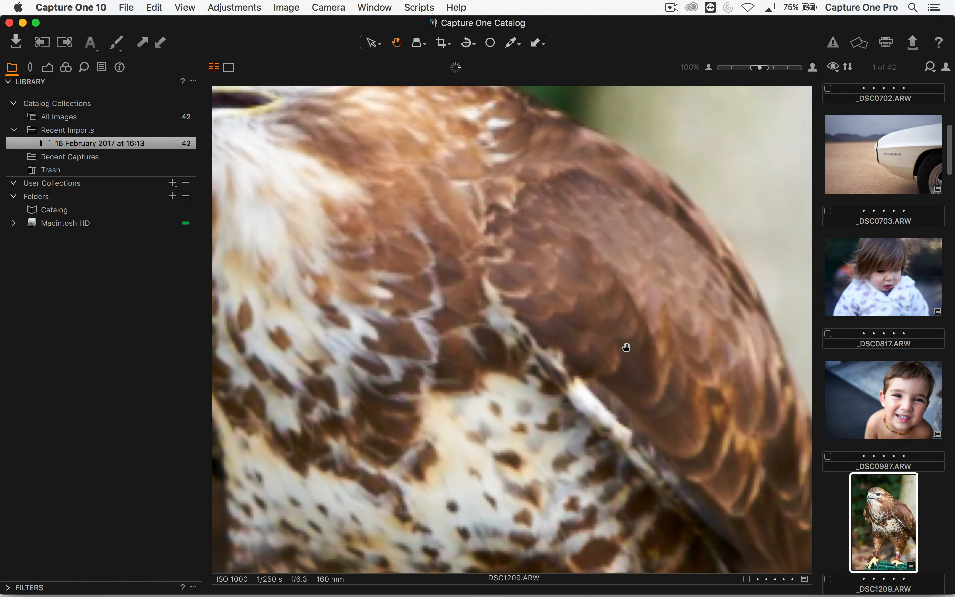
{"action": "key", "text": "Up"}
{"action": "key", "text": "Down"}
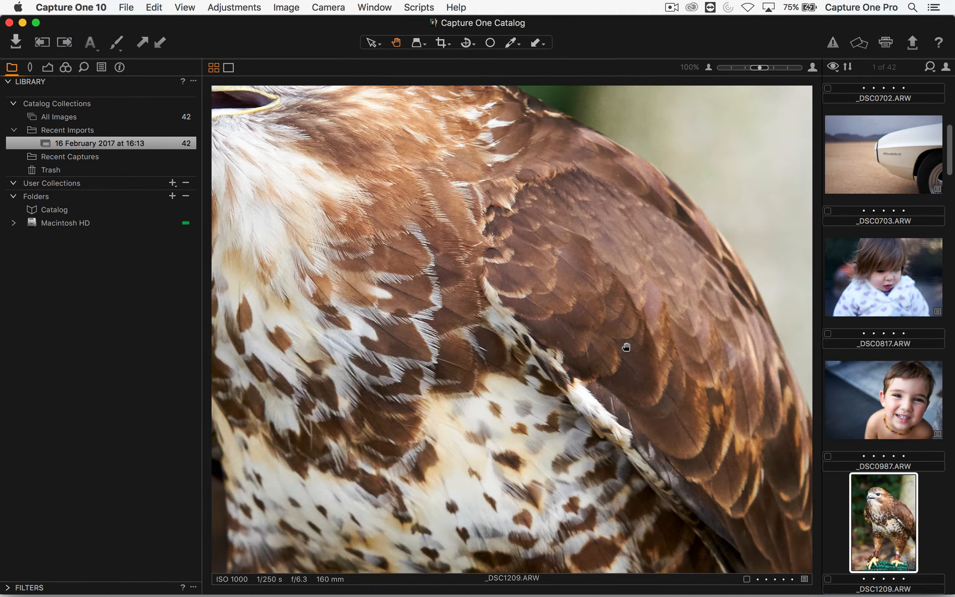
Compare _DSC0987.ARW and _DSC1209.ARW repeatedly at 100%, and fit _DSC0987.ARW back in the viewer
{"action": "key", "text": "Up"}
{"action": "key", "text": "Down"}
{"action": "key", "text": "Up"}
{"action": "key", "text": "Down"}
{"action": "key", "text": "Up"}
{"action": "key", "text": "Down"}
{"action": "key", "text": "Up"}
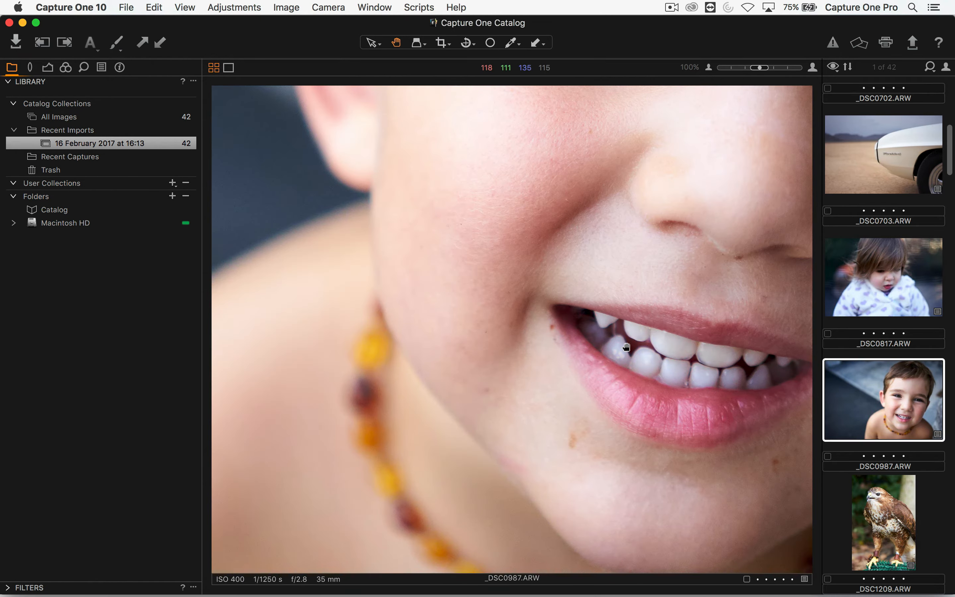
{"action": "key", "text": "Down"}
{"action": "key", "text": "Up"}
{"action": "key", "text": "Down"}
{"action": "key", "text": "Up"}
{"action": "key", "text": "Down"}
{"action": "key", "text": "Up"}
{"action": "double_click", "coordinate": [586, 326]}
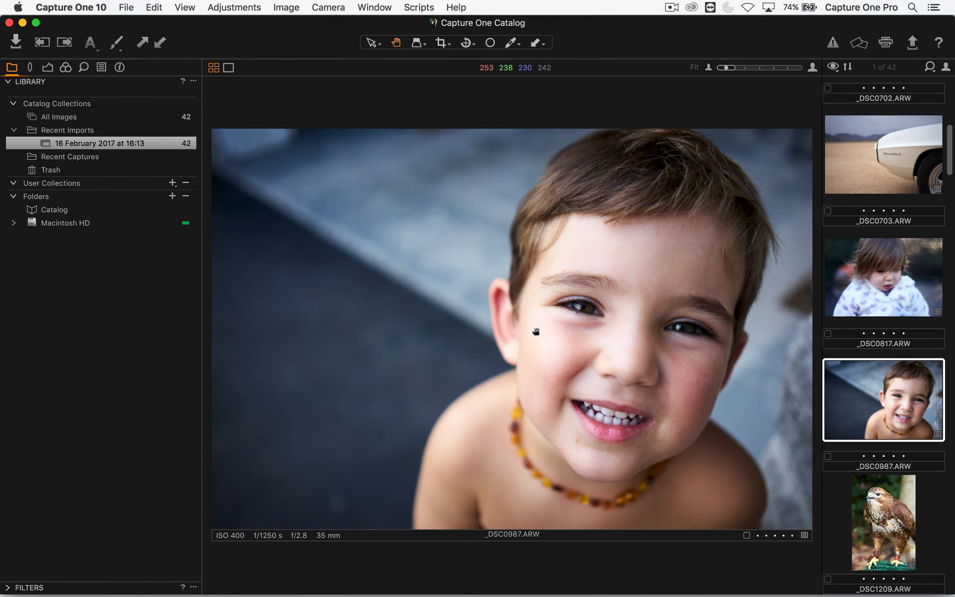
Switch to Finder, enlarge and reposition its window, and view the contents of the Apr 25 2015 folder
{"action": "key", "text": "super+Tab"}
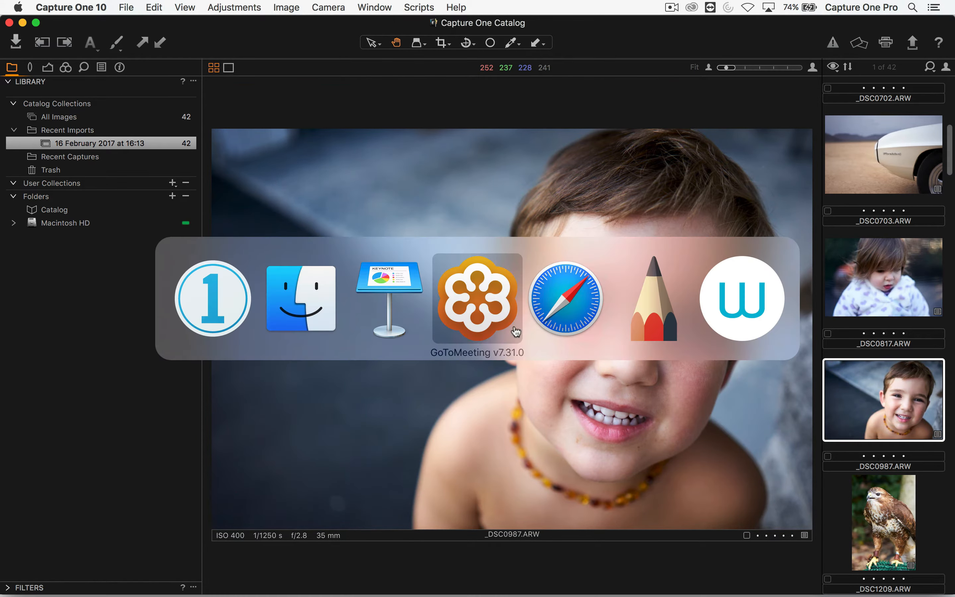
{"action": "left_click", "coordinate": [301, 312]}
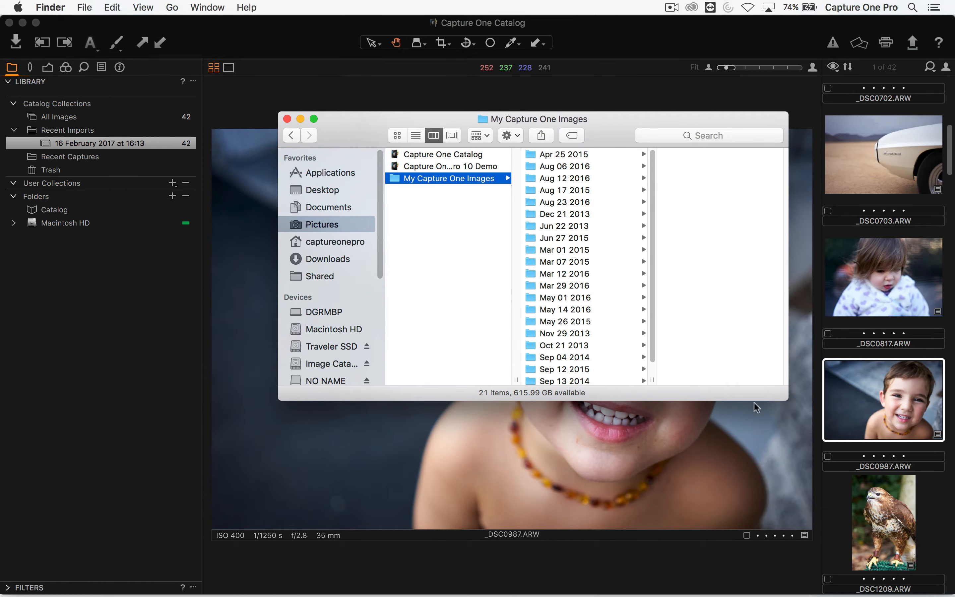
{"action": "left_click_drag", "start_coordinate": [788, 399], "coordinate": [953, 517]}
{"action": "left_click_drag", "start_coordinate": [634, 144], "coordinate": [565, 101]}
{"action": "left_click", "coordinate": [501, 116]}
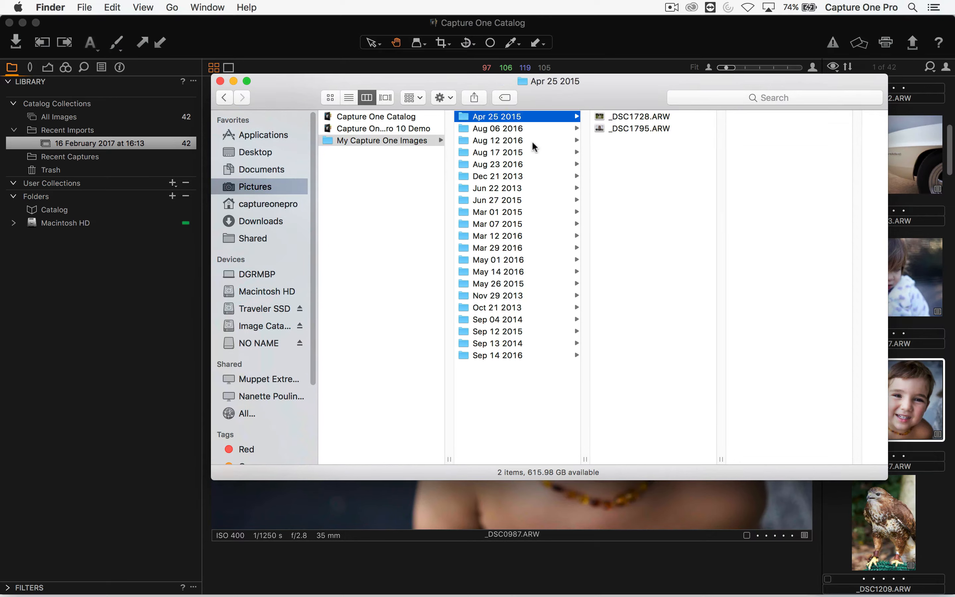
Examine the contents of each remaining dated folder in My Capture One Images, through Sep 14 2016
{"action": "key", "text": "Down"}
{"action": "key", "text": "Down"}
{"action": "key", "text": "Down"}
{"action": "key", "text": "Down"}
{"action": "key", "text": "Down"}
{"action": "key", "text": "Down"}
{"action": "key", "text": "Down"}
{"action": "key", "text": "Down"}
{"action": "key", "text": "Down"}
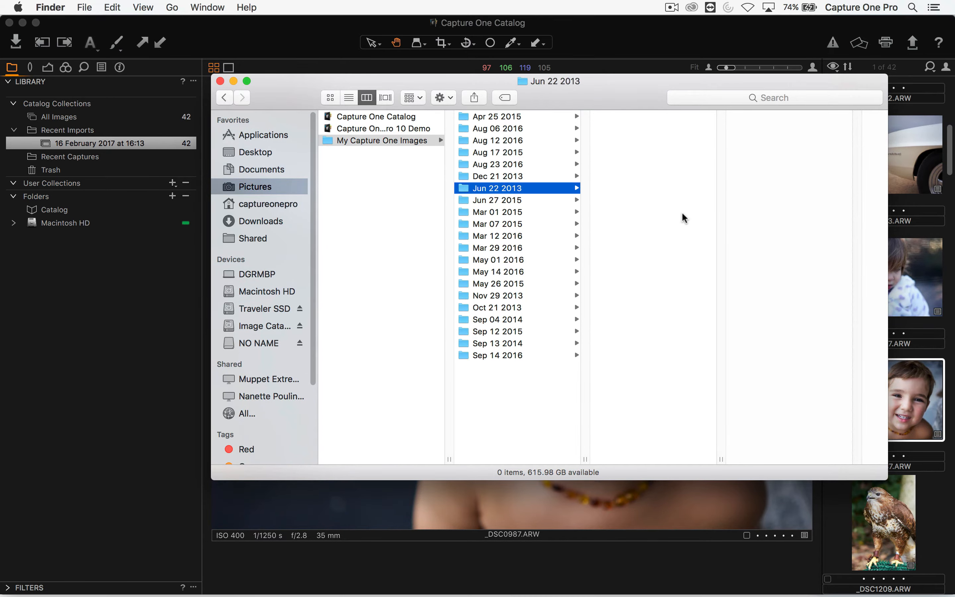
{"action": "key", "text": "Down"}
{"action": "key", "text": "Down"}
{"action": "key", "text": "Down"}
{"action": "key", "text": "Down"}
{"action": "key", "text": "Down"}
{"action": "key", "text": "Down"}
{"action": "key", "text": "Down"}
{"action": "key", "text": "Down"}
{"action": "key", "text": "Down"}
{"action": "key", "text": "Down"}
{"action": "key", "text": "Down"}
{"action": "key", "text": "Down"}
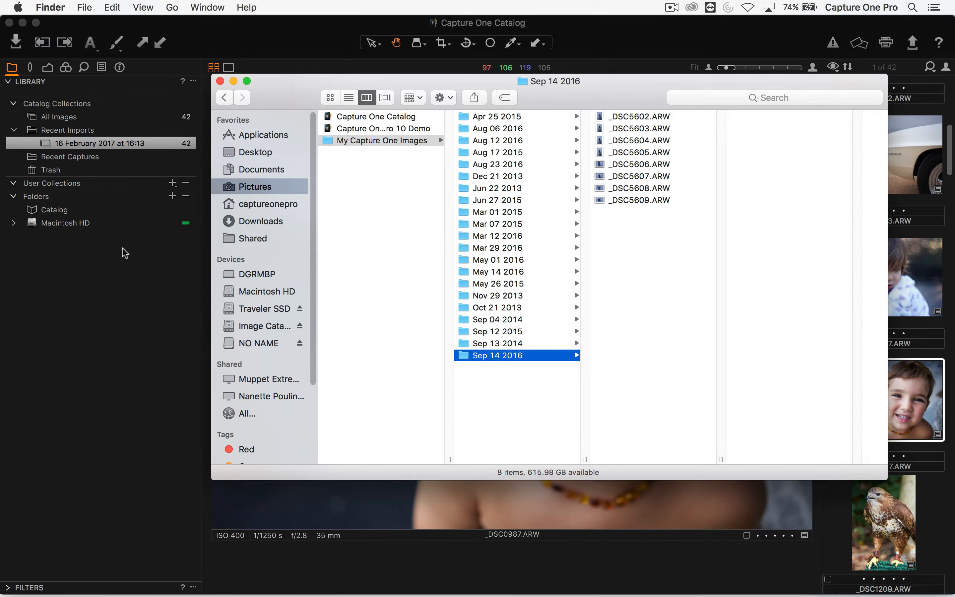
Return to Capture One, expand the Macintosh HD folder tree, and browse several dated folders, ending on Apr 25 2015
{"action": "left_click", "coordinate": [93, 273]}
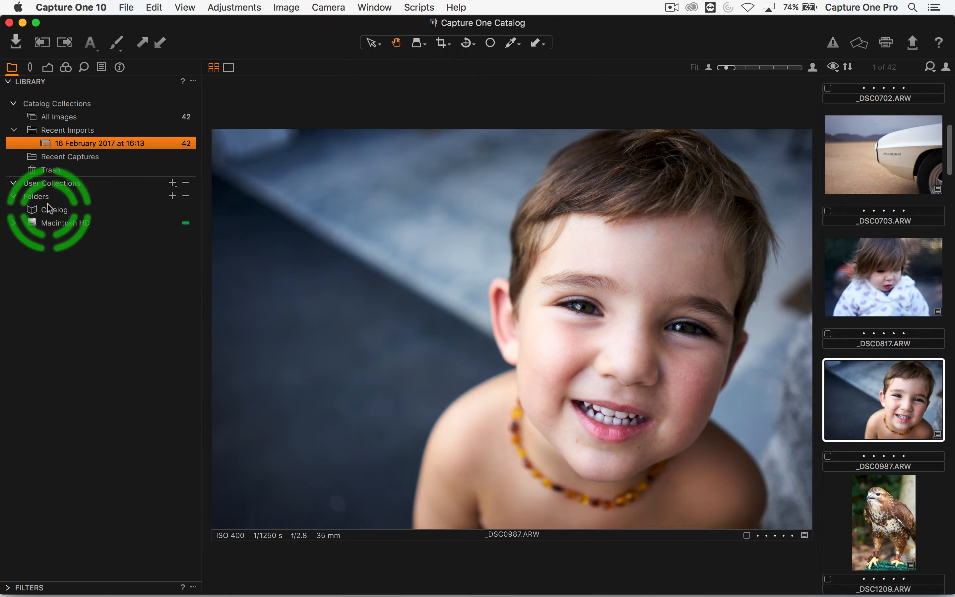
{"action": "left_click", "coordinate": [14, 223]}
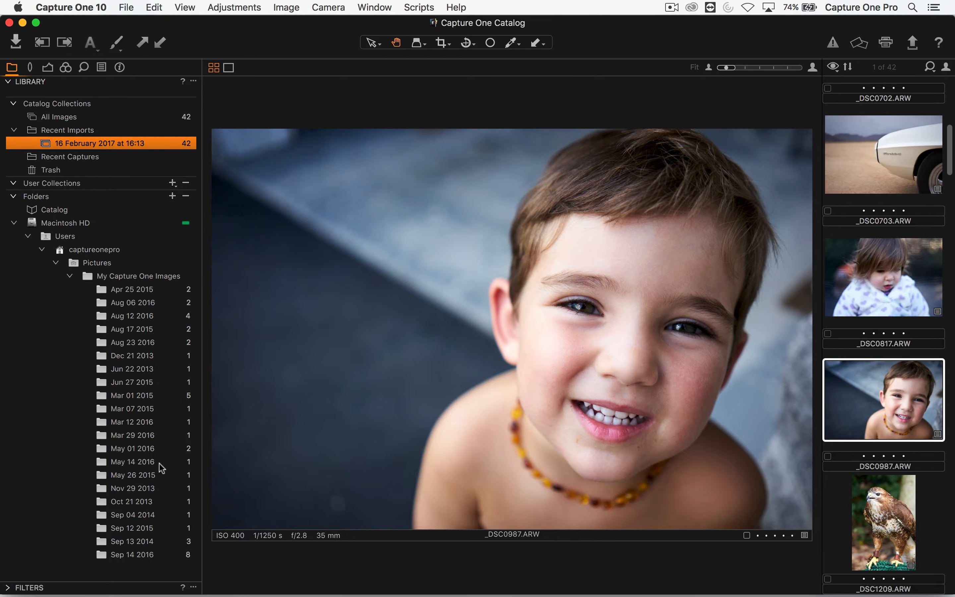
{"action": "left_click", "coordinate": [154, 292]}
{"action": "left_click", "coordinate": [144, 306]}
{"action": "left_click", "coordinate": [157, 328]}
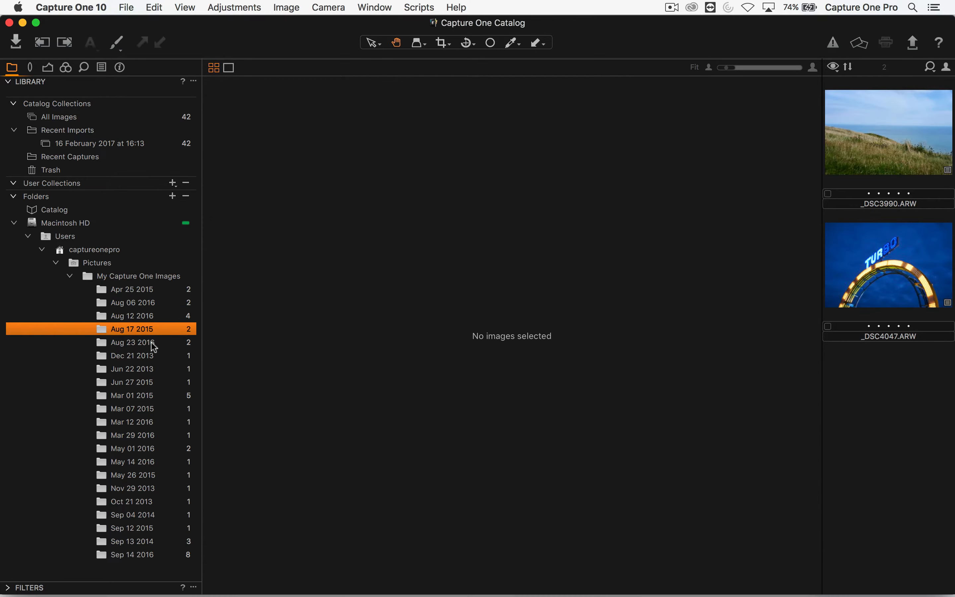
{"action": "left_click", "coordinate": [144, 356]}
{"action": "left_click", "coordinate": [133, 472]}
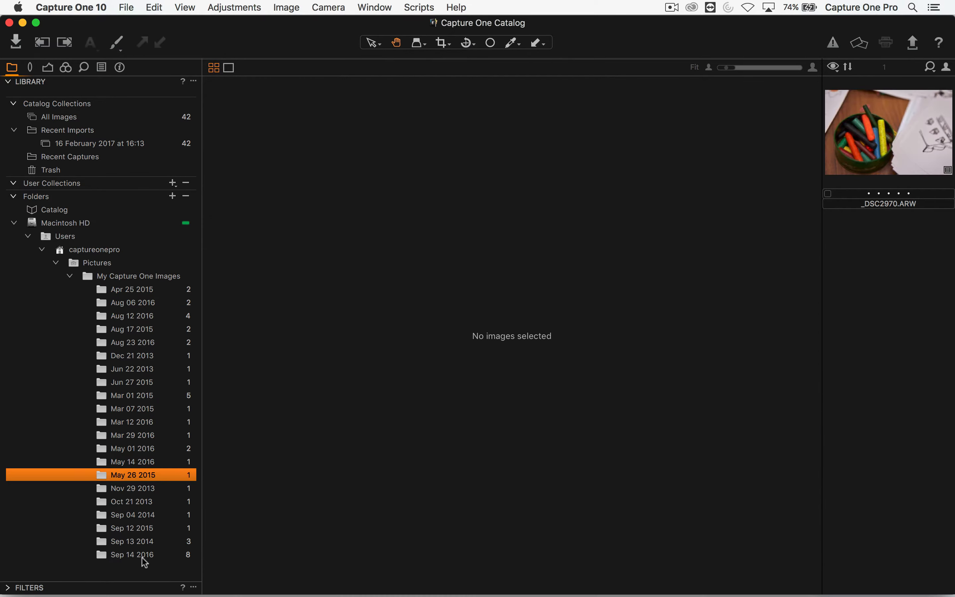
{"action": "left_click", "coordinate": [140, 555]}
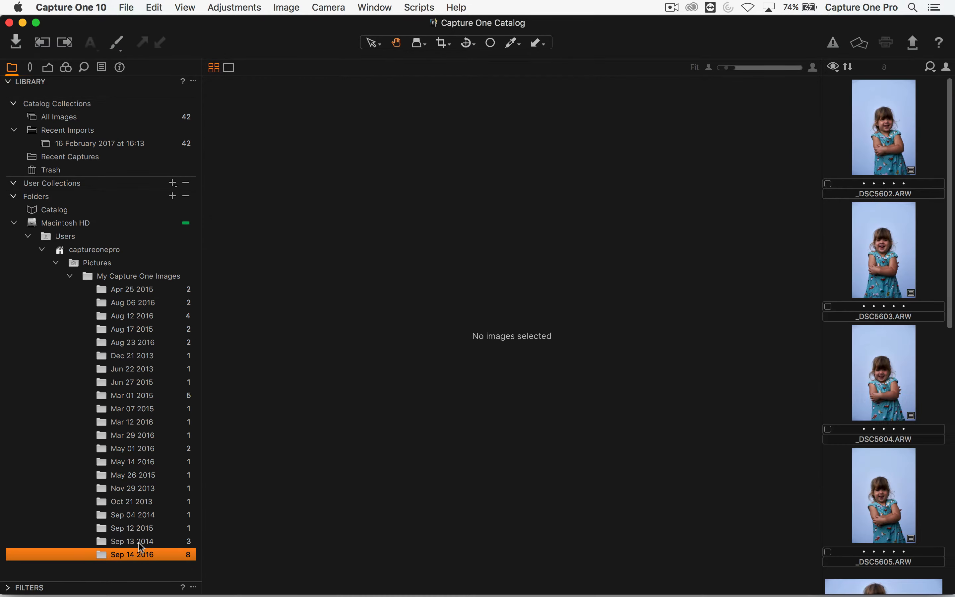
{"action": "left_click", "coordinate": [152, 290]}
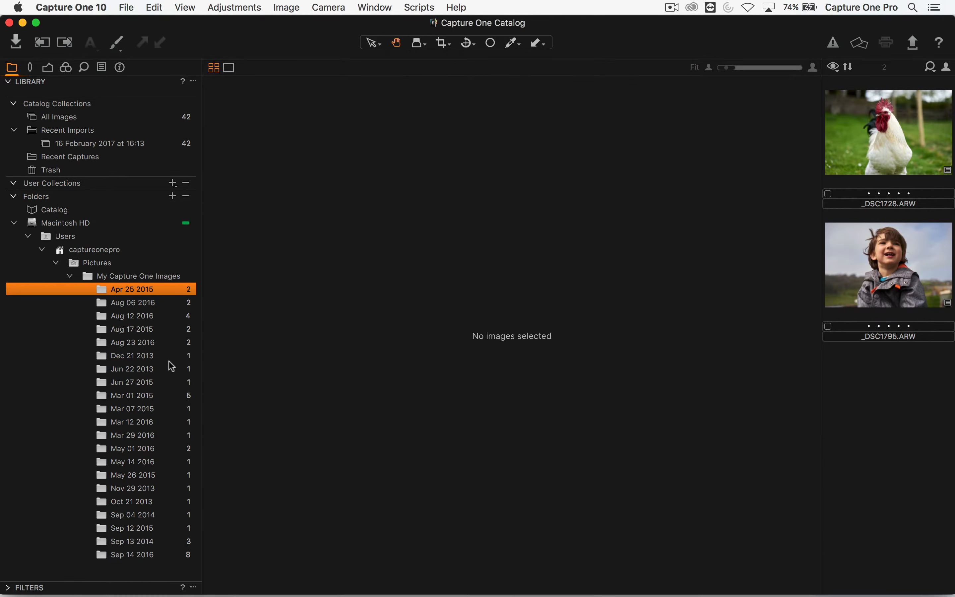
Switch to Finder to compare its dated folders with the catalog's folder tree, and return to Capture One
{"action": "key", "text": "super+Tab"}
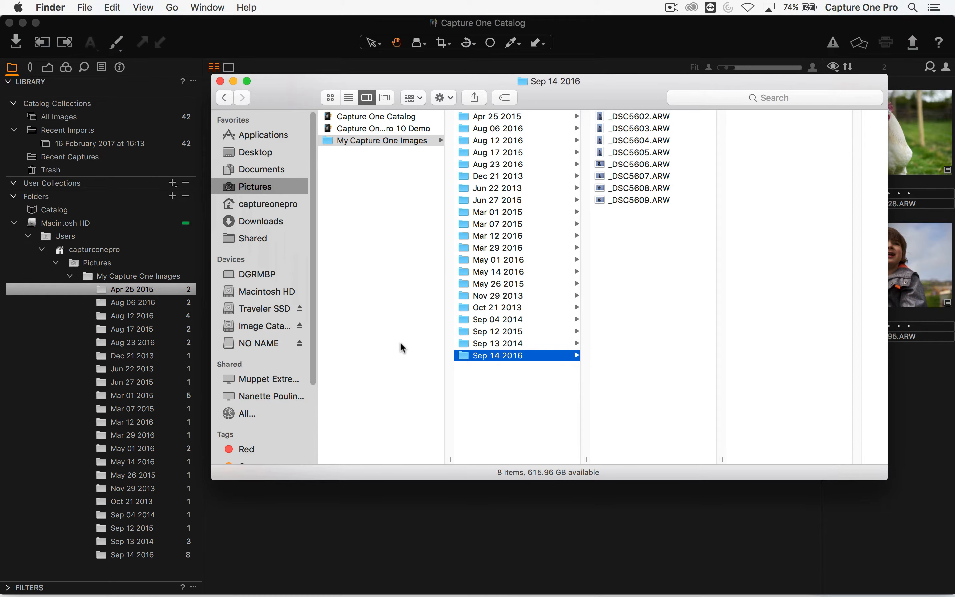
{"action": "left_click", "coordinate": [305, 39]}
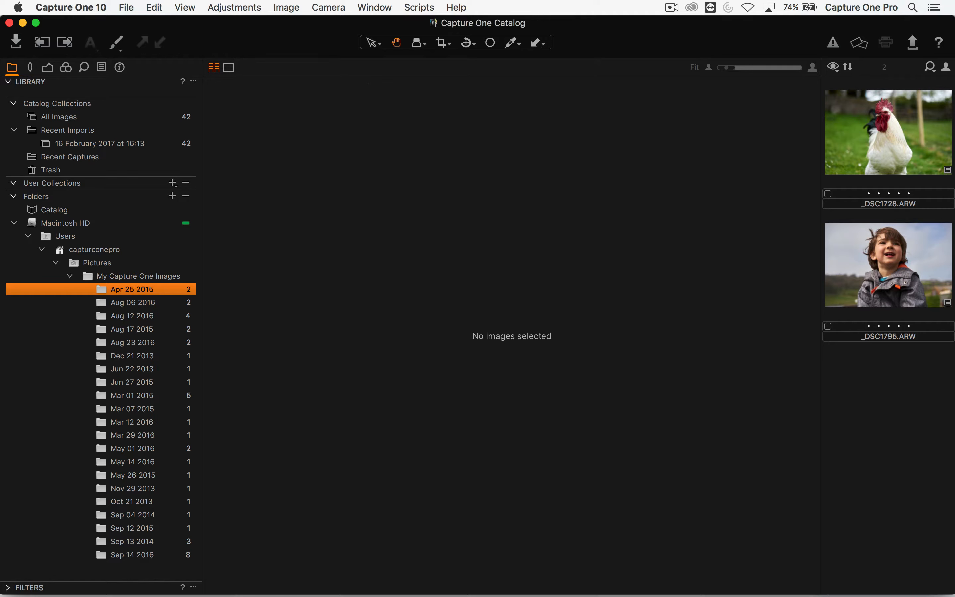
Open the preferences, examine the General settings including the importing and catalog backup options, and close the window
{"action": "left_click", "coordinate": [104, 8]}
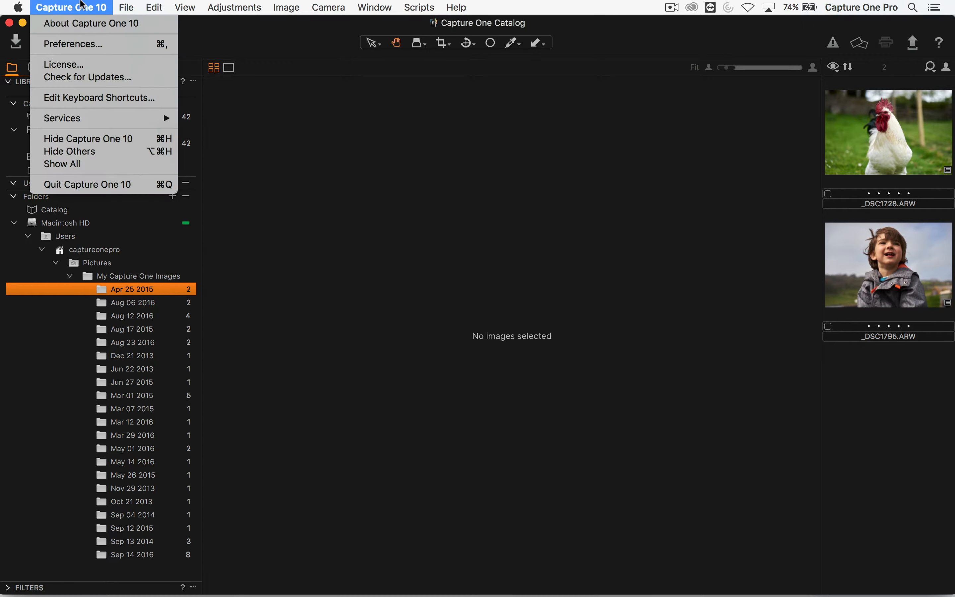
{"action": "left_click", "coordinate": [91, 44]}
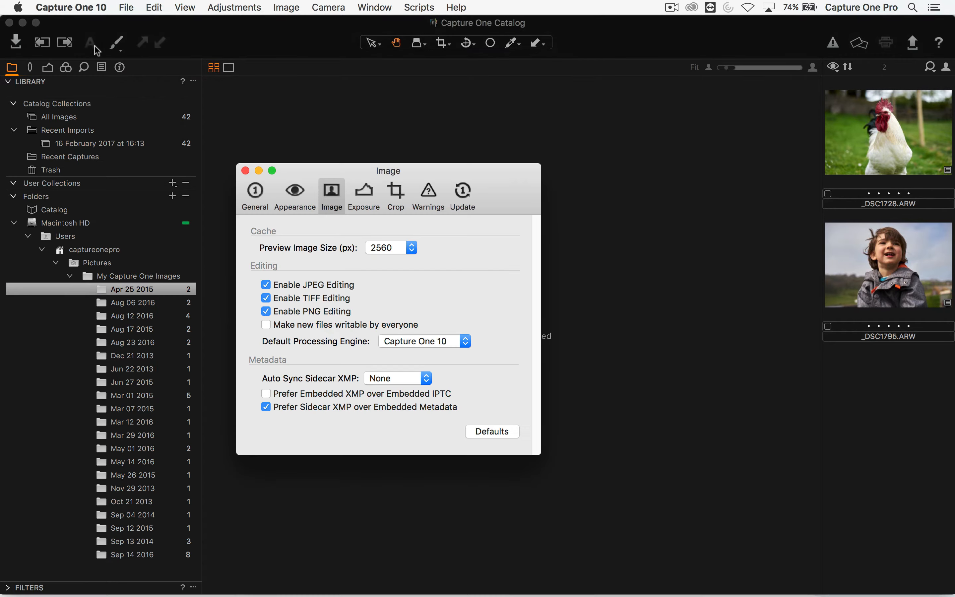
{"action": "left_click", "coordinate": [300, 199]}
{"action": "left_click", "coordinate": [255, 197]}
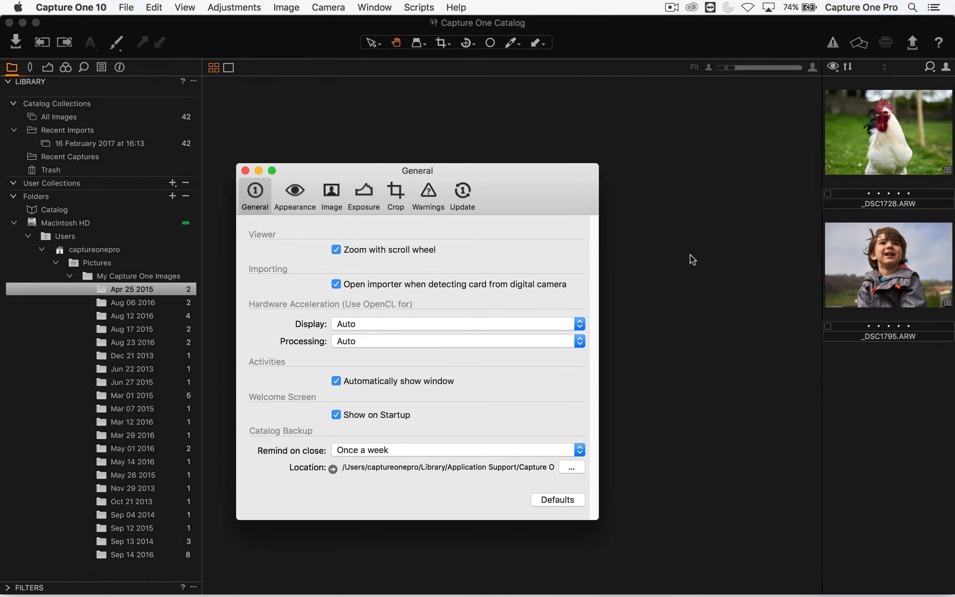
{"action": "key", "text": "super+w"}
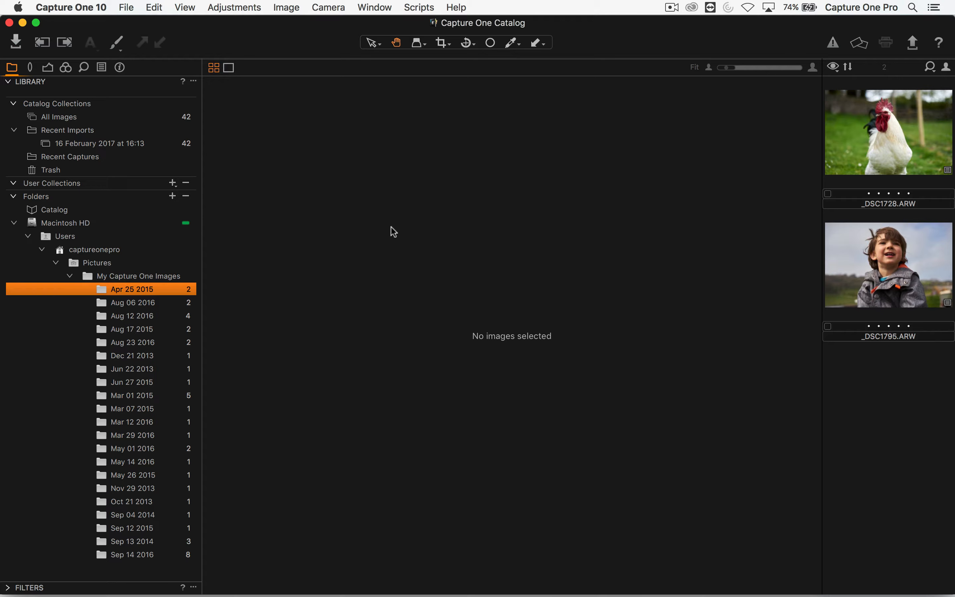
Look through the lens, exposure and color tools, and return to the Library
{"action": "left_click", "coordinate": [32, 71]}
{"action": "left_click", "coordinate": [47, 68]}
{"action": "left_click", "coordinate": [65, 68]}
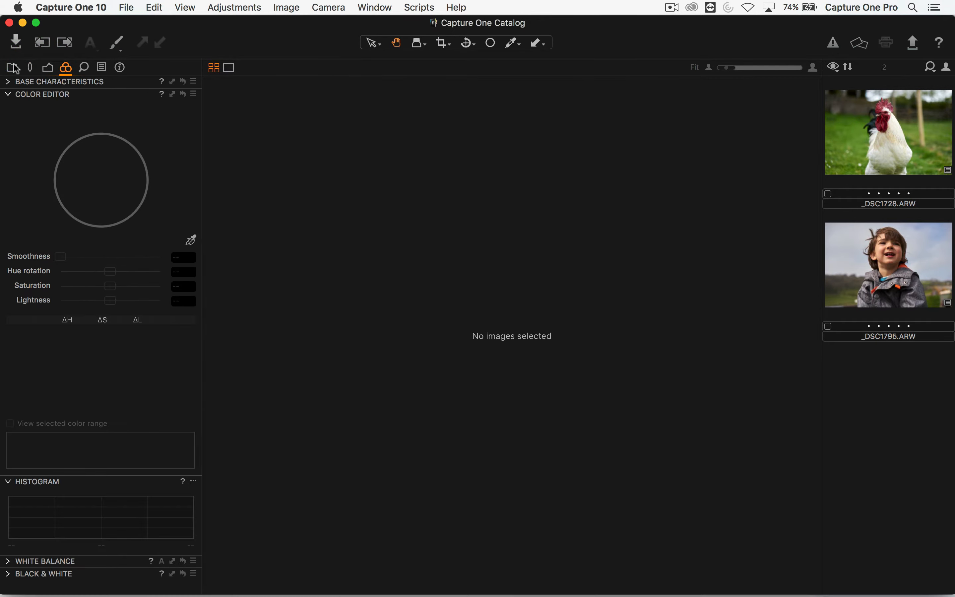
{"action": "left_click", "coordinate": [13, 68]}
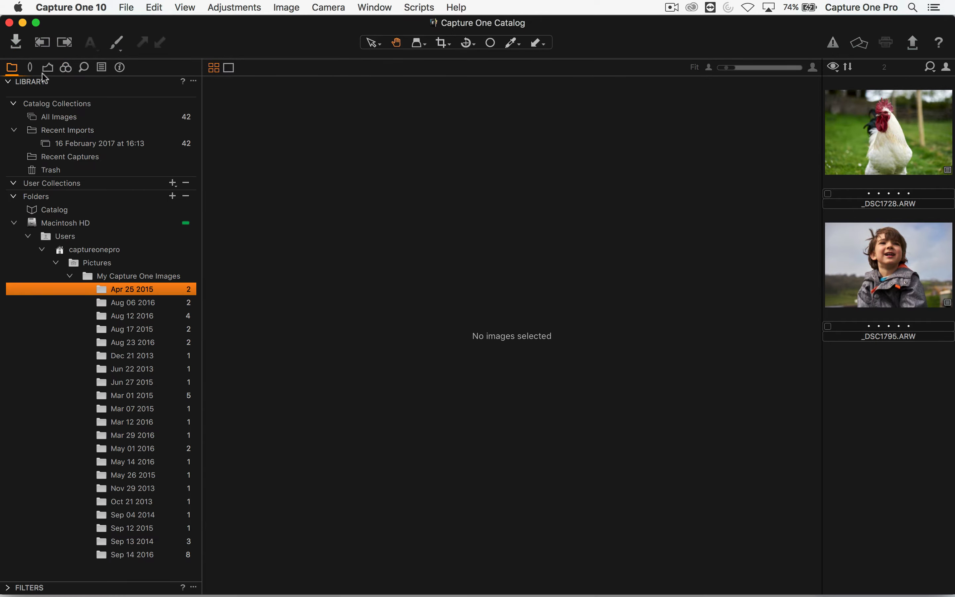
Open _DSC1728.ARW in the viewer and zoom in on the rooster's head at 100%
{"action": "left_click", "coordinate": [873, 152]}
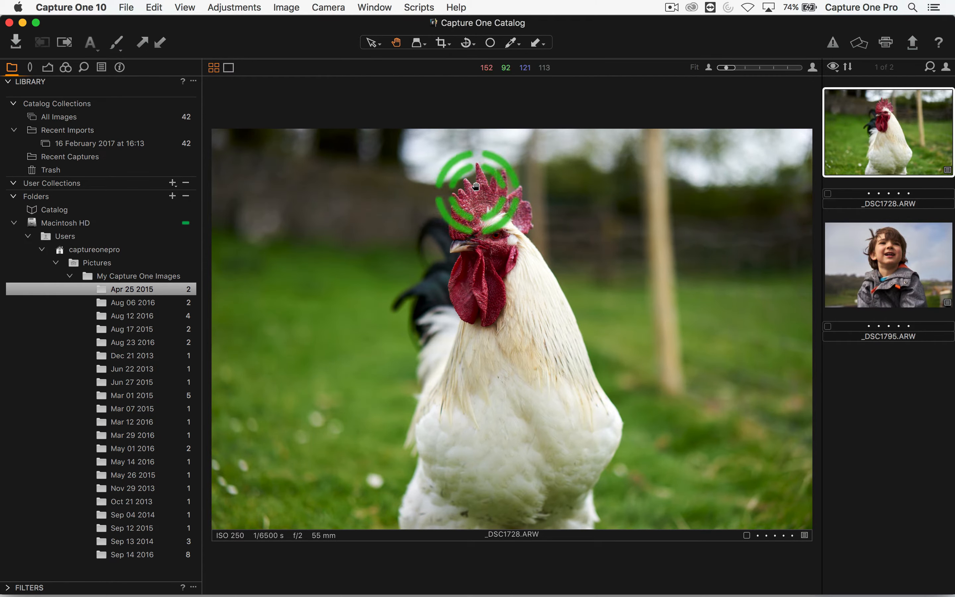
{"action": "left_click", "coordinate": [813, 68]}
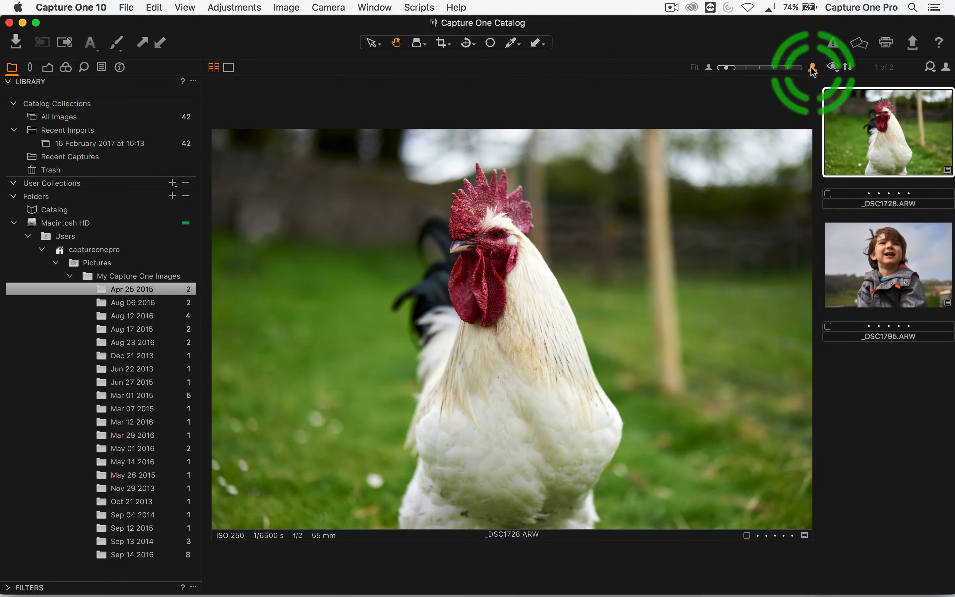
{"action": "scroll", "coordinate": [552, 173], "scroll_direction": "up", "scroll_amount": 10}
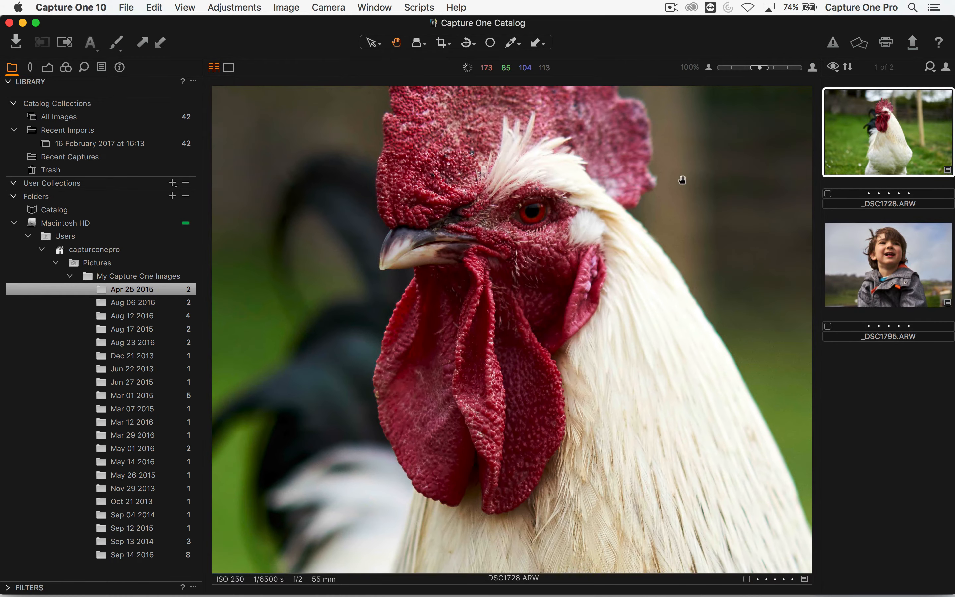
Fit the rooster photo in the viewer, then display the All Images collection and browse its thumbnails
{"action": "left_click", "coordinate": [709, 67]}
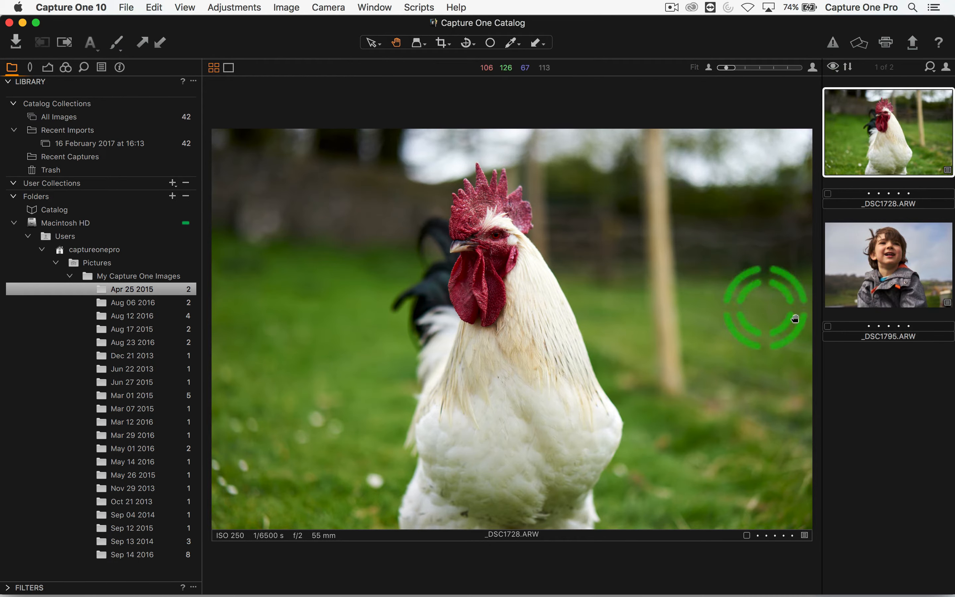
{"action": "left_click", "coordinate": [116, 118]}
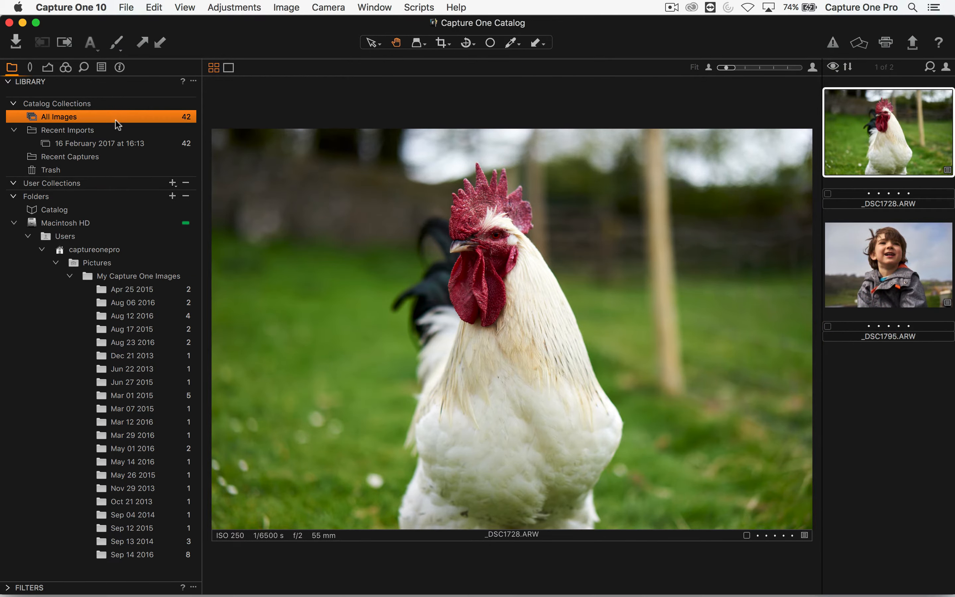
{"action": "scroll", "coordinate": [859, 362], "scroll_direction": "down", "scroll_amount": 20}
{"action": "scroll", "coordinate": [899, 409], "scroll_direction": "up", "scroll_amount": 20}
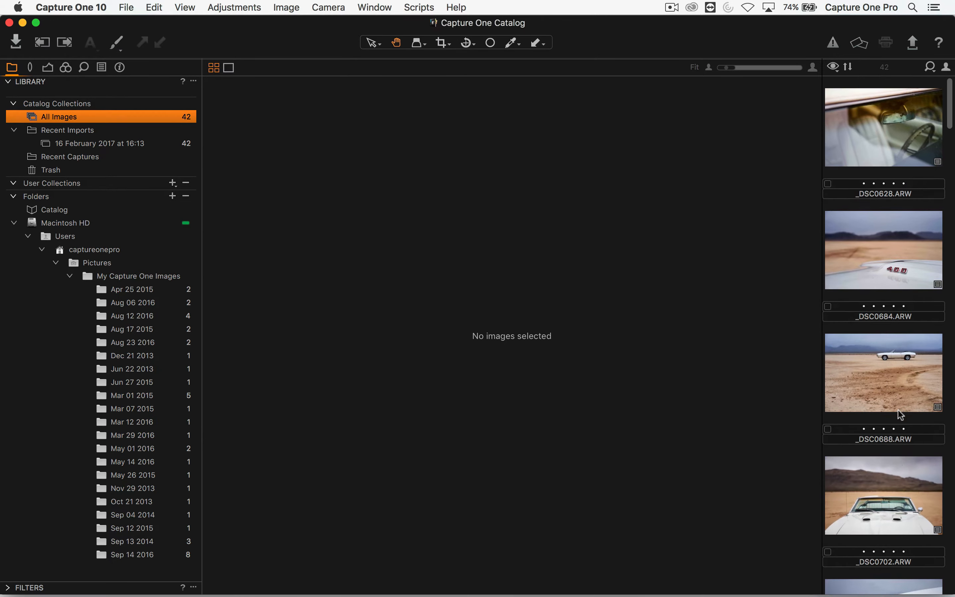
{"action": "left_click", "coordinate": [130, 112]}
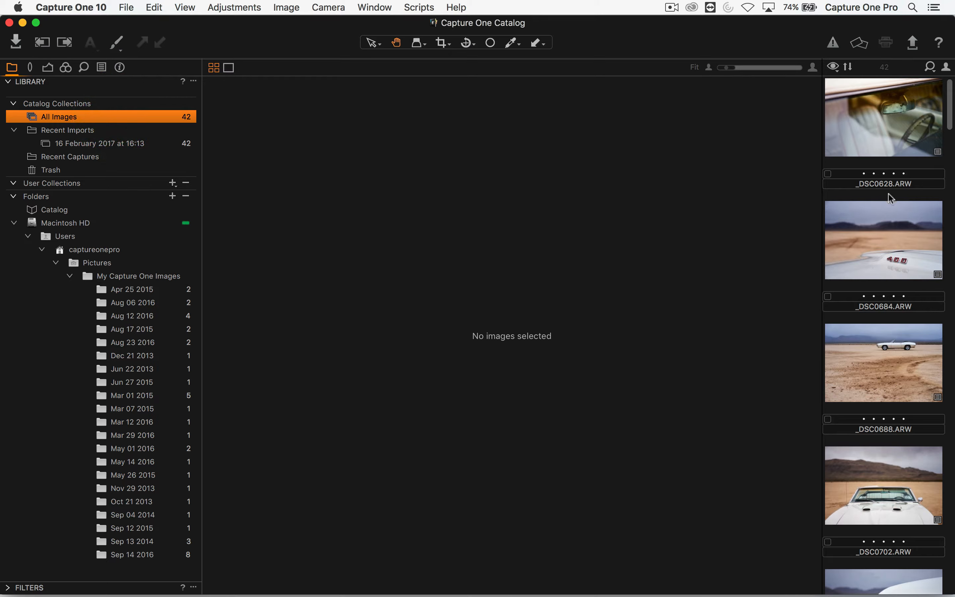
Crop _DSC0628.ARW to about 40.00 × 25.70 cm around the rear-view mirror, seat and steering wheel
{"action": "right_click", "coordinate": [677, 38]}
{"action": "left_click", "coordinate": [634, 39]}
{"action": "left_click", "coordinate": [406, 48]}
{"action": "left_click", "coordinate": [442, 43]}
{"action": "left_click", "coordinate": [841, 130]}
{"action": "left_click_drag", "start_coordinate": [291, 164], "coordinate": [784, 480]}
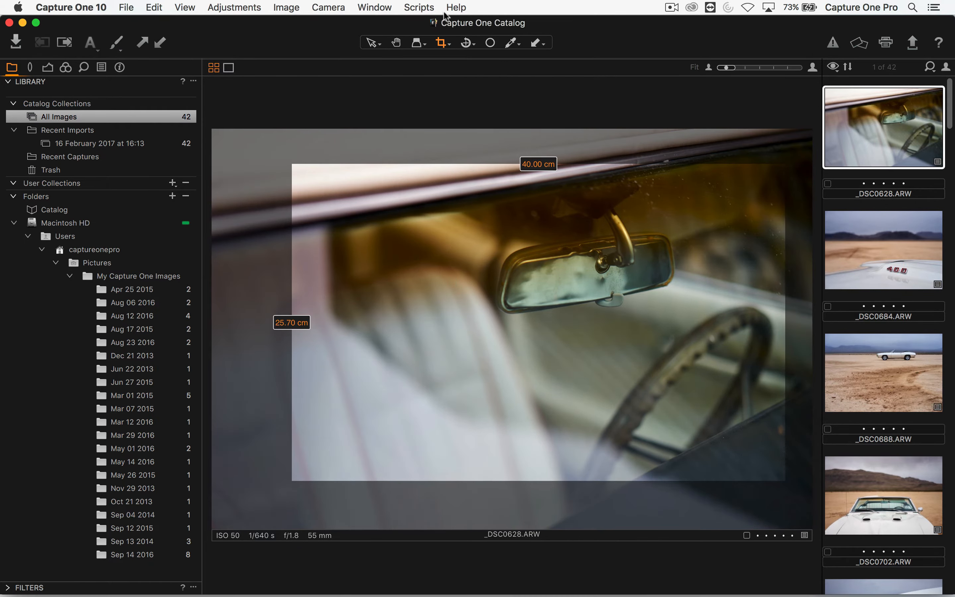
{"action": "left_click", "coordinate": [443, 46]}
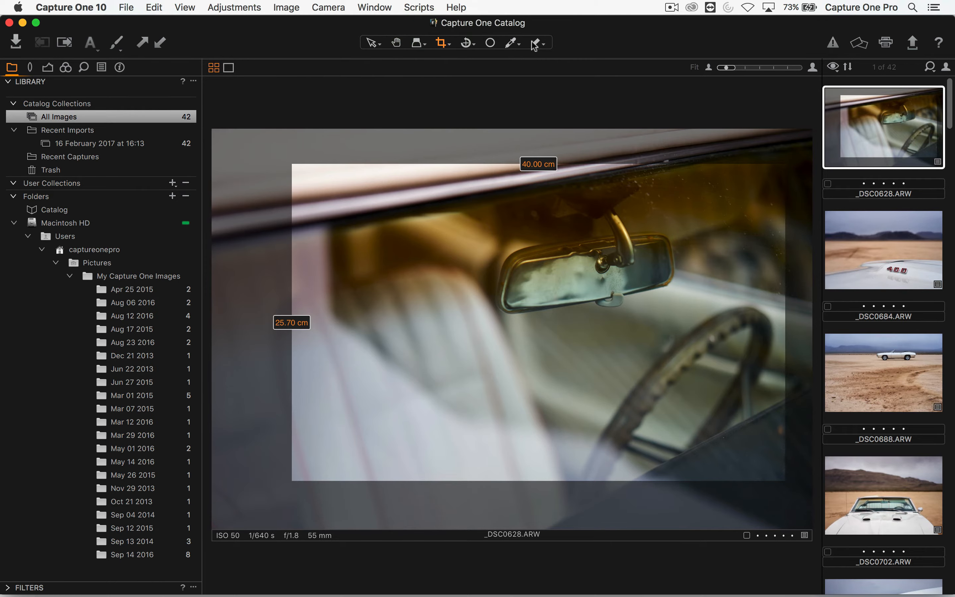
Show the exposure warnings on _DSC0628.ARW and turn them off again
{"action": "left_click", "coordinate": [833, 42]}
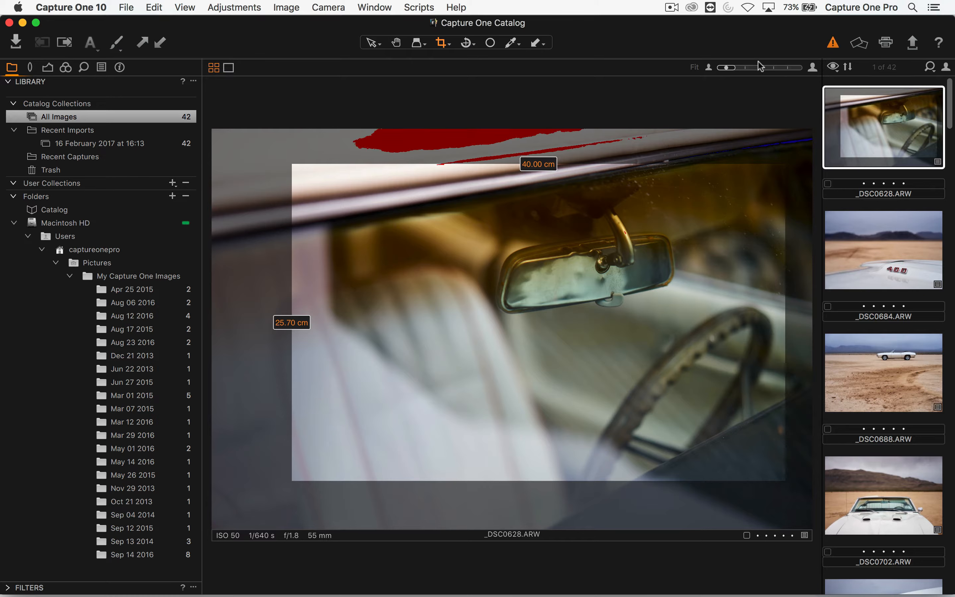
{"action": "left_click", "coordinate": [833, 43]}
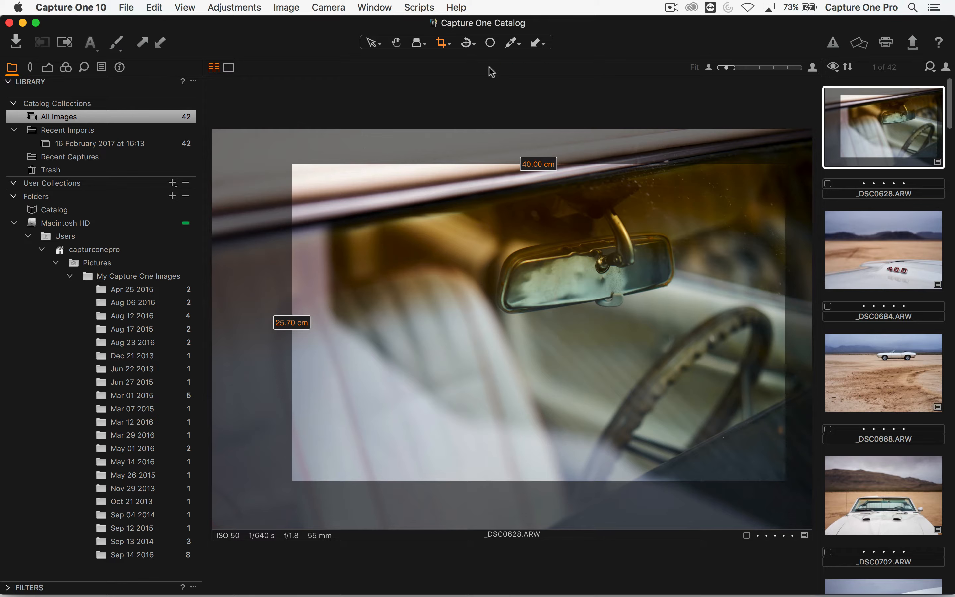
Place the browser below the viewer, switch it to the filmstrip view and browse the thumbnails
{"action": "left_click", "coordinate": [183, 5]}
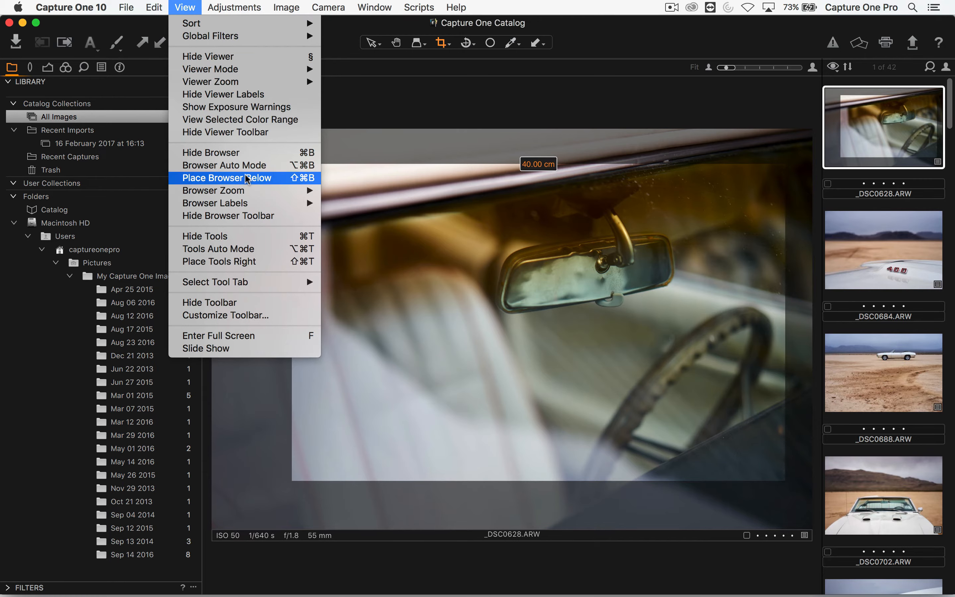
{"action": "left_click", "coordinate": [247, 183]}
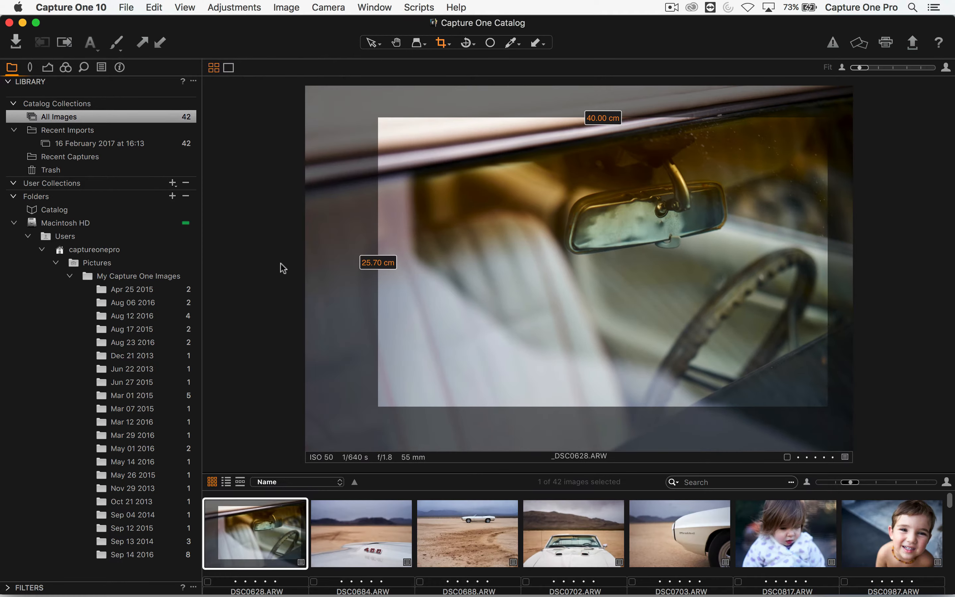
{"action": "left_click", "coordinate": [240, 481]}
{"action": "scroll", "coordinate": [395, 525], "scroll_direction": "right", "scroll_amount": 5}
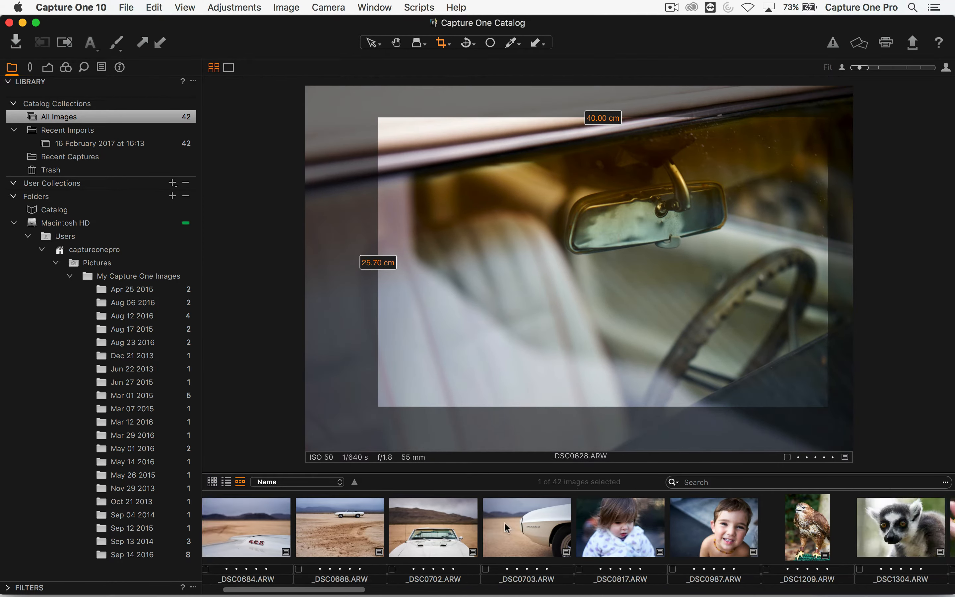
{"action": "scroll", "coordinate": [434, 541], "scroll_direction": "left", "scroll_amount": 4}
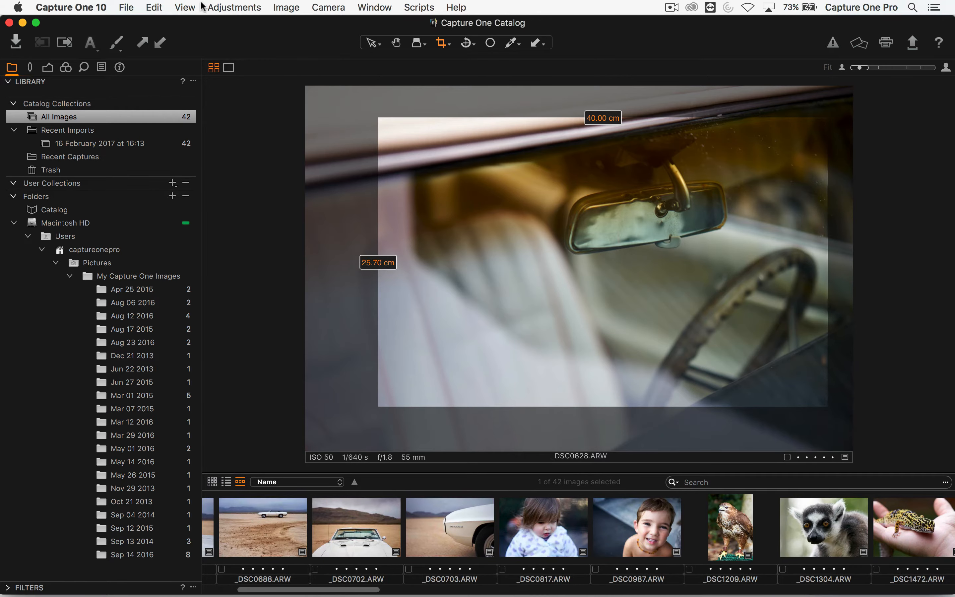
Try the layout with the tools on the right and the browser on the left, and return the tools to the left
{"action": "left_click", "coordinate": [186, 7]}
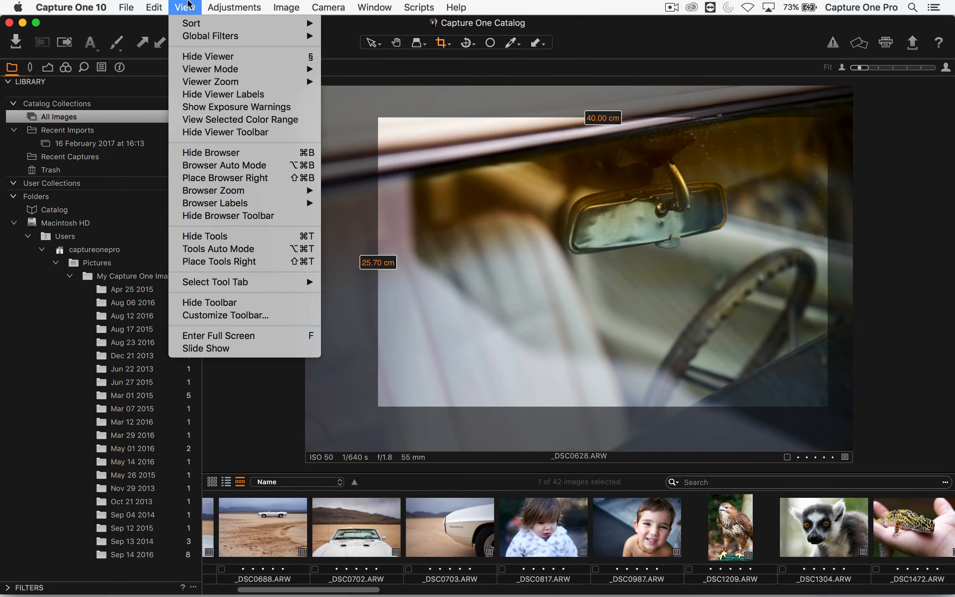
{"action": "left_click", "coordinate": [252, 267]}
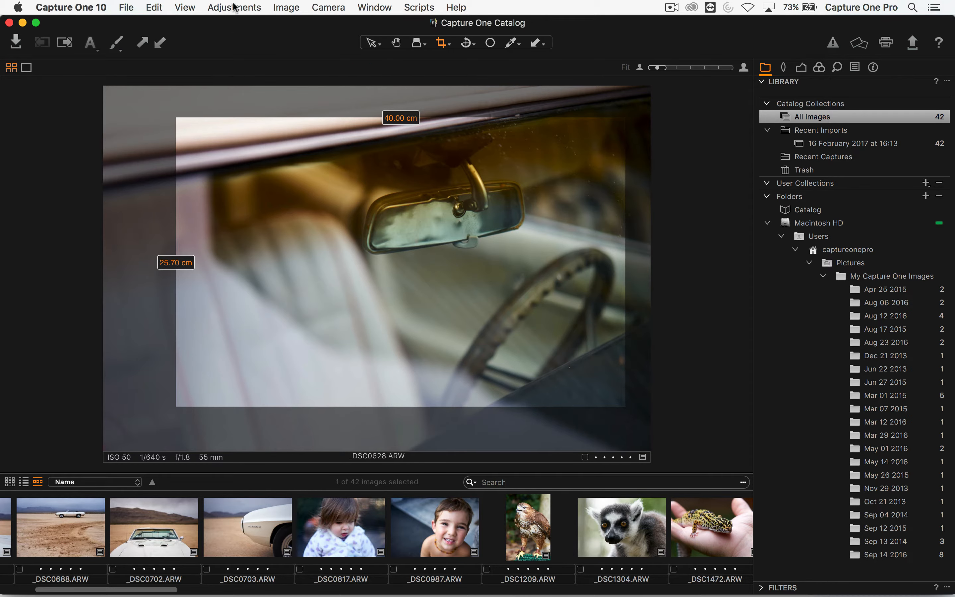
{"action": "left_click", "coordinate": [184, 6]}
{"action": "left_click", "coordinate": [236, 179]}
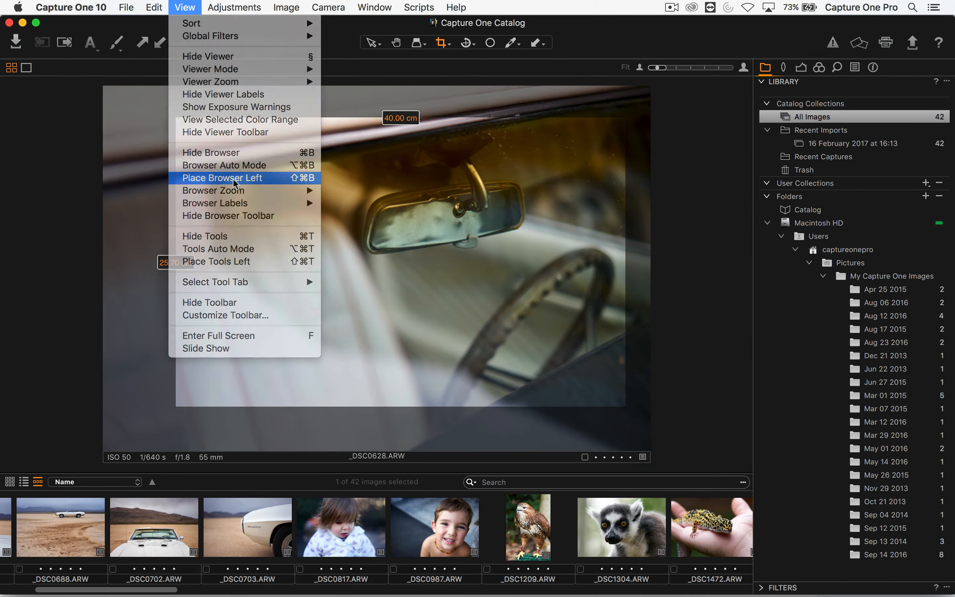
{"action": "left_click", "coordinate": [184, 6]}
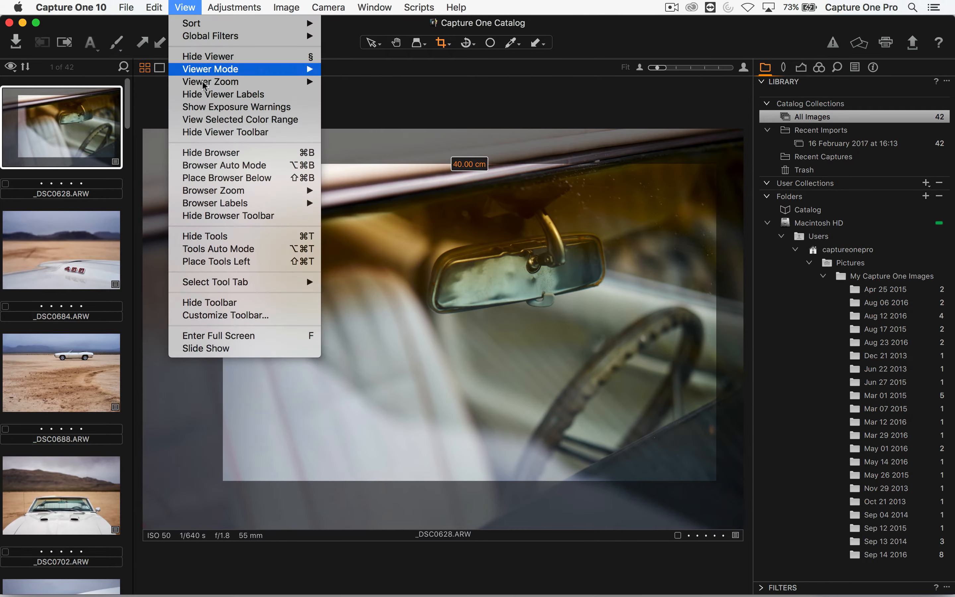
{"action": "left_click", "coordinate": [250, 262]}
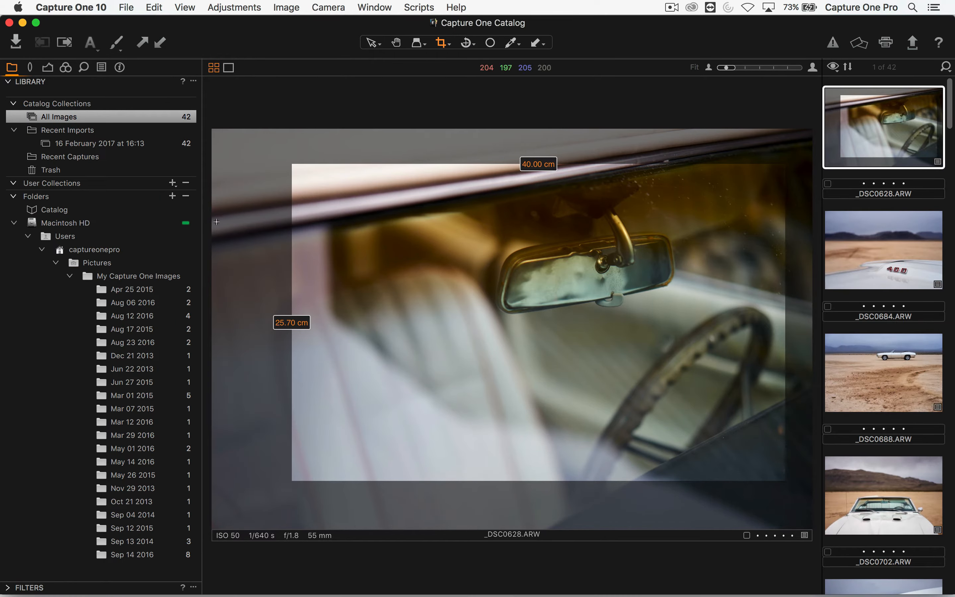
Hide the viewer to browse the All Images thumbnails, and open _DSC4047.ARW in the viewer
{"action": "left_click", "coordinate": [186, 6]}
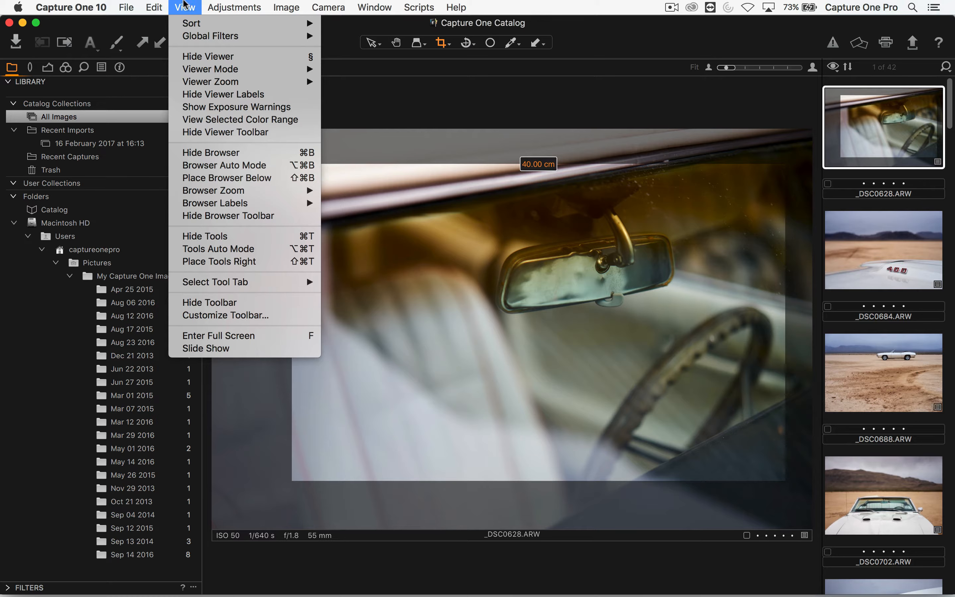
{"action": "left_click", "coordinate": [184, 4]}
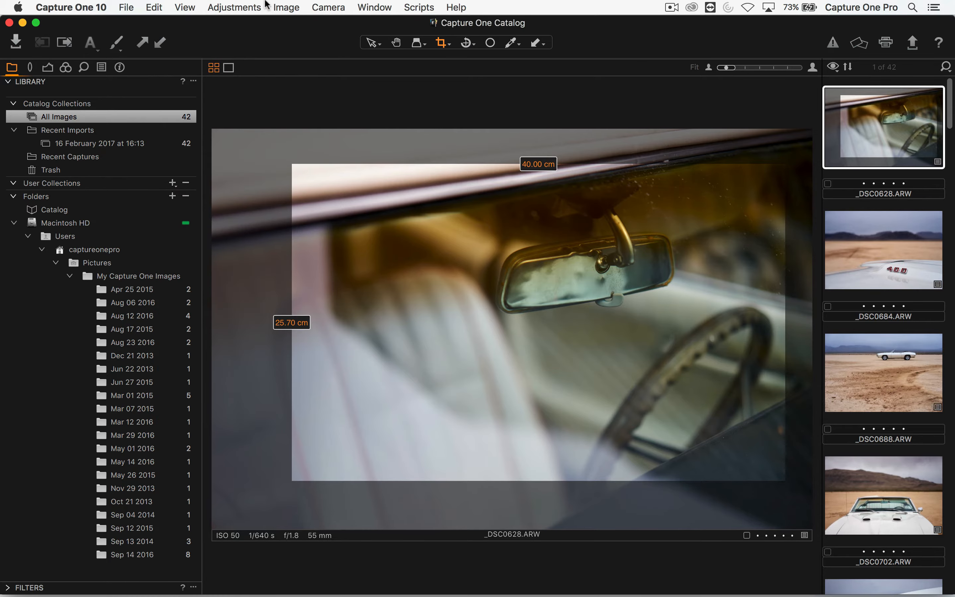
{"action": "key", "text": "alt+super+v"}
{"action": "scroll", "coordinate": [511, 352], "scroll_direction": "down", "scroll_amount": 5}
{"action": "scroll", "coordinate": [504, 342], "scroll_direction": "up", "scroll_amount": 4}
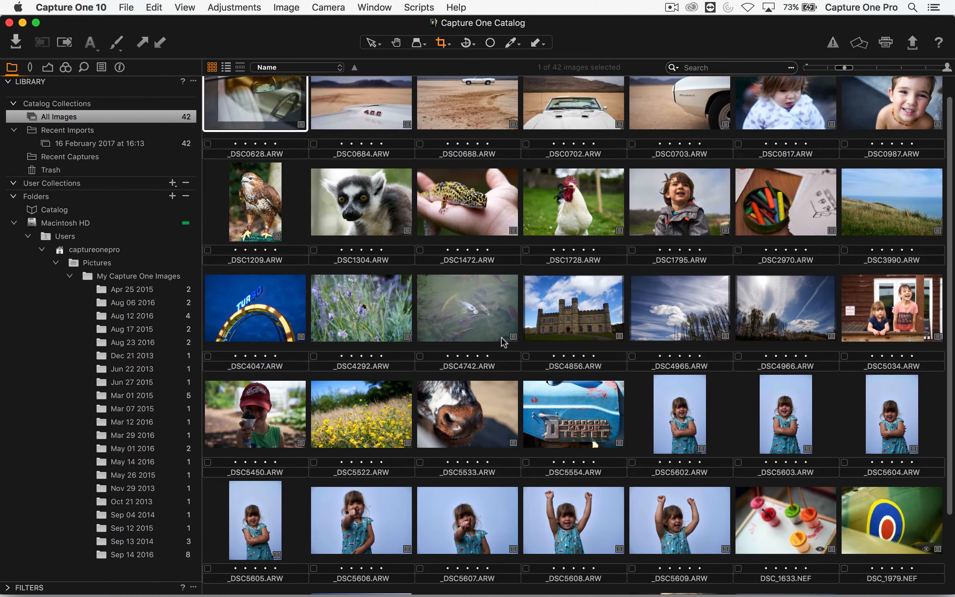
{"action": "scroll", "coordinate": [504, 342], "scroll_direction": "down", "scroll_amount": 2}
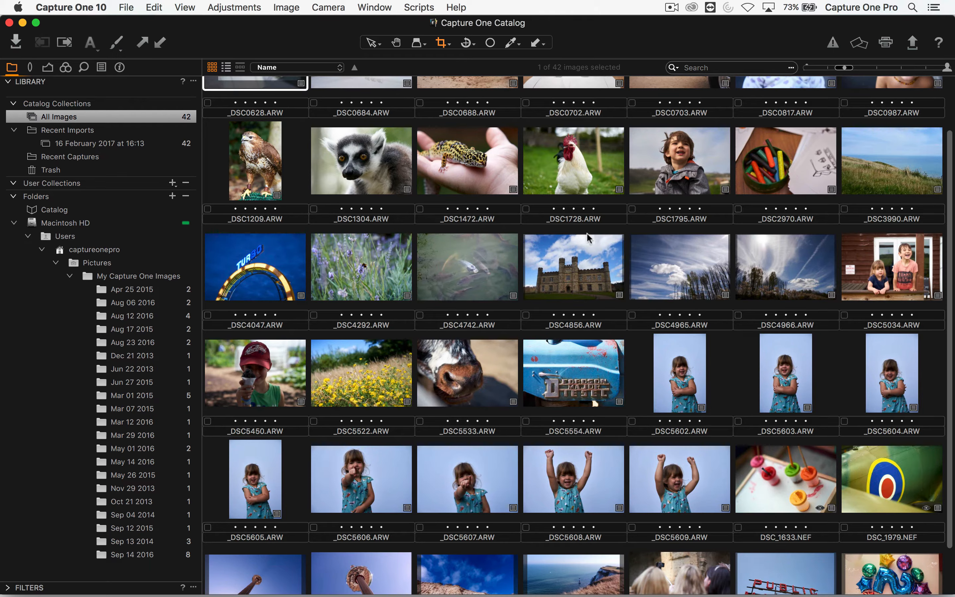
{"action": "double_click", "coordinate": [268, 284]}
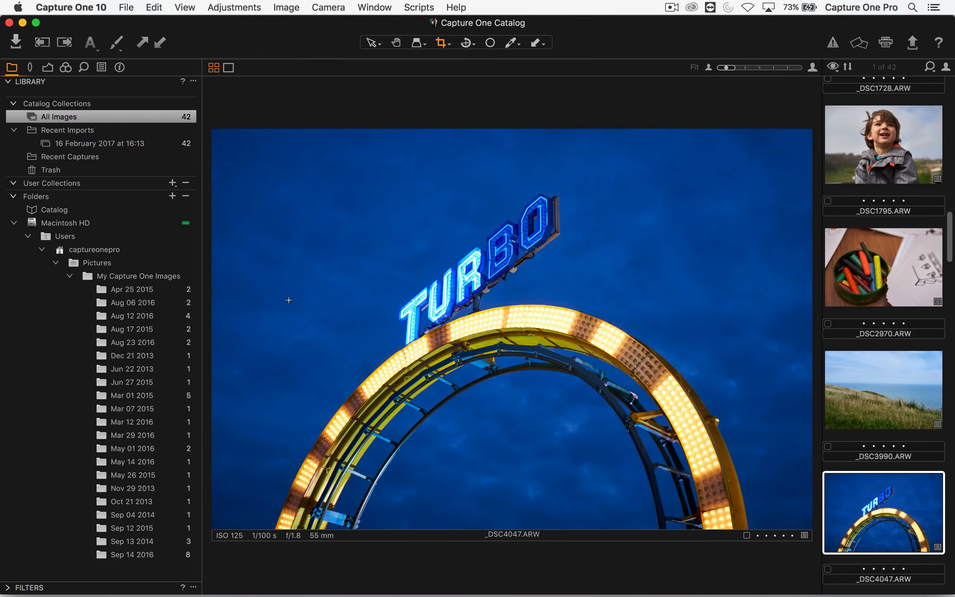
{"action": "scroll", "coordinate": [868, 454], "scroll_direction": "down", "scroll_amount": 10}
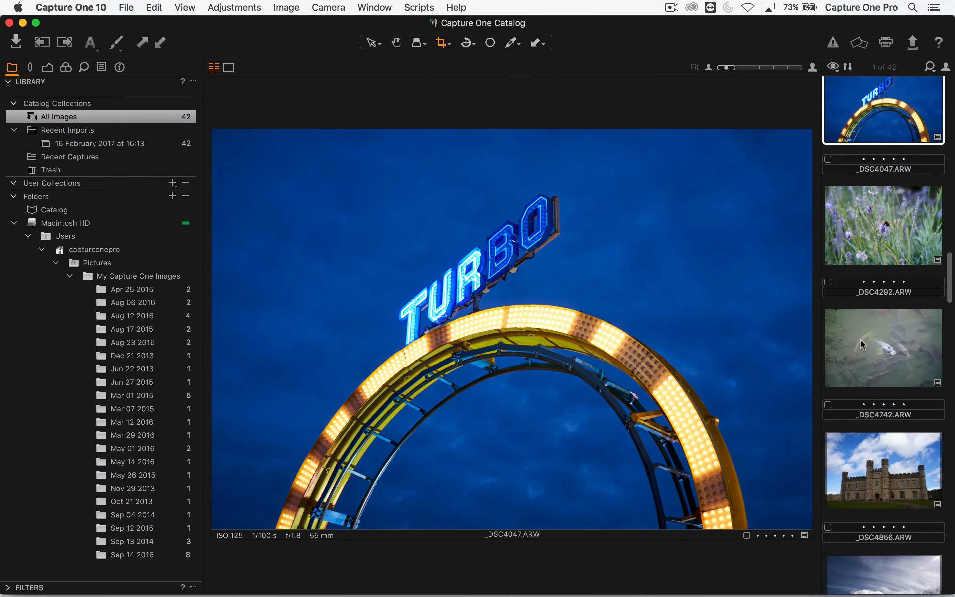
{"action": "scroll", "coordinate": [862, 344], "scroll_direction": "up", "scroll_amount": 8}
{"action": "scroll", "coordinate": [847, 273], "scroll_direction": "down", "scroll_amount": 10}
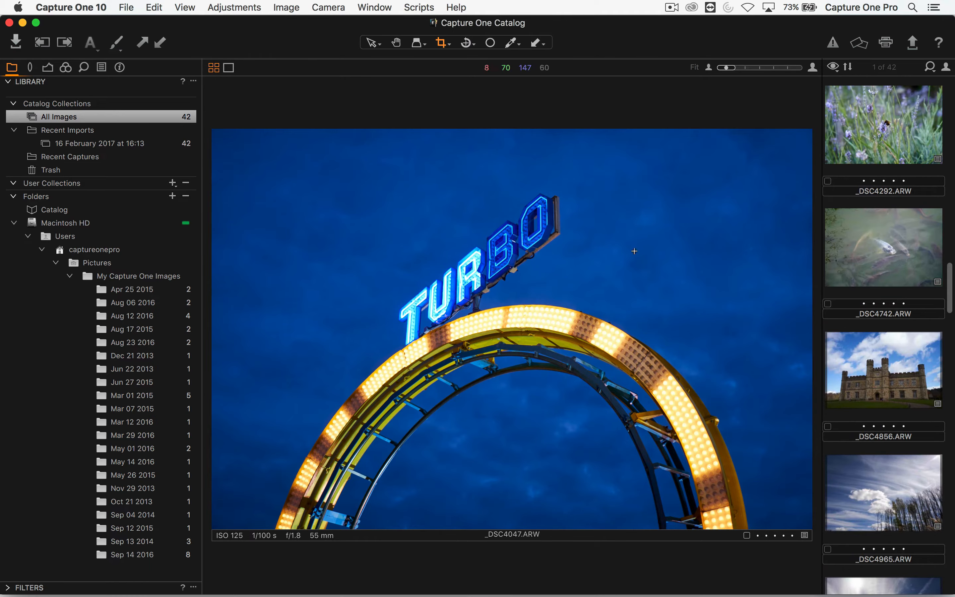
Alternate between the thumbnail grid without the viewer and single images, opening _DSC1472.ARW, _DSC4856.ARW and _DSC4292.ARW in turn
{"action": "key", "text": "alt+super+v"}
{"action": "scroll", "coordinate": [458, 360], "scroll_direction": "up", "scroll_amount": 3}
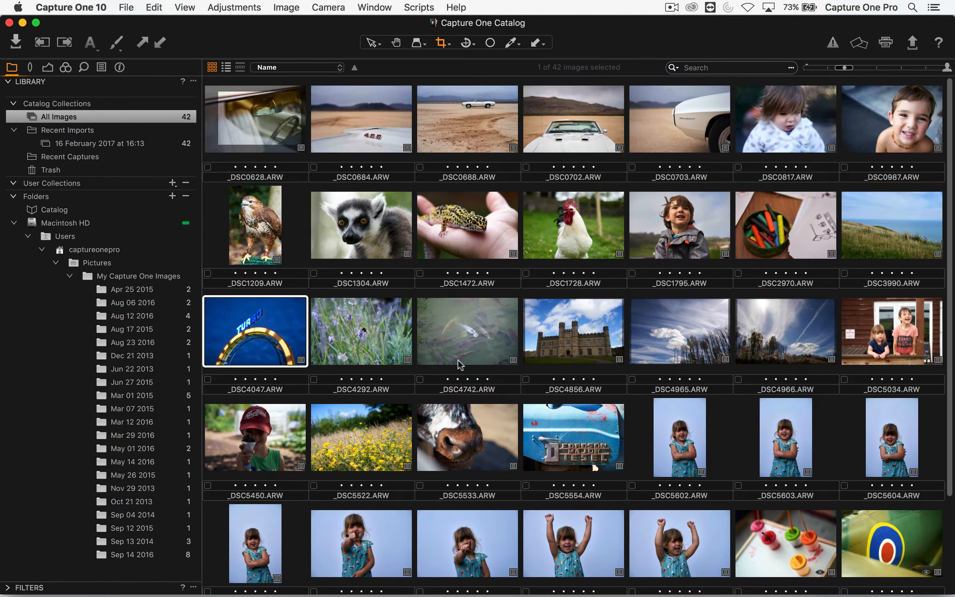
{"action": "double_click", "coordinate": [470, 231]}
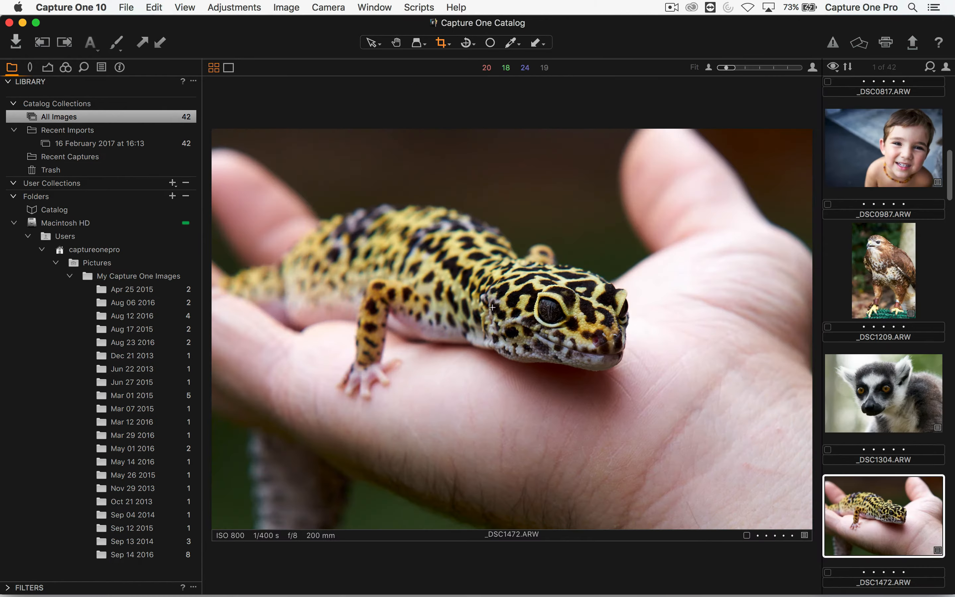
{"action": "key", "text": "alt+super+v"}
{"action": "double_click", "coordinate": [579, 216]}
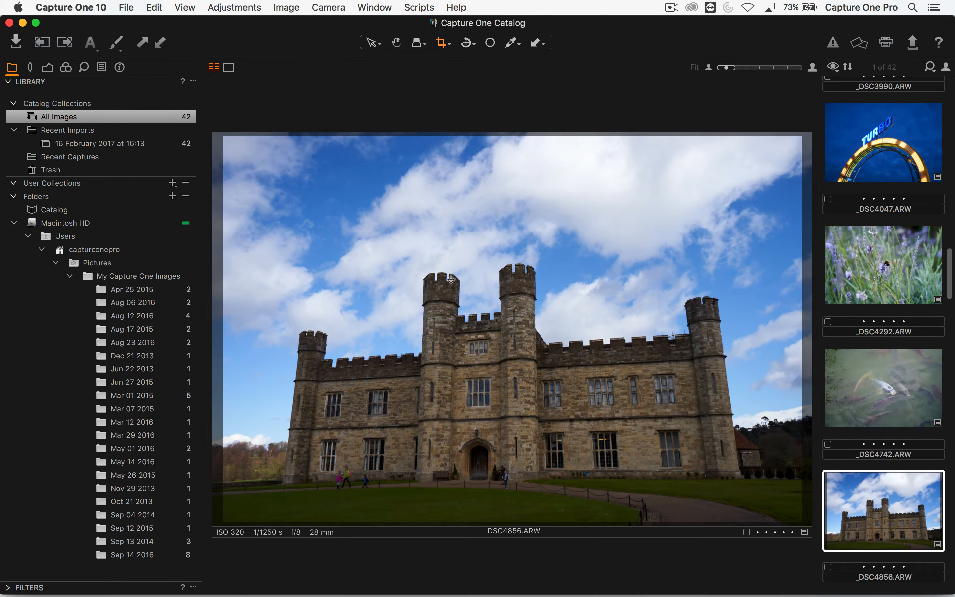
{"action": "key", "text": "alt+super+v"}
{"action": "double_click", "coordinate": [382, 218]}
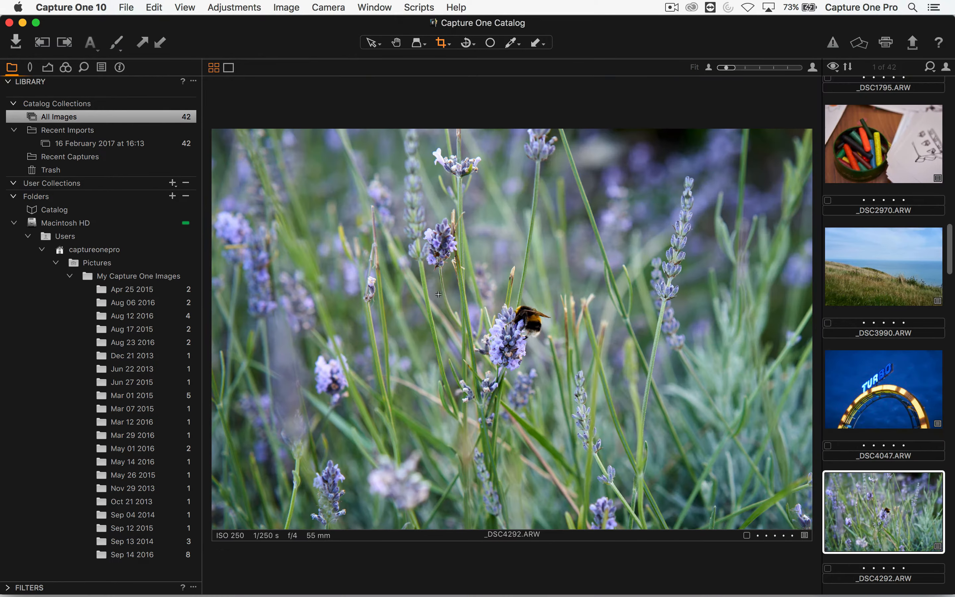
Hide the viewer and show it again with _DSC4292.ARW still selected
{"action": "left_click", "coordinate": [185, 7]}
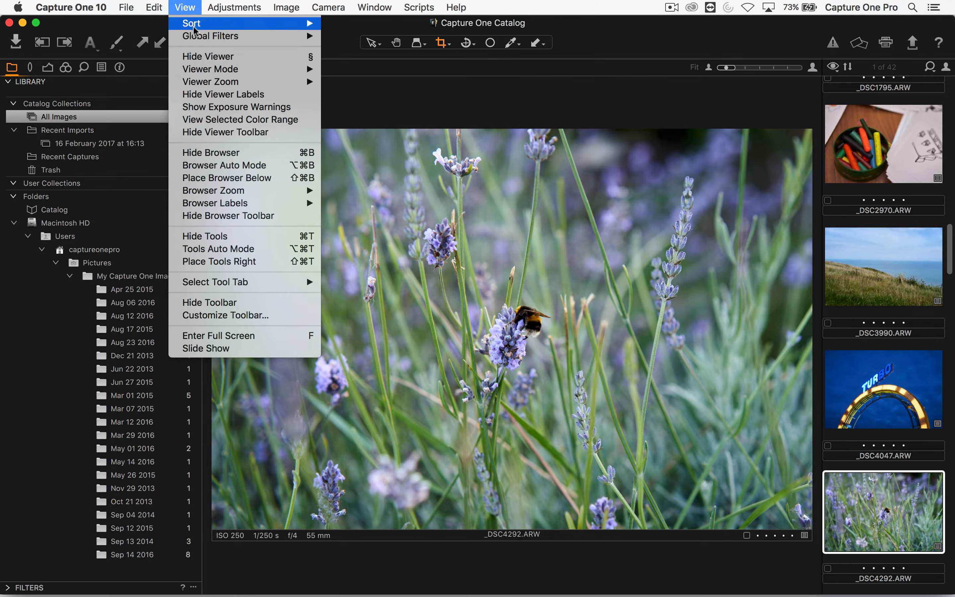
{"action": "left_click", "coordinate": [201, 58]}
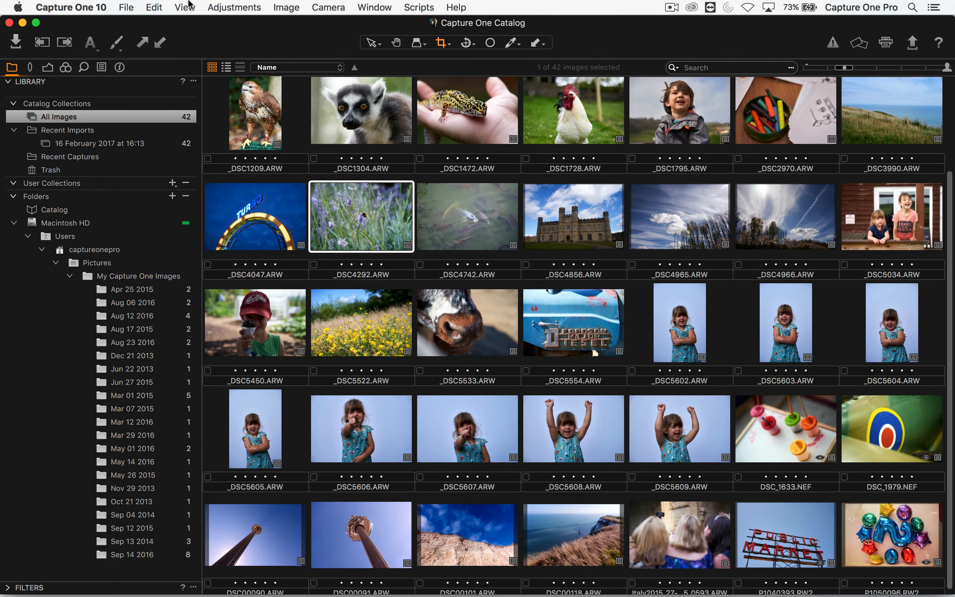
{"action": "left_click", "coordinate": [189, 4]}
{"action": "left_click", "coordinate": [199, 56]}
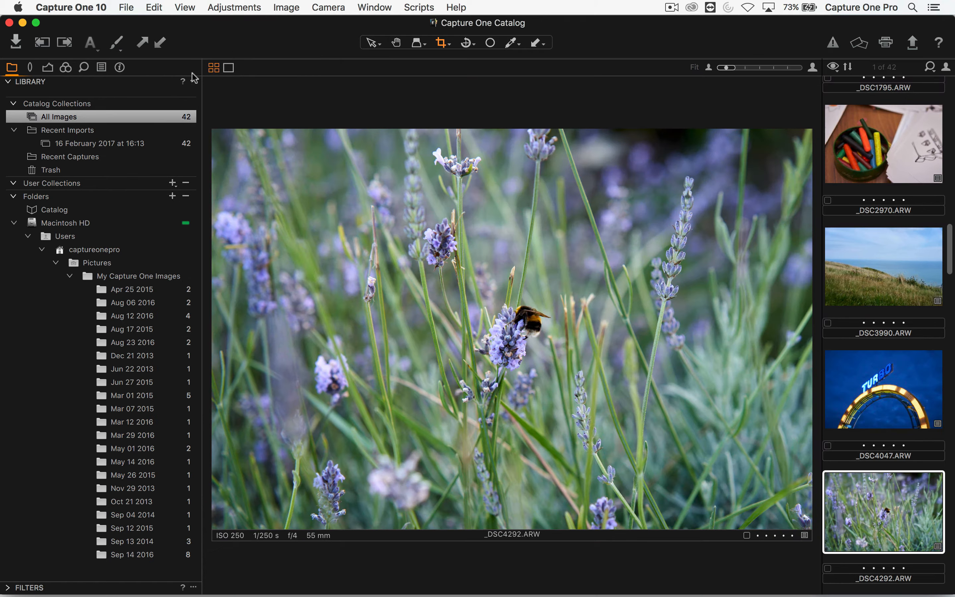
Check the Show/Hide Viewer shortcut among the View commands of the keyboard shortcut editor, and close the editor
{"action": "left_click", "coordinate": [80, 7]}
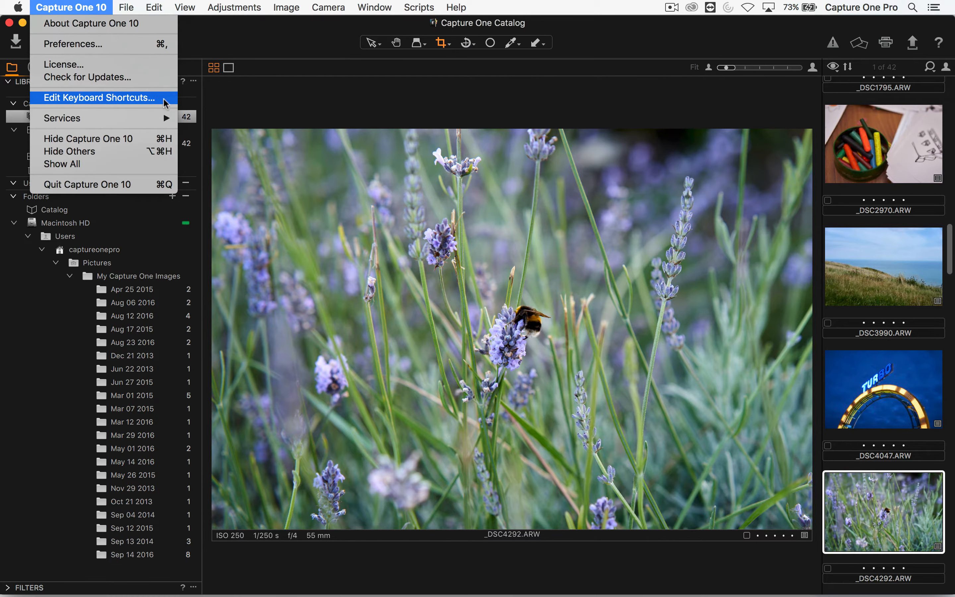
{"action": "left_click", "coordinate": [164, 101]}
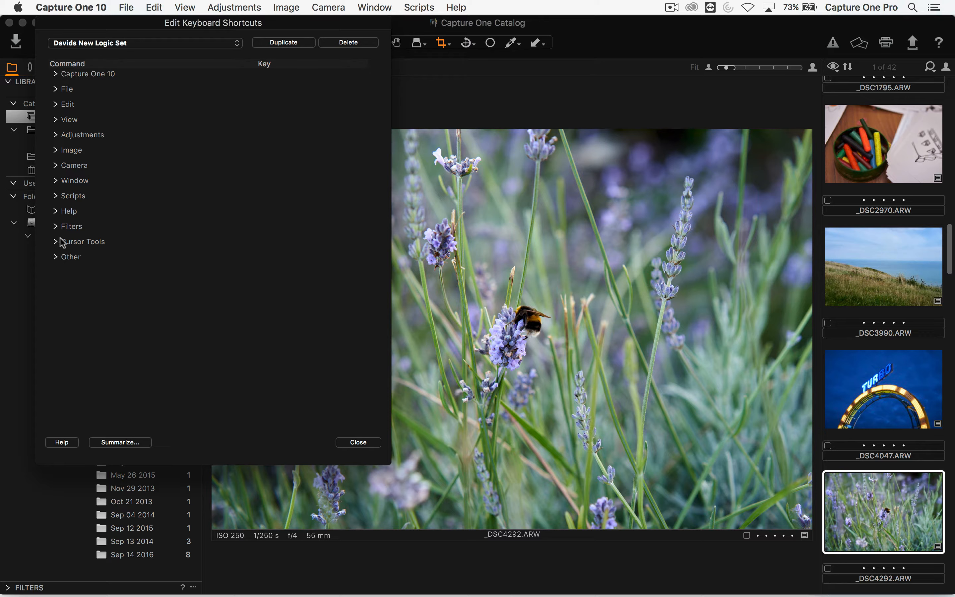
{"action": "left_click", "coordinate": [56, 120]}
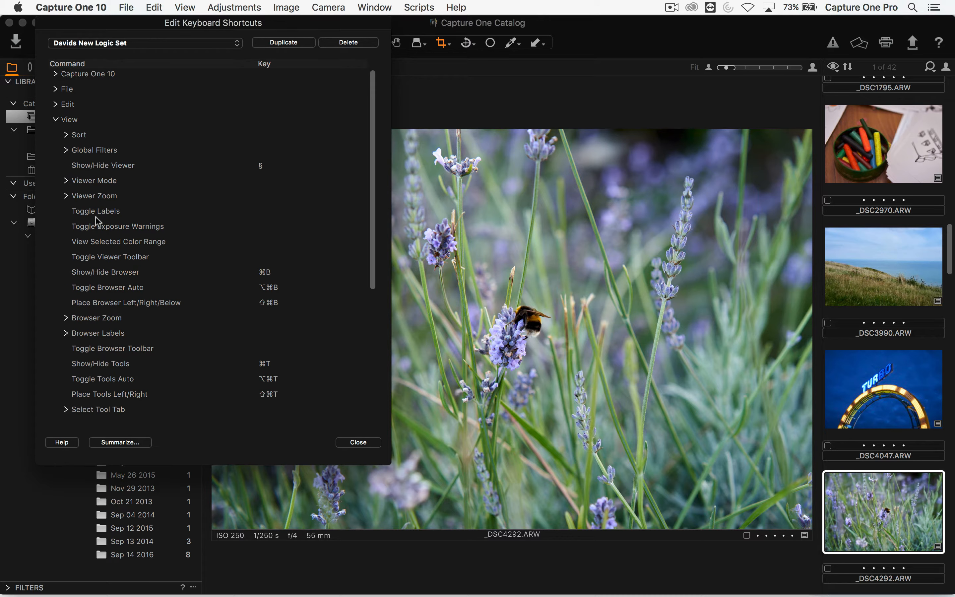
{"action": "left_click", "coordinate": [158, 166]}
{"action": "left_click", "coordinate": [273, 165]}
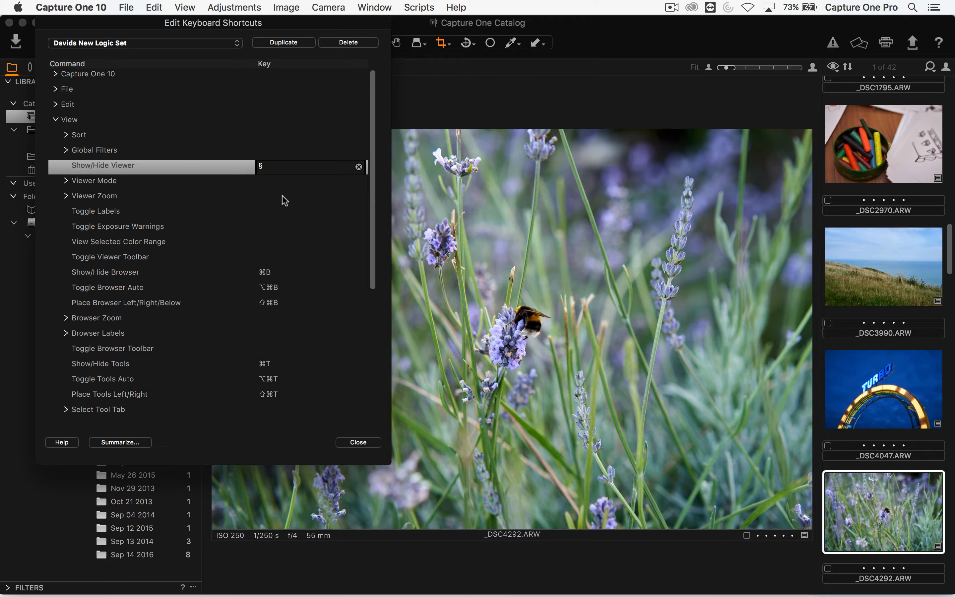
{"action": "left_click", "coordinate": [343, 443]}
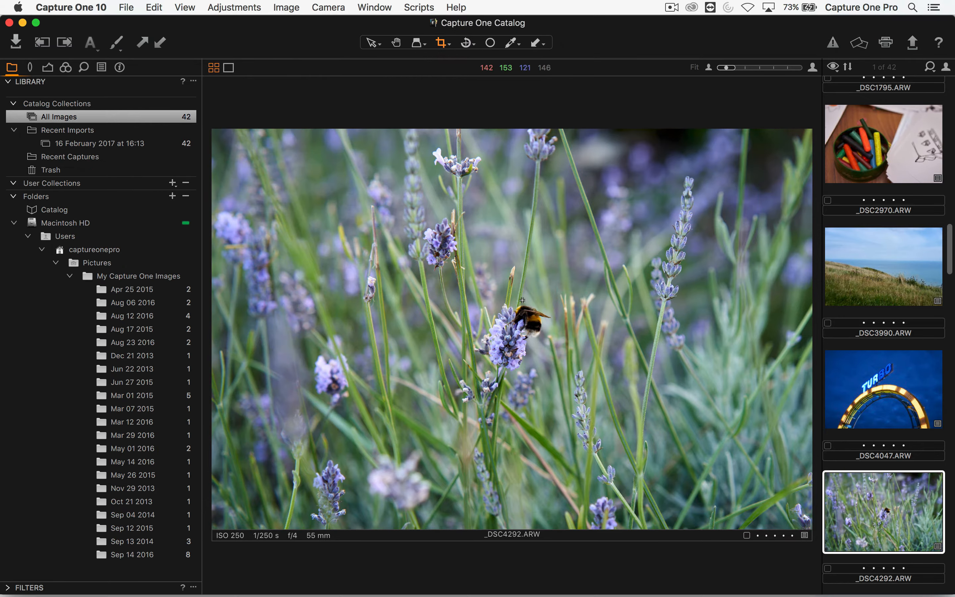
Toggle between the viewer and the thumbnail grid, selecting _DSC5554.ARW to view it before returning to the thumbnails
{"action": "key", "text": "alt+super+v"}
{"action": "key", "text": "alt+super+v"}
{"action": "key", "text": "alt+super+v"}
{"action": "key", "text": "alt+super+v"}
{"action": "key", "text": "alt+super+v"}
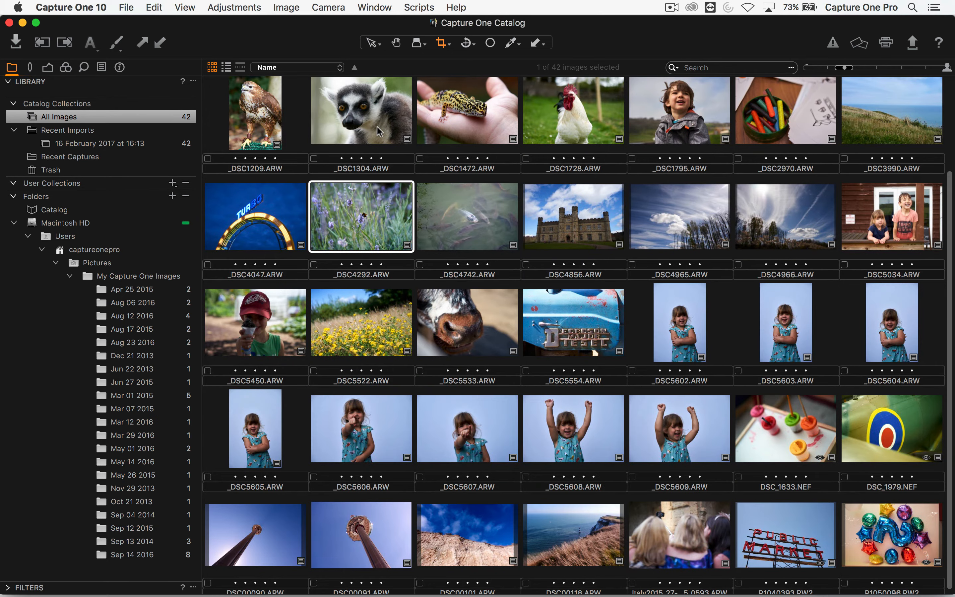
{"action": "left_click", "coordinate": [578, 335]}
{"action": "key", "text": "alt+super+v"}
{"action": "key", "text": "alt+super+v"}
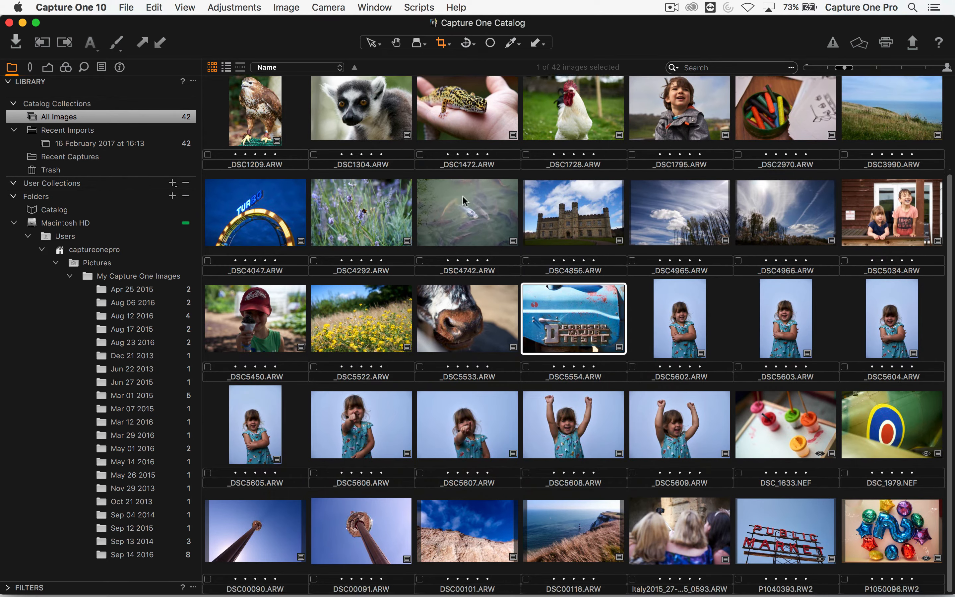
Select DSC00101.ARW, switch between its full view and the thumbnail grid, and end on the All Images thumbnails
{"action": "left_click", "coordinate": [455, 528]}
{"action": "key", "text": "alt+super+v"}
{"action": "key", "text": "alt+super+v"}
{"action": "key", "text": "alt+super+v"}
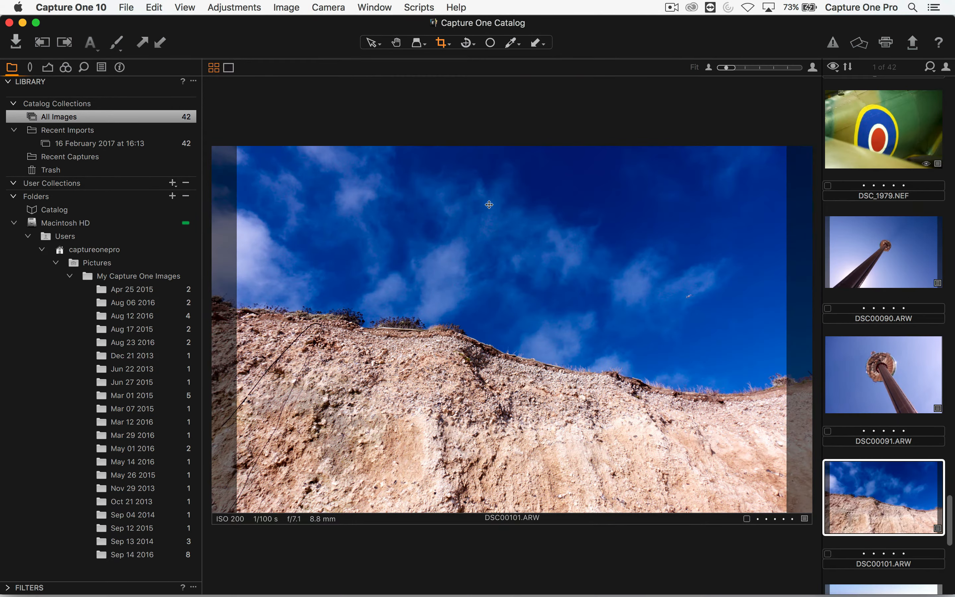
{"action": "key", "text": "alt+super+v"}
{"action": "scroll", "coordinate": [418, 248], "scroll_direction": "up", "scroll_amount": 2}
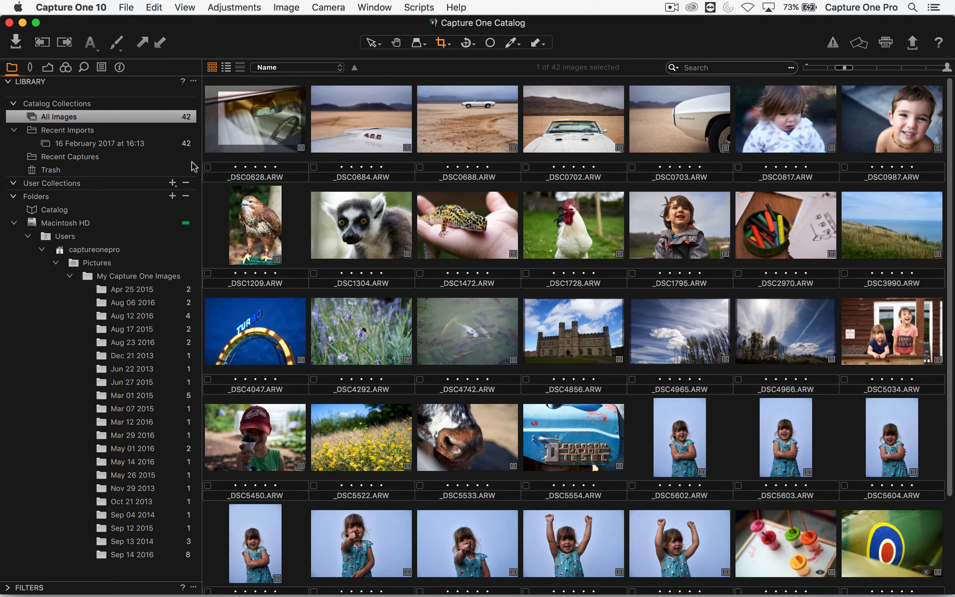
{"action": "key", "text": "alt+super+v"}
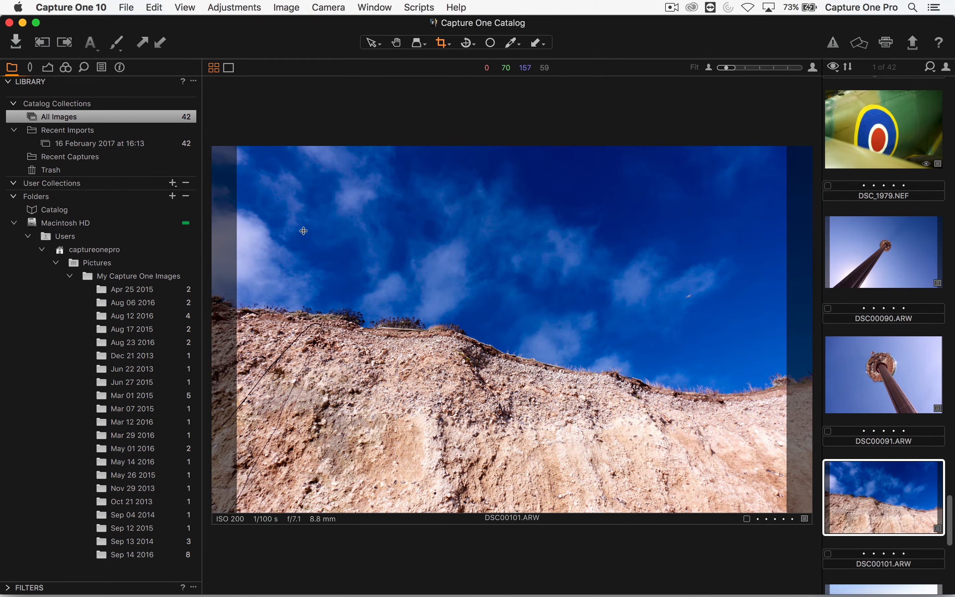
{"action": "key", "text": "alt+super+v"}
{"action": "scroll", "coordinate": [341, 221], "scroll_direction": "up", "scroll_amount": 4}
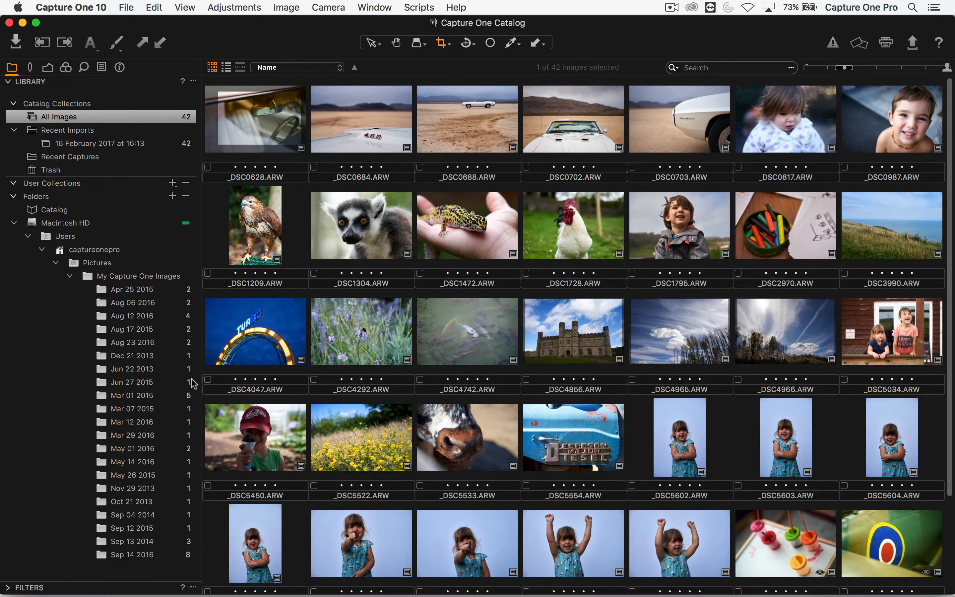
Enlarge the thumbnails and browse the dated folders from Apr 25 2015 to Aug 23 2016, ending on Apr 25 2015
{"action": "left_click", "coordinate": [135, 291]}
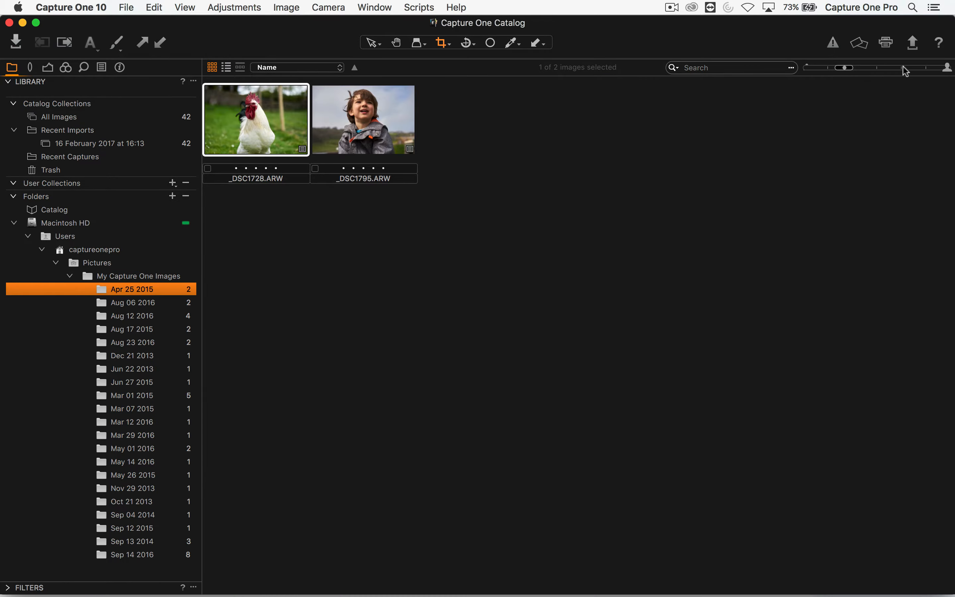
{"action": "left_click", "coordinate": [902, 67]}
{"action": "left_click", "coordinate": [138, 303]}
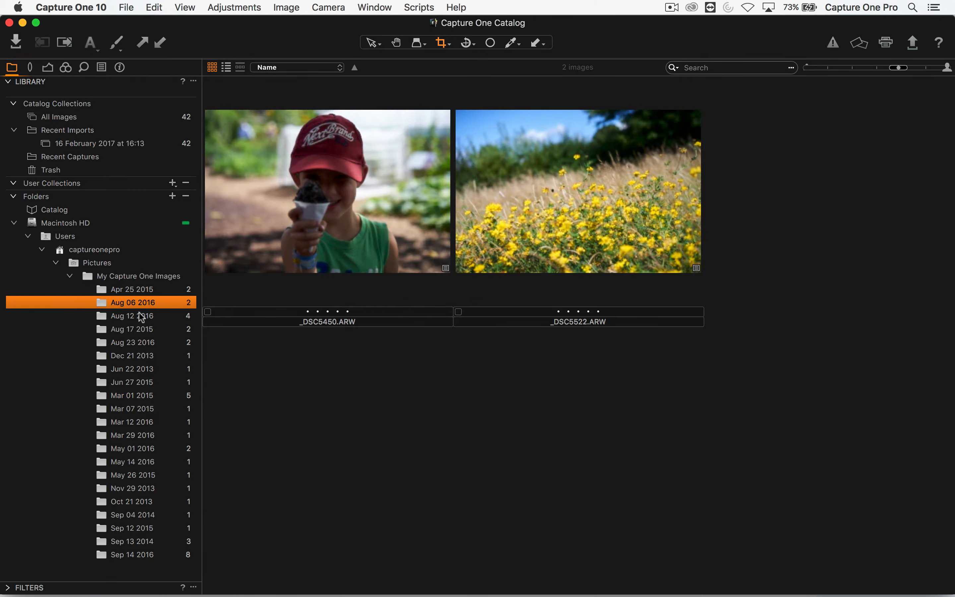
{"action": "left_click", "coordinate": [139, 316]}
{"action": "left_click", "coordinate": [138, 329]}
{"action": "left_click", "coordinate": [140, 343]}
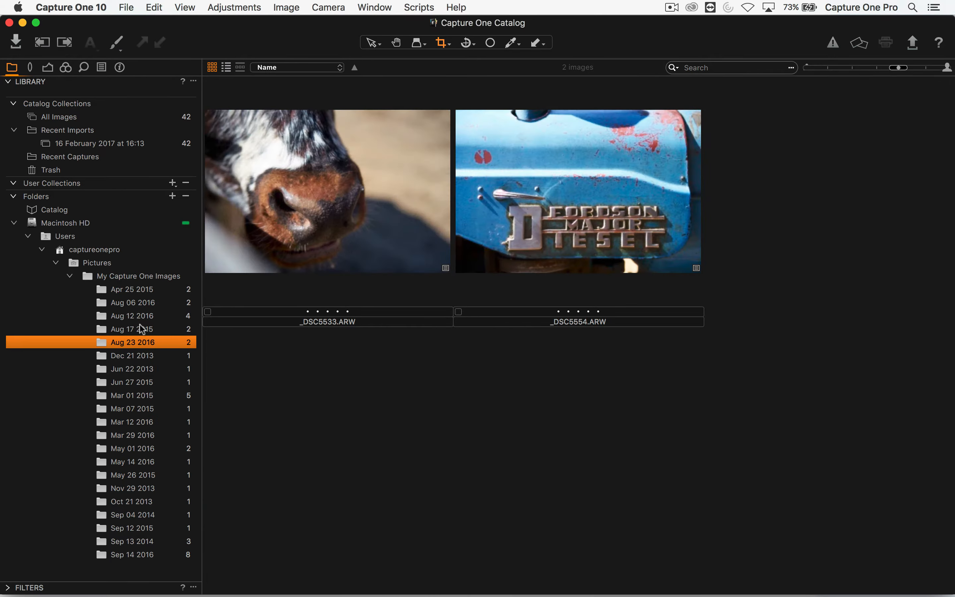
{"action": "left_click", "coordinate": [138, 315]}
{"action": "left_click", "coordinate": [132, 288]}
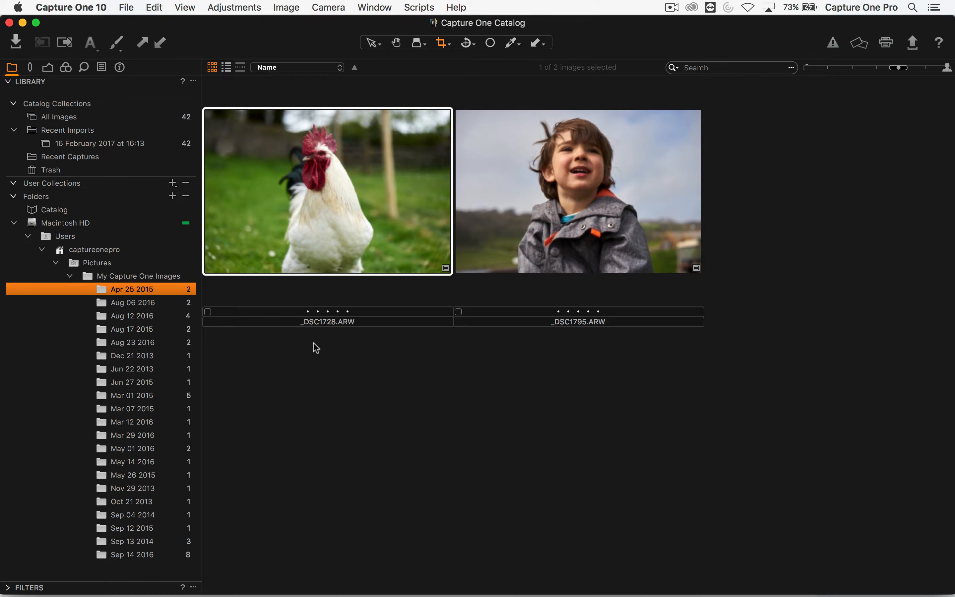
Move _DSC1728.ARW from the Apr 25 2015 folder to Aug 06 2016, and verify both folders in Finder
{"action": "left_click", "coordinate": [274, 182]}
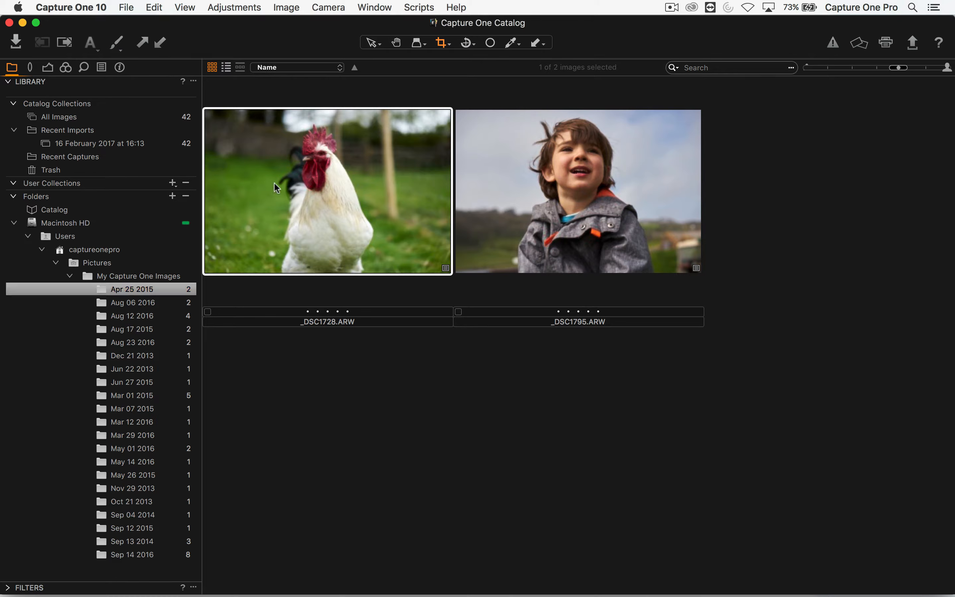
{"action": "left_click_drag", "start_coordinate": [275, 184], "coordinate": [151, 305]}
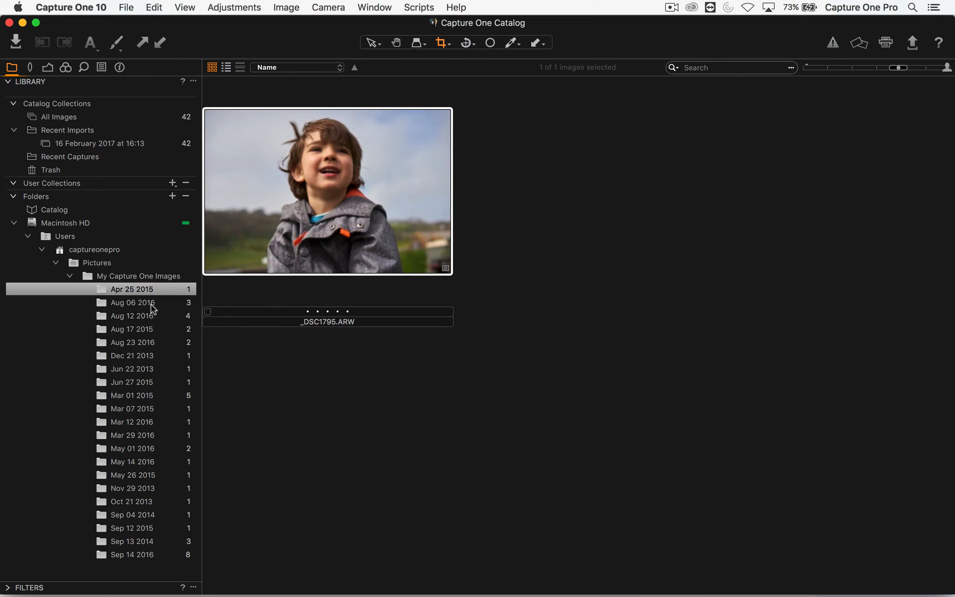
{"action": "key", "text": "super+Tab"}
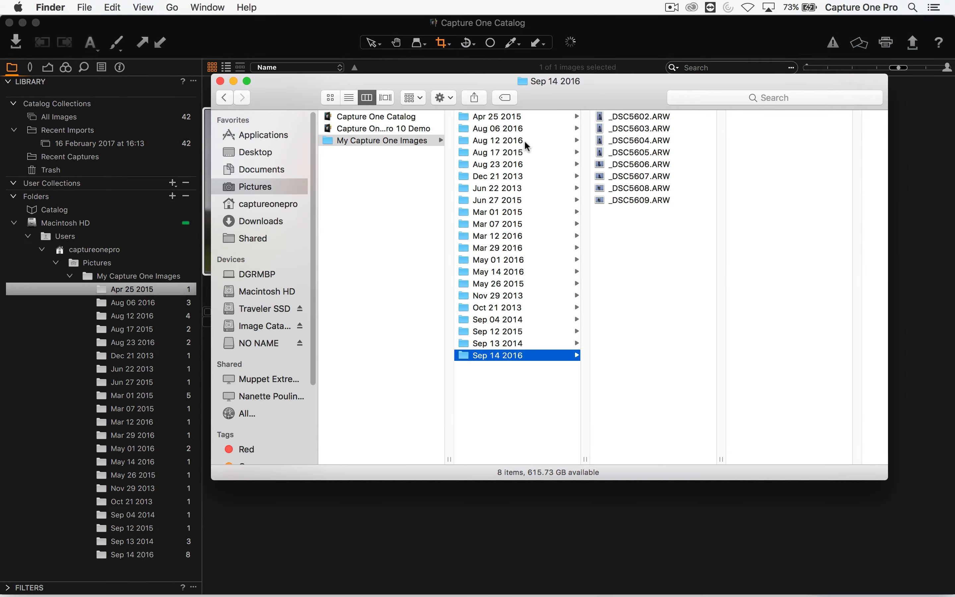
{"action": "left_click", "coordinate": [527, 115]}
{"action": "left_click", "coordinate": [533, 127]}
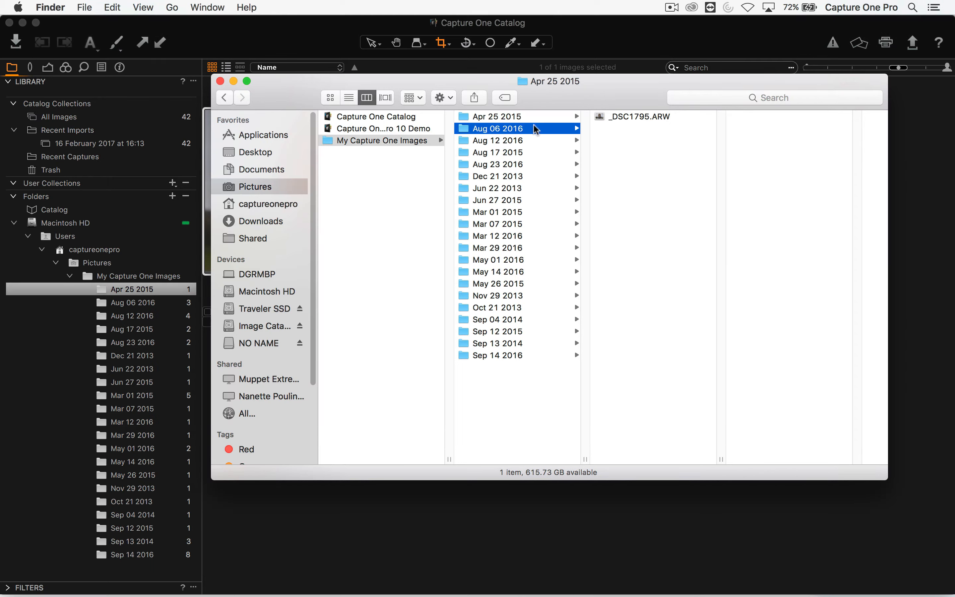
{"action": "left_click", "coordinate": [642, 116]}
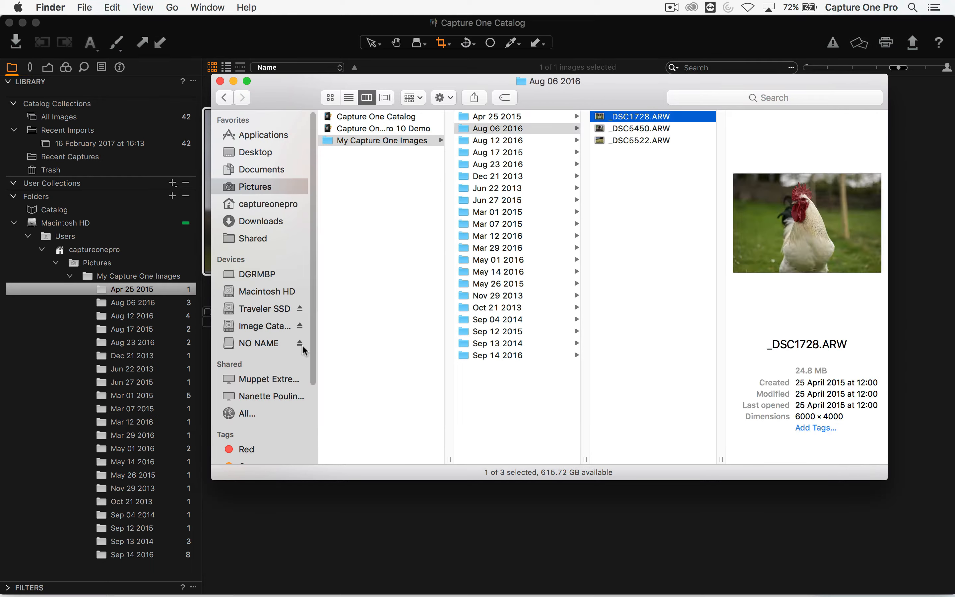
Move _DSC1728.ARW from the Aug 06 2016 folder back to Apr 25 2015 in the catalog, and show that folder
{"action": "left_click", "coordinate": [133, 302]}
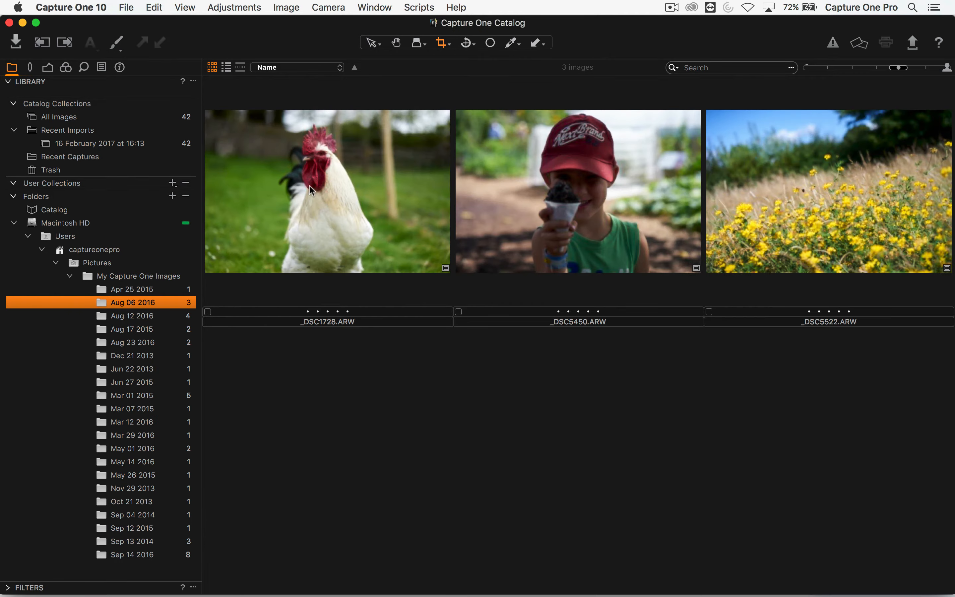
{"action": "left_click_drag", "start_coordinate": [309, 186], "coordinate": [155, 291]}
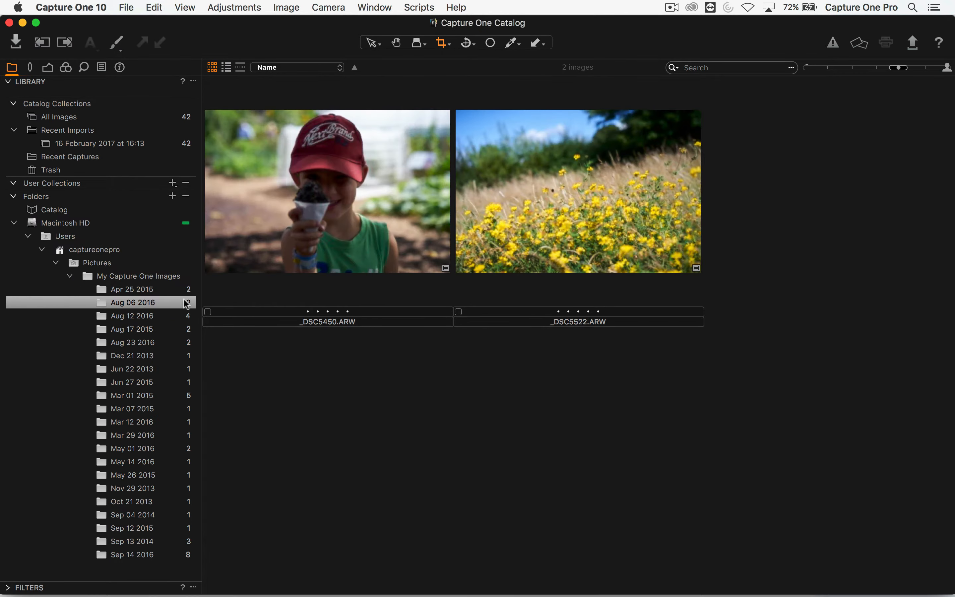
{"action": "left_click", "coordinate": [144, 286]}
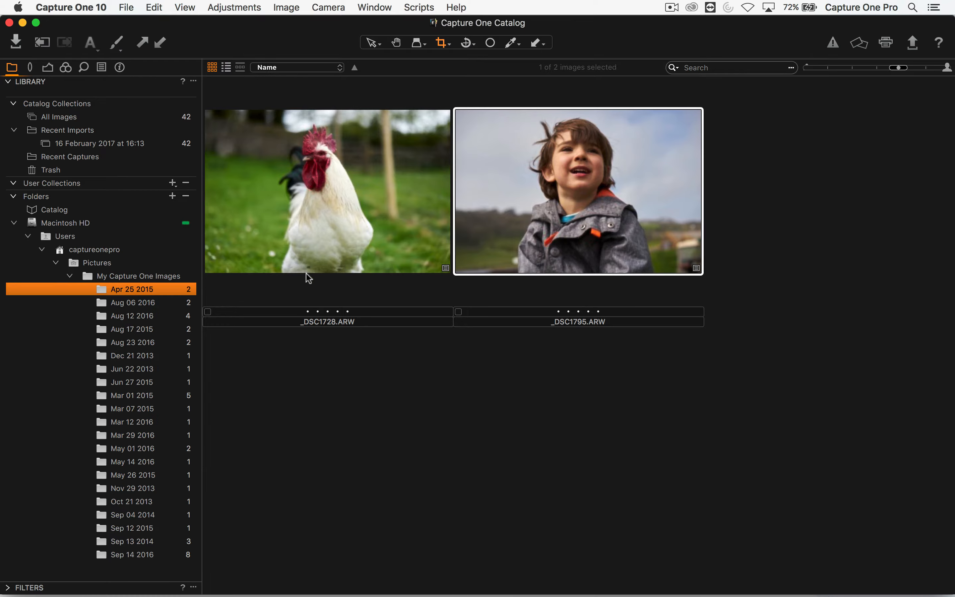
Switch to Finder, move _DSC1728.ARW from Apr 25 2015 to Aug 06 2016, and return to Capture One
{"action": "key", "text": "super+Tab"}
{"action": "left_click", "coordinate": [544, 116]}
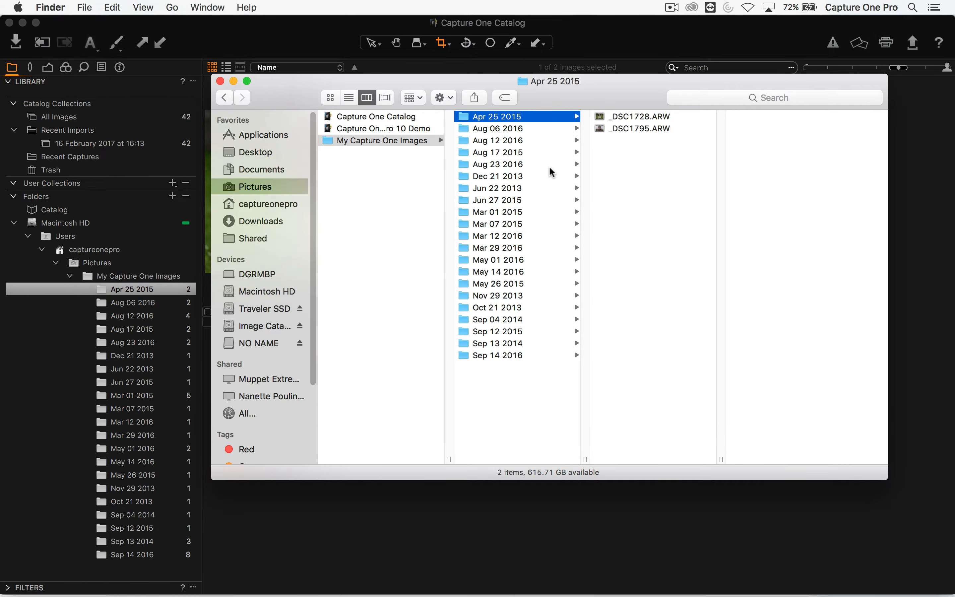
{"action": "left_click_drag", "start_coordinate": [608, 117], "coordinate": [481, 129]}
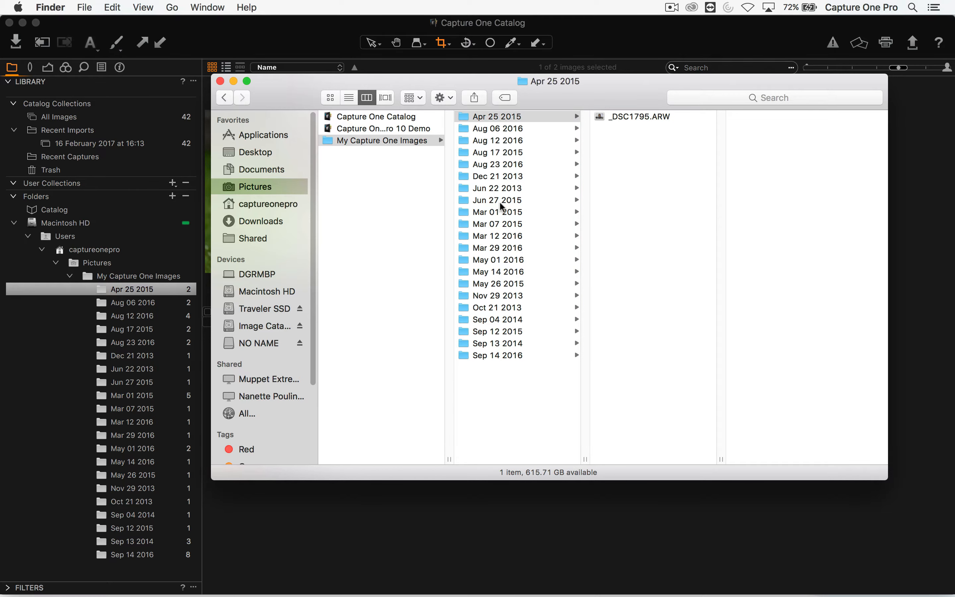
{"action": "left_click", "coordinate": [289, 522]}
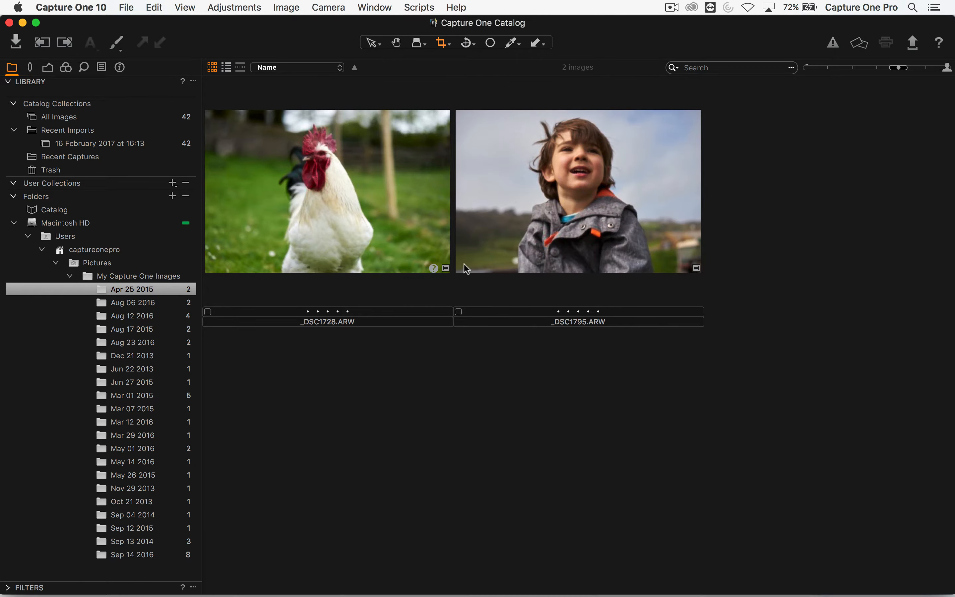
Inspect _DSC1728.ARW from the Apr 25 2015 folder in the viewer, and go back to the thumbnails
{"action": "double_click", "coordinate": [379, 237]}
{"action": "left_click", "coordinate": [884, 164]}
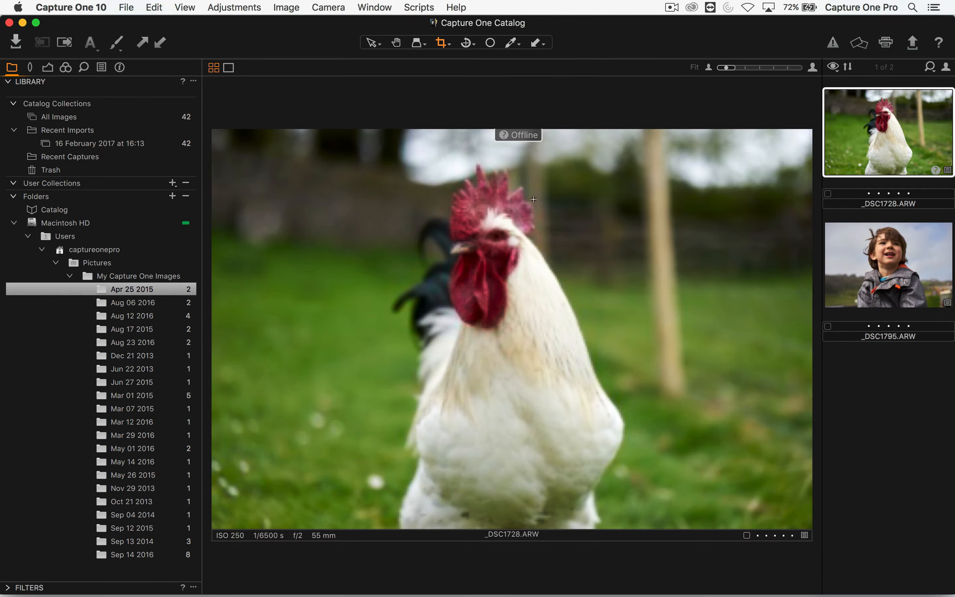
{"action": "double_click", "coordinate": [525, 186]}
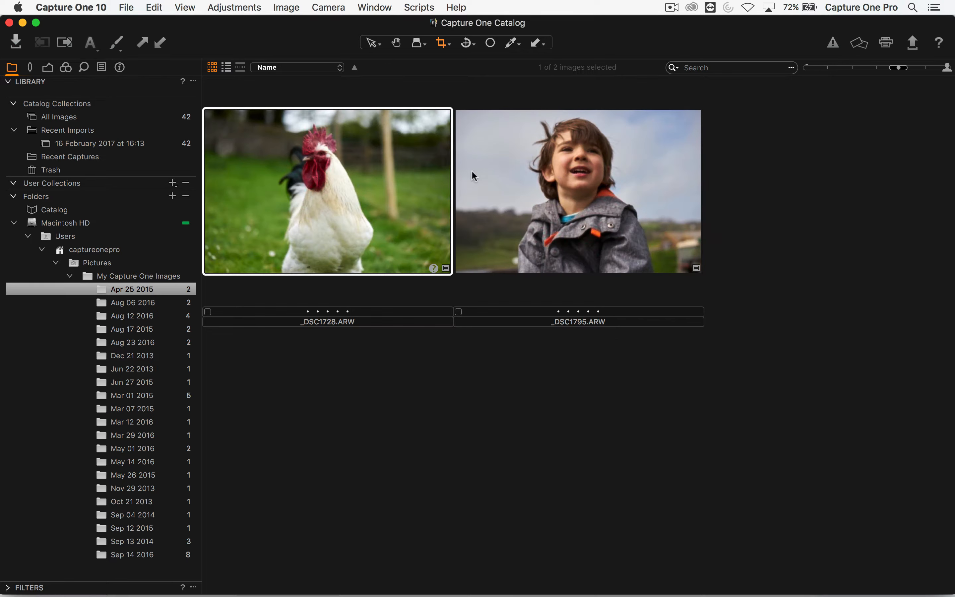
Locate the offline _DSC1728.ARW by relinking it to the file in the Aug 06 2016 folder
{"action": "right_click", "coordinate": [328, 185]}
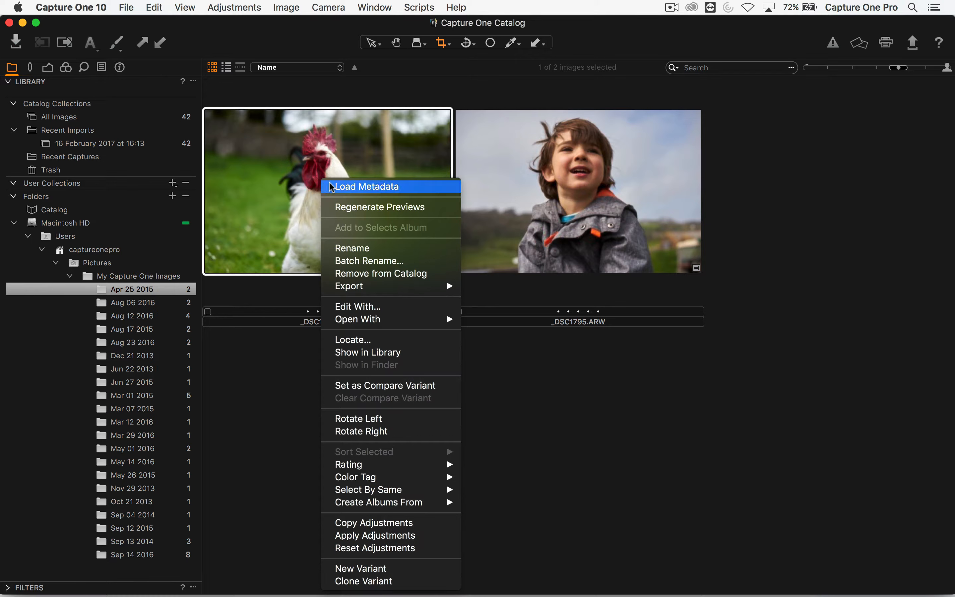
{"action": "left_click", "coordinate": [366, 342]}
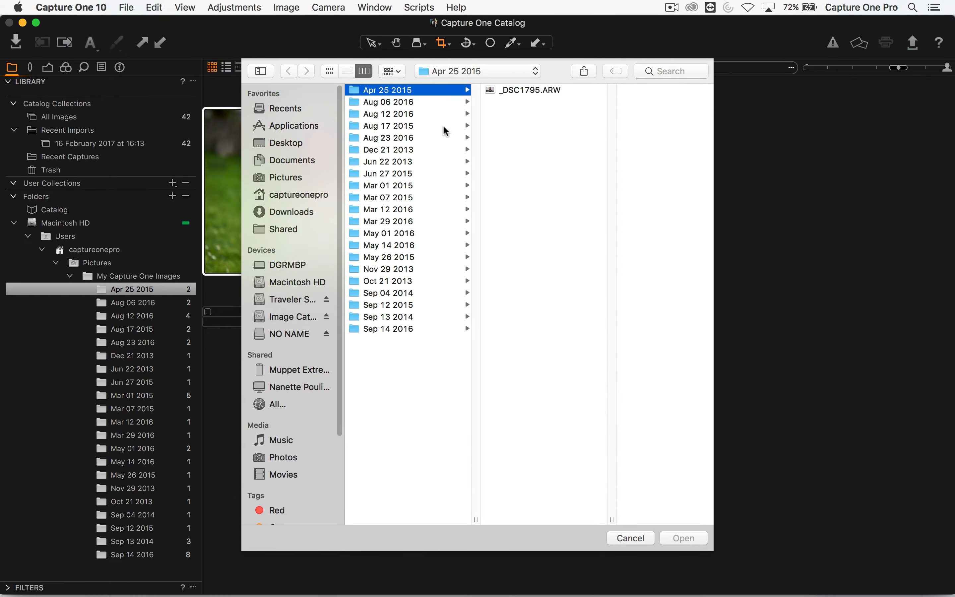
{"action": "left_click", "coordinate": [424, 99]}
{"action": "left_click", "coordinate": [516, 89]}
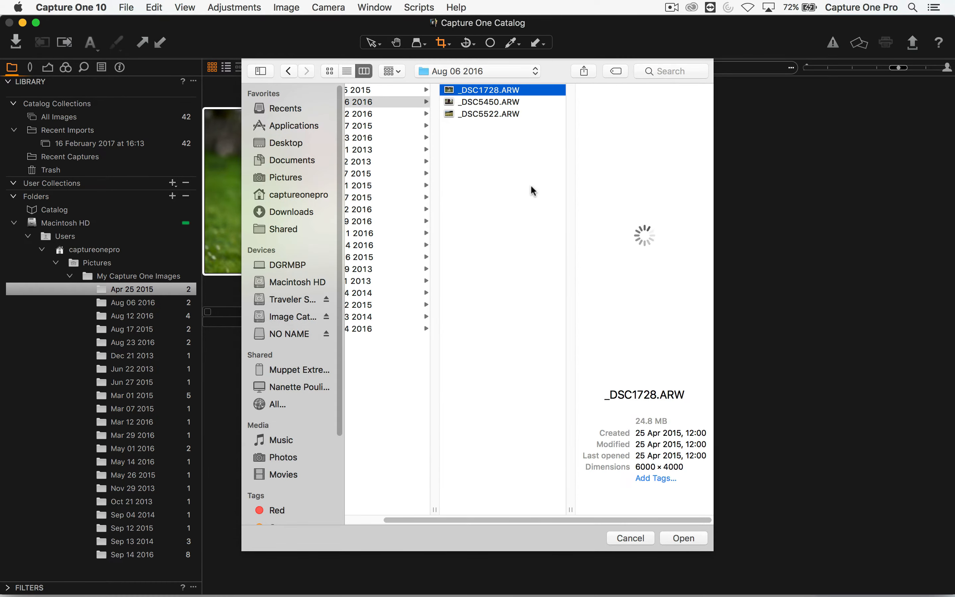
{"action": "left_click", "coordinate": [687, 537]}
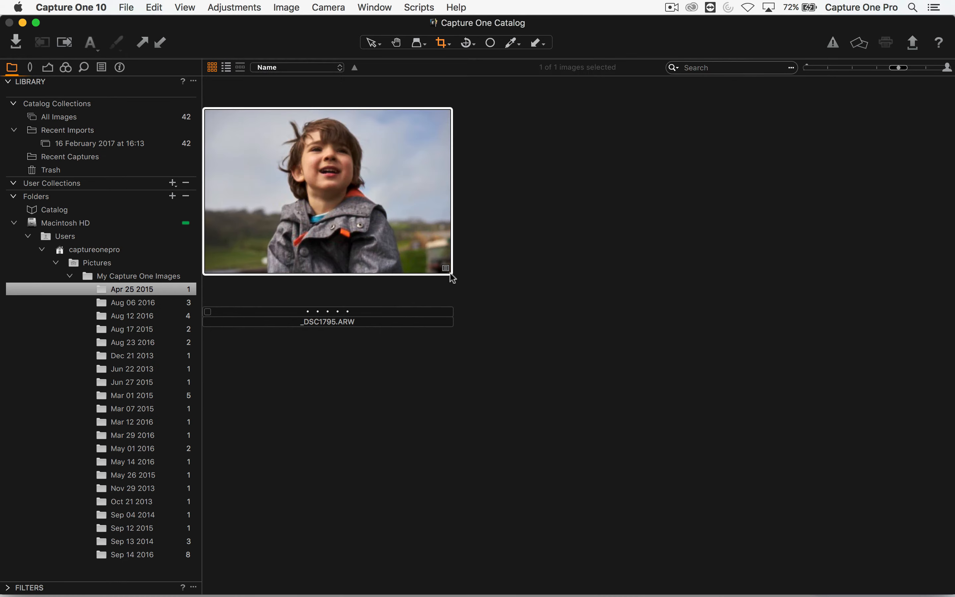
Open _DSC1728.ARW from the Aug 06 2016 folder in the viewer, and move it back to Apr 25 2015
{"action": "left_click", "coordinate": [150, 303]}
{"action": "left_click", "coordinate": [289, 267]}
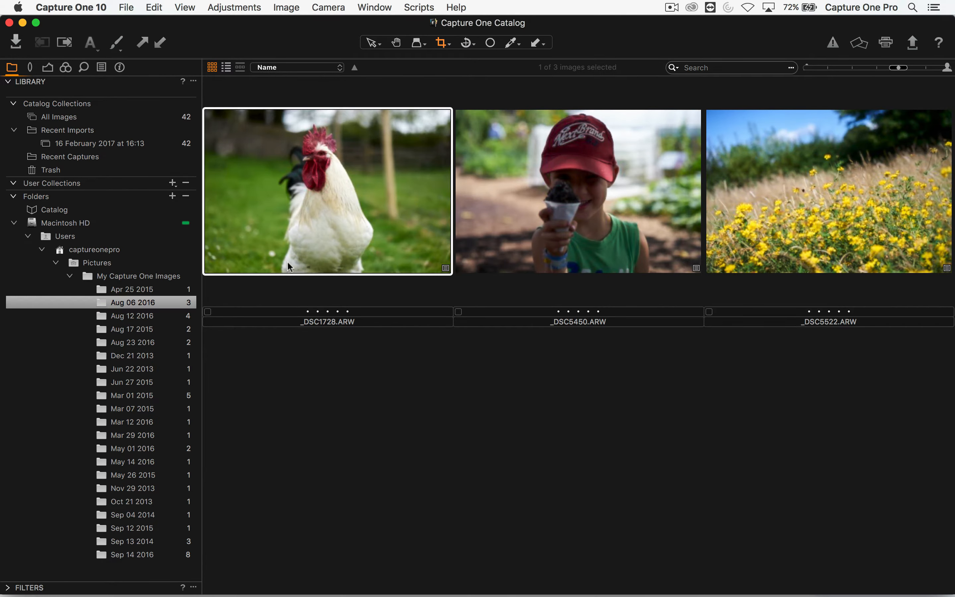
{"action": "double_click", "coordinate": [308, 238]}
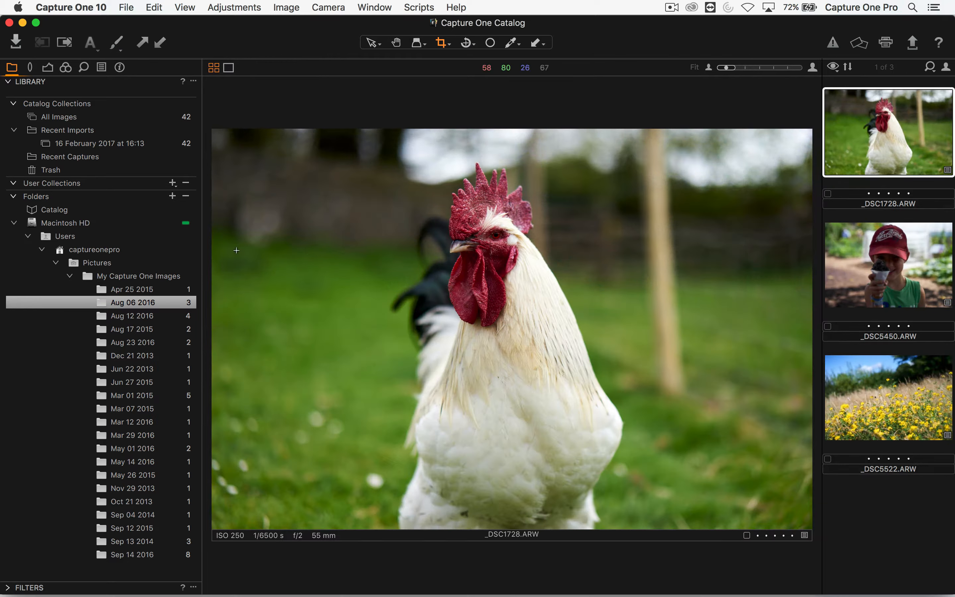
{"action": "left_click_drag", "start_coordinate": [866, 132], "coordinate": [143, 294]}
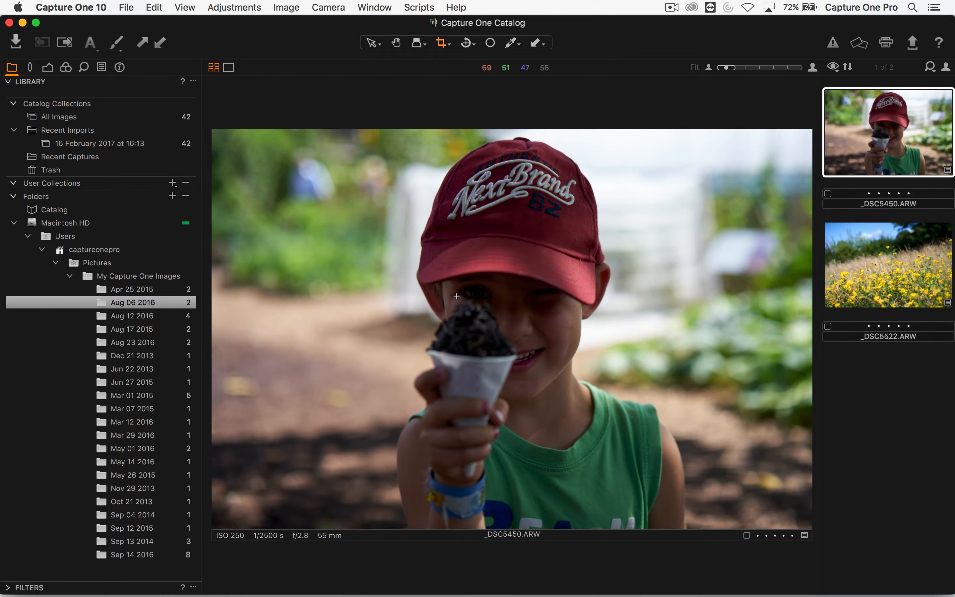
Check the Apr 25 2015 folder's contents against the same folder in Finder, and look over the folder's available commands in Capture One
{"action": "left_click", "coordinate": [115, 292]}
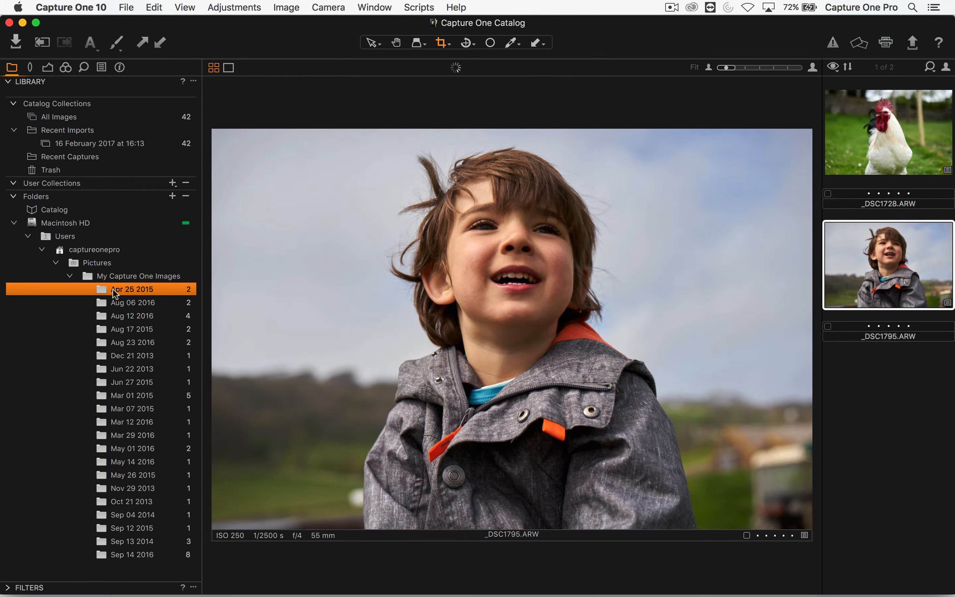
{"action": "mouse_move", "coordinate": [112, 287]}
{"action": "left_mouse_down"}
{"action": "mouse_move", "coordinate": [130, 301]}
{"action": "mouse_move", "coordinate": [124, 286]}
{"action": "left_mouse_up"}
{"action": "key", "text": "super+Tab"}
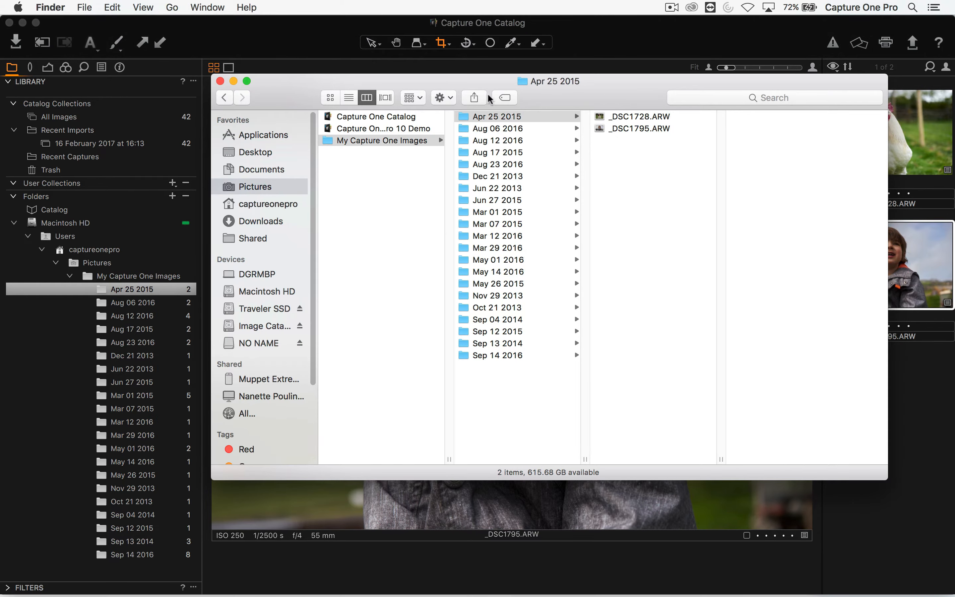
{"action": "key", "text": "super+Tab"}
{"action": "right_click", "coordinate": [134, 288]}
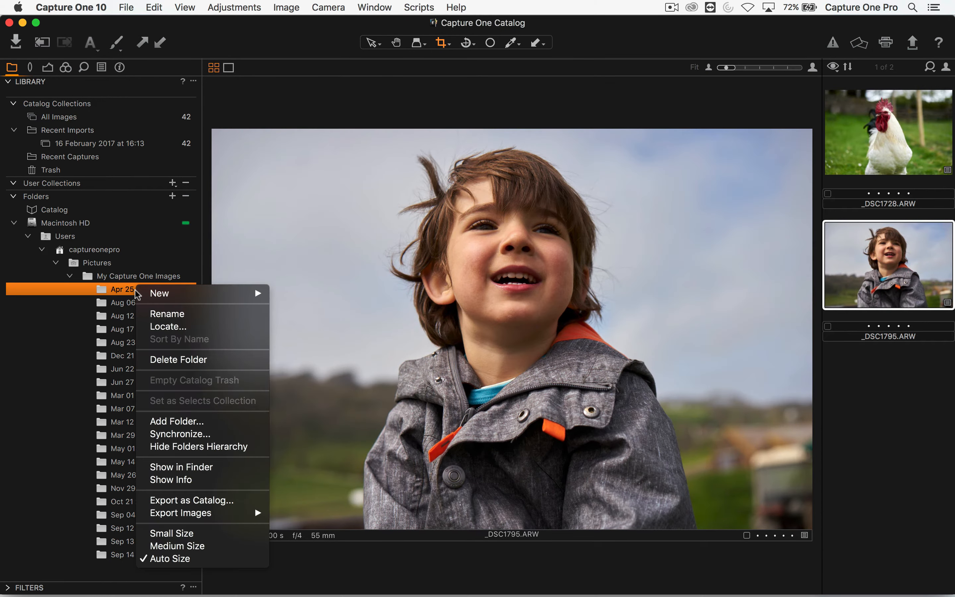
{"action": "mouse_move", "coordinate": [158, 299]}
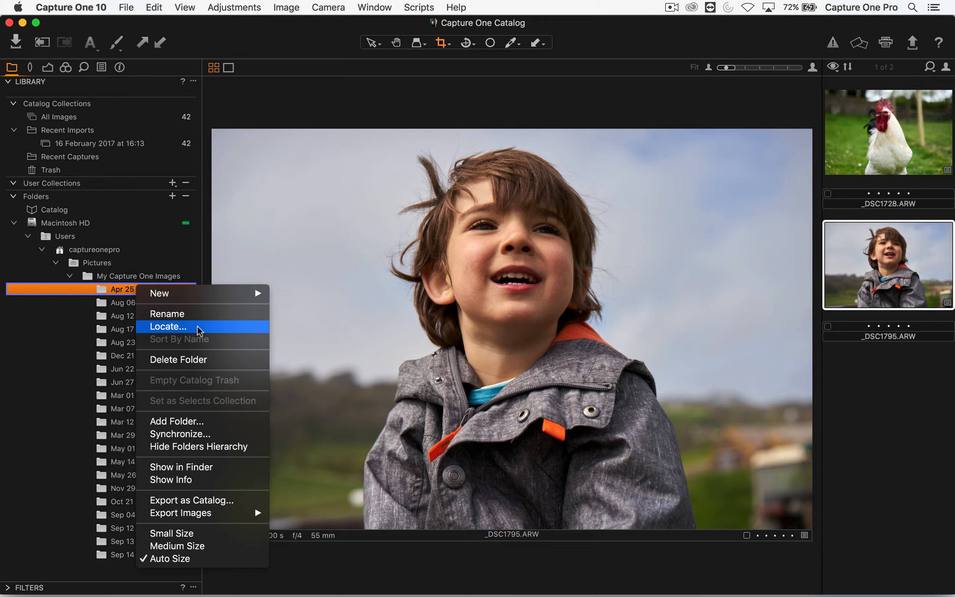
{"action": "left_click", "coordinate": [348, 123]}
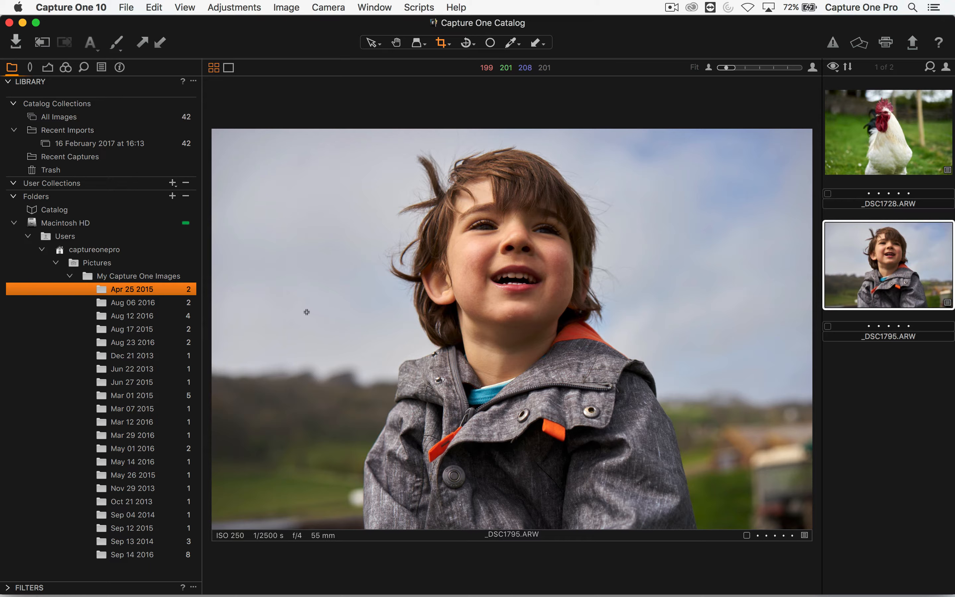
Create a new folder named Portfolio inside My Capture One Images and add it to the catalog's folders
{"action": "left_click", "coordinate": [174, 197]}
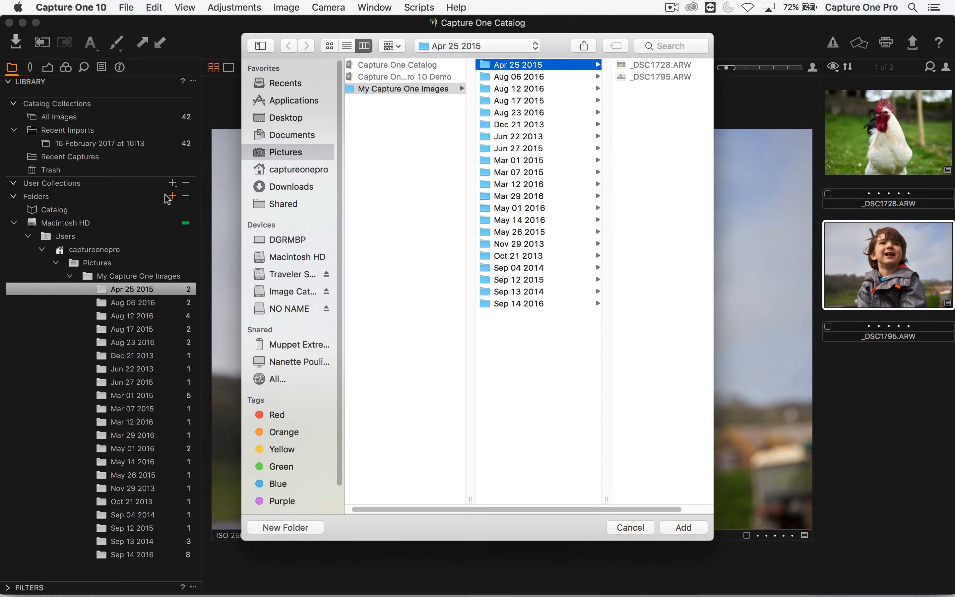
{"action": "left_click", "coordinate": [444, 89]}
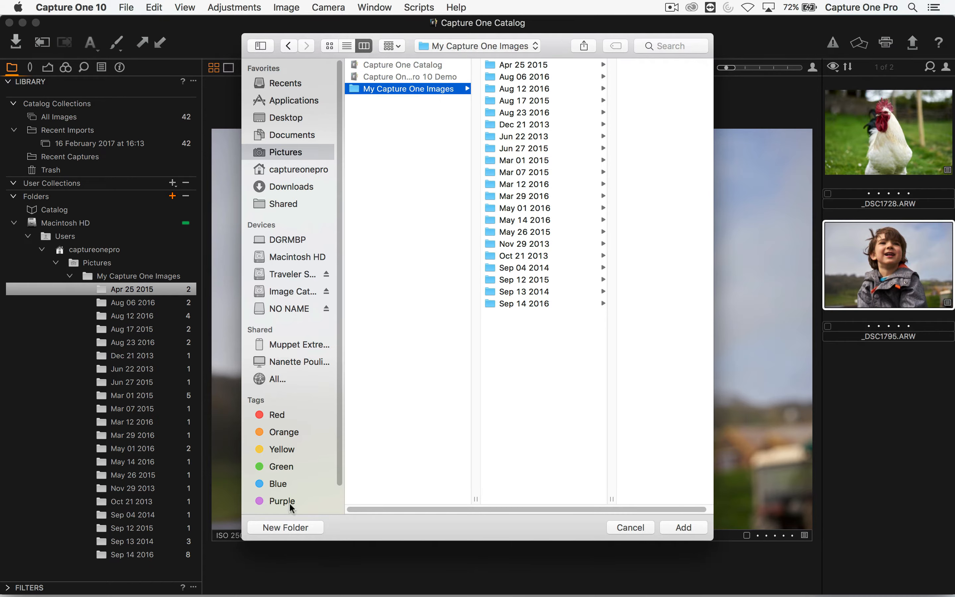
{"action": "left_click", "coordinate": [293, 527]}
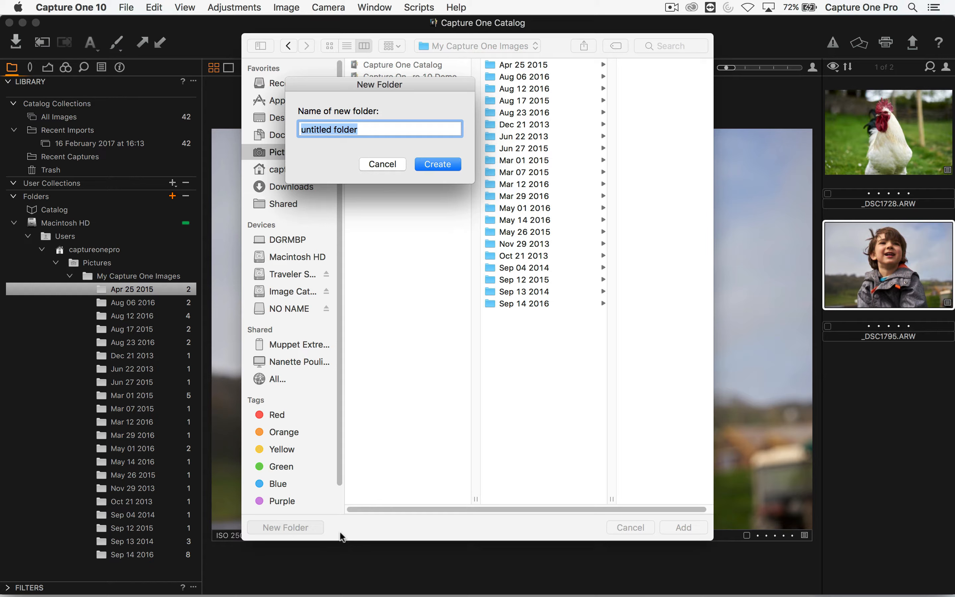
{"action": "type", "text": "Portfolio"}
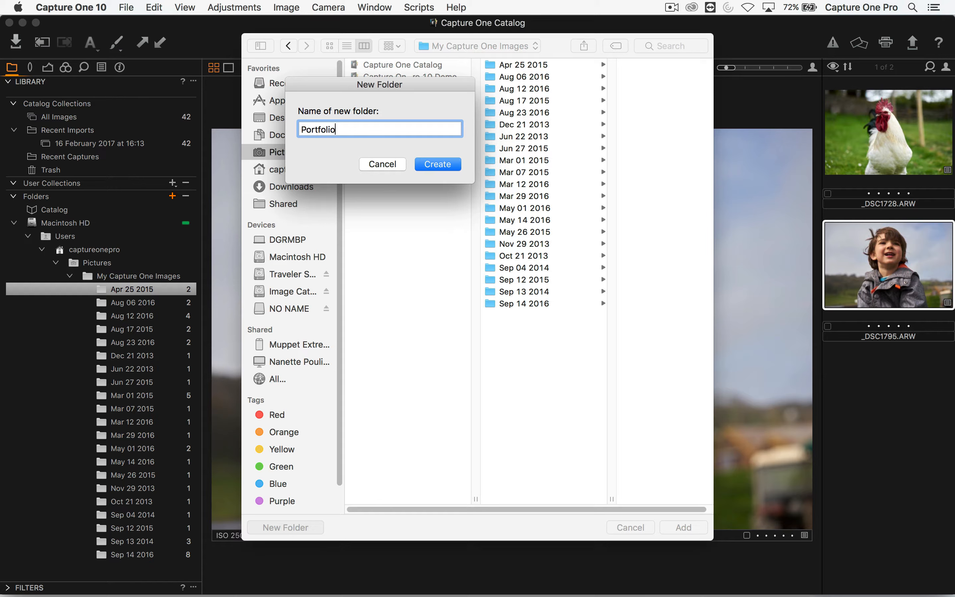
{"action": "key", "text": "Return"}
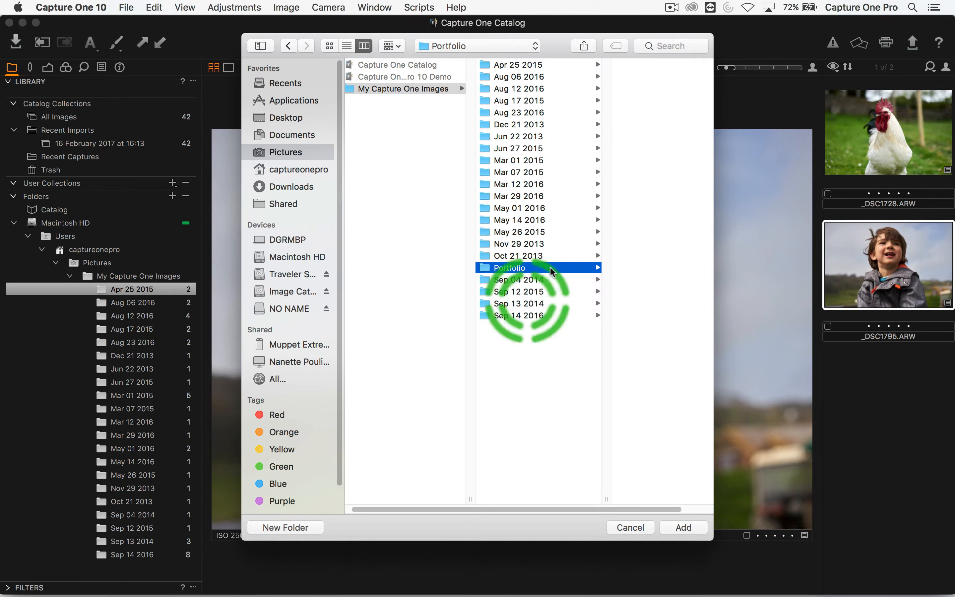
{"action": "left_click", "coordinate": [679, 525]}
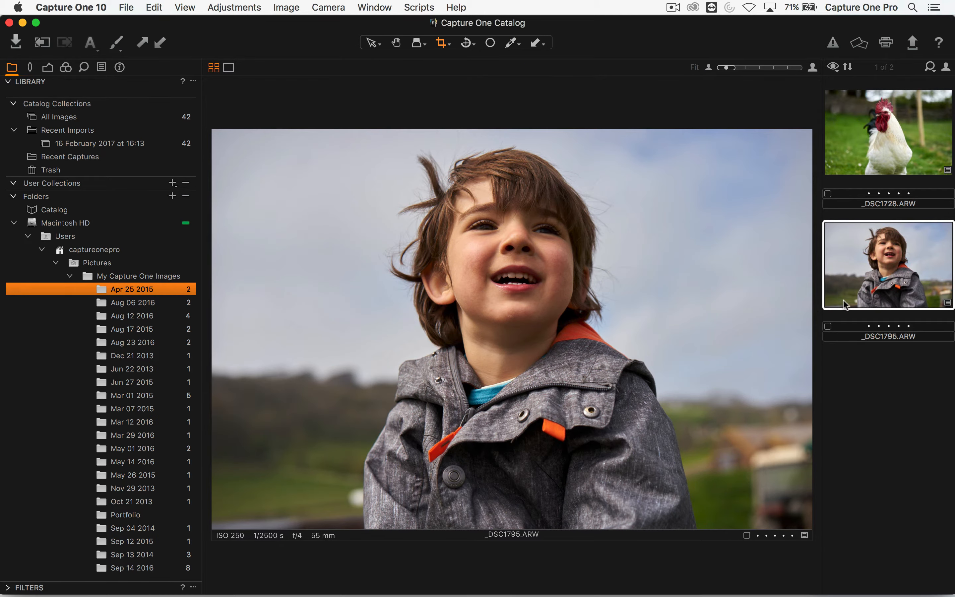
Move _DSC1795.ARW from Apr 25 2015 to the Portfolio folder, and open it from there in the viewer
{"action": "left_click_drag", "start_coordinate": [843, 305], "coordinate": [139, 514]}
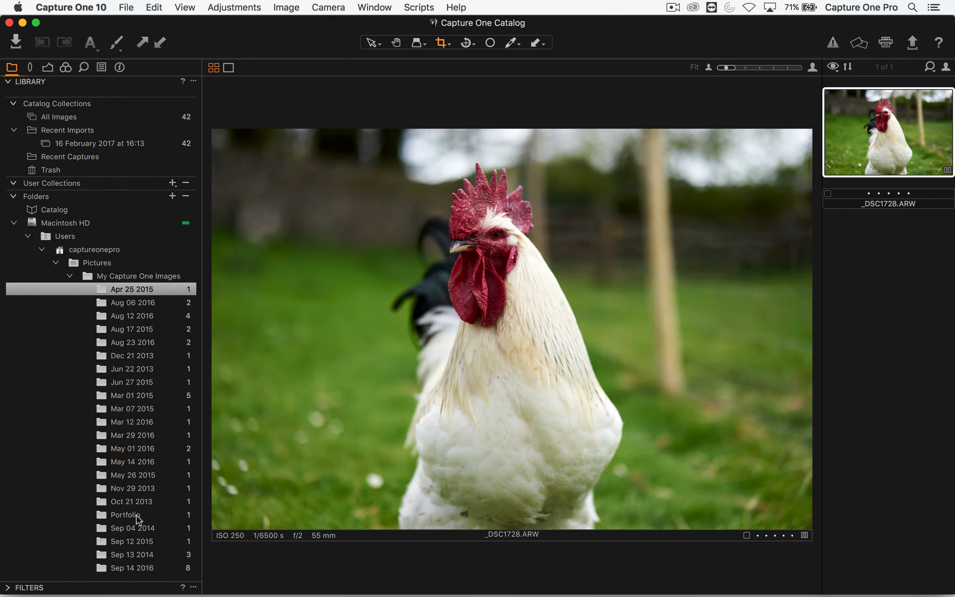
{"action": "left_click", "coordinate": [134, 515]}
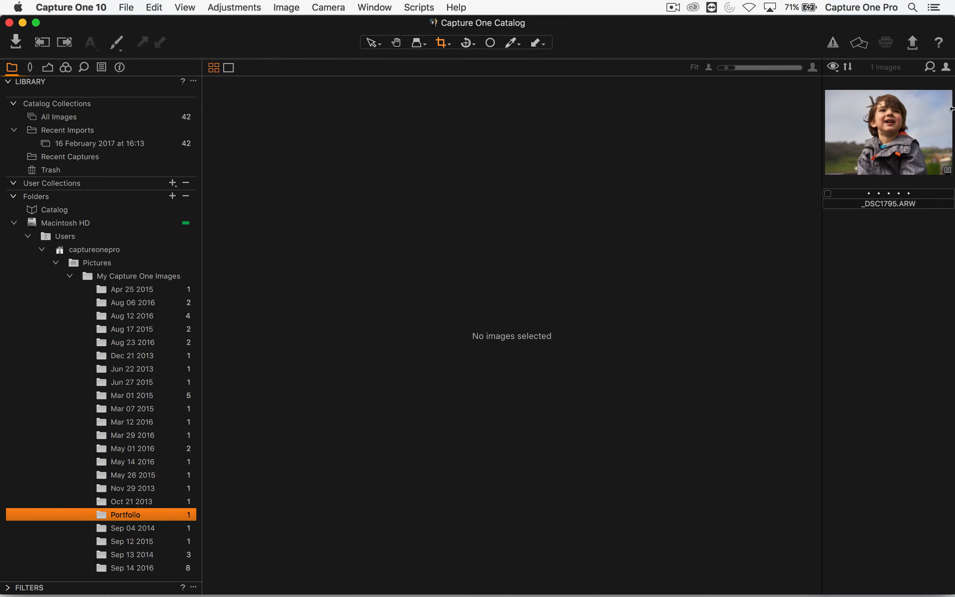
{"action": "left_click", "coordinate": [909, 127]}
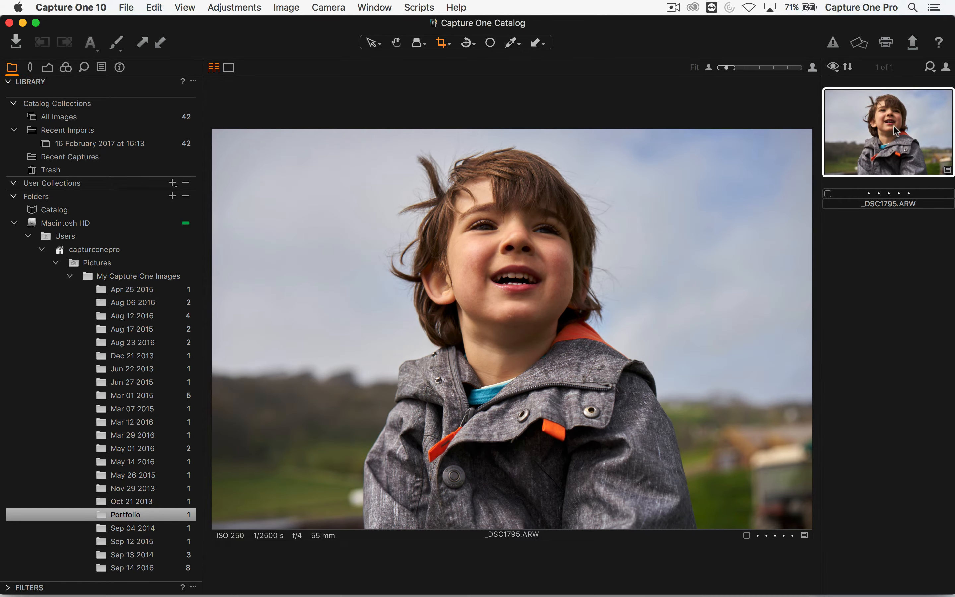
Request the deletion of the Portfolio folder, and cancel at the confirmation
{"action": "left_click", "coordinate": [184, 196]}
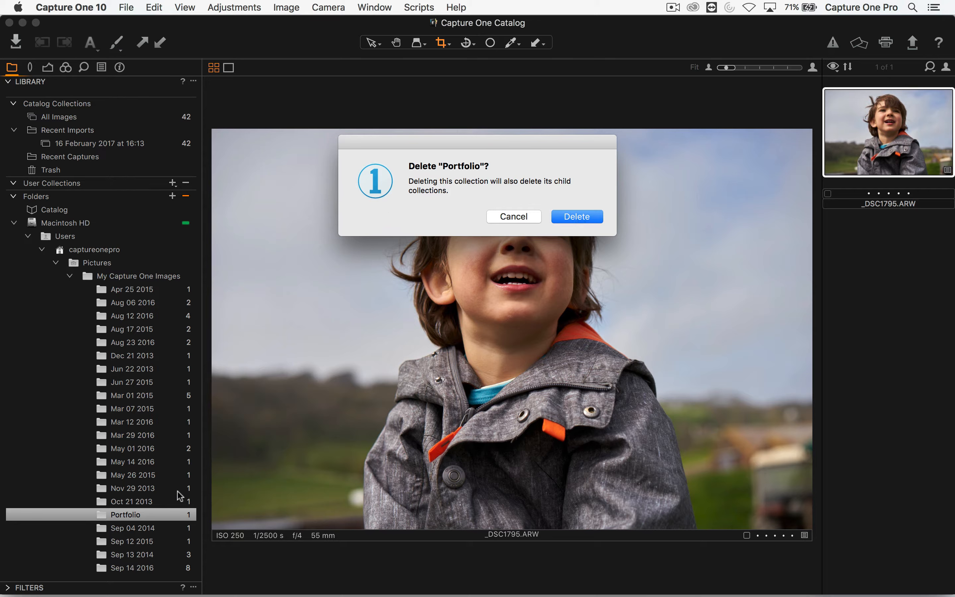
{"action": "left_click", "coordinate": [506, 219]}
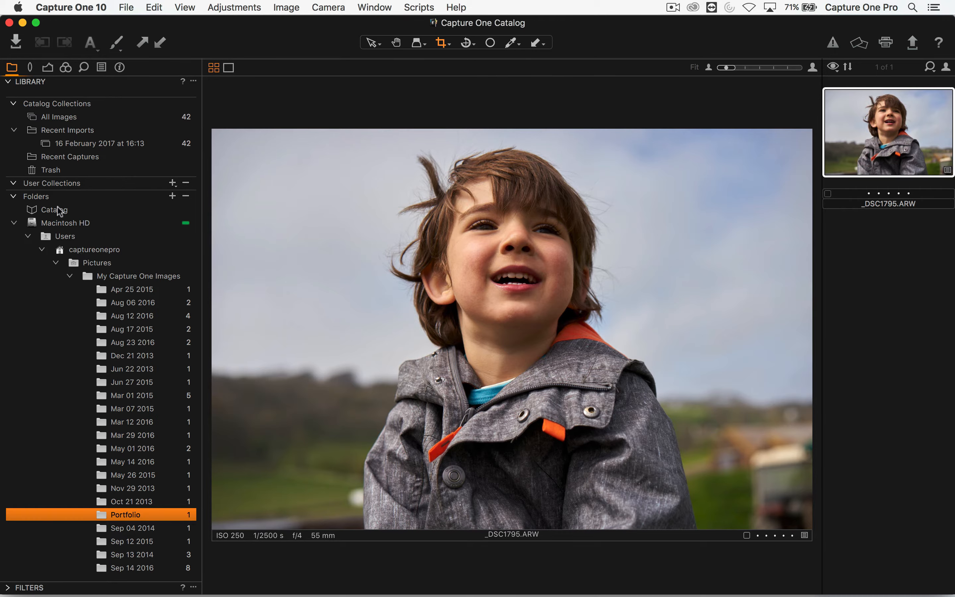
Rename the Sep 14 2016 folder as §, and open its image _DSC5602.ARW in the viewer
{"action": "left_click", "coordinate": [133, 290]}
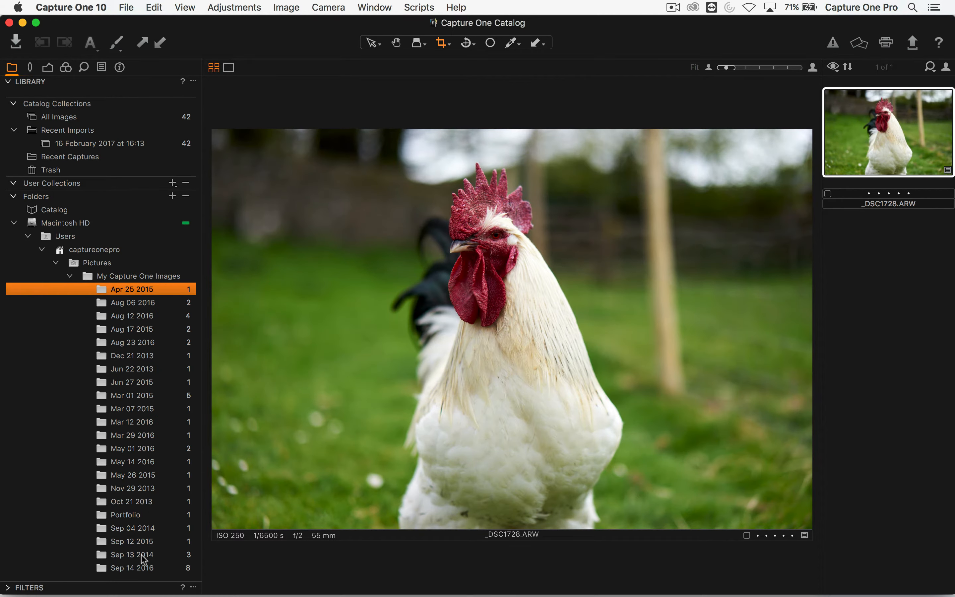
{"action": "left_click", "coordinate": [146, 567]}
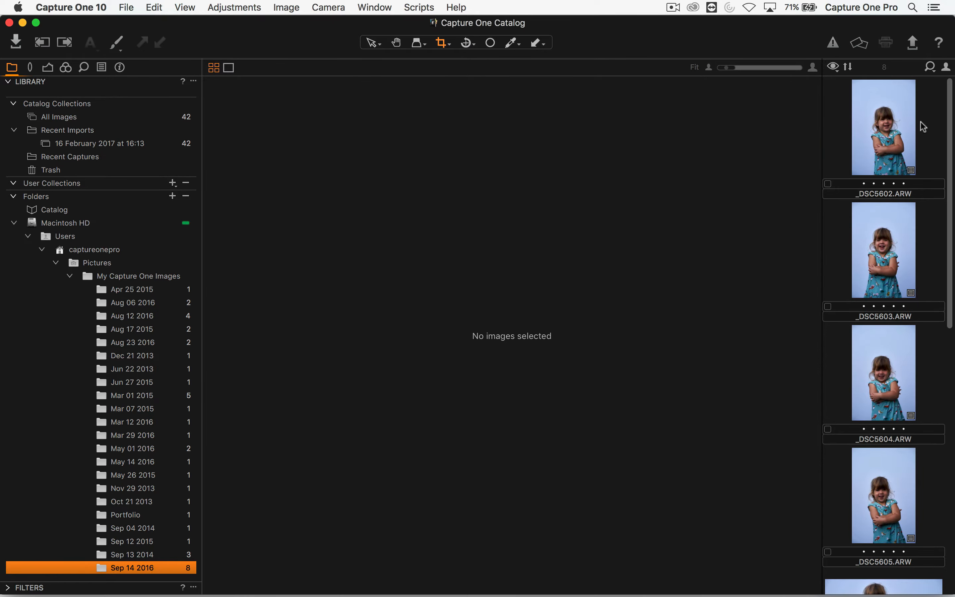
{"action": "type", "text": "§"}
{"action": "left_click", "coordinate": [888, 129]}
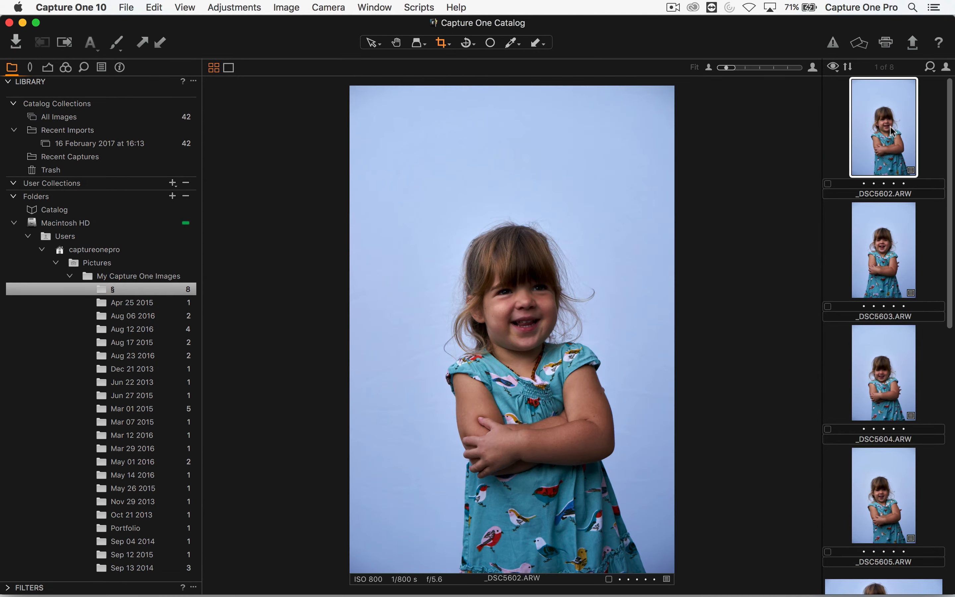
Reset the adjustments on _DSC5602.ARW and pick its white balance from the plain background above the girl's head
{"action": "left_click", "coordinate": [56, 67]}
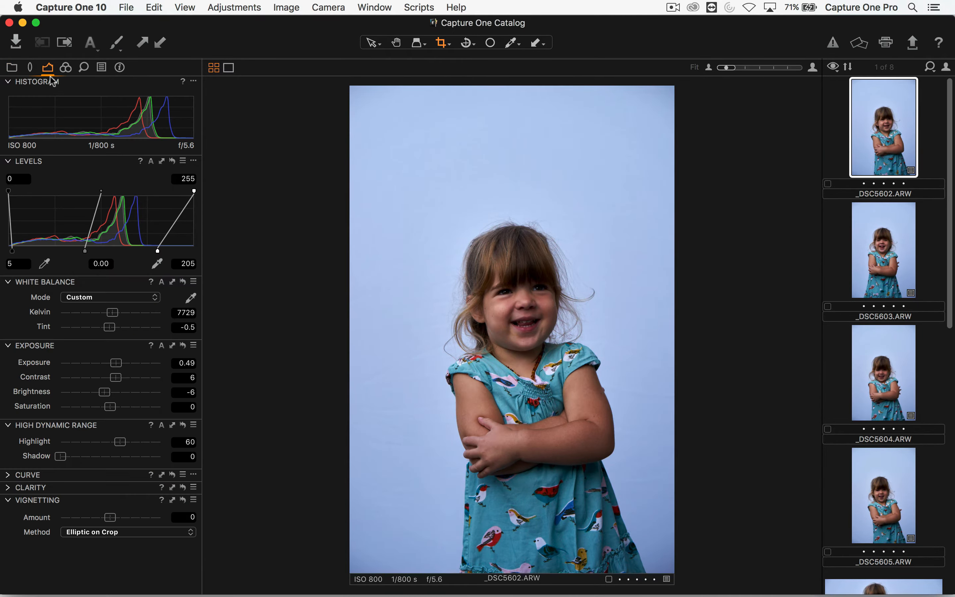
{"action": "key", "text": "super+r"}
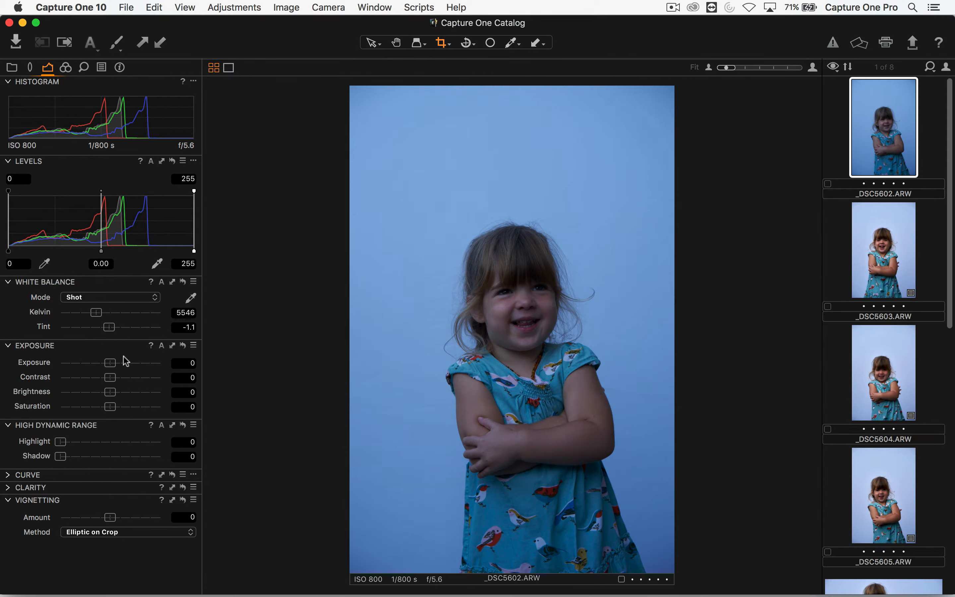
{"action": "left_click", "coordinate": [190, 297]}
{"action": "left_click", "coordinate": [507, 175]}
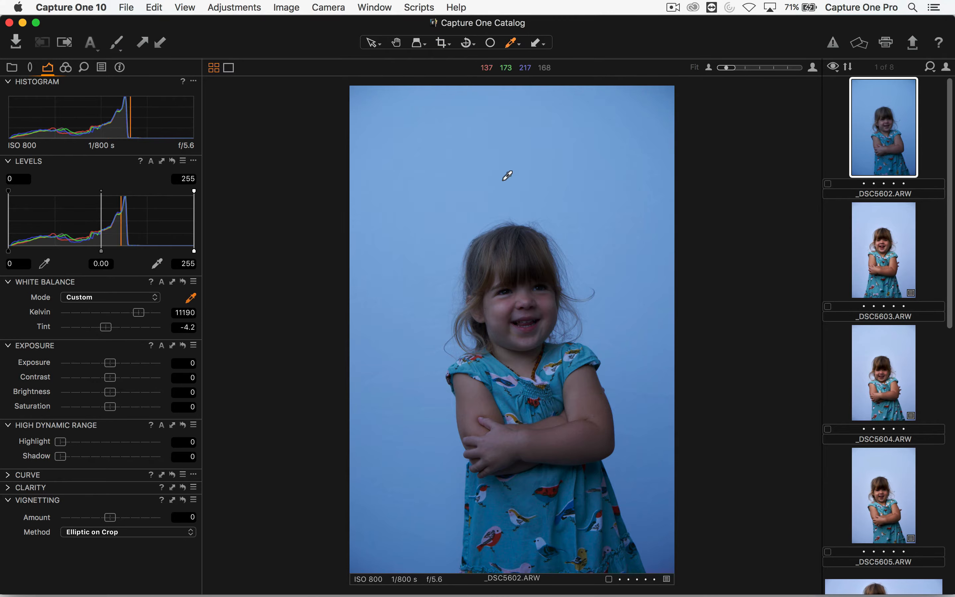
Raise the exposure of _DSC5602.ARW to 1.97 and set its white balance Kelvin value to 10486
{"action": "left_click_drag", "start_coordinate": [117, 360], "coordinate": [136, 363]}
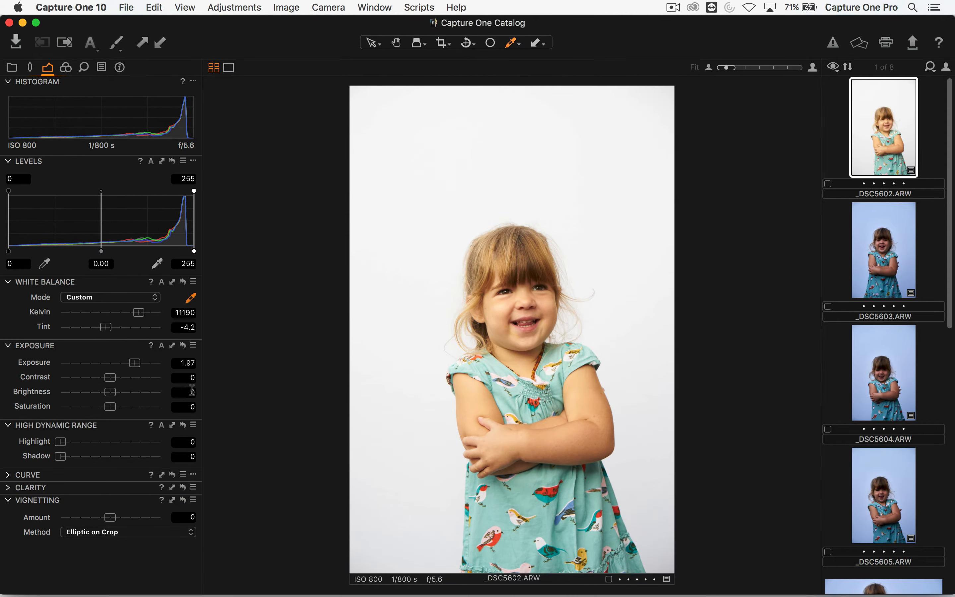
{"action": "left_click_drag", "start_coordinate": [139, 312], "coordinate": [133, 312]}
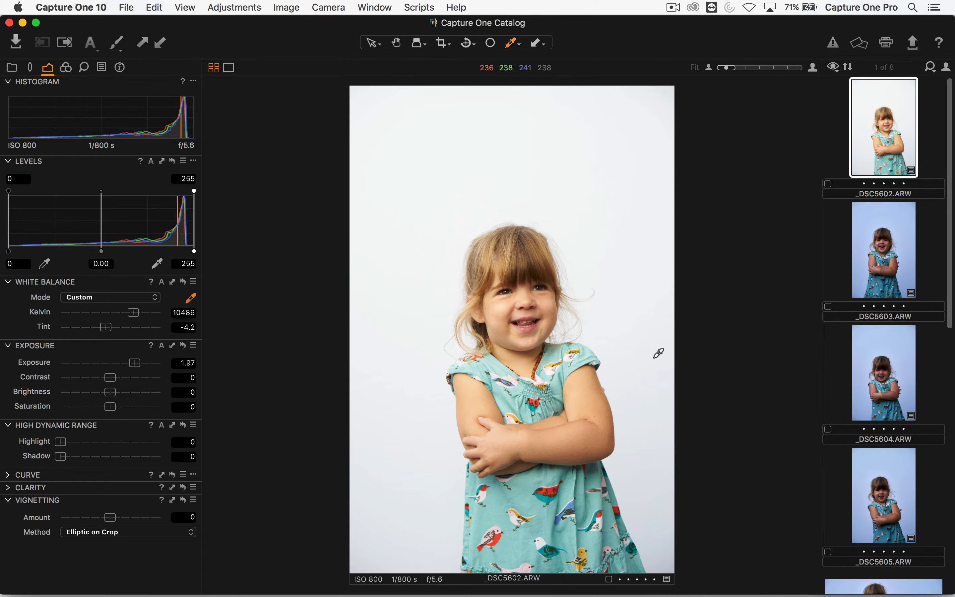
Compare _DSC5602.ARW with its neighbouring shots as thumbnails, and browse the thumbnails of the whole All Images collection
{"action": "key", "text": "super+alt+v"}
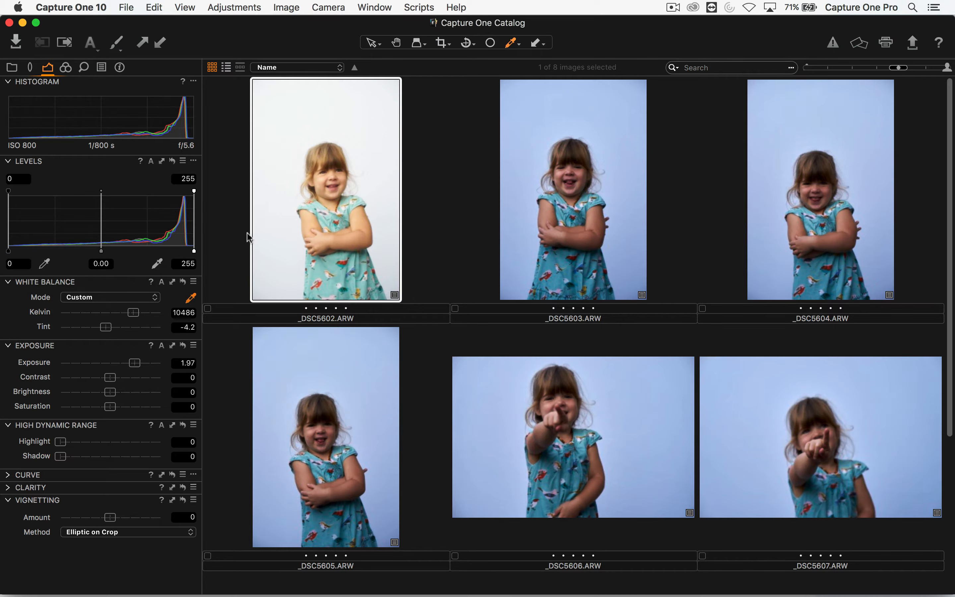
{"action": "double_click", "coordinate": [375, 278]}
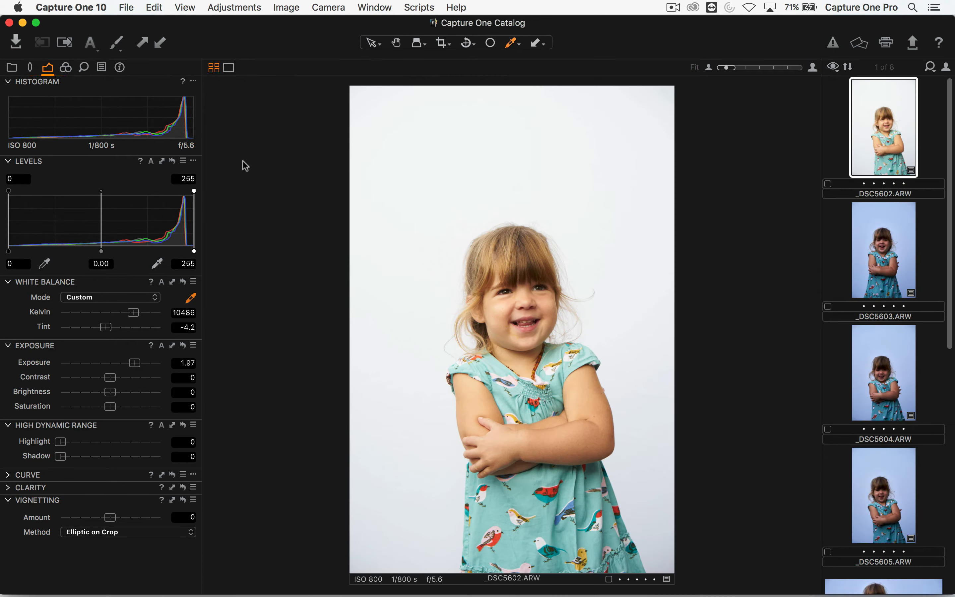
{"action": "left_click", "coordinate": [12, 67]}
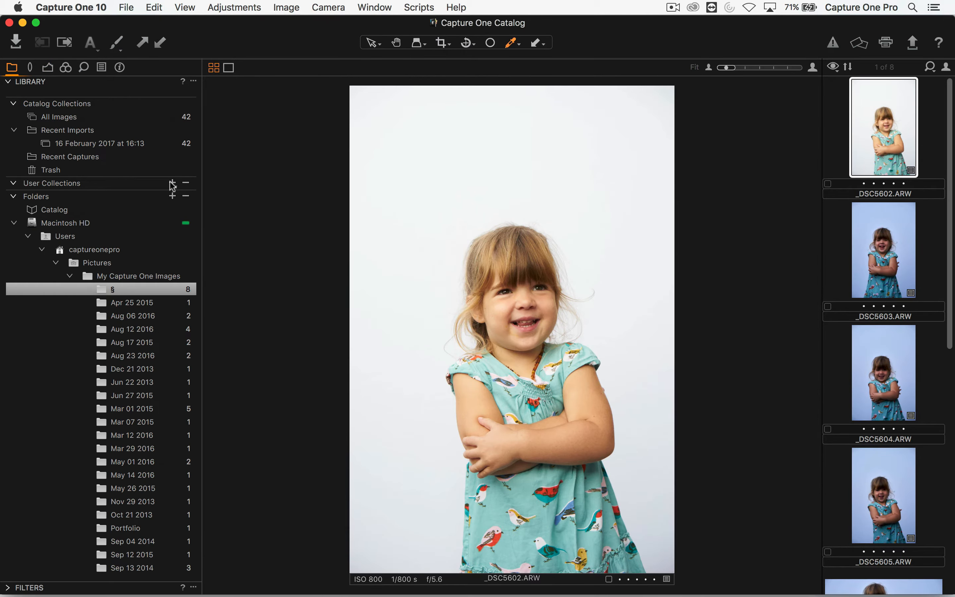
{"action": "left_click", "coordinate": [75, 116]}
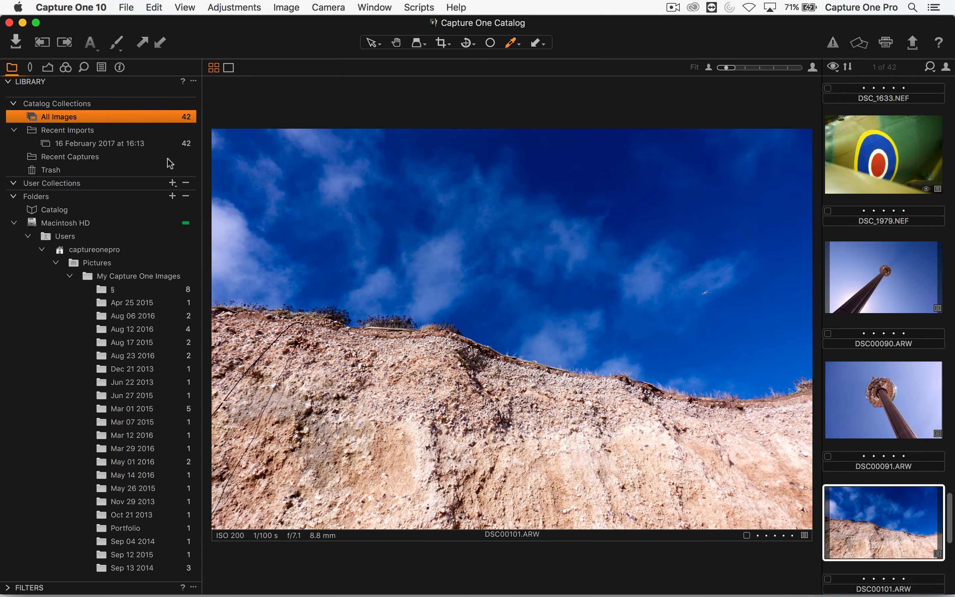
{"action": "key", "text": "super+alt+v"}
{"action": "scroll", "coordinate": [461, 250], "scroll_direction": "up", "scroll_amount": 10}
{"action": "scroll", "coordinate": [695, 454], "scroll_direction": "up", "scroll_amount": 6}
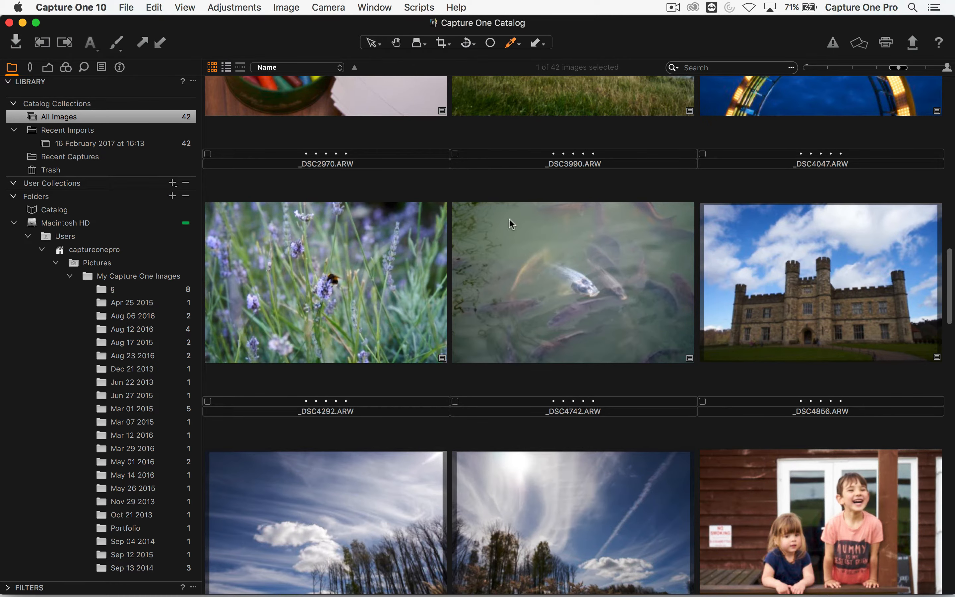
Open the image import and compose the sub folder format as Vacation 2017/, the Image Date (MMM dd yyyy) token and another slash
{"action": "left_click", "coordinate": [17, 43]}
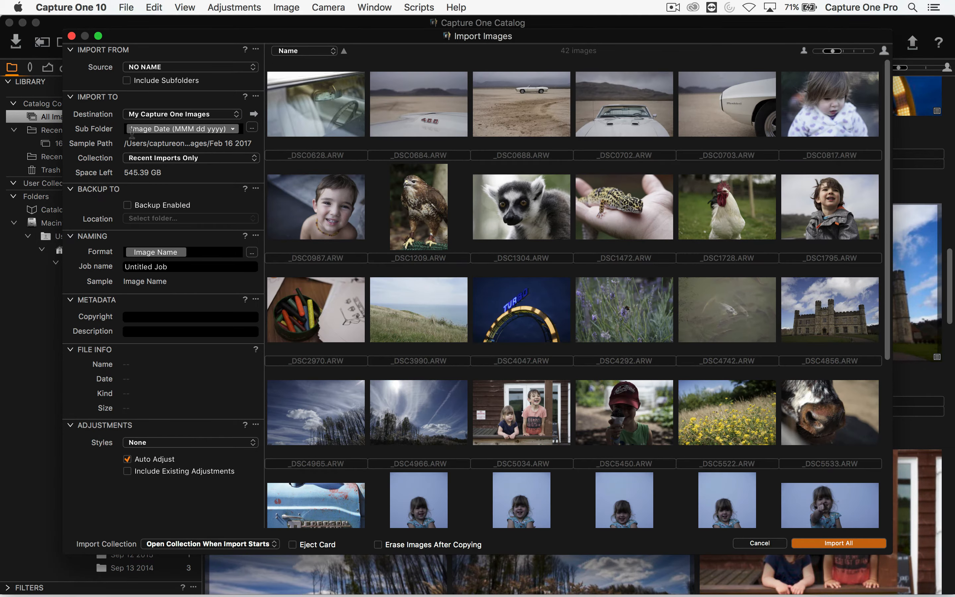
{"action": "left_click", "coordinate": [252, 127]}
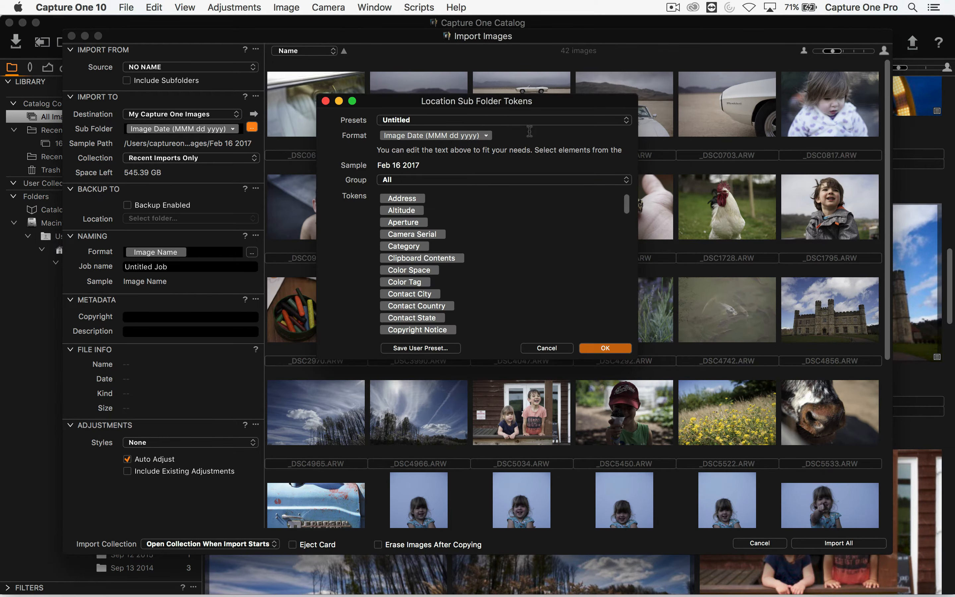
{"action": "key", "text": "BackSpace"}
{"action": "type", "text": "Va"}
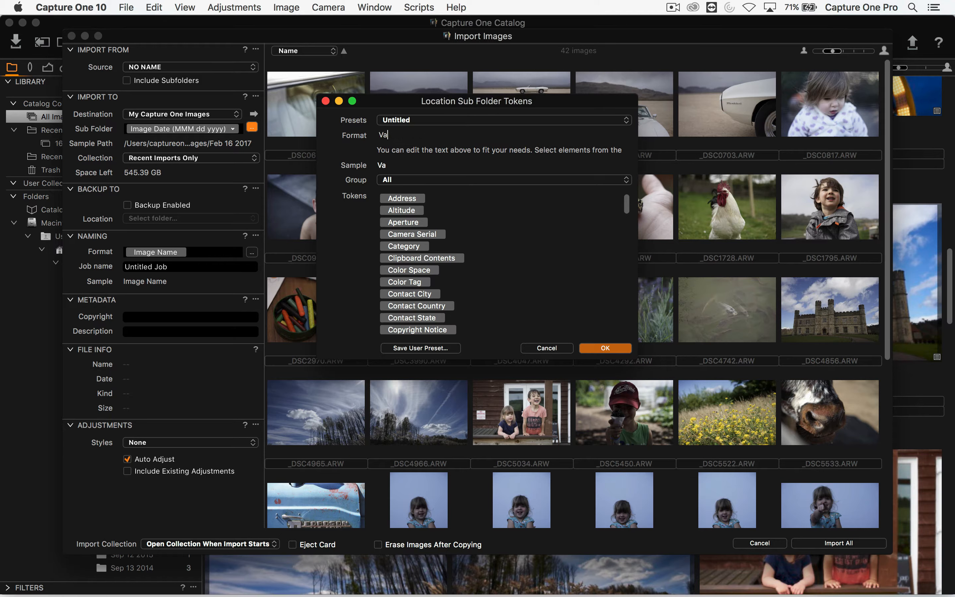
{"action": "type", "text": "cation 2017/"}
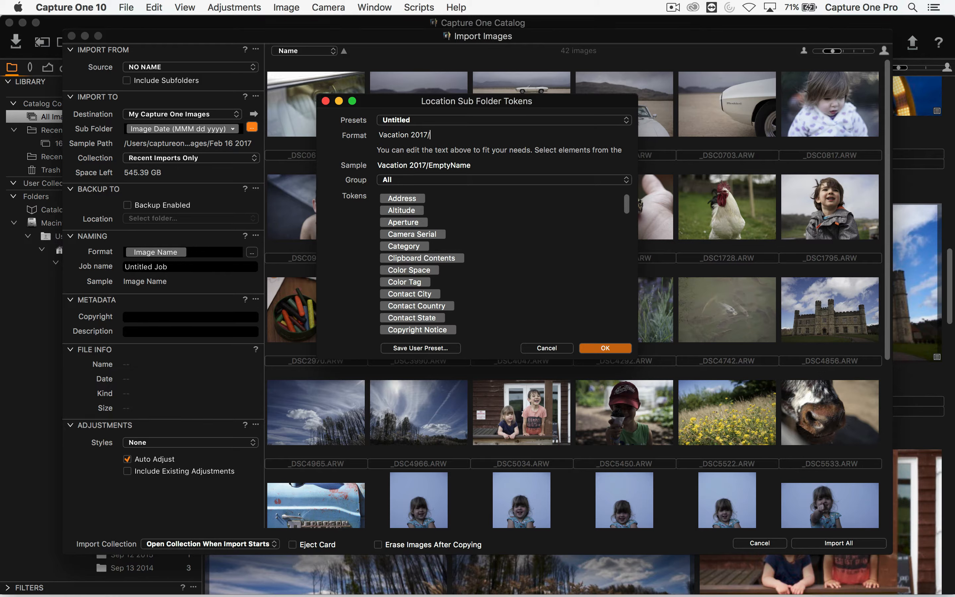
{"action": "type", "text": "Imag"}
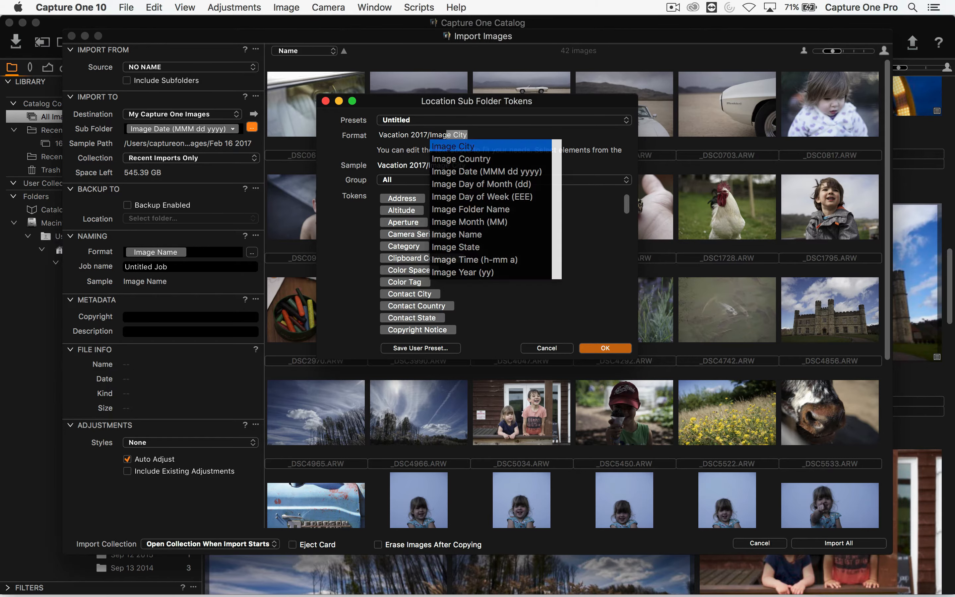
{"action": "key", "text": "Return"}
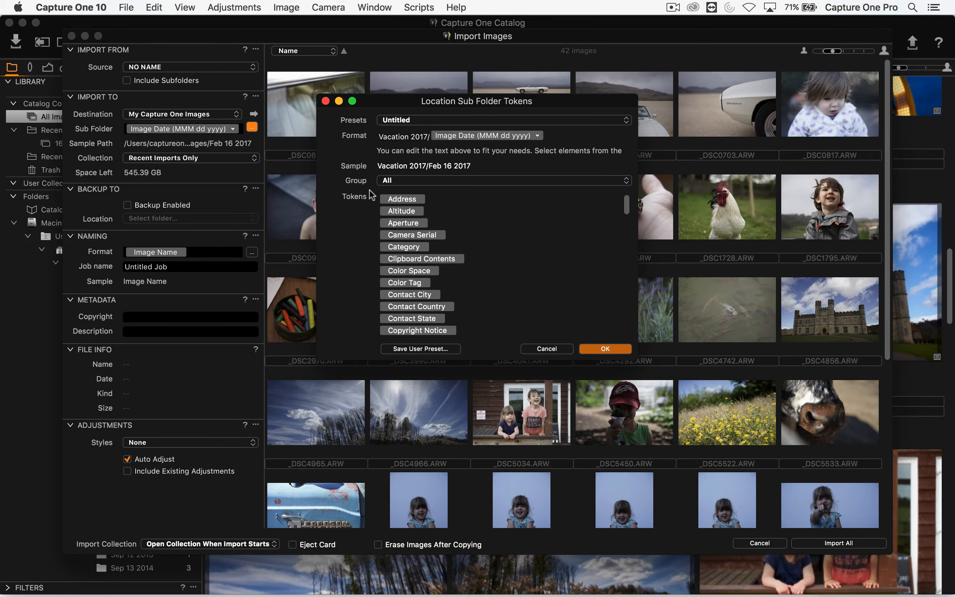
{"action": "left_click", "coordinate": [430, 142]}
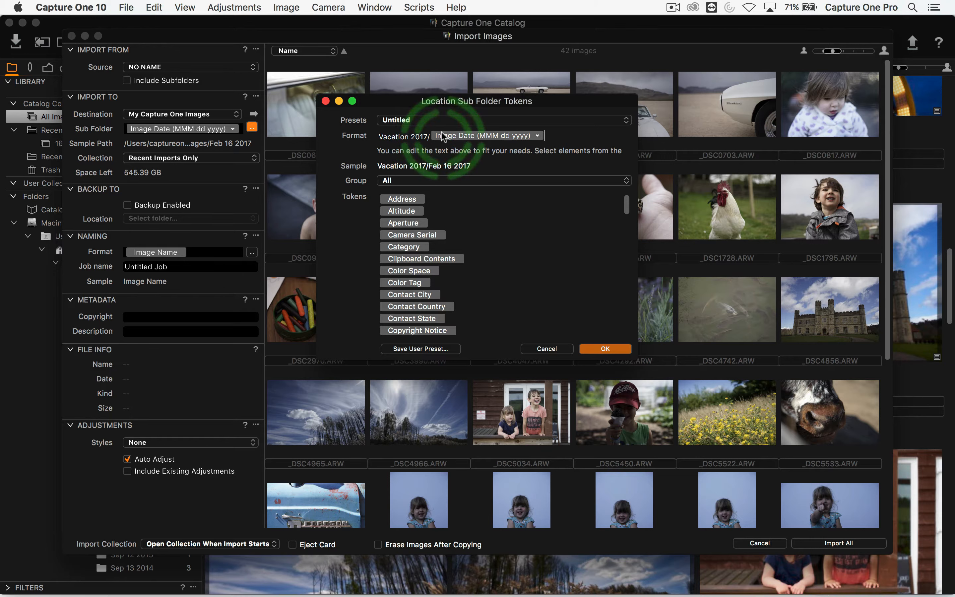
{"action": "type", "text": "/"}
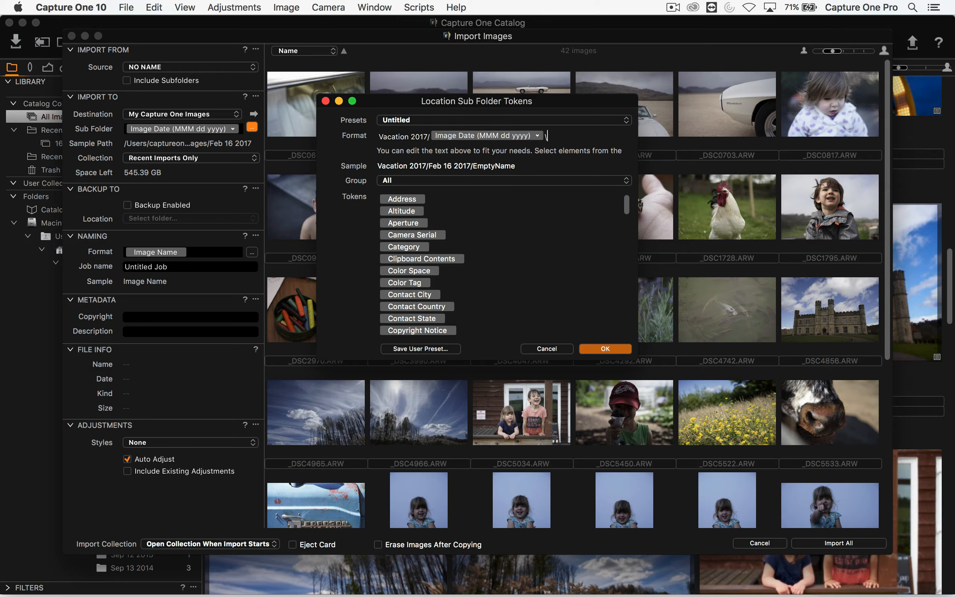
Erase the sub folder format back to Vacation, and cancel both the token editing and the import
{"action": "key", "text": "BackSpace"}
{"action": "key", "text": "BackSpace"}
{"action": "key", "text": "BackSpace"}
{"action": "key", "text": "BackSpace"}
{"action": "key", "text": "BackSpace"}
{"action": "key", "text": "BackSpace"}
{"action": "key", "text": "BackSpace"}
{"action": "key", "text": "BackSpace"}
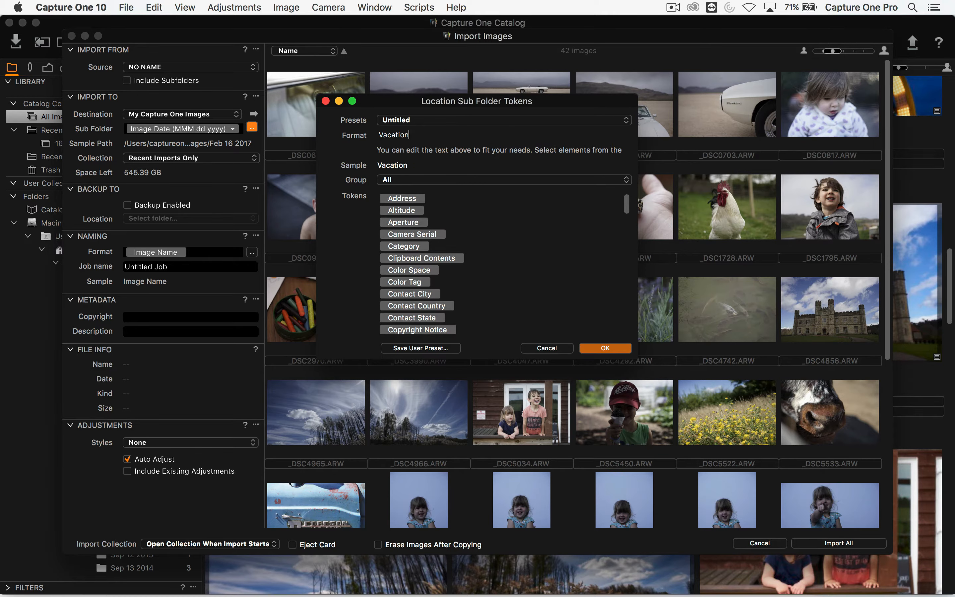
{"action": "left_click", "coordinate": [548, 347]}
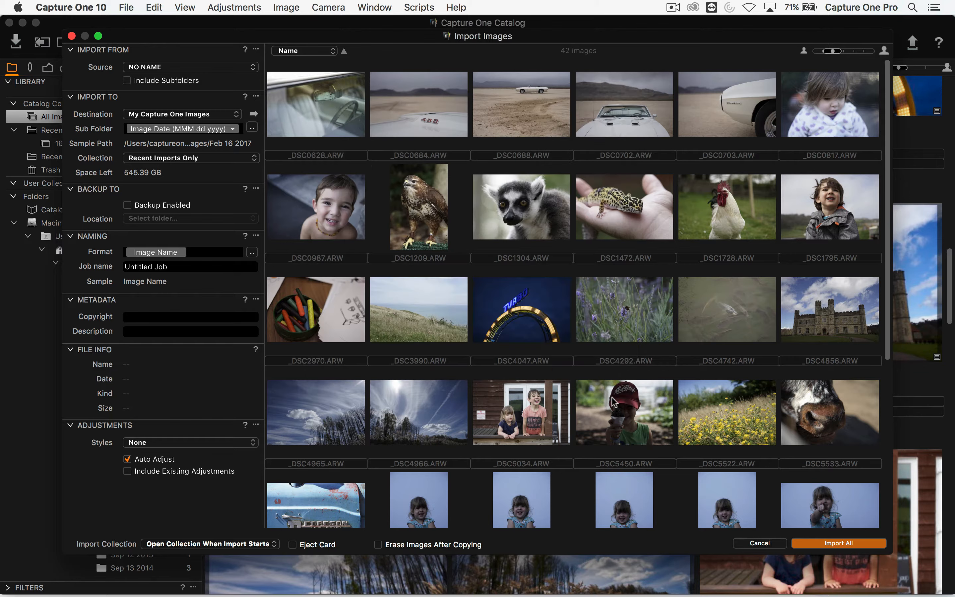
{"action": "left_click", "coordinate": [778, 547]}
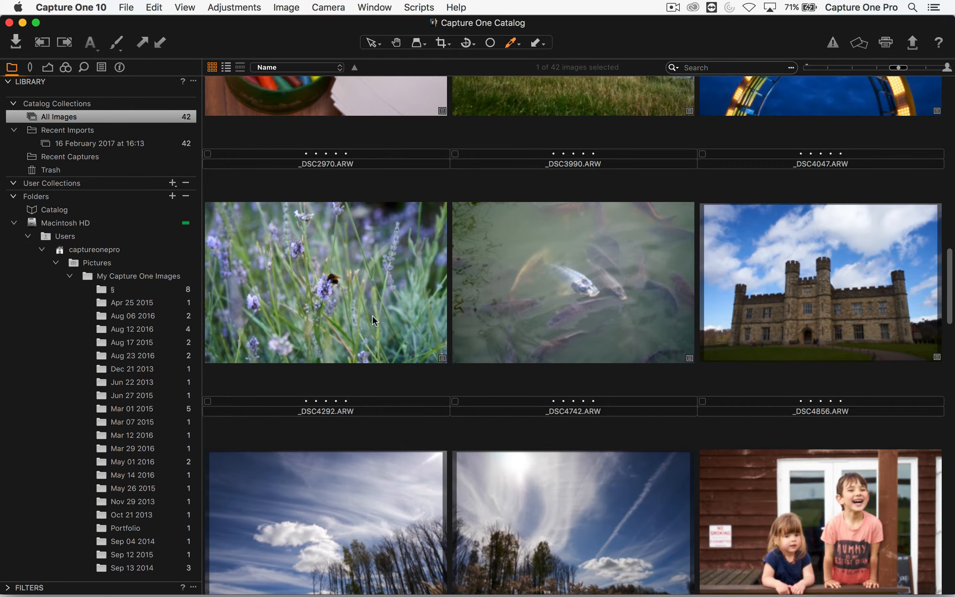
Browse the All Images thumbnails back to the first image, clear the selection, and shrink the thumbnails to four per row
{"action": "scroll", "coordinate": [376, 310], "scroll_direction": "down", "scroll_amount": 3}
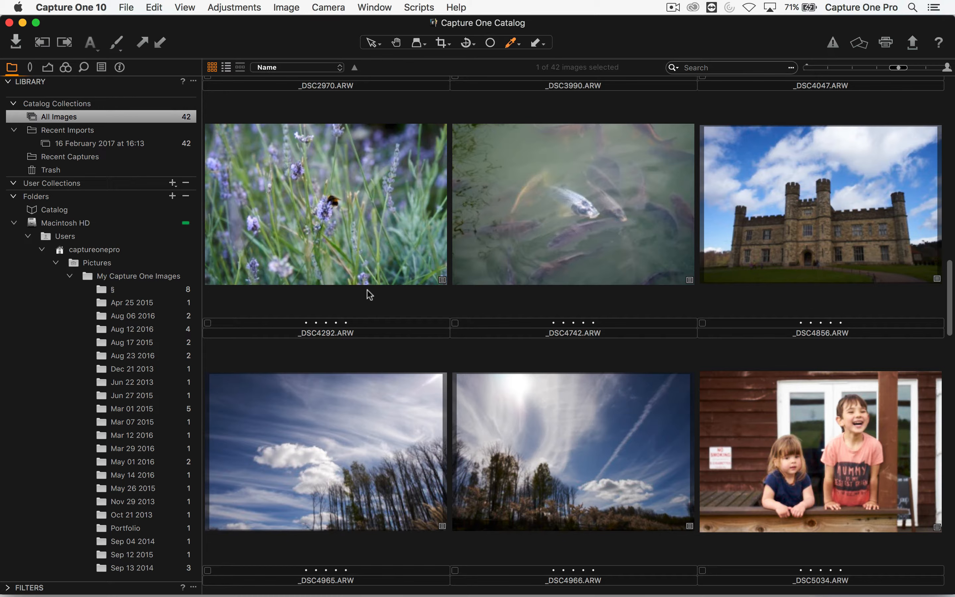
{"action": "scroll", "coordinate": [391, 317], "scroll_direction": "up", "scroll_amount": 4}
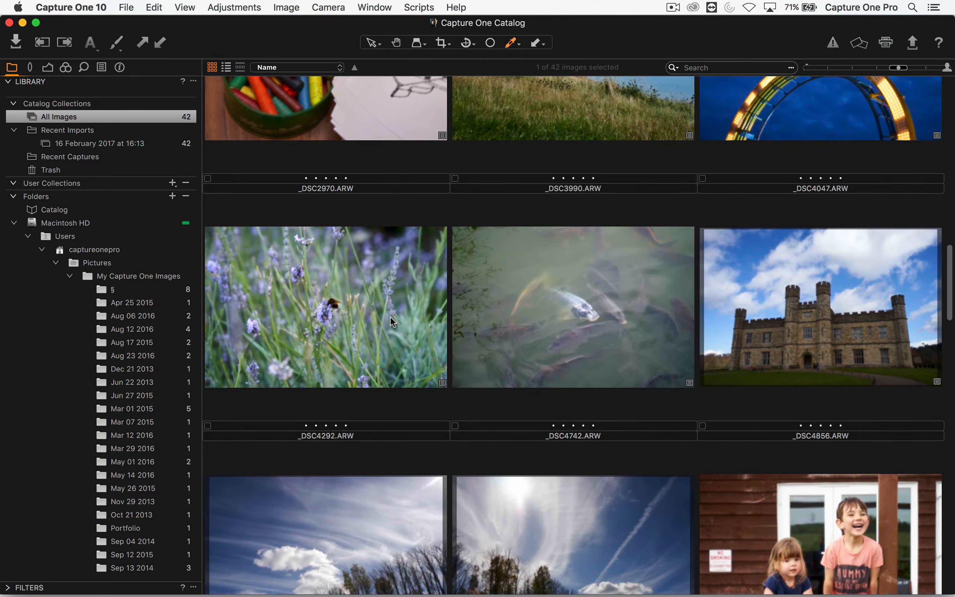
{"action": "scroll", "coordinate": [395, 311], "scroll_direction": "up", "scroll_amount": 4}
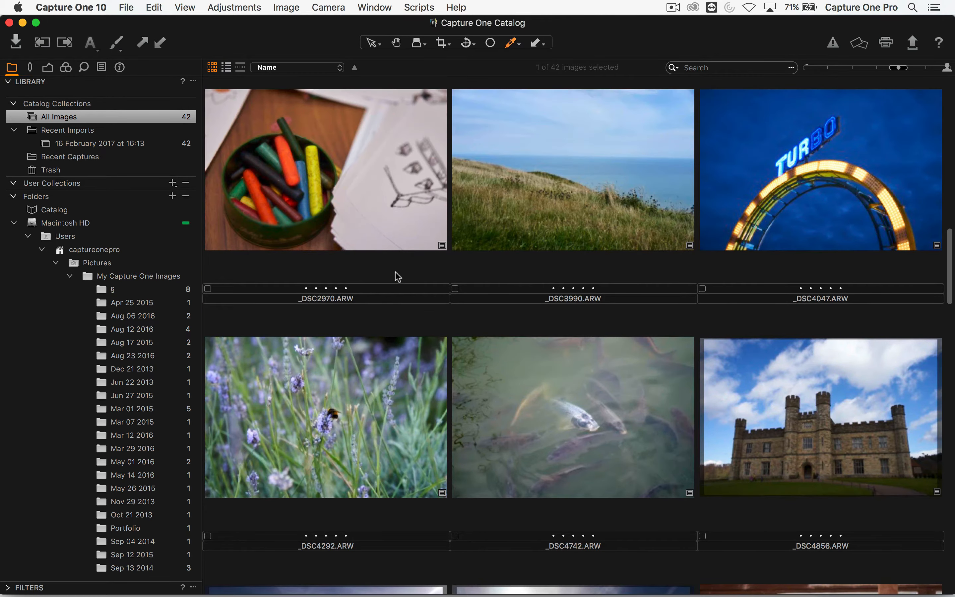
{"action": "scroll", "coordinate": [404, 324], "scroll_direction": "up", "scroll_amount": 7}
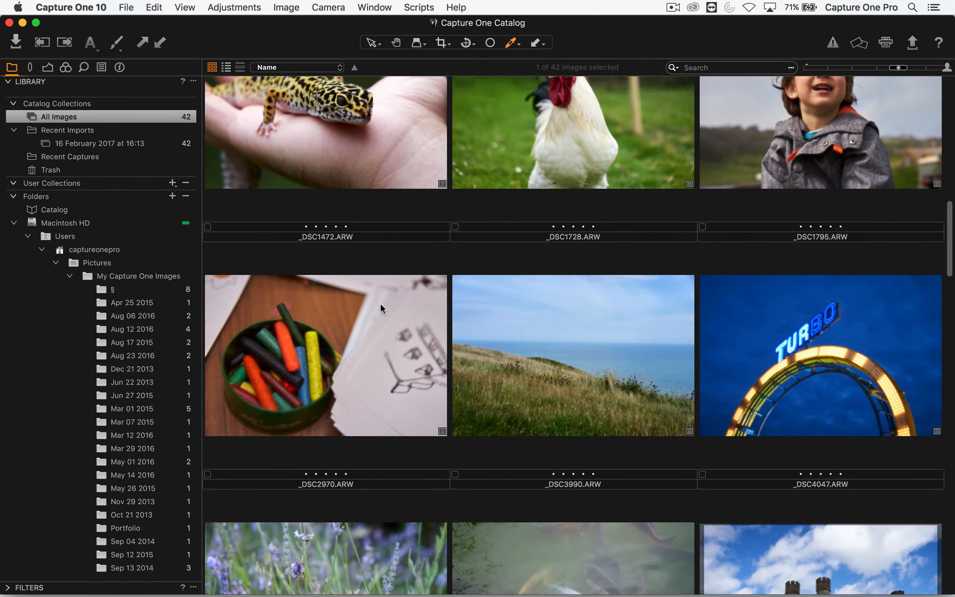
{"action": "scroll", "coordinate": [380, 303], "scroll_direction": "up", "scroll_amount": 10}
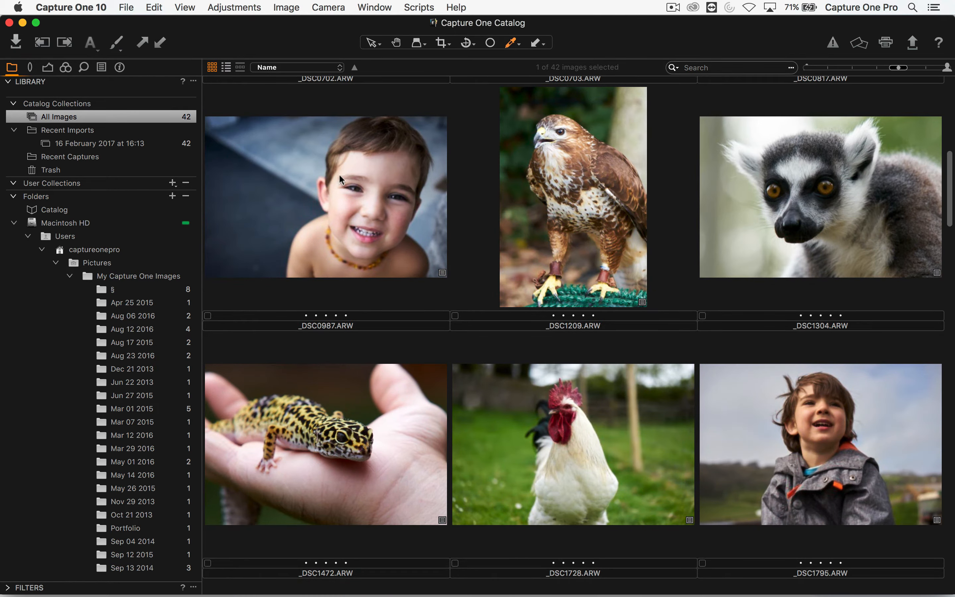
{"action": "scroll", "coordinate": [358, 303], "scroll_direction": "up", "scroll_amount": 14}
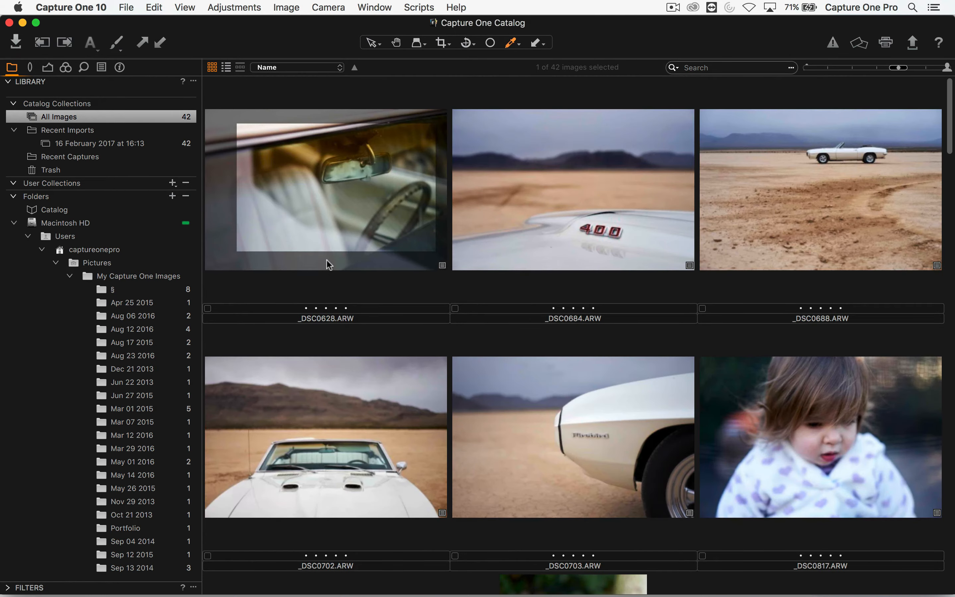
{"action": "double_click", "coordinate": [315, 90]}
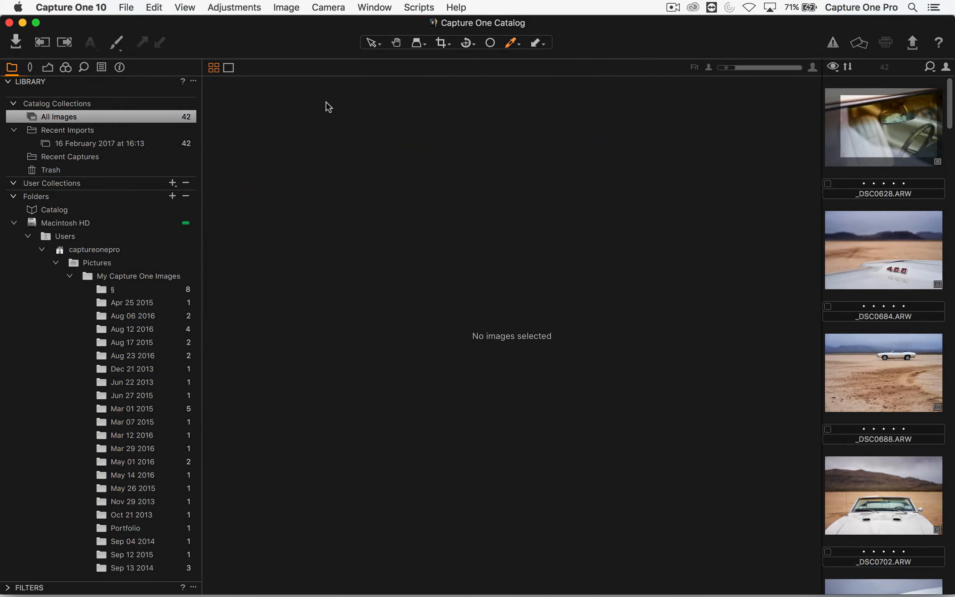
{"action": "key", "text": "alt+super+v"}
{"action": "left_click", "coordinate": [878, 68]}
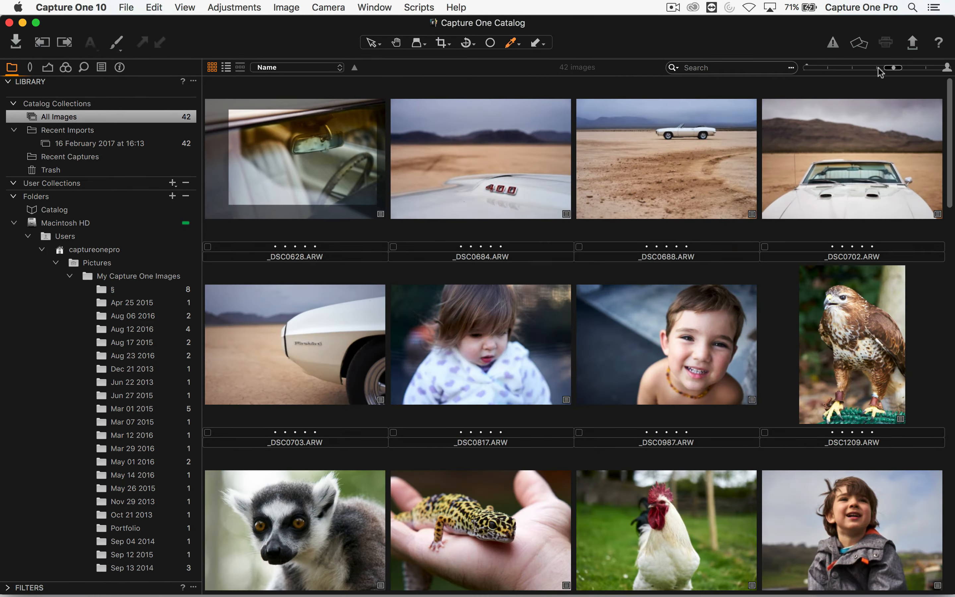
Toggle between the thumbnail grid and the viewer, and show _DSC0702.ARW in the viewer
{"action": "key", "text": "alt+super+v"}
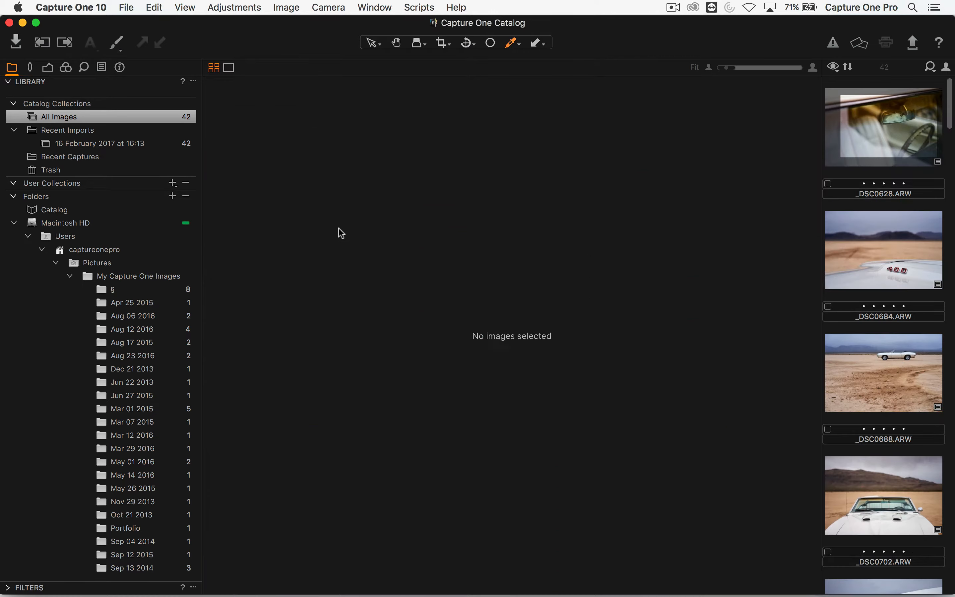
{"action": "key", "text": "alt+super+v"}
{"action": "key", "text": "alt+super+v"}
{"action": "key", "text": "alt+super+v"}
{"action": "left_click", "coordinate": [853, 177]}
{"action": "key", "text": "alt+super+v"}
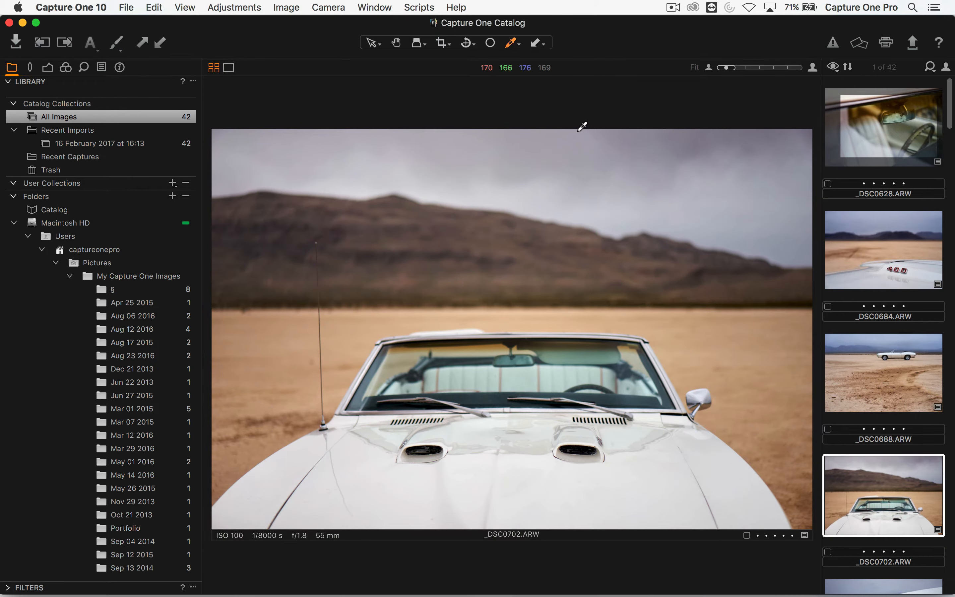
Hide the browser and the tools around _DSC0702.ARW, and bring both back
{"action": "key", "text": "super+b"}
{"action": "key", "text": "super+b"}
{"action": "key", "text": "super+b"}
{"action": "key", "text": "super+t"}
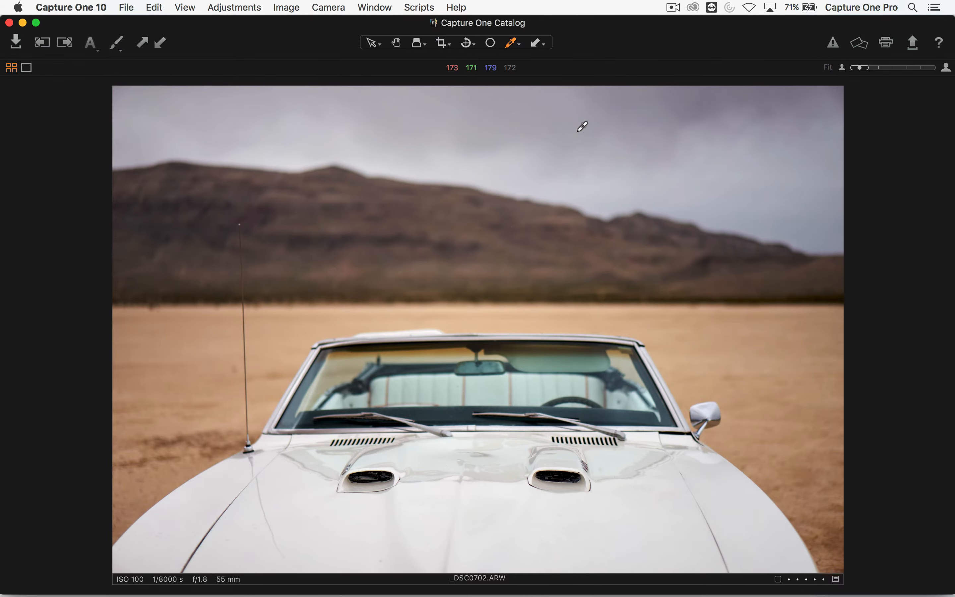
{"action": "key", "text": "super+t"}
{"action": "key", "text": "super+b"}
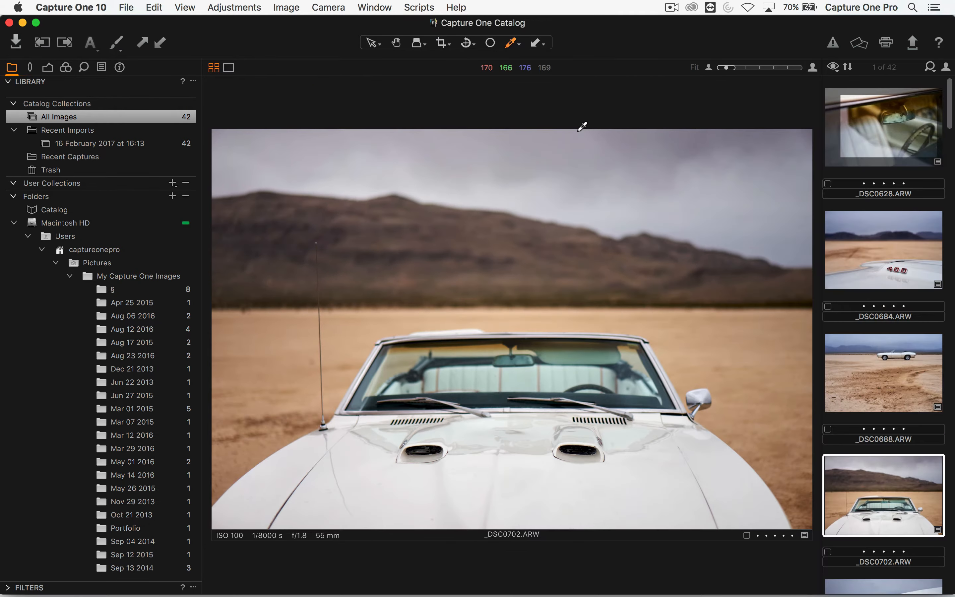
View _DSC0702.ARW in full screen, leaf forward through the images to _DSC1472.ARW, and leave full screen
{"action": "key", "text": "ctrl+super+f"}
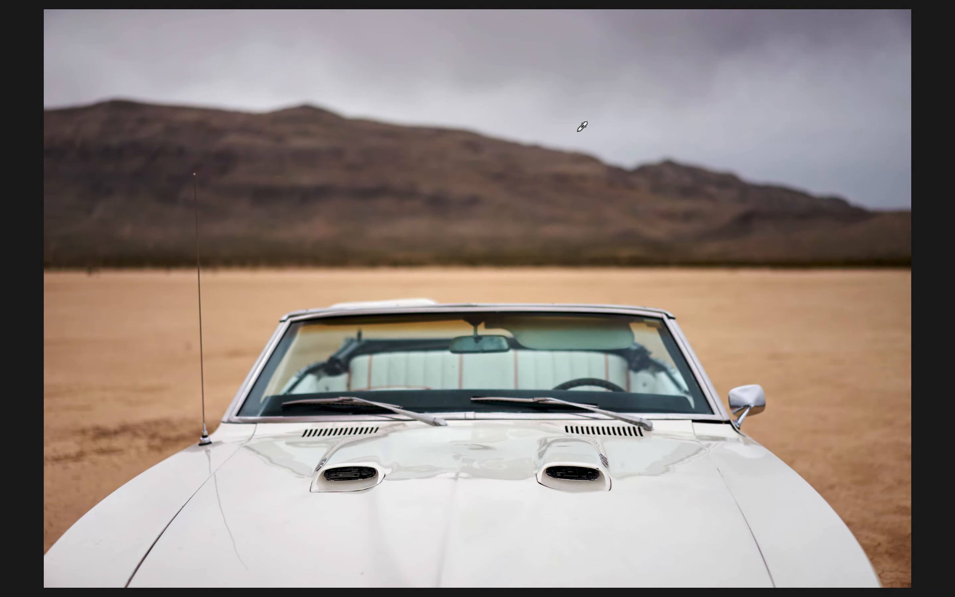
{"action": "key", "text": "Right"}
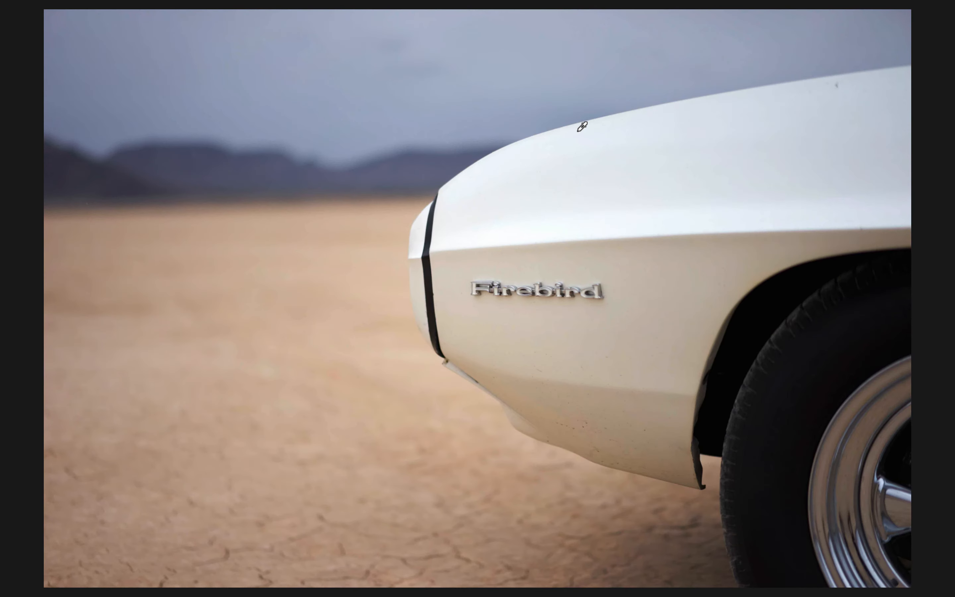
{"action": "key", "text": "Left"}
{"action": "key", "text": "Right"}
{"action": "key", "text": "Right"}
{"action": "key", "text": "Right"}
{"action": "key", "text": "Right"}
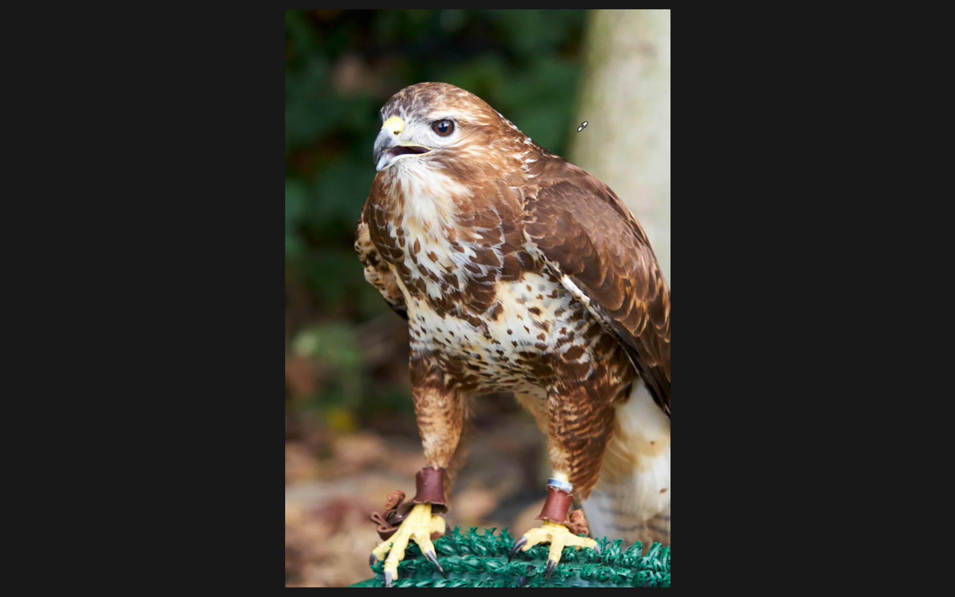
{"action": "key", "text": "Right"}
{"action": "key", "text": "Right"}
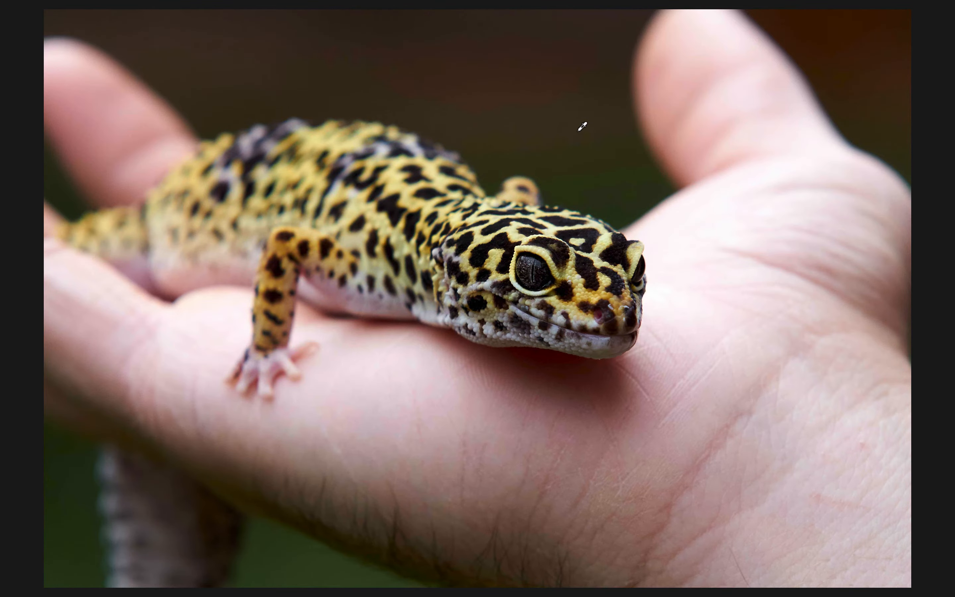
{"action": "key", "text": "Escape"}
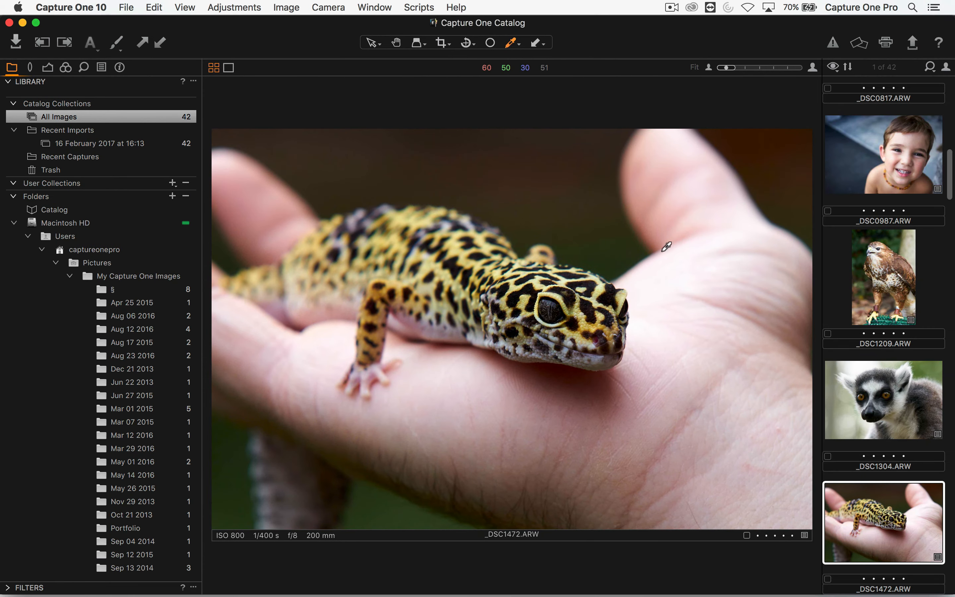
Open the keyboard shortcut summary in the web browser, and move its window off the Capture One workspace
{"action": "left_click", "coordinate": [458, 7]}
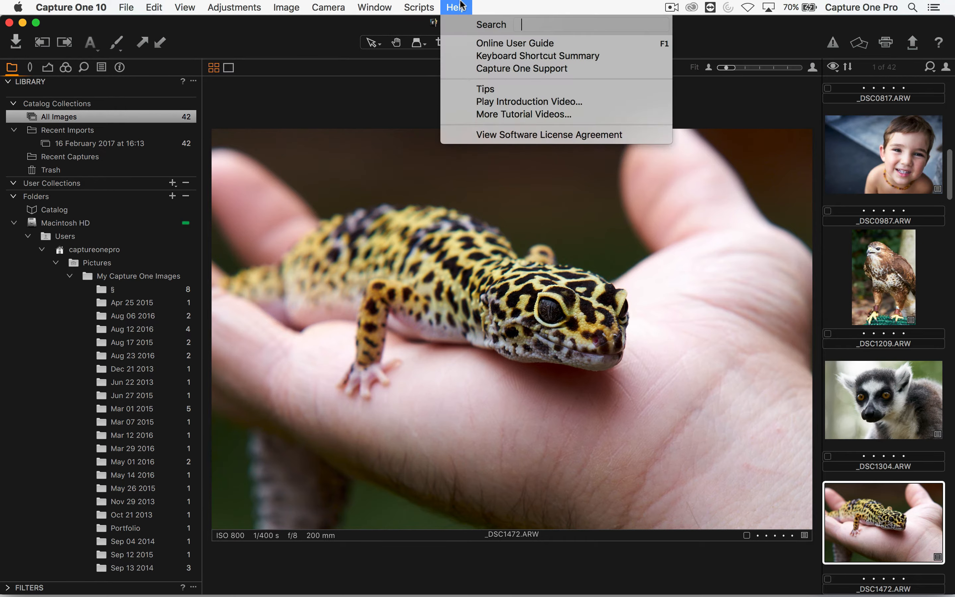
{"action": "left_click", "coordinate": [461, 56]}
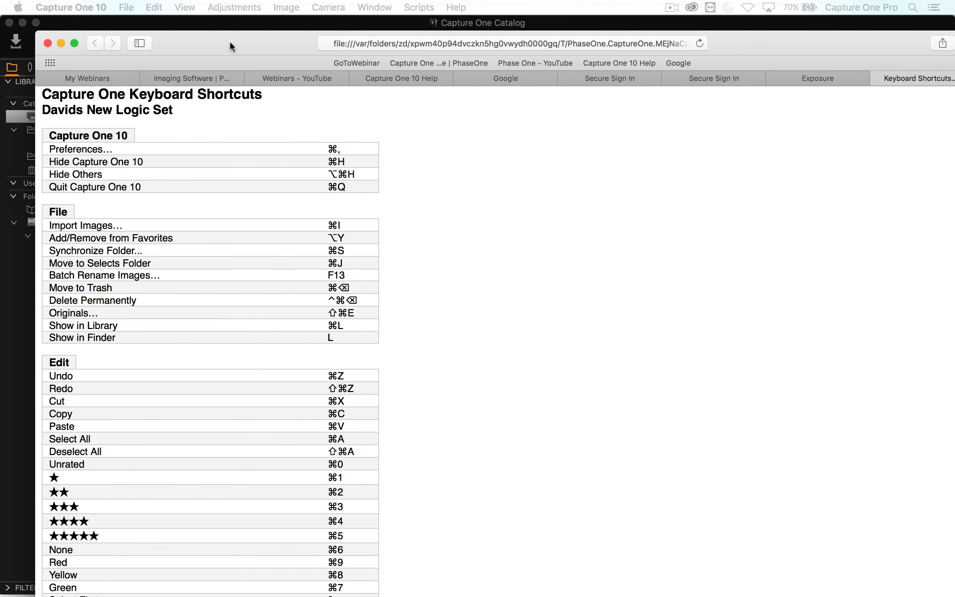
{"action": "left_click_drag", "start_coordinate": [230, 41], "coordinate": [954, 320]}
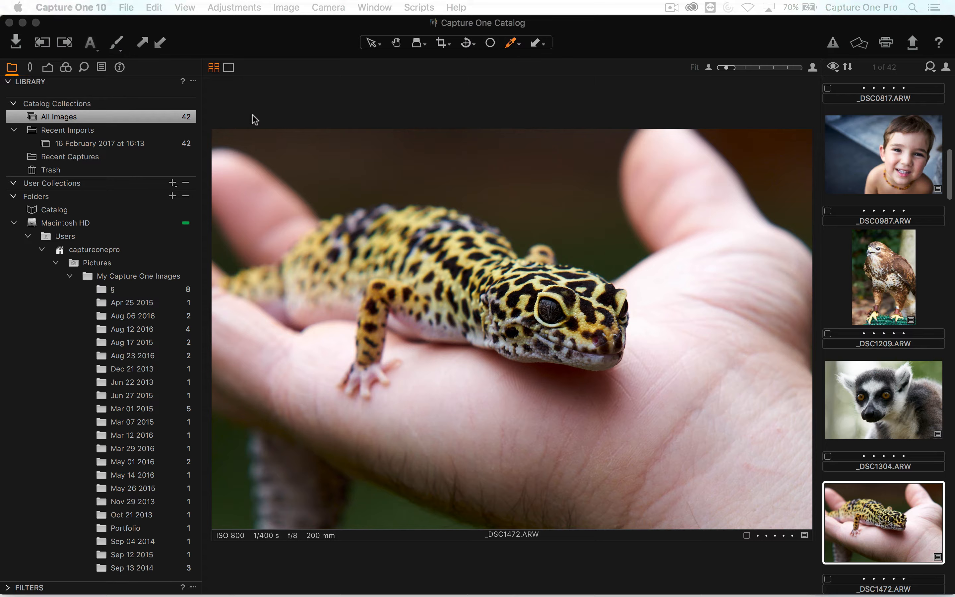
Tour the lens, exposure, color, detail, styles and metadata tools for the gecko image _DSC1472.ARW
{"action": "left_click", "coordinate": [31, 67]}
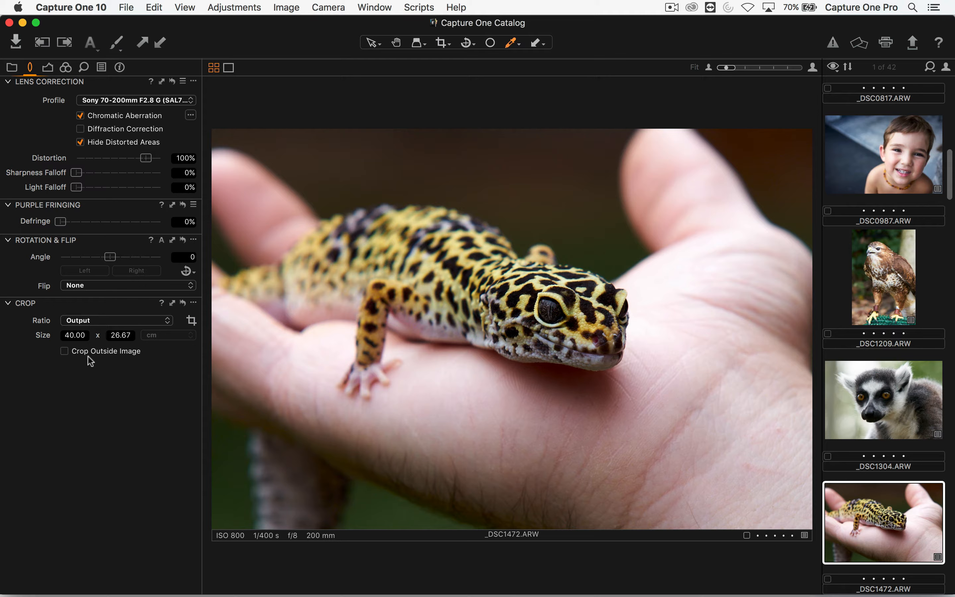
{"action": "left_click", "coordinate": [48, 67]}
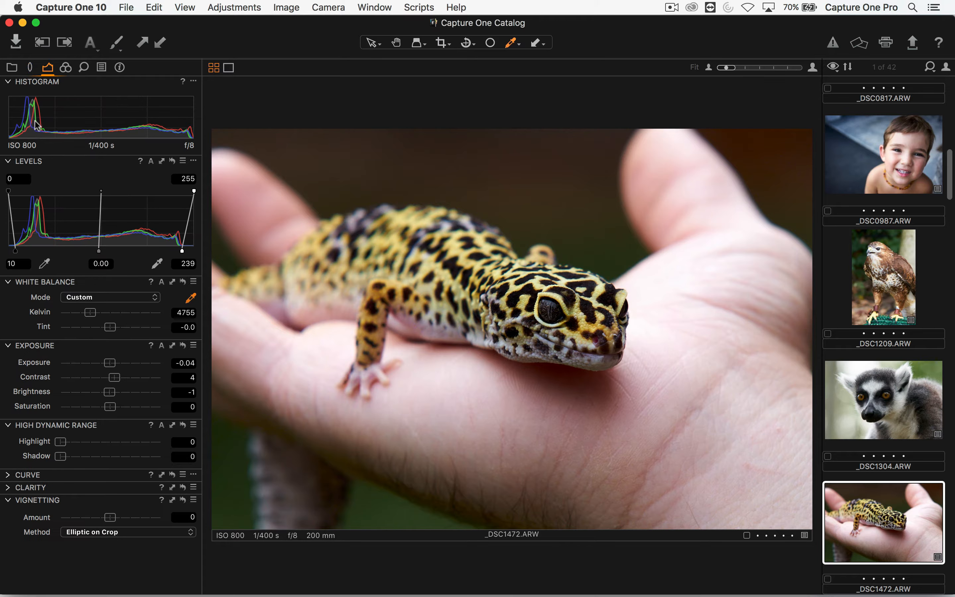
{"action": "left_click", "coordinate": [66, 67]}
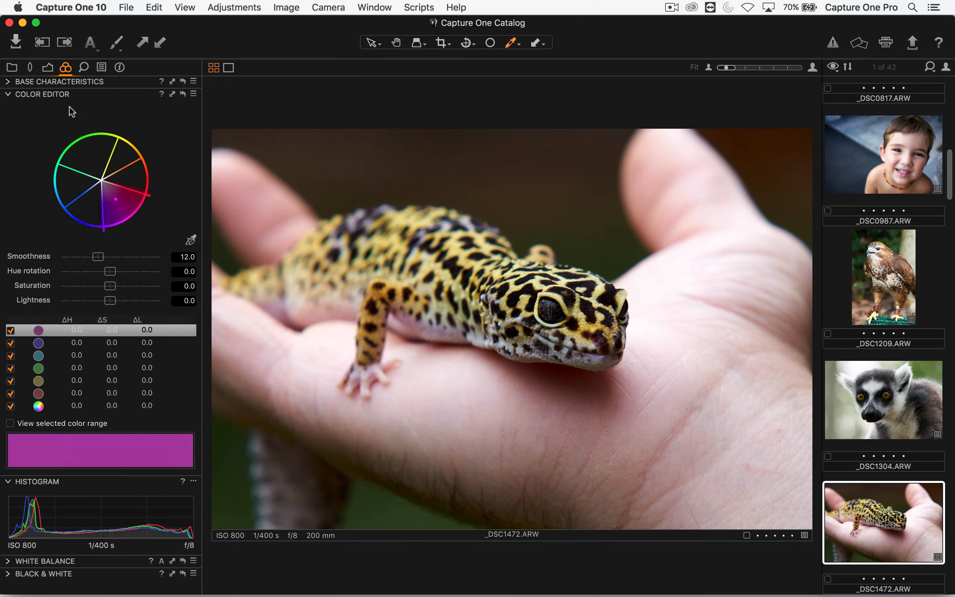
{"action": "left_click", "coordinate": [84, 68]}
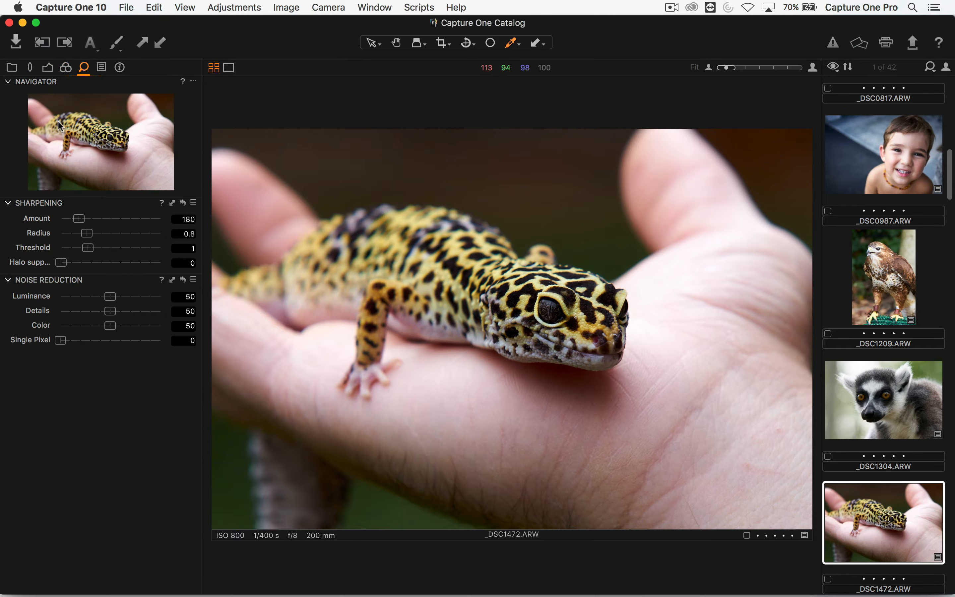
{"action": "left_click", "coordinate": [102, 68]}
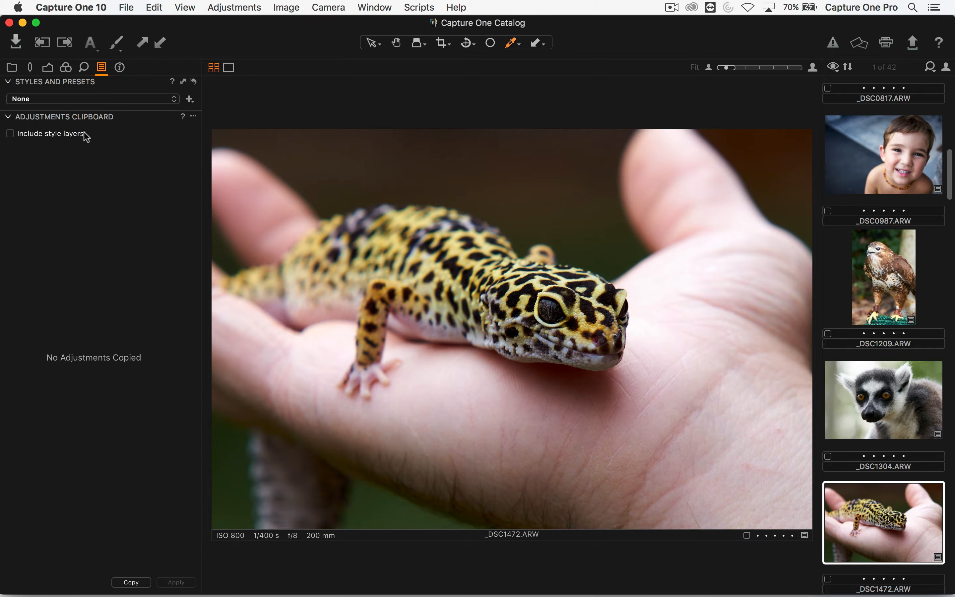
{"action": "left_click", "coordinate": [120, 67]}
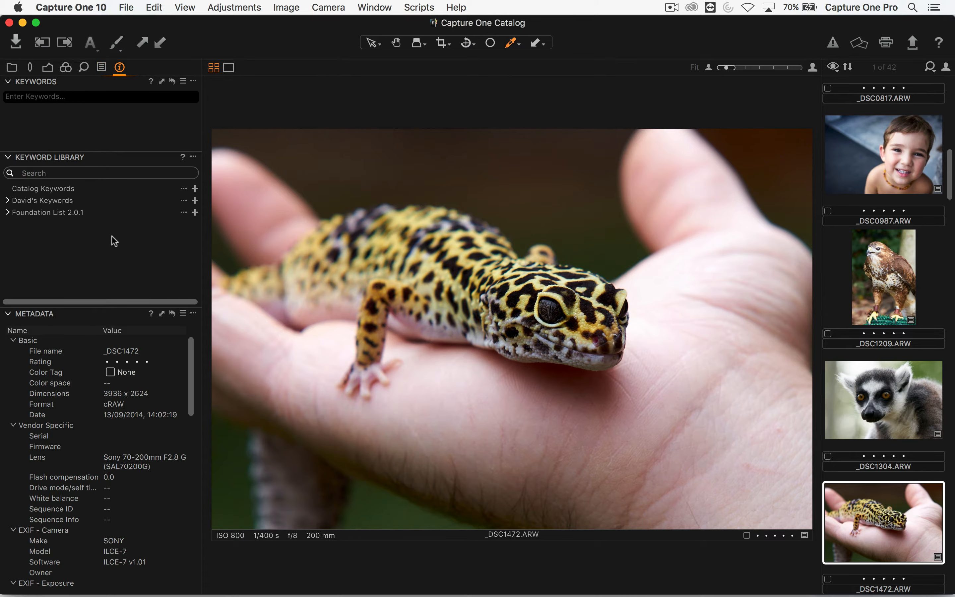
Examine the detected lens profiles of the images from _DSC0703.ARW to _DSC1304.ARW, ending on the boy's portrait _DSC0987.ARW
{"action": "left_click", "coordinate": [30, 68]}
{"action": "left_click", "coordinate": [849, 152]}
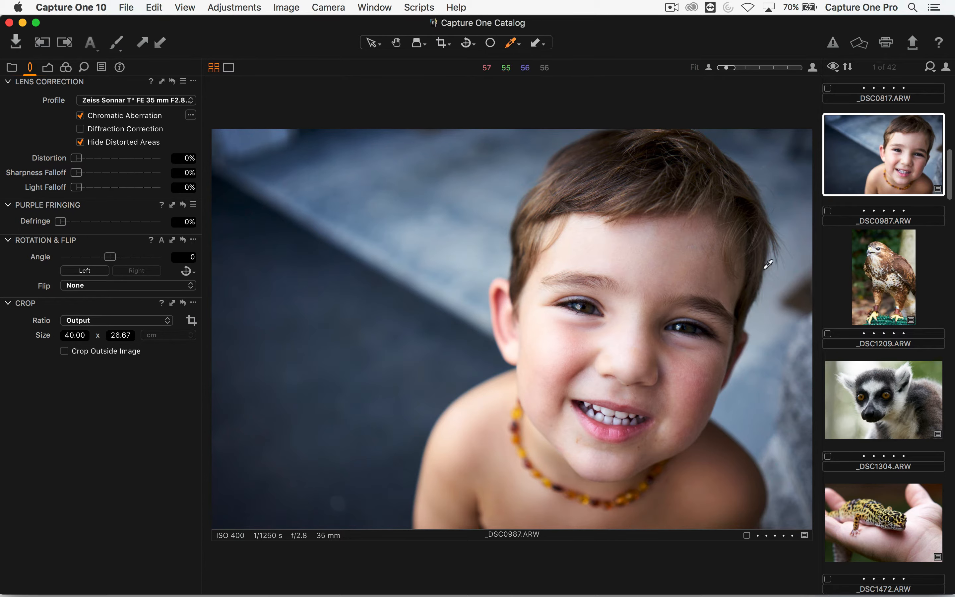
{"action": "key", "text": "Up"}
{"action": "key", "text": "Up"}
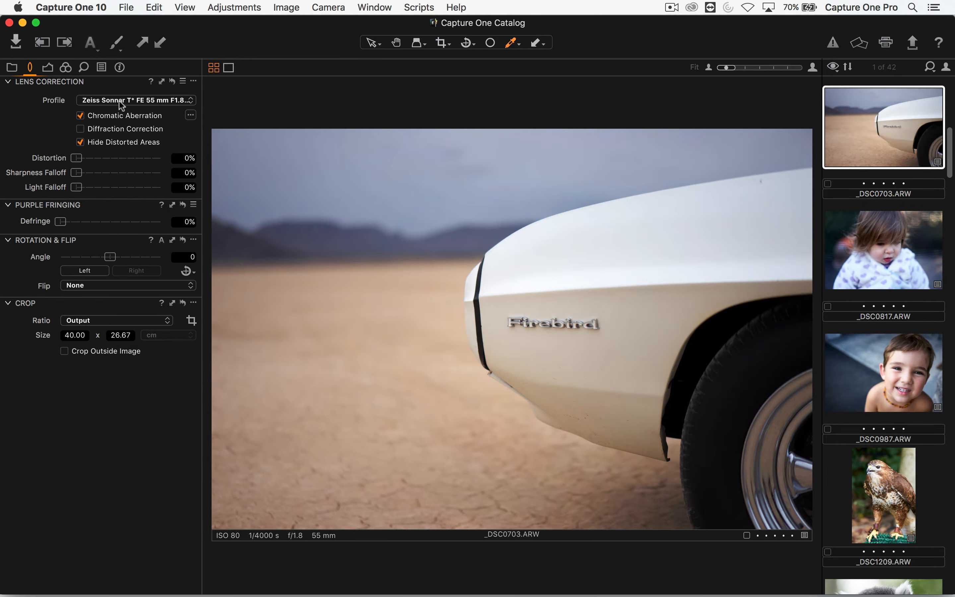
{"action": "key", "text": "Down"}
{"action": "key", "text": "Down"}
{"action": "key", "text": "Down"}
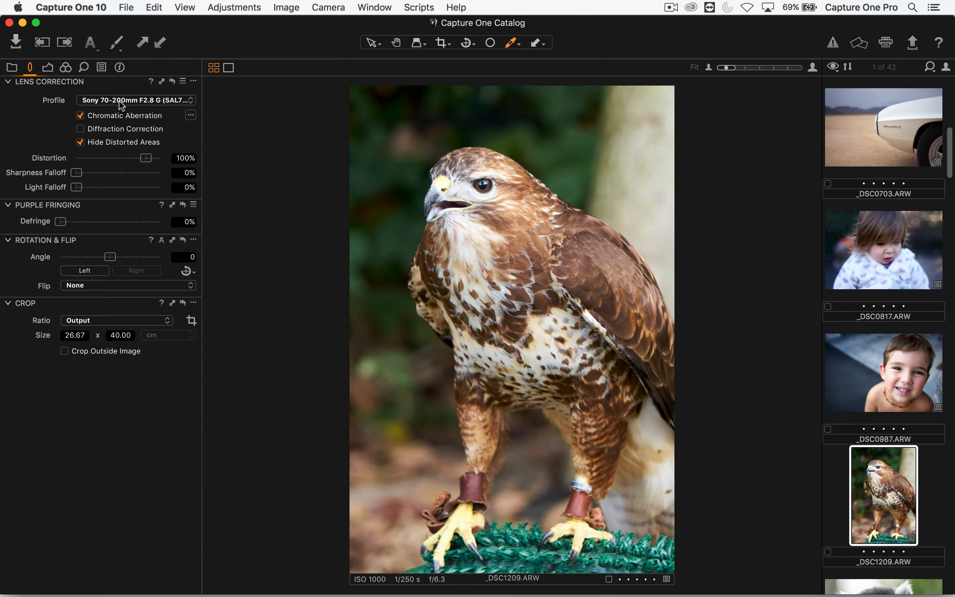
{"action": "key", "text": "Down"}
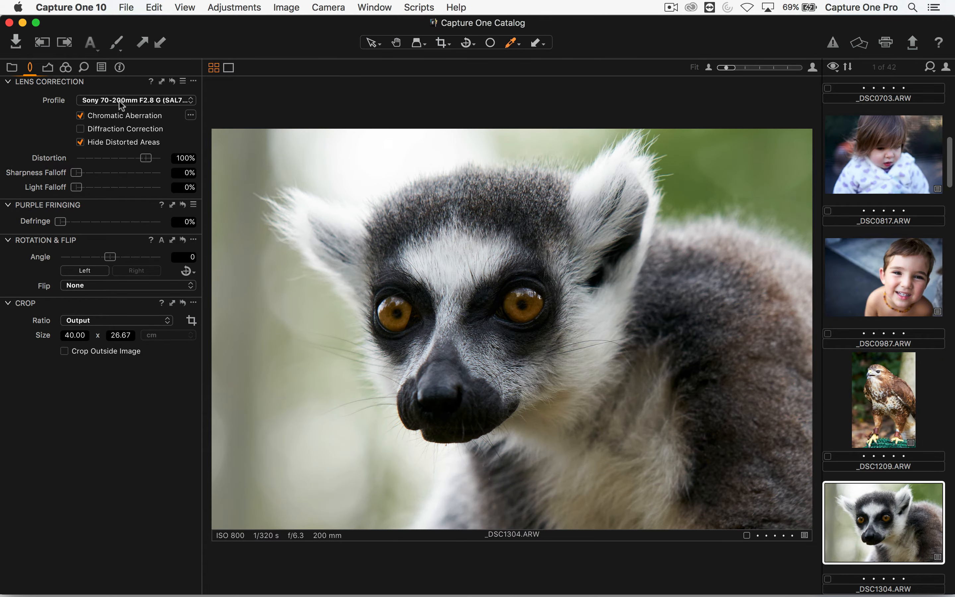
{"action": "key", "text": "Up"}
{"action": "key", "text": "Up"}
{"action": "key", "text": "Up"}
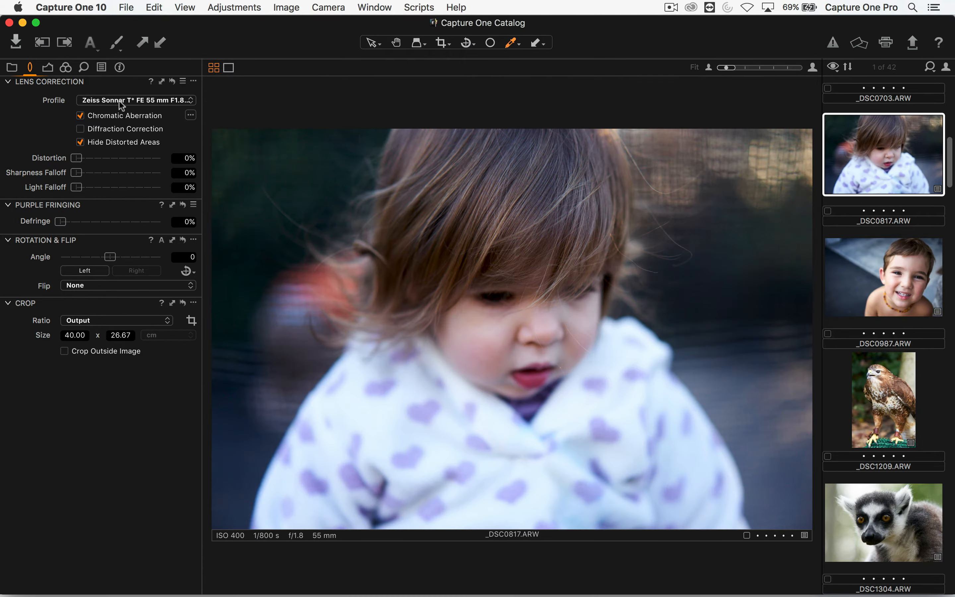
{"action": "key", "text": "Down"}
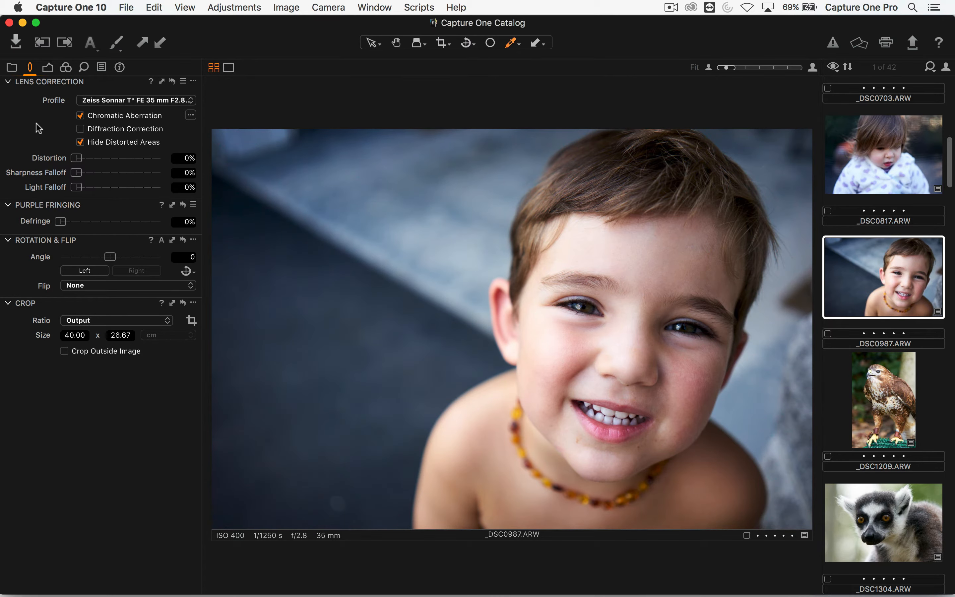
Browse the available Sony lens profiles for _DSC0987.ARW, and close the list without choosing one
{"action": "left_click", "coordinate": [104, 102]}
{"action": "mouse_move", "coordinate": [189, 355]}
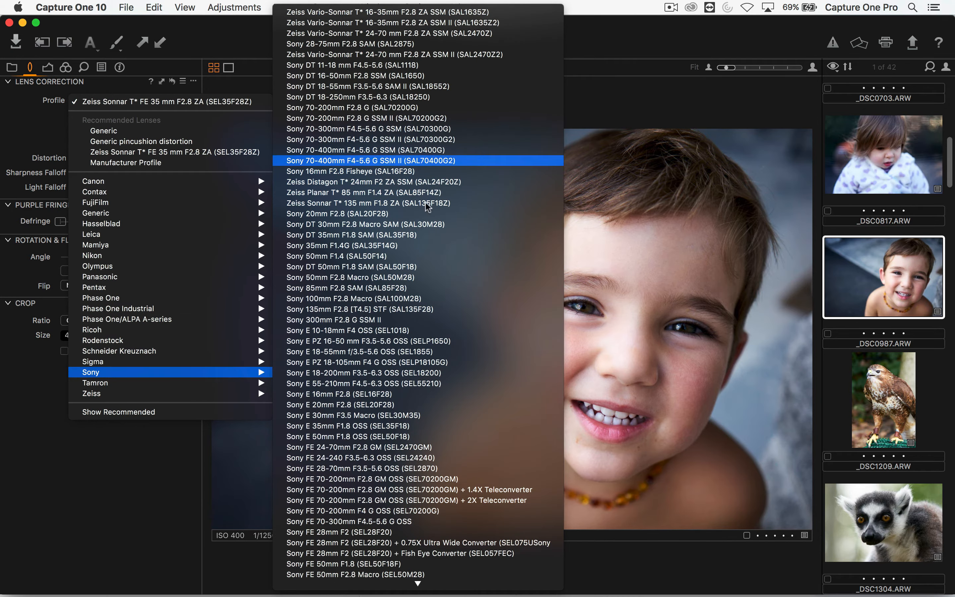
{"action": "mouse_move", "coordinate": [417, 584]}
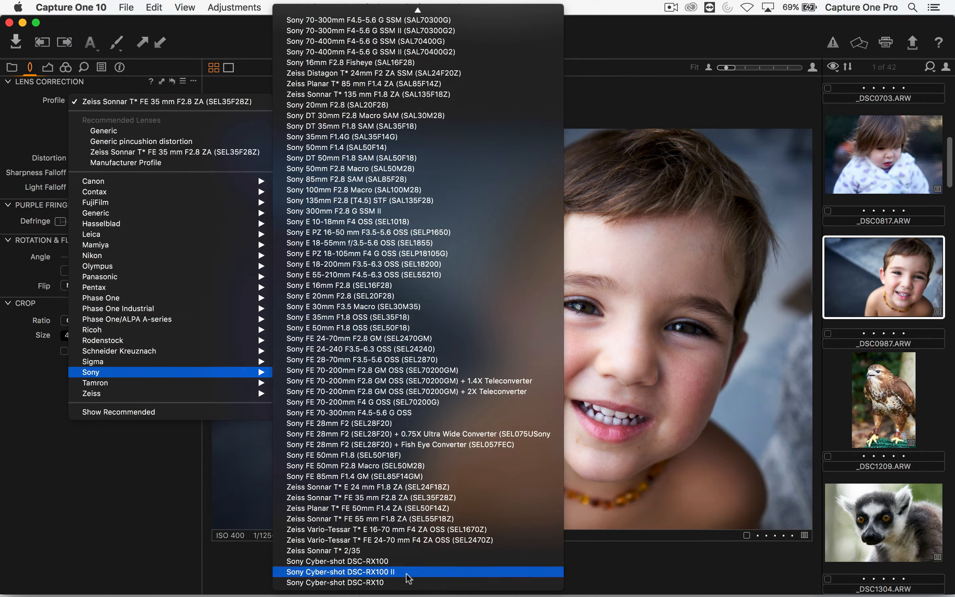
{"action": "left_click", "coordinate": [104, 471]}
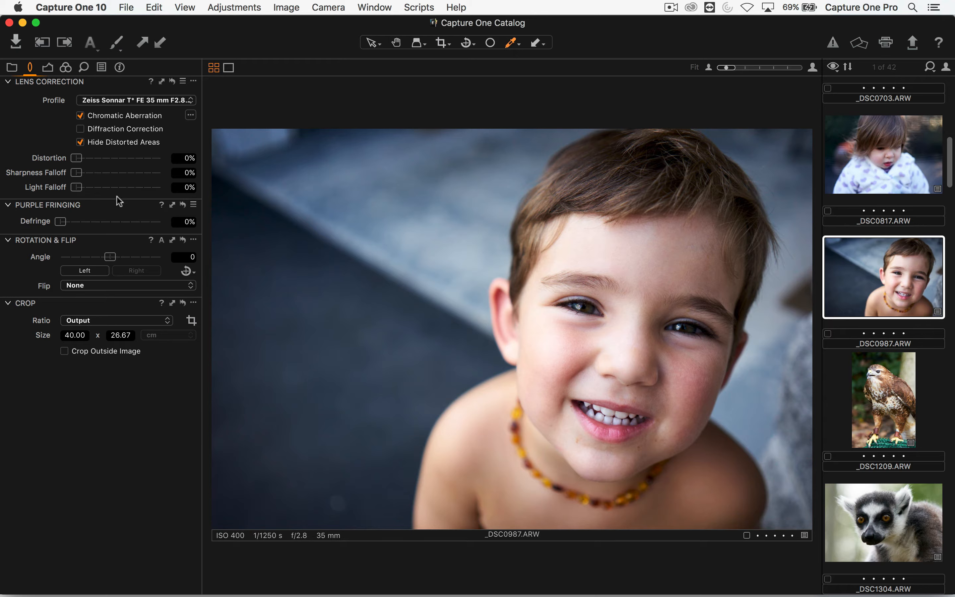
Try the Manufacturer Profile on _DSC0987.ARW, and restore the Zeiss Sonnar T* FE 35 mm F2.8 ZA (SEL35F28Z) profile
{"action": "left_click", "coordinate": [119, 99]}
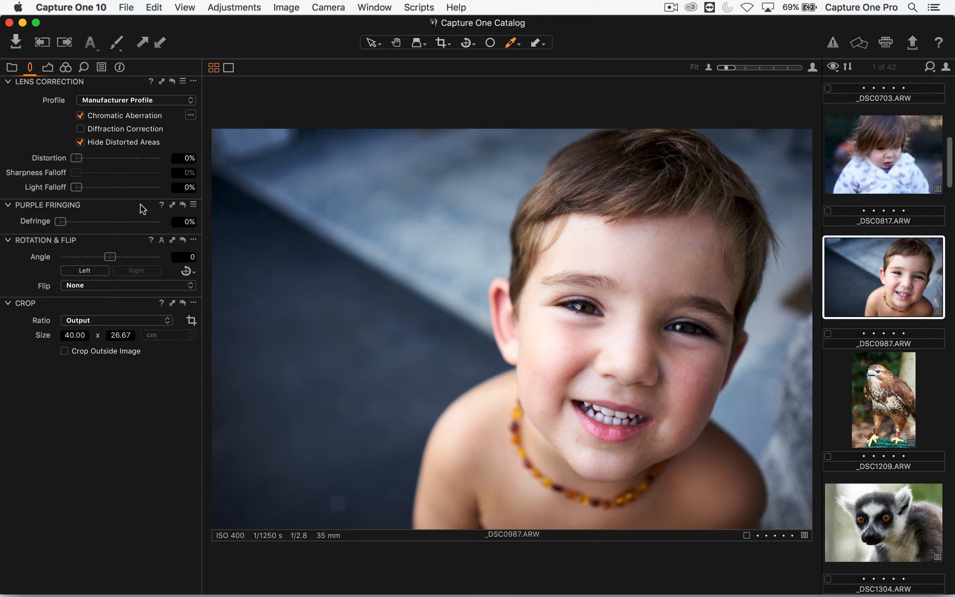
{"action": "left_click", "coordinate": [115, 101]}
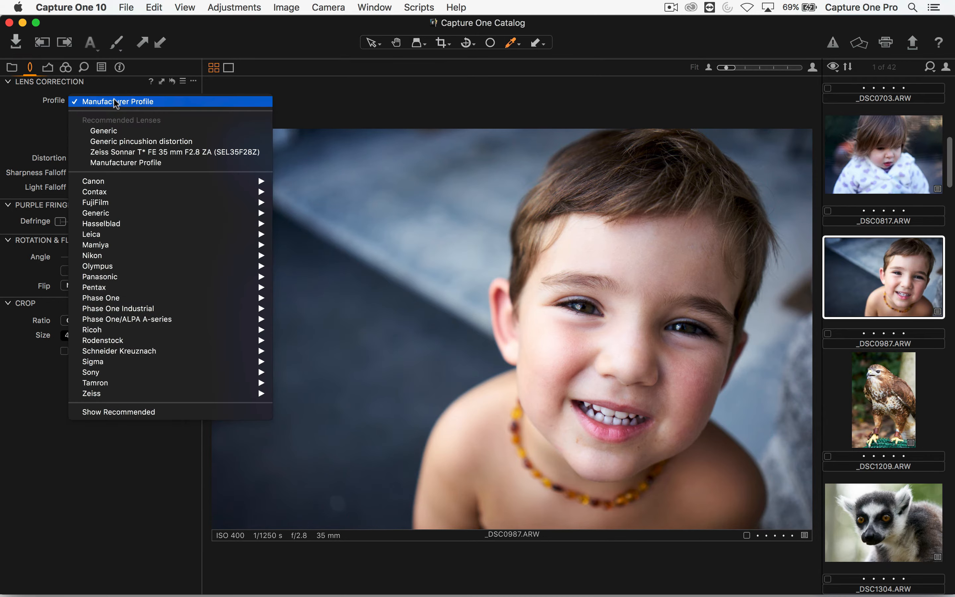
{"action": "left_click", "coordinate": [141, 154]}
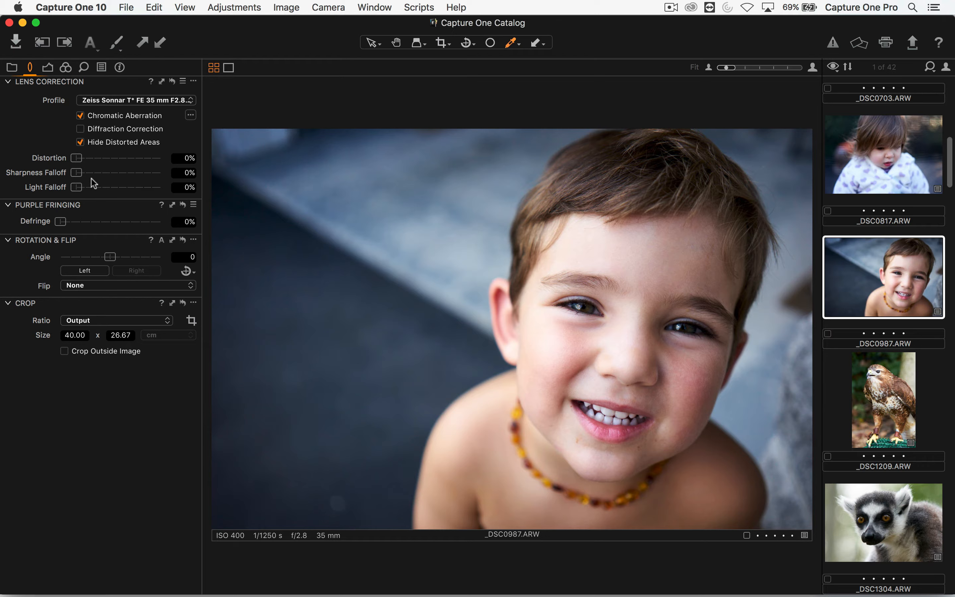
Try a lens distortion correction of 100% on _DSC0987.ARW, and set it back to 0%
{"action": "mouse_move", "coordinate": [91, 179]}
{"action": "left_mouse_down"}
{"action": "mouse_move", "coordinate": [137, 177]}
{"action": "mouse_move", "coordinate": [78, 175]}
{"action": "left_mouse_up"}
{"action": "left_click", "coordinate": [180, 157]}
{"action": "type", "text": "100"}
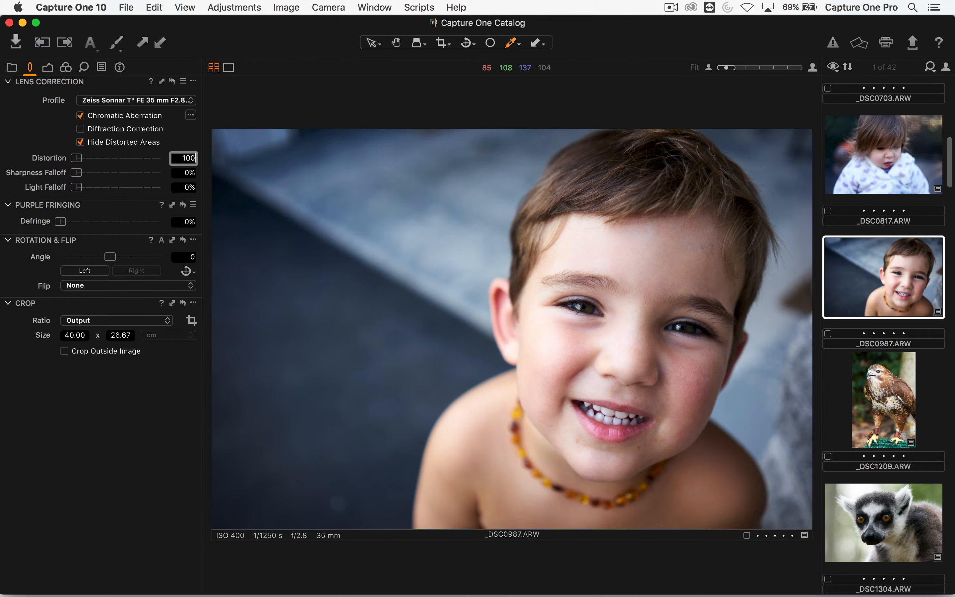
{"action": "key", "text": "Tab"}
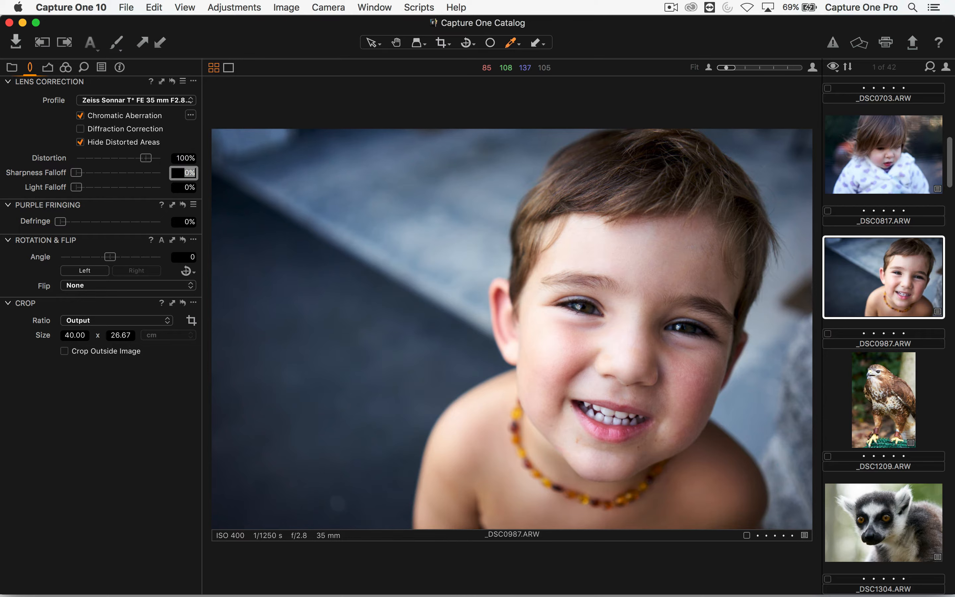
{"action": "key", "text": "shift+Tab"}
{"action": "type", "text": "0"}
{"action": "key", "text": "Tab"}
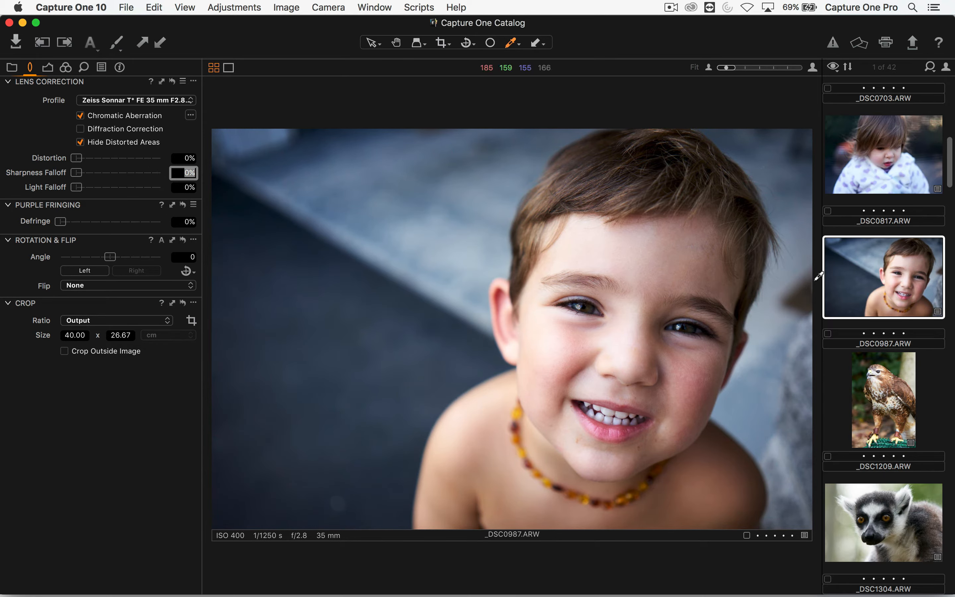
Show the cliff image DSC00101.ARW in the viewer, and set its lens distortion correction to 95%
{"action": "scroll", "coordinate": [908, 316], "scroll_direction": "down", "scroll_amount": 10}
{"action": "scroll", "coordinate": [927, 373], "scroll_direction": "down", "scroll_amount": 10}
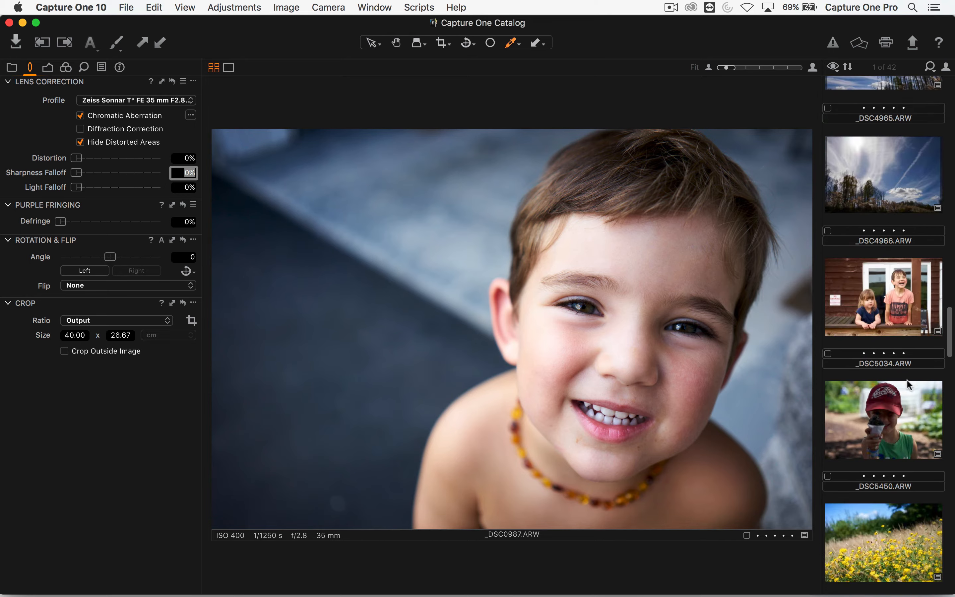
{"action": "scroll", "coordinate": [903, 276], "scroll_direction": "down", "scroll_amount": 10}
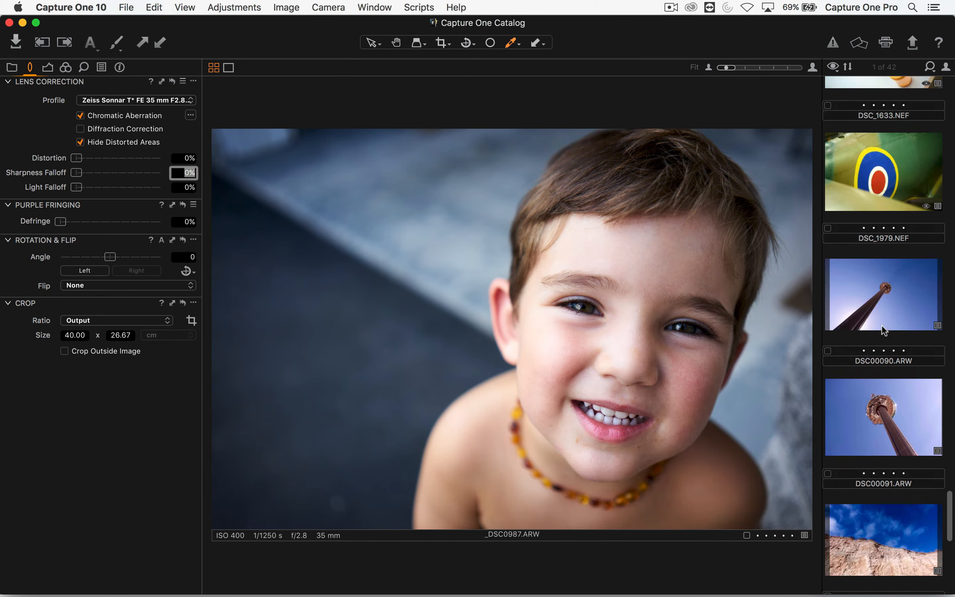
{"action": "left_click", "coordinate": [898, 371]}
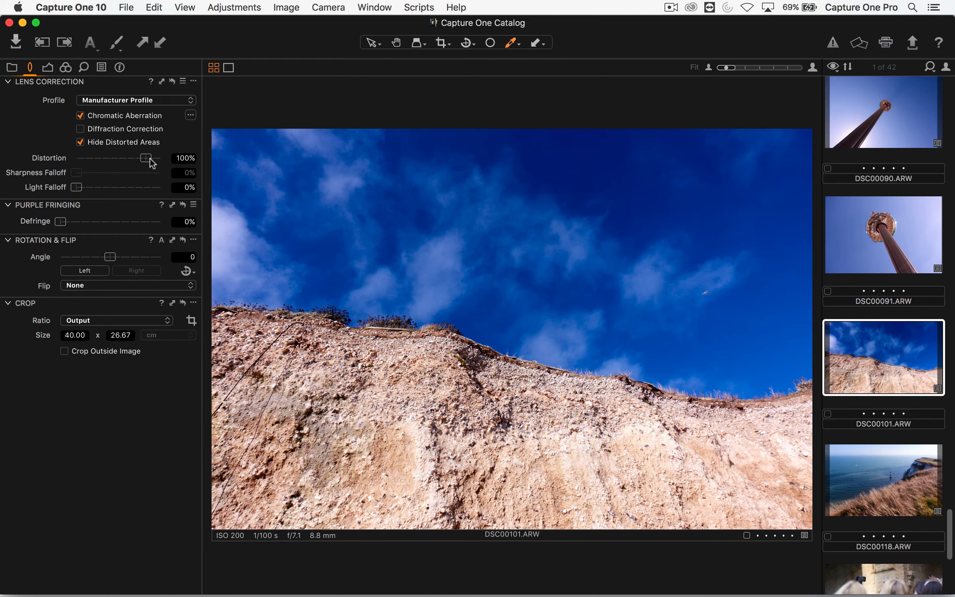
{"action": "mouse_move", "coordinate": [145, 158]}
{"action": "left_mouse_down"}
{"action": "mouse_move", "coordinate": [43, 157]}
{"action": "mouse_move", "coordinate": [146, 158]}
{"action": "left_mouse_up"}
{"action": "left_click_drag", "start_coordinate": [77, 158], "coordinate": [143, 158]}
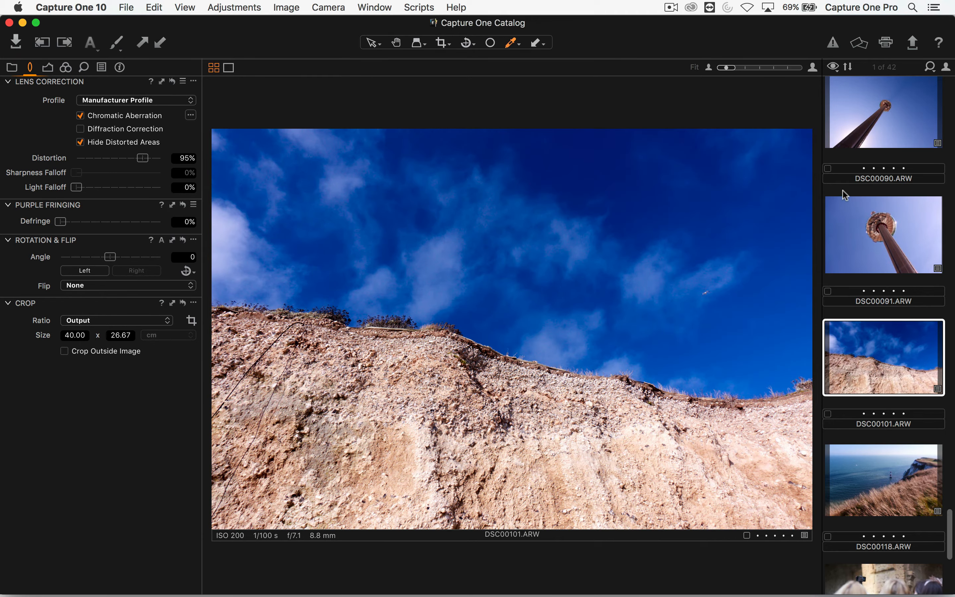
Show DSC00090.ARW and the rooster image _DSC1728.ARW, and examine the recommended lens profiles for the rooster image
{"action": "scroll", "coordinate": [843, 194], "scroll_direction": "up", "scroll_amount": 1}
{"action": "left_click", "coordinate": [886, 145]}
{"action": "scroll", "coordinate": [882, 219], "scroll_direction": "up", "scroll_amount": 15}
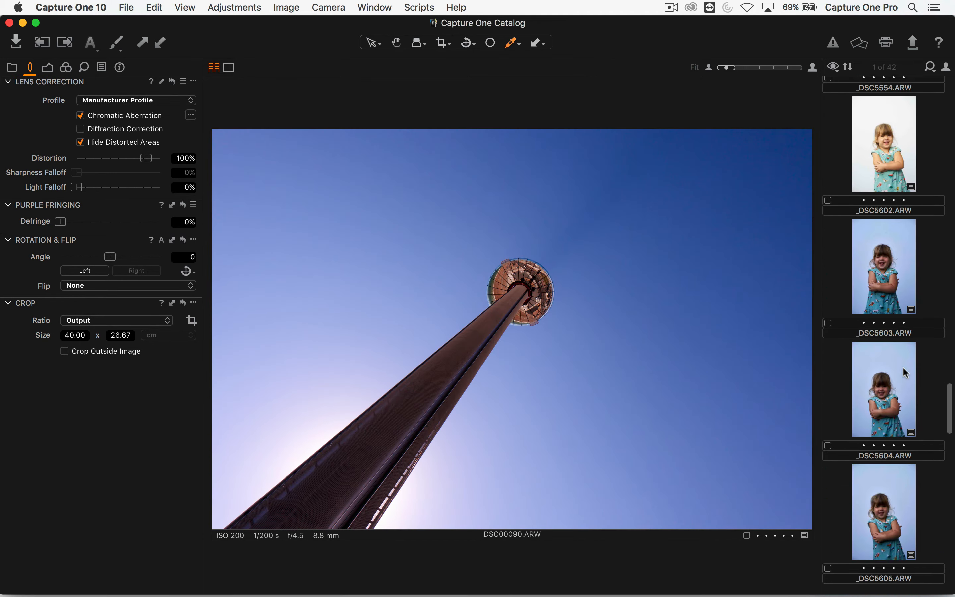
{"action": "scroll", "coordinate": [904, 371], "scroll_direction": "up", "scroll_amount": 15}
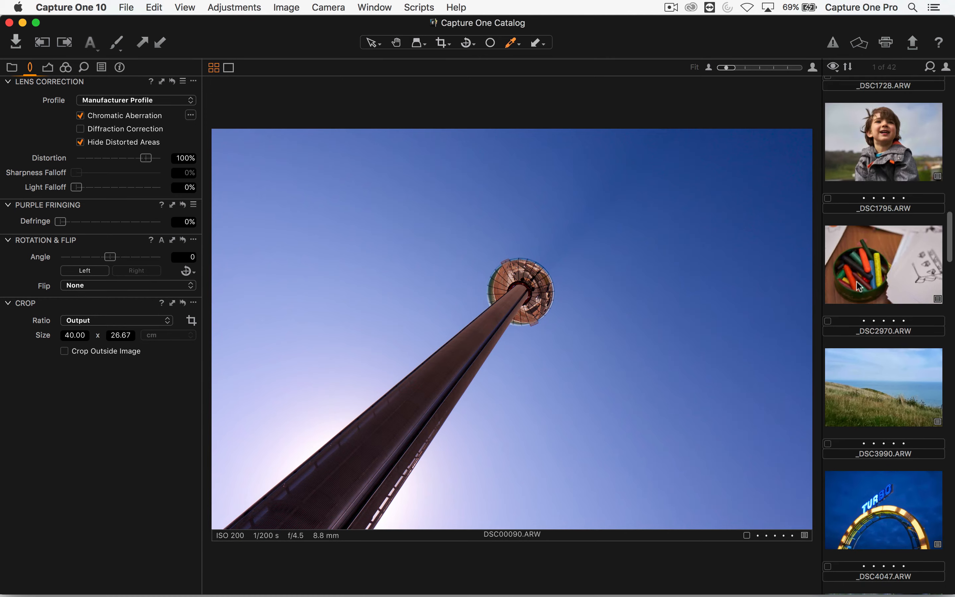
{"action": "scroll", "coordinate": [859, 287], "scroll_direction": "up", "scroll_amount": 6}
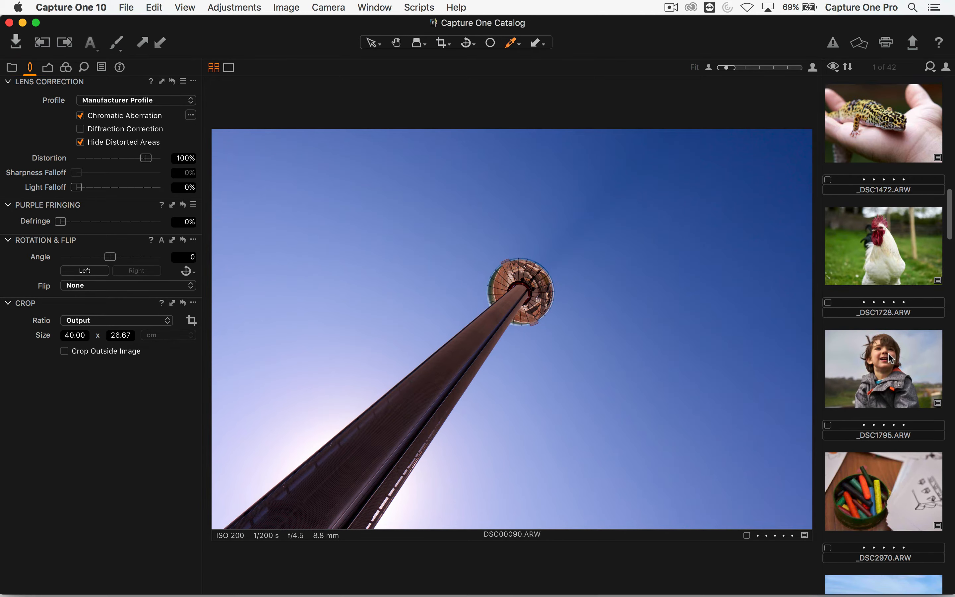
{"action": "left_click", "coordinate": [890, 357]}
{"action": "left_click", "coordinate": [896, 255]}
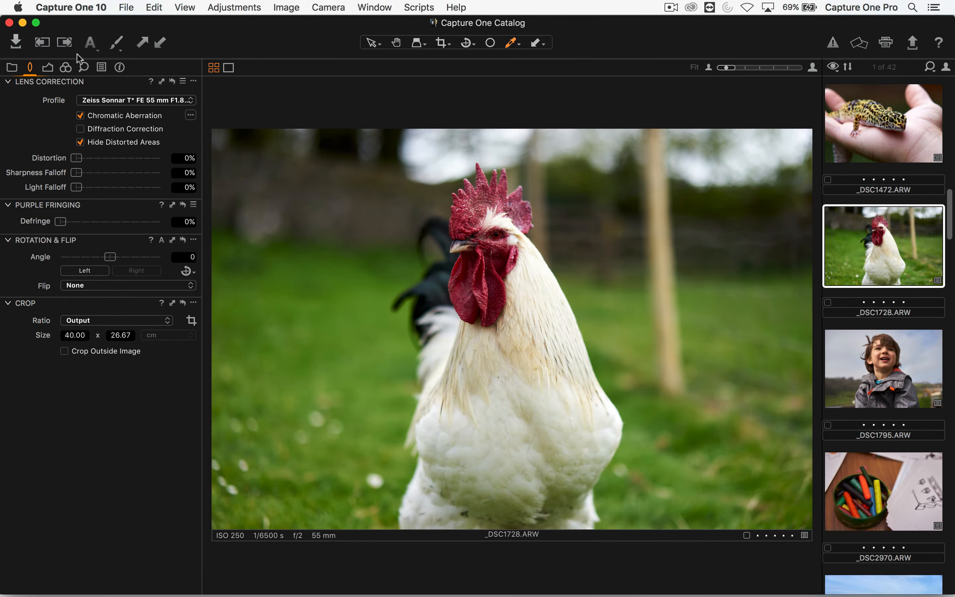
{"action": "left_click", "coordinate": [152, 100]}
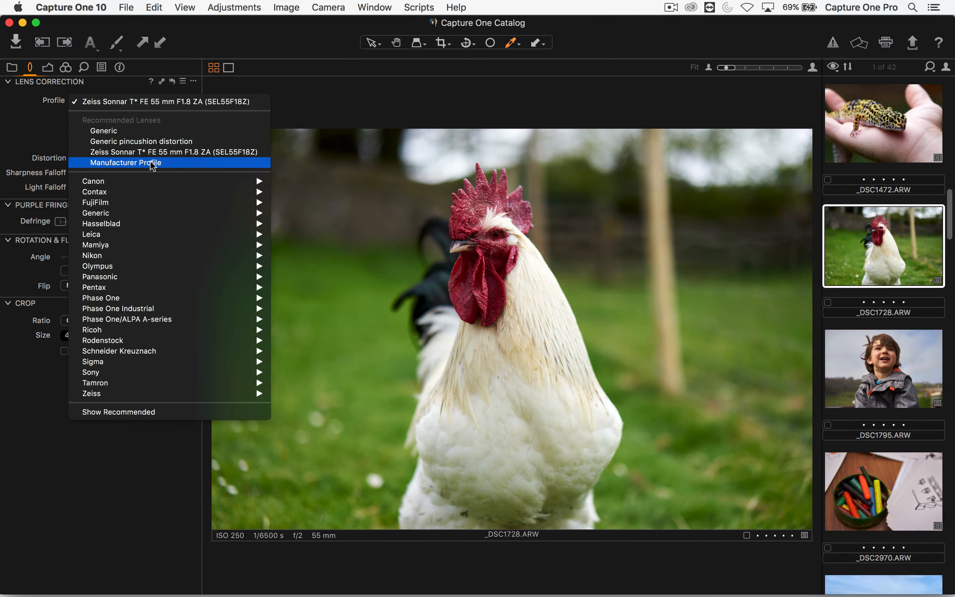
{"action": "left_click", "coordinate": [37, 131]}
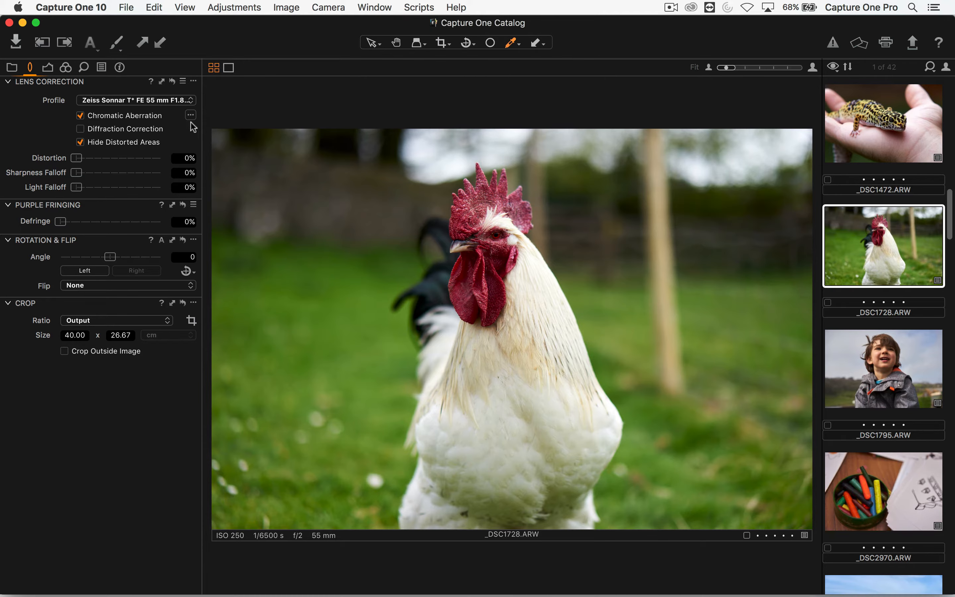
Set the lens profile of _DSC1728.ARW to Manufacturer Profile, and view the default lens correction option without changing it
{"action": "left_click", "coordinate": [158, 104]}
{"action": "mouse_move", "coordinate": [198, 375]}
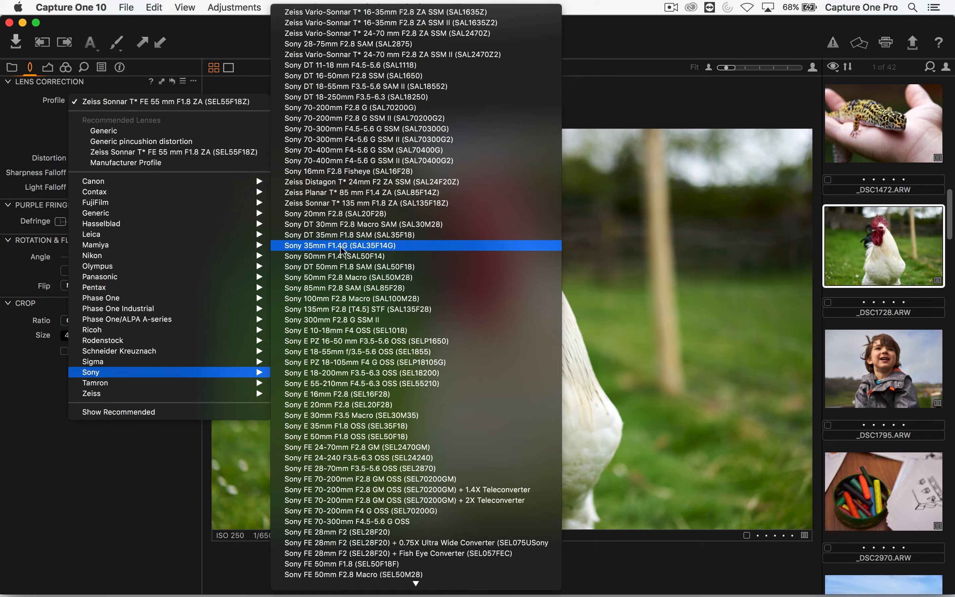
{"action": "left_click", "coordinate": [200, 156]}
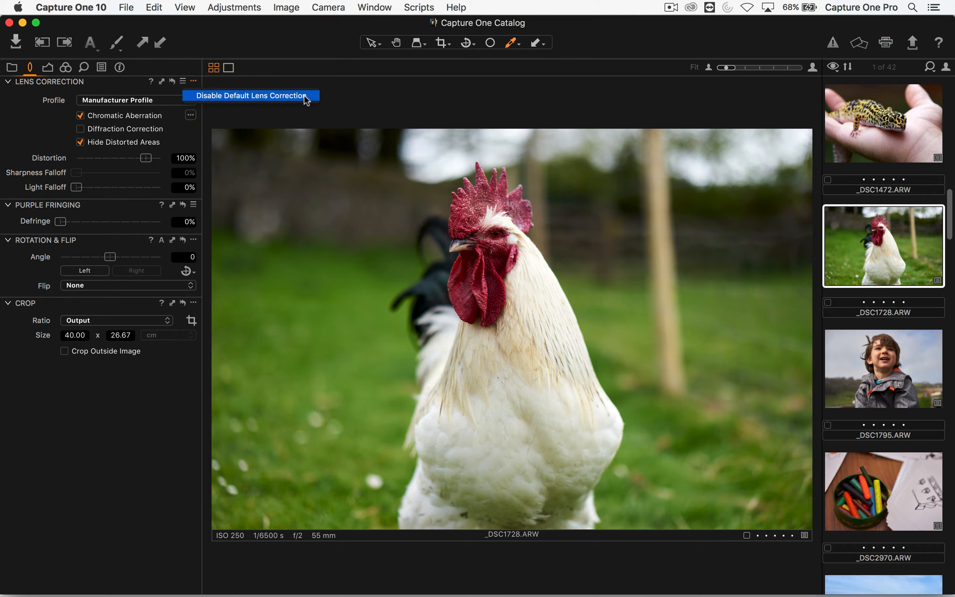
{"action": "left_click", "coordinate": [384, 94]}
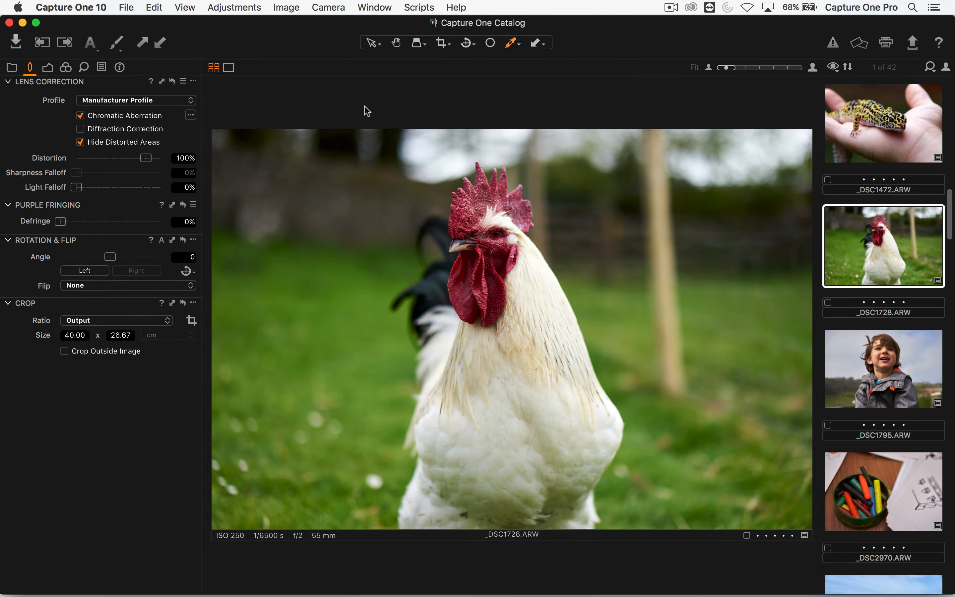
Show the exposure tools and the girl's portrait _DSC5602.ARW in the viewer, with the image browser hidden
{"action": "key", "text": "alt+super+v"}
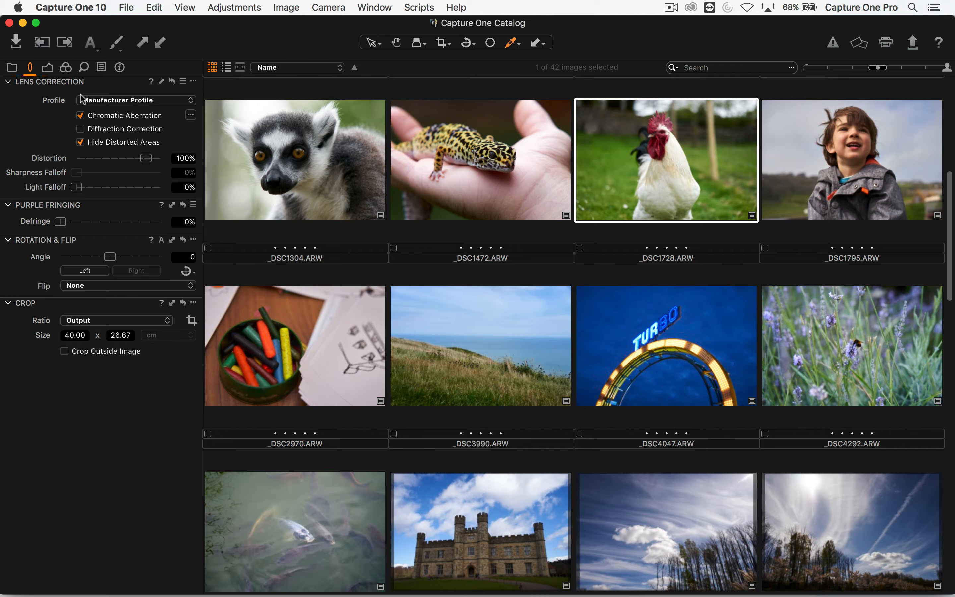
{"action": "left_click", "coordinate": [48, 68]}
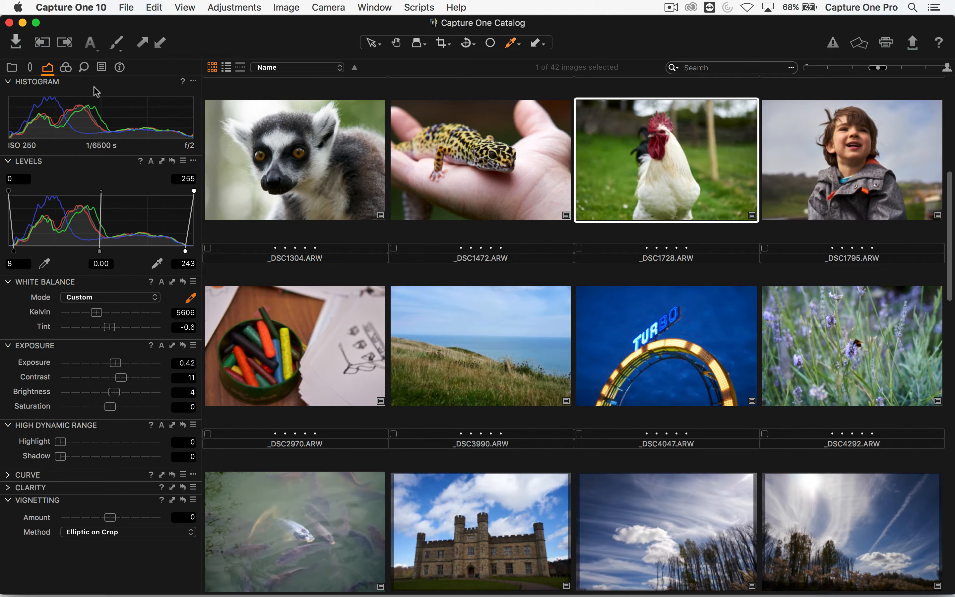
{"action": "scroll", "coordinate": [430, 319], "scroll_direction": "down", "scroll_amount": 15}
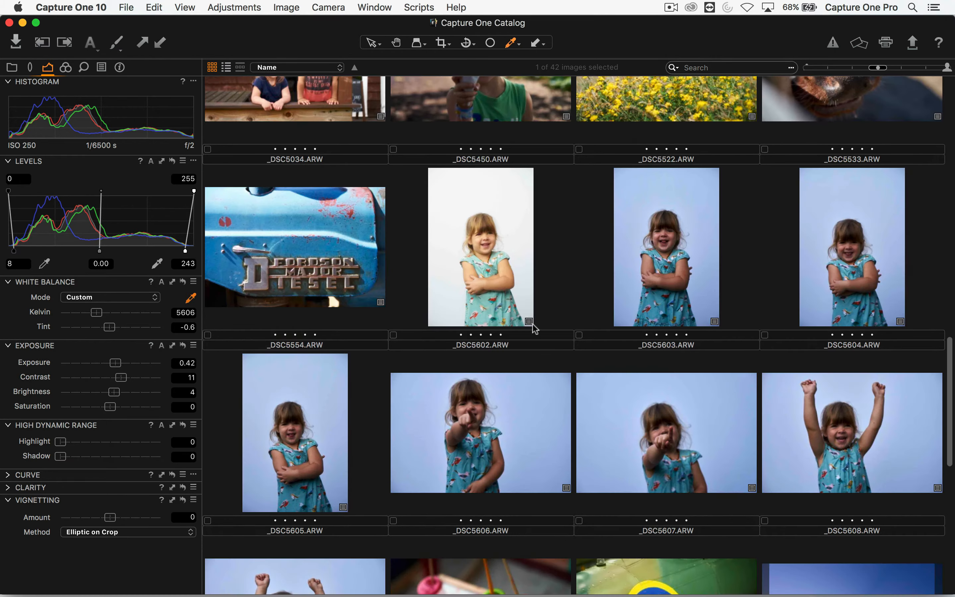
{"action": "scroll", "coordinate": [558, 294], "scroll_direction": "up", "scroll_amount": 5}
{"action": "double_click", "coordinate": [499, 213]}
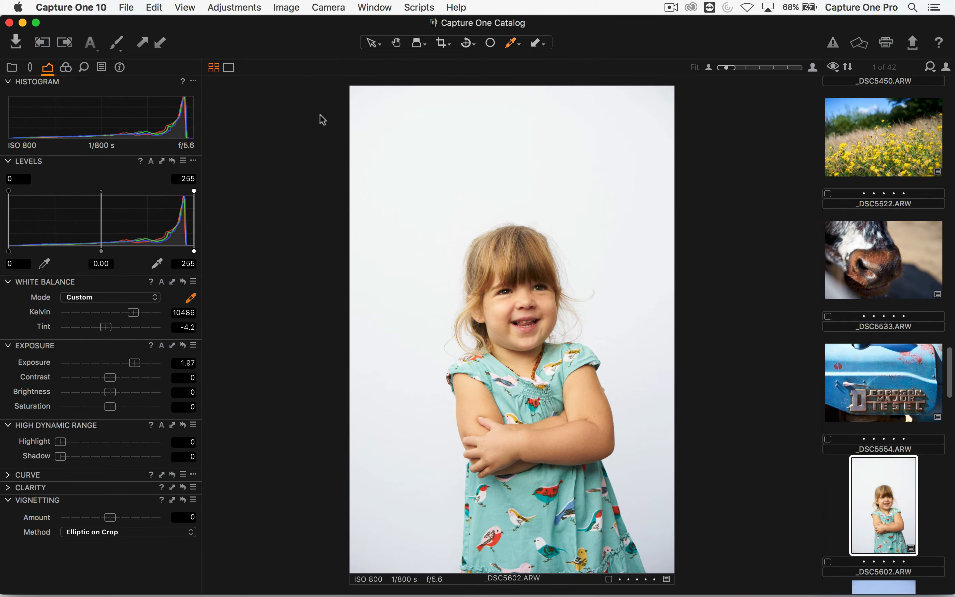
{"action": "key", "text": "super+b"}
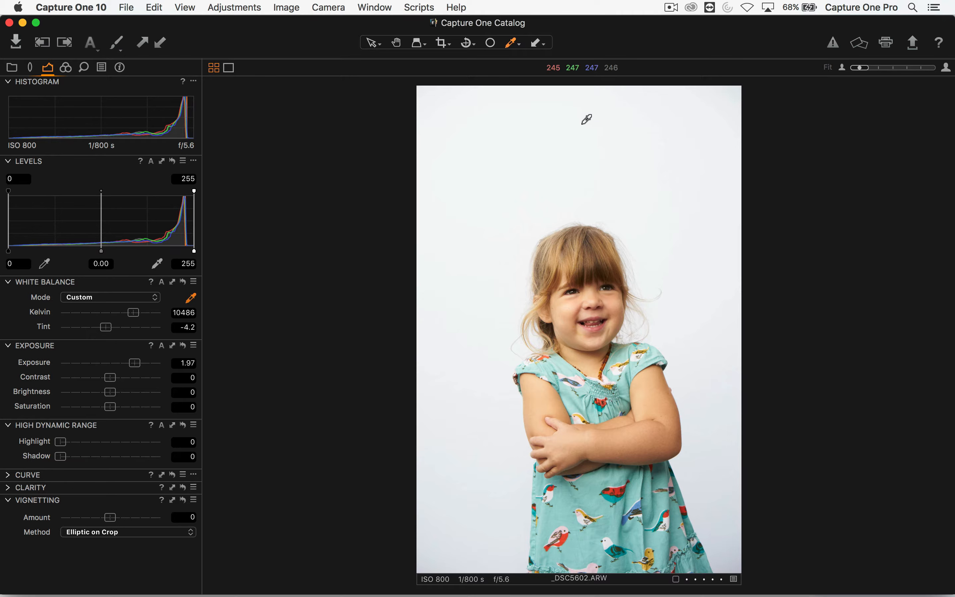
Reset all adjustments of _DSC5602.ARW, and neutralise its white balance by sampling the wall behind the girl
{"action": "left_click", "coordinate": [232, 6]}
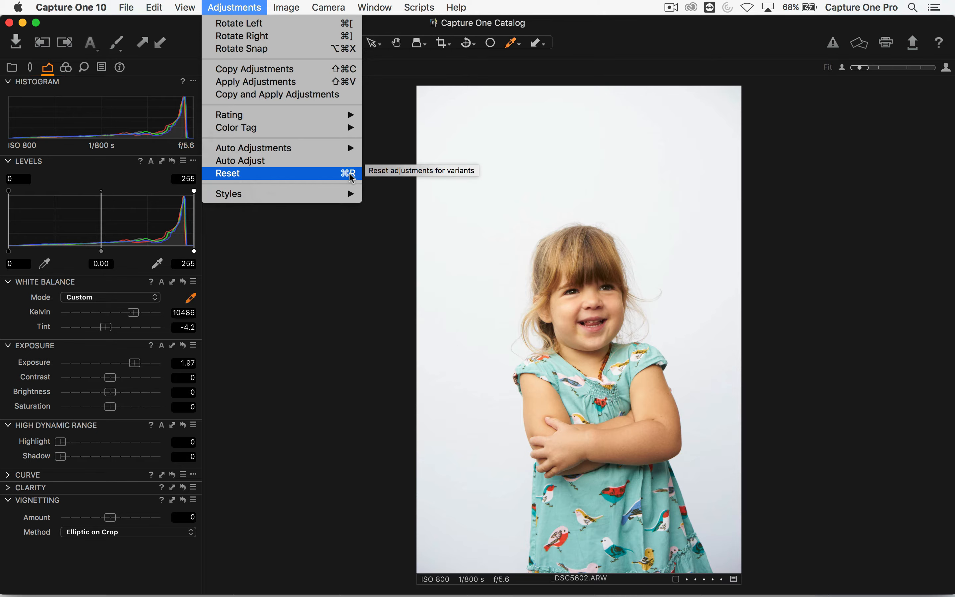
{"action": "left_click", "coordinate": [350, 174]}
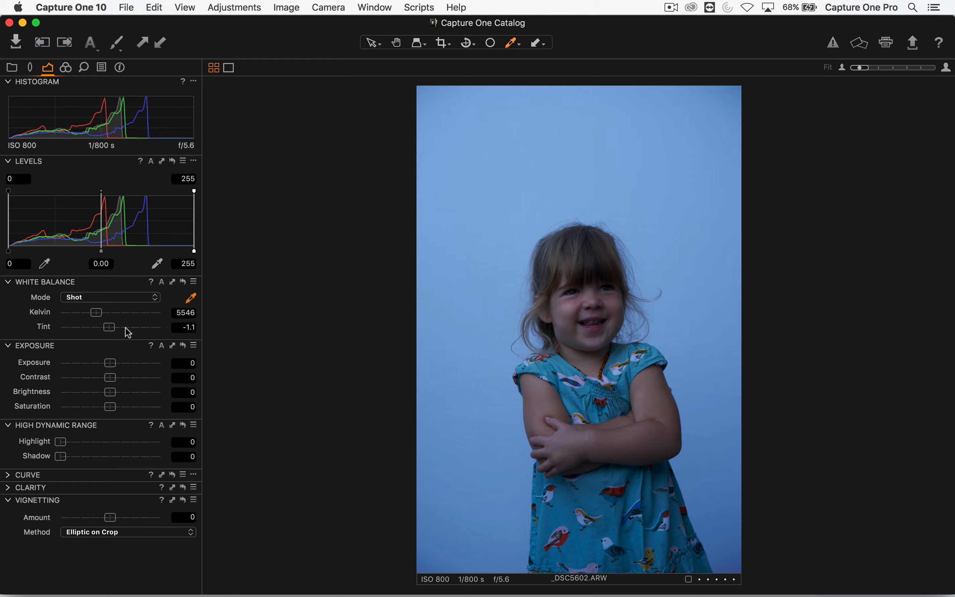
{"action": "left_click", "coordinate": [114, 301]}
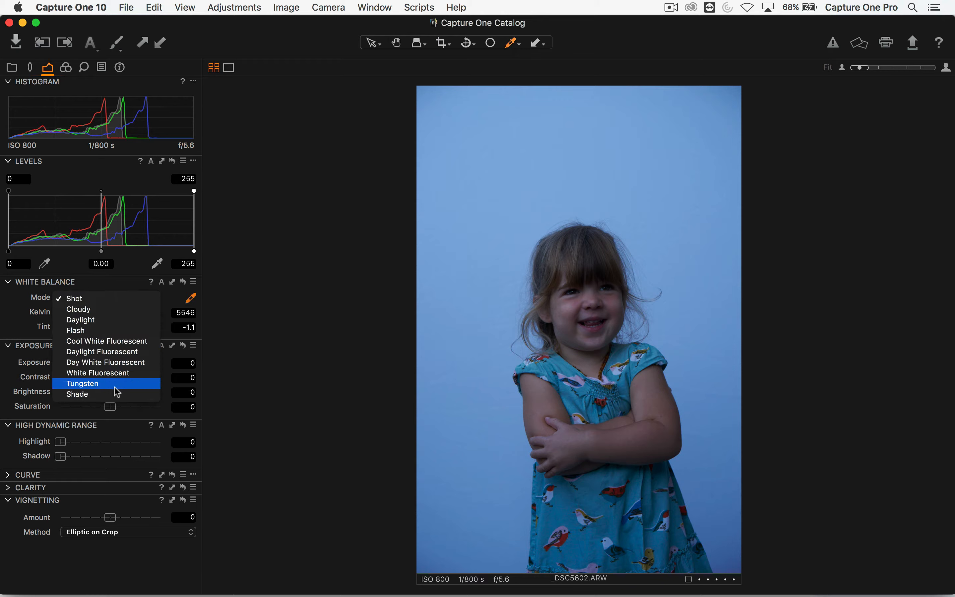
{"action": "left_click", "coordinate": [121, 284]}
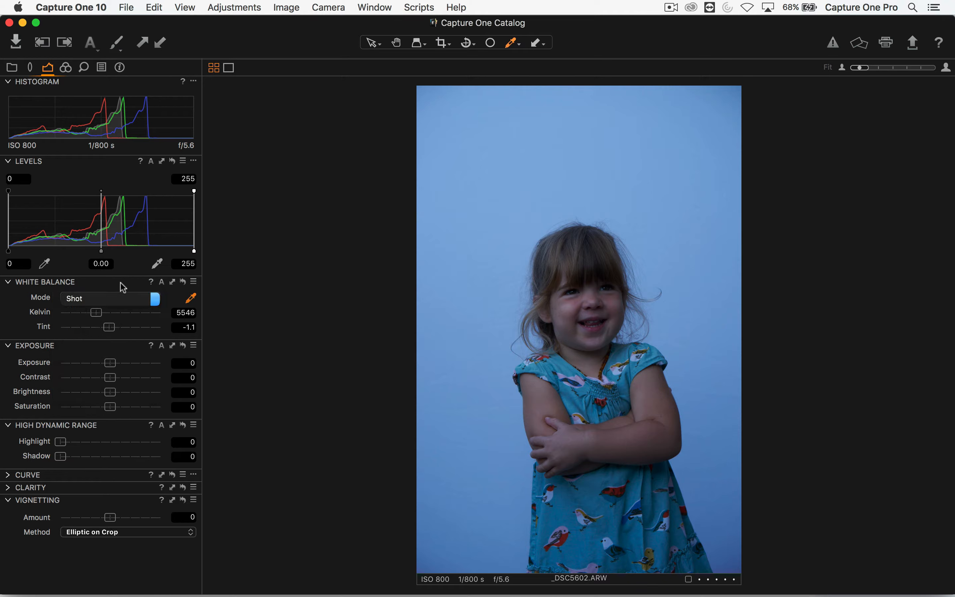
{"action": "left_click", "coordinate": [191, 297]}
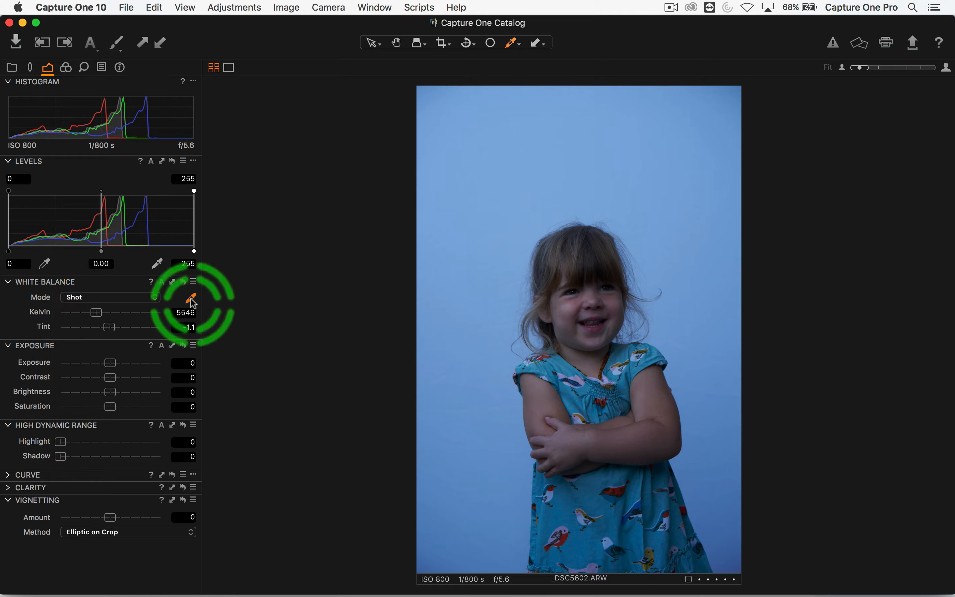
{"action": "left_click", "coordinate": [511, 205]}
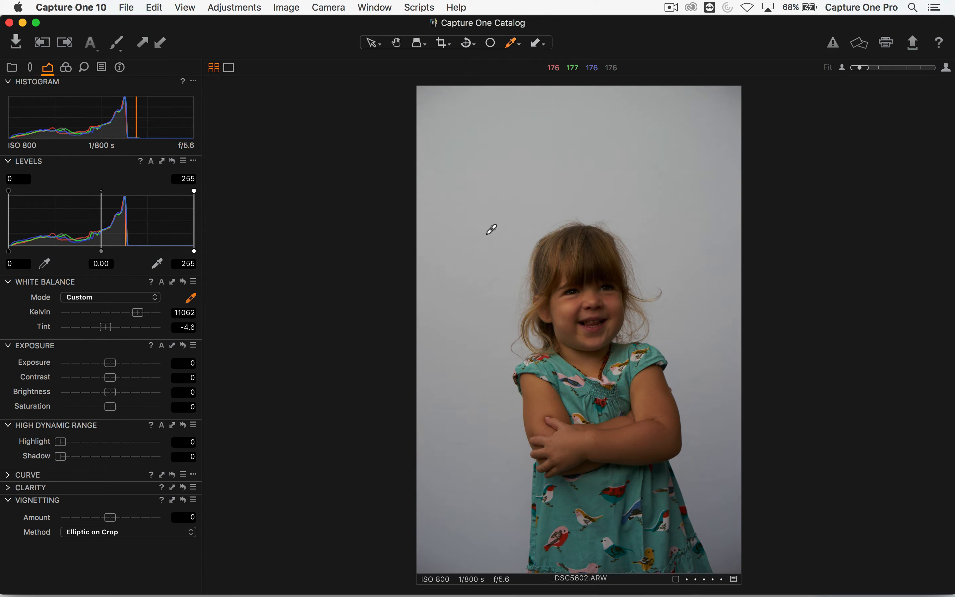
Raise the exposure of _DSC5602.ARW to 1.76
{"action": "left_click", "coordinate": [115, 364]}
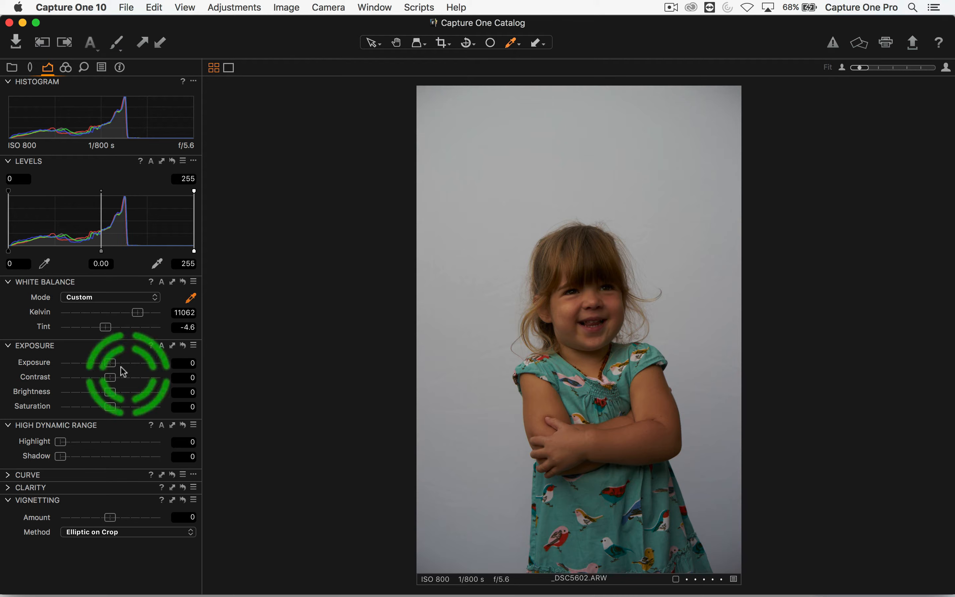
{"action": "left_click_drag", "start_coordinate": [117, 369], "coordinate": [139, 369]}
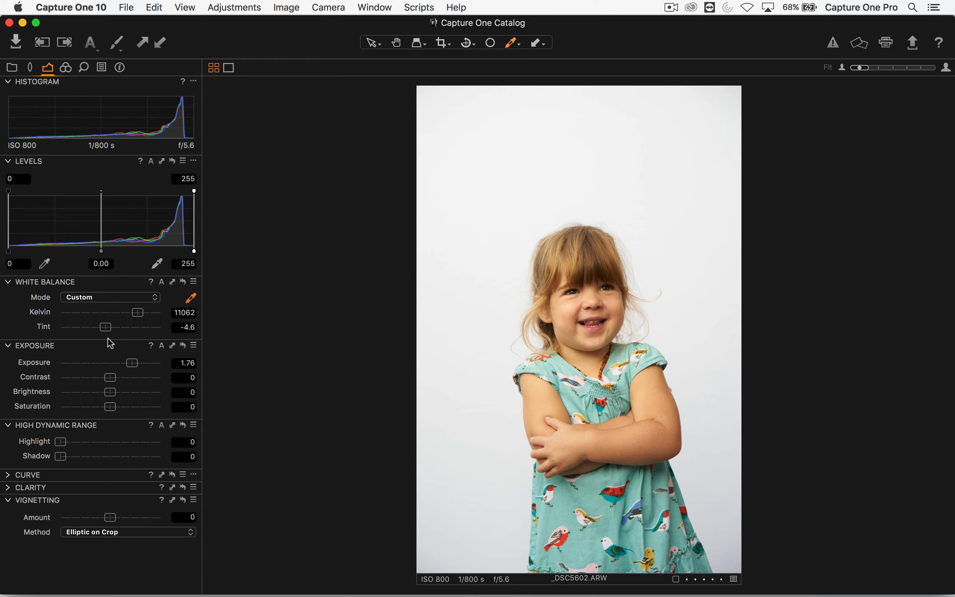
{"action": "left_click", "coordinate": [136, 369]}
Try shadow and highlight input levels of 13 and 243 on _DSC5602.ARW, and replace them with automatic levels
{"action": "left_click_drag", "start_coordinate": [194, 251], "coordinate": [185, 251]}
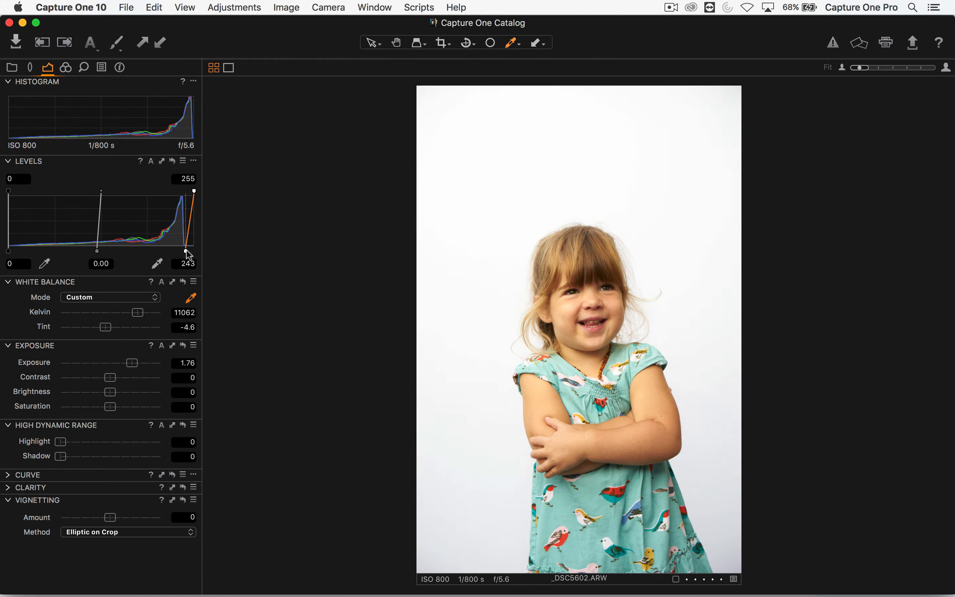
{"action": "left_click_drag", "start_coordinate": [9, 251], "coordinate": [18, 252]}
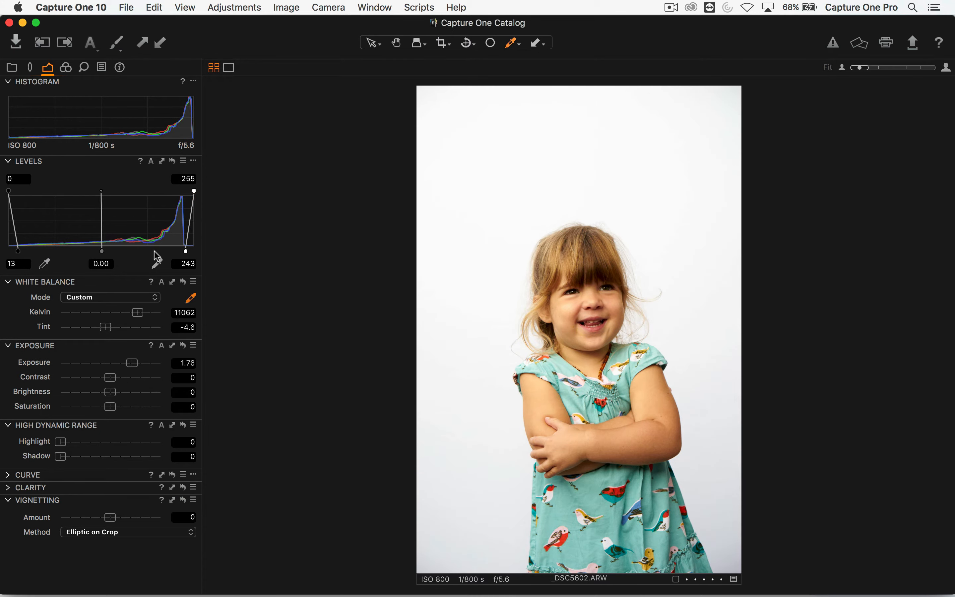
{"action": "left_click", "coordinate": [173, 162]}
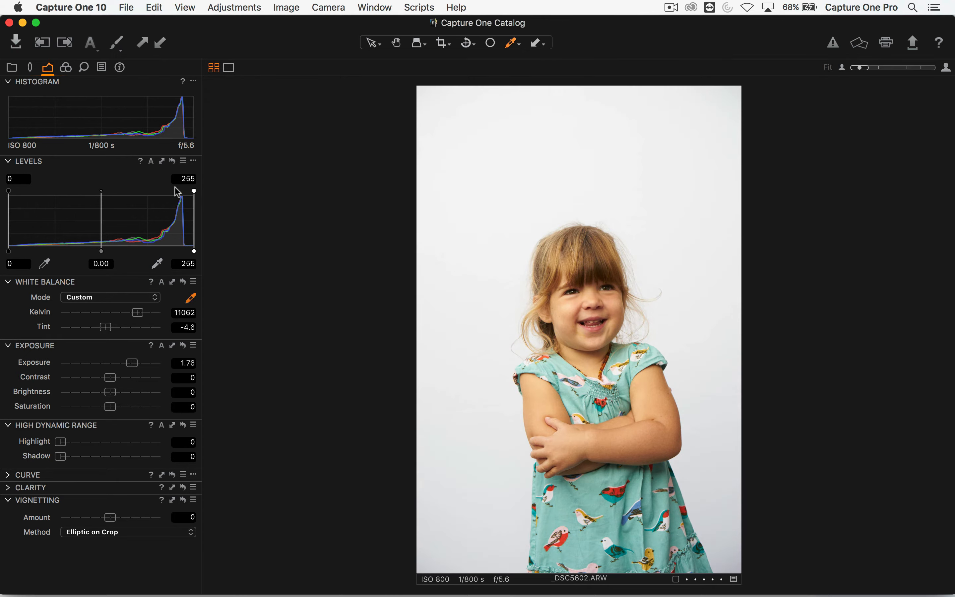
{"action": "left_click", "coordinate": [151, 165]}
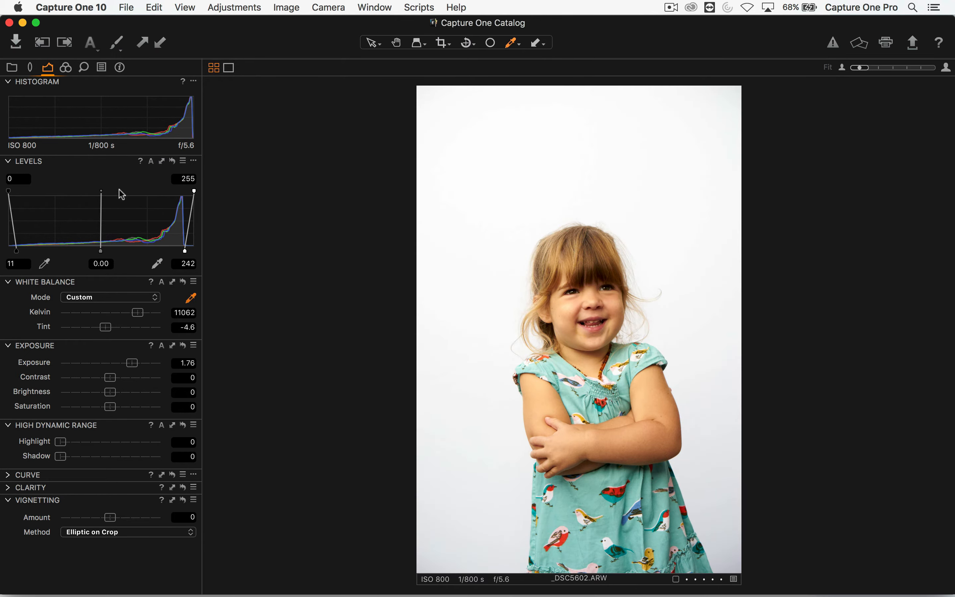
On the white car image _DSC0702.ARW, set the exposure to 0.8 and apply automatic levels
{"action": "key", "text": "alt+super+v"}
{"action": "scroll", "coordinate": [434, 212], "scroll_direction": "up", "scroll_amount": 20}
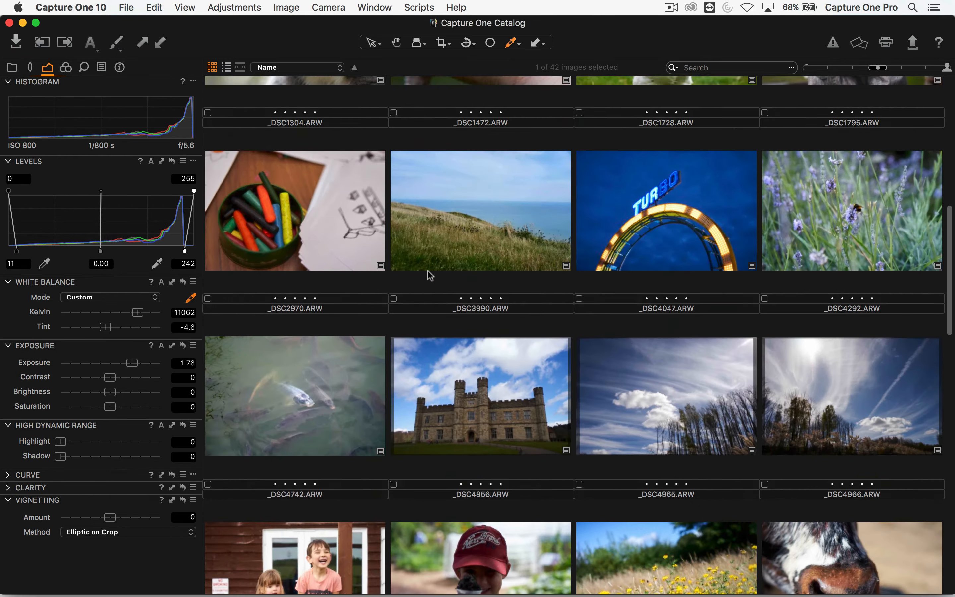
{"action": "scroll", "coordinate": [428, 260], "scroll_direction": "up", "scroll_amount": 5}
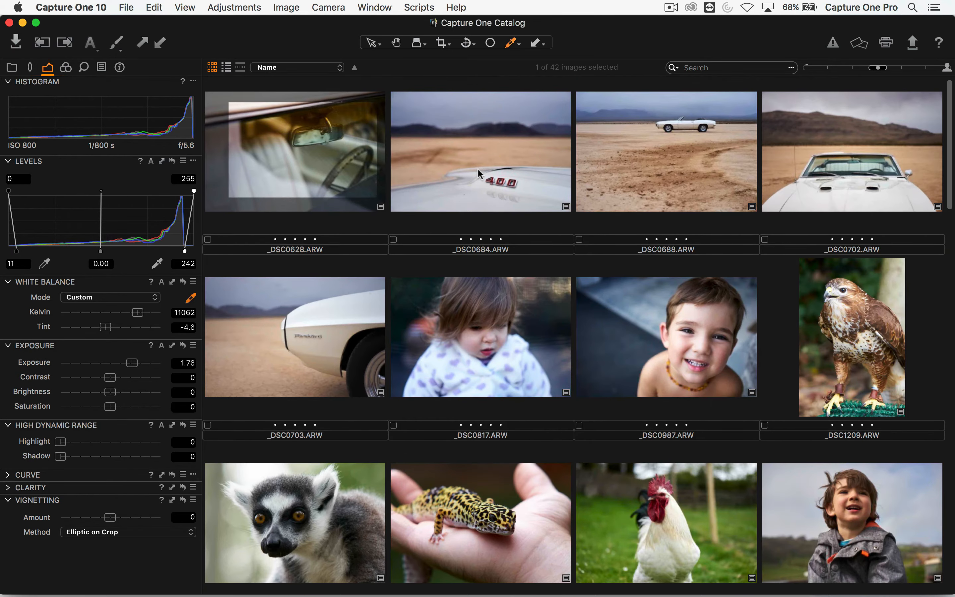
{"action": "double_click", "coordinate": [806, 162]}
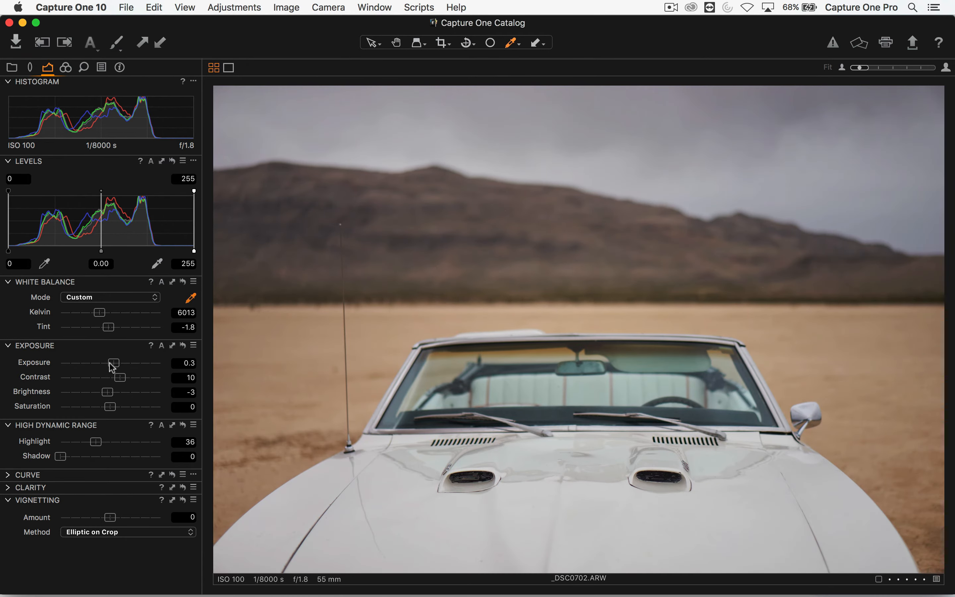
{"action": "left_click_drag", "start_coordinate": [113, 363], "coordinate": [119, 364]}
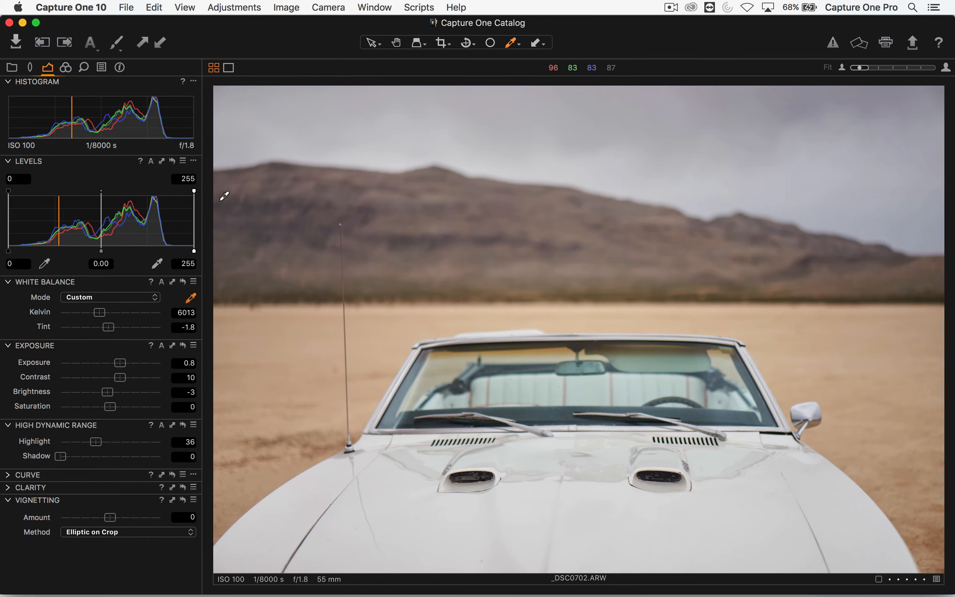
{"action": "left_click_drag", "start_coordinate": [194, 250], "coordinate": [227, 251]}
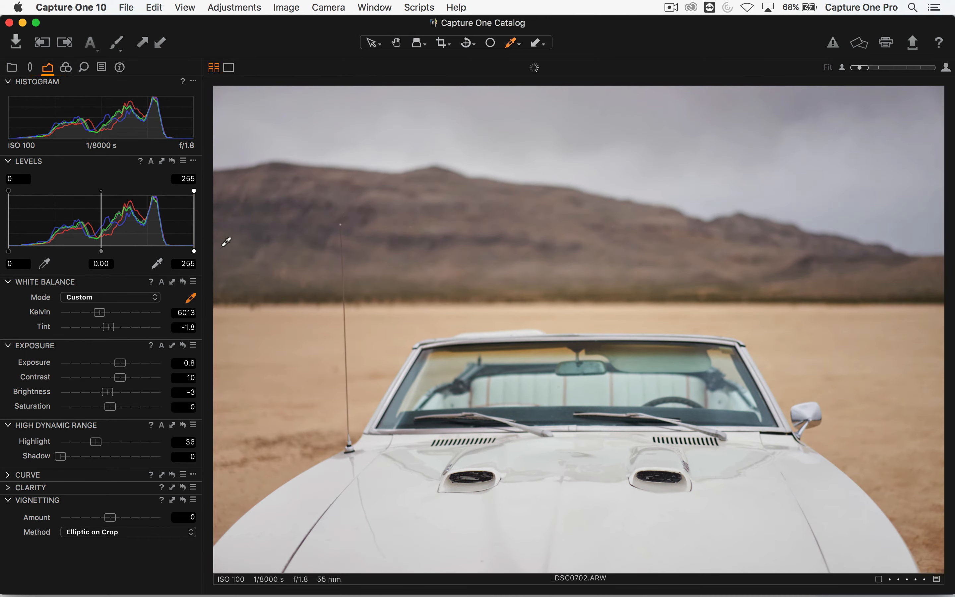
{"action": "left_click", "coordinate": [151, 161]}
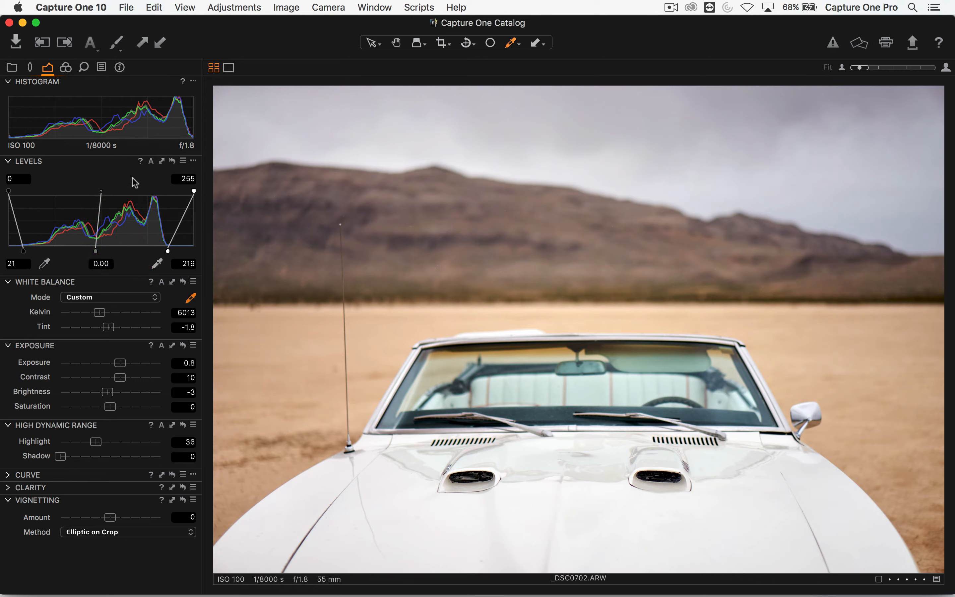
Show the car badge image _DSC0684.ARW in the viewer, and set its exposure to 0.59
{"action": "key", "text": "alt+super+v"}
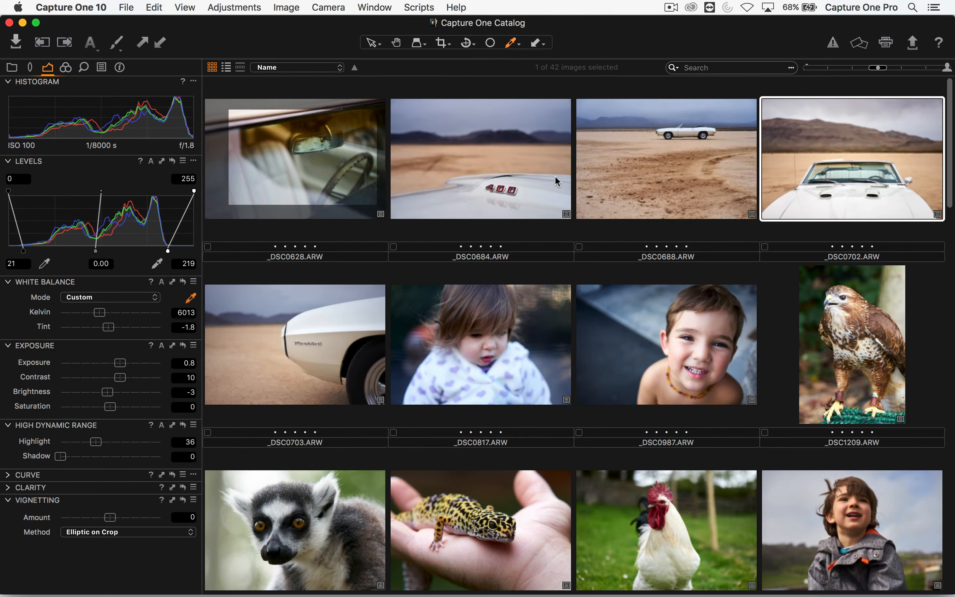
{"action": "double_click", "coordinate": [487, 172]}
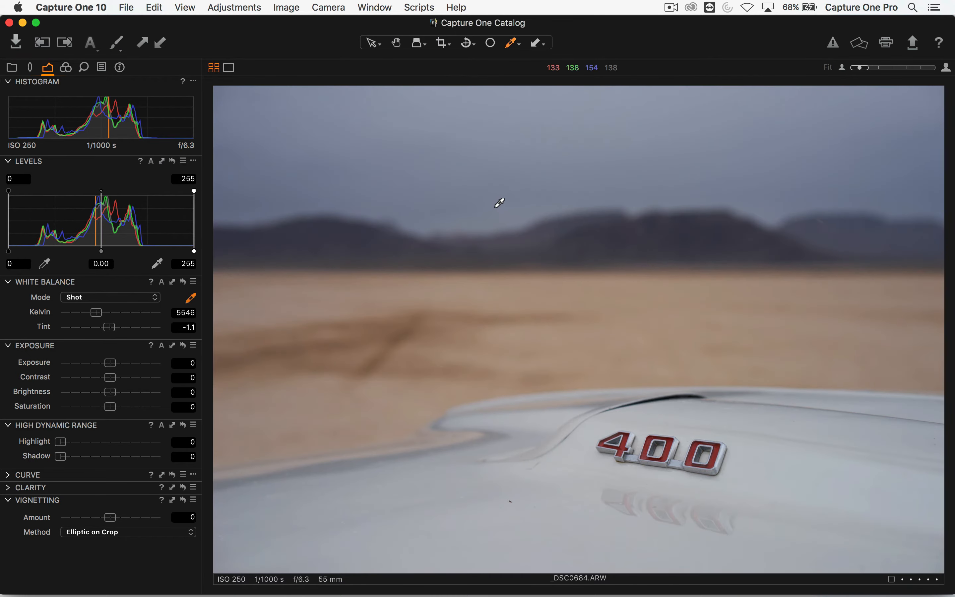
{"action": "left_click_drag", "start_coordinate": [109, 366], "coordinate": [117, 370]}
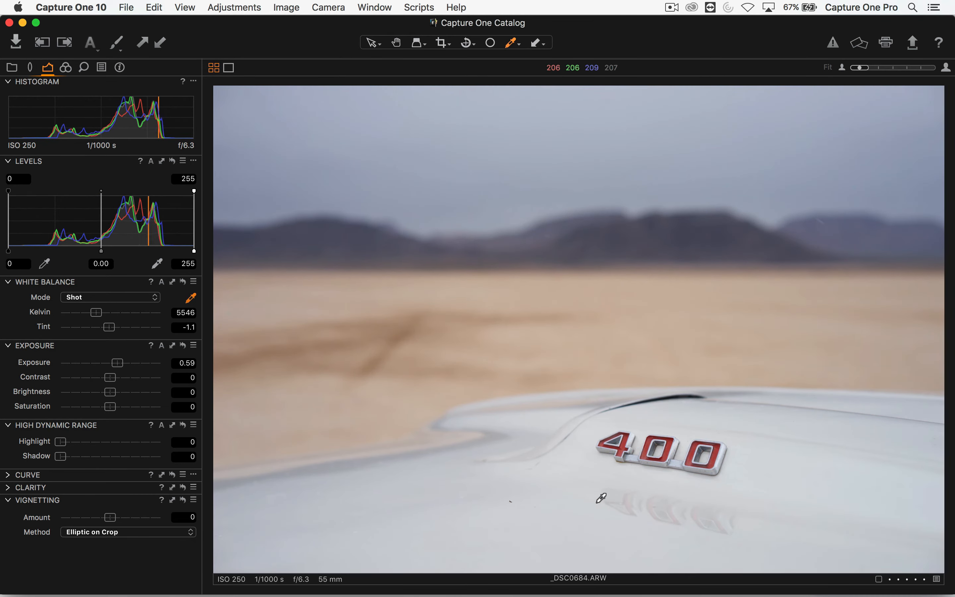
Neutralise the white balance of _DSC0684.ARW by sampling the white car body around the badge, and apply automatic levels
{"action": "left_click", "coordinate": [581, 509]}
{"action": "left_click", "coordinate": [641, 528]}
{"action": "left_click", "coordinate": [746, 483]}
{"action": "left_click", "coordinate": [746, 414]}
{"action": "left_click", "coordinate": [572, 452]}
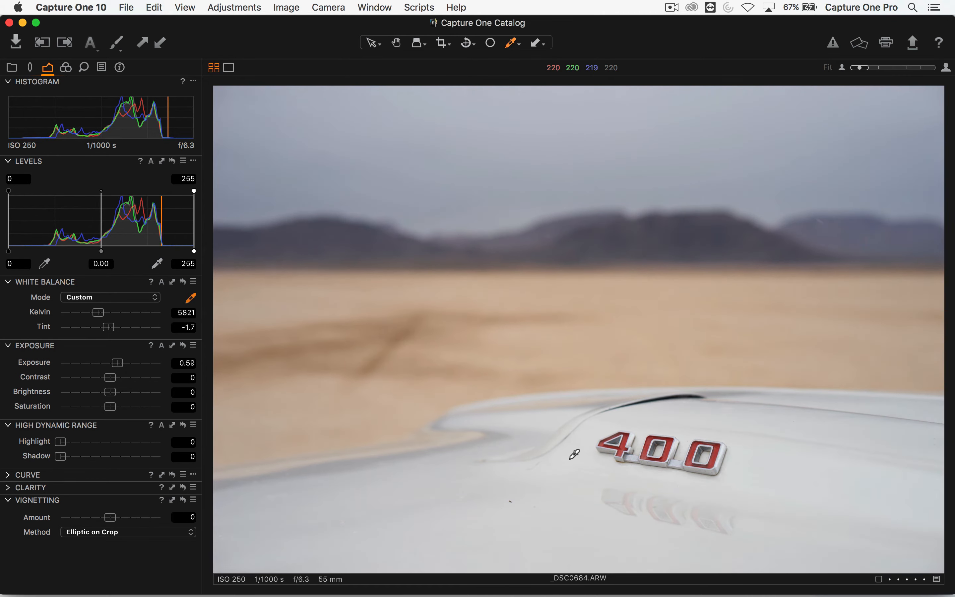
{"action": "left_click", "coordinate": [151, 162]}
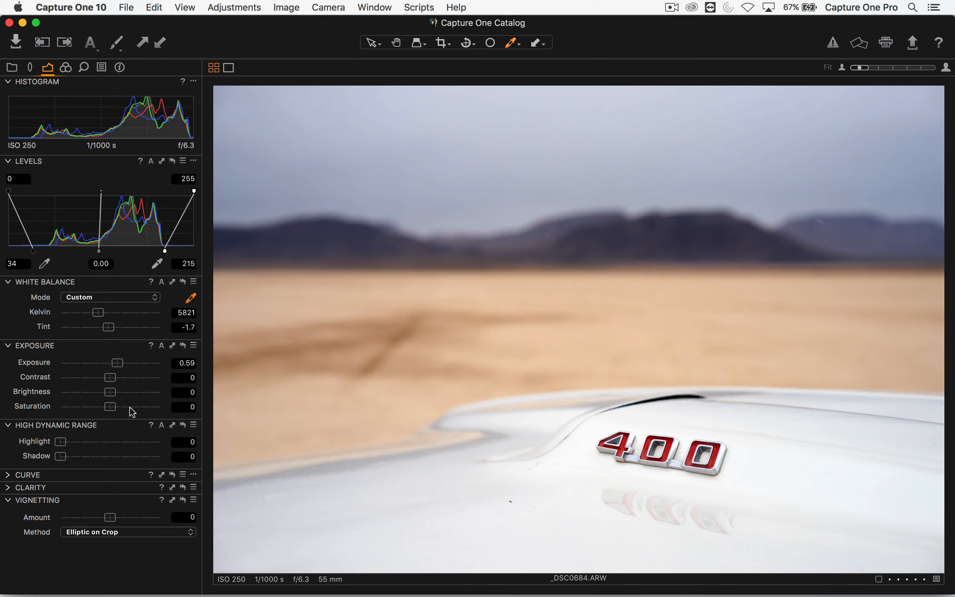
Create two new variants of the cloudy sky image _DSC4965.ARW
{"action": "key", "text": "alt+super+v"}
{"action": "scroll", "coordinate": [411, 270], "scroll_direction": "down", "scroll_amount": 9}
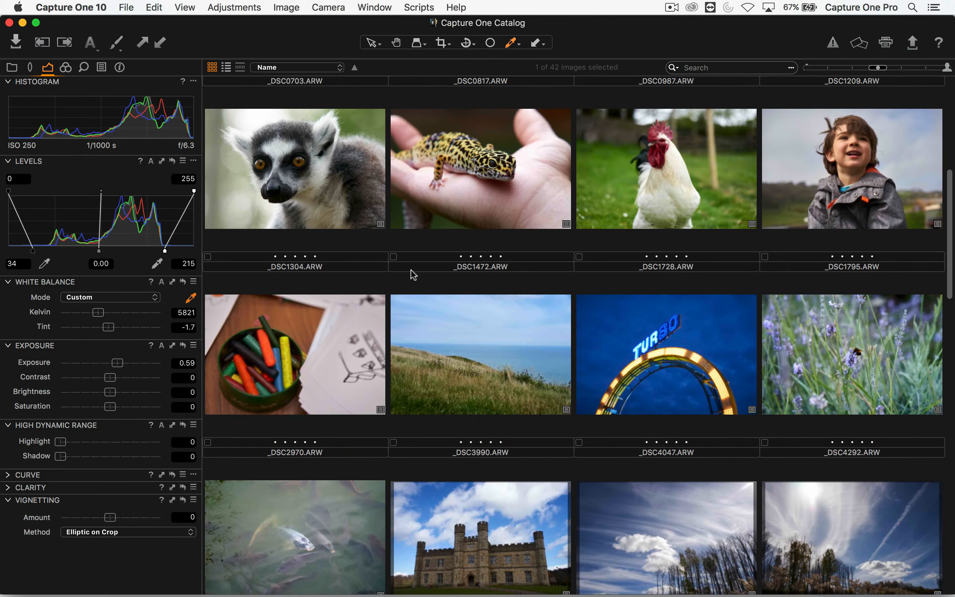
{"action": "scroll", "coordinate": [412, 274], "scroll_direction": "down", "scroll_amount": 10}
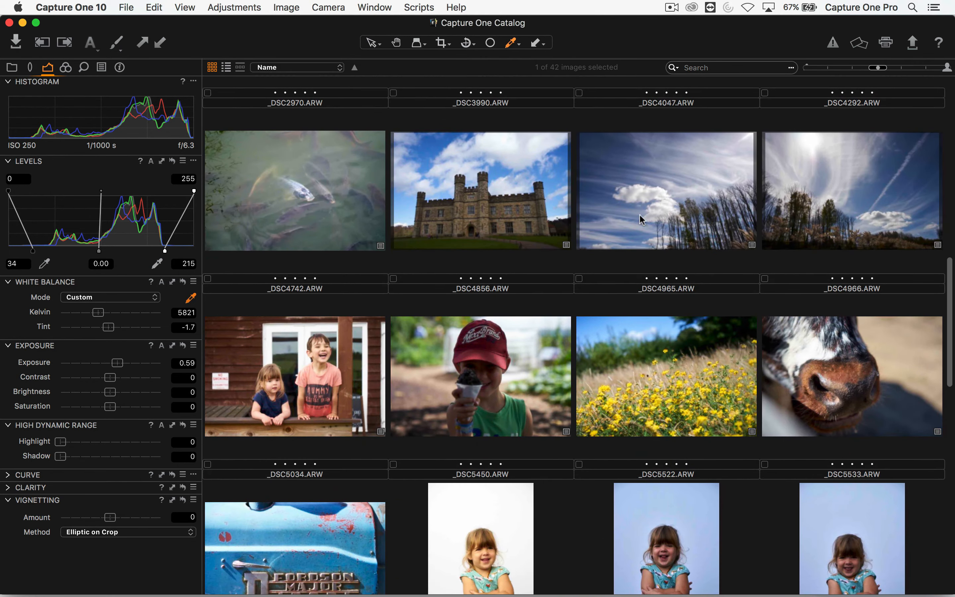
{"action": "double_click", "coordinate": [641, 219]}
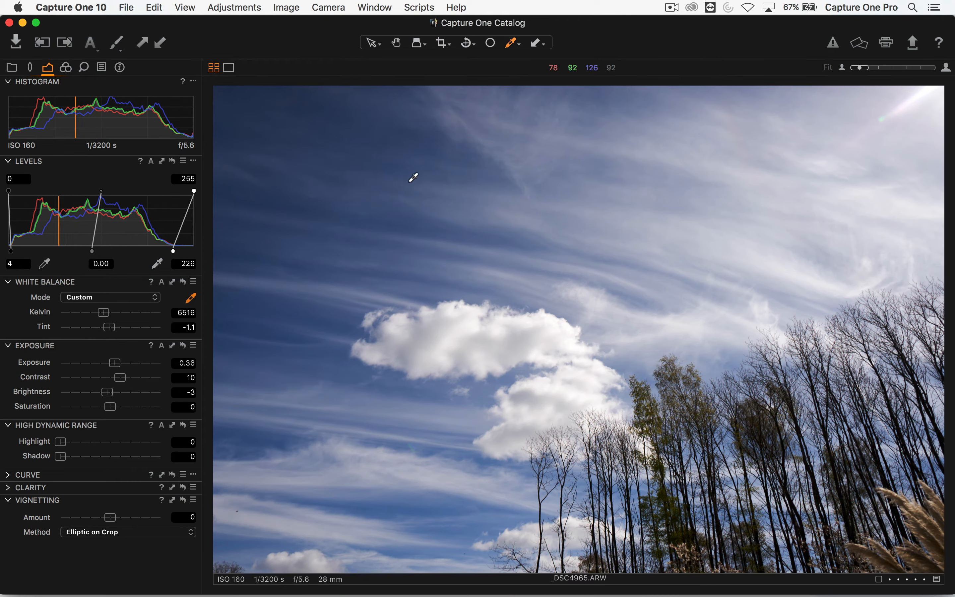
{"action": "key", "text": "g"}
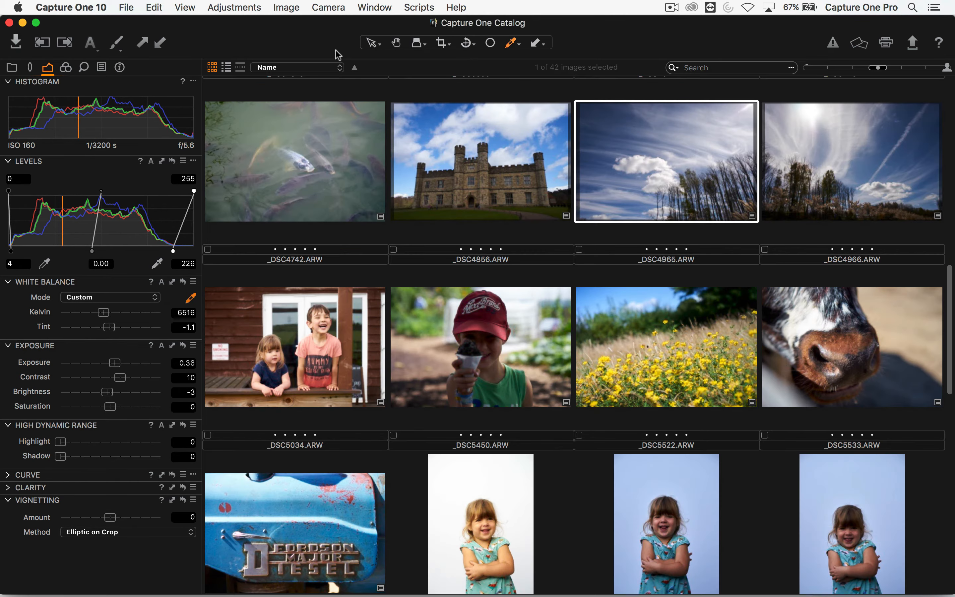
{"action": "left_click", "coordinate": [297, 4]}
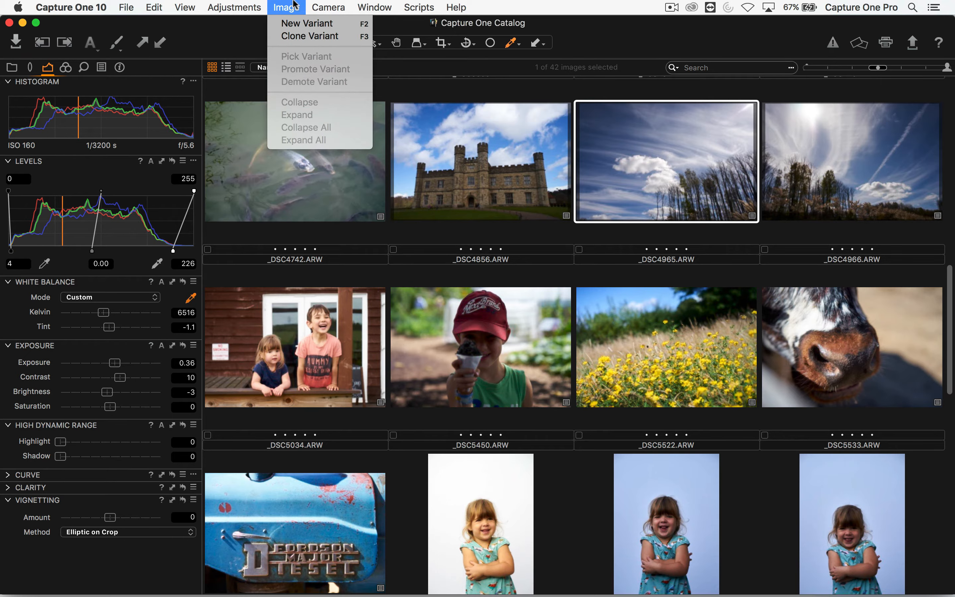
{"action": "left_click", "coordinate": [291, 27]}
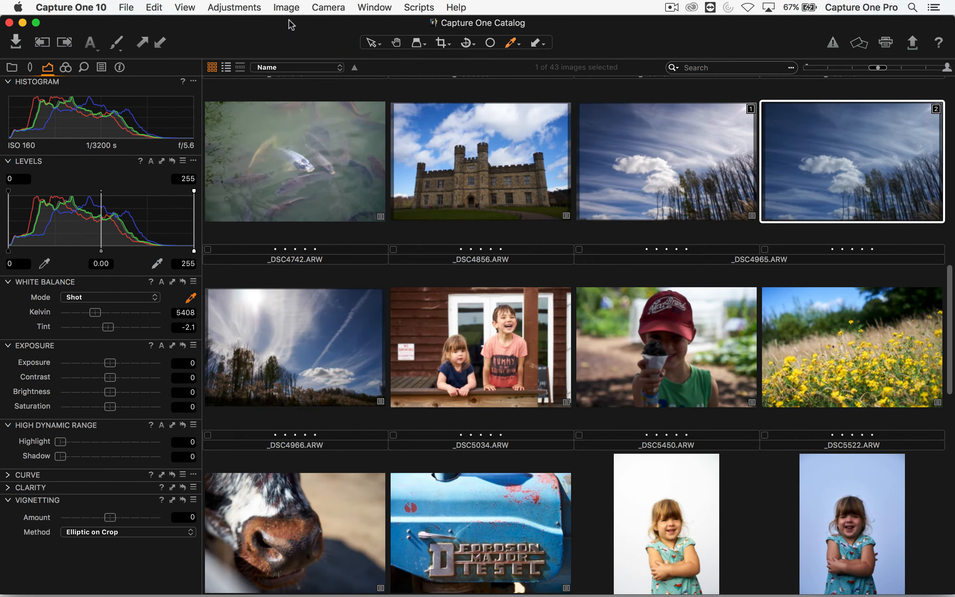
{"action": "left_click", "coordinate": [290, 8]}
{"action": "left_click", "coordinate": [291, 24]}
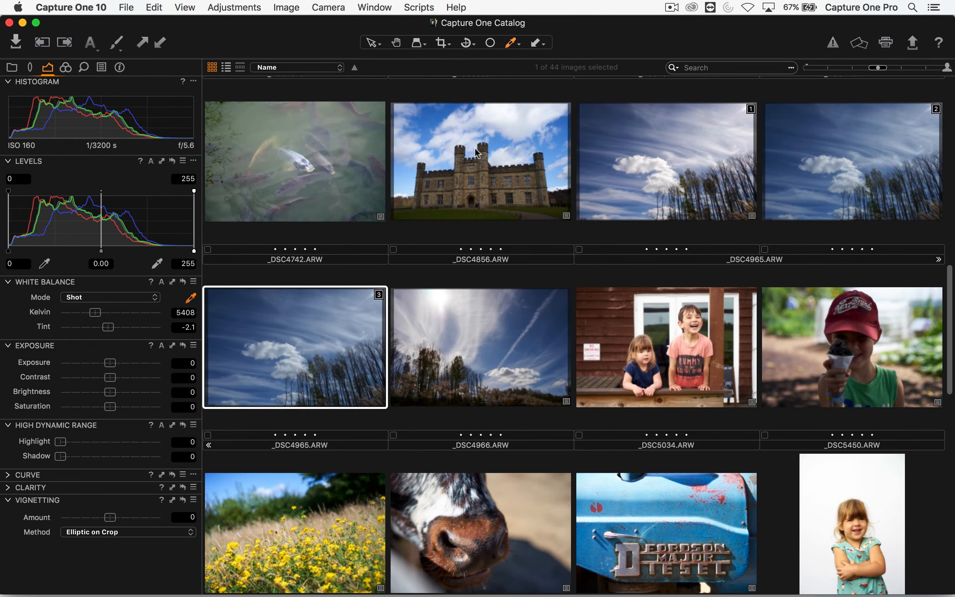
Select the variants of _DSC4965.ARW in turn to compare their adjustment settings
{"action": "left_click", "coordinate": [632, 207]}
{"action": "key", "text": "Right"}
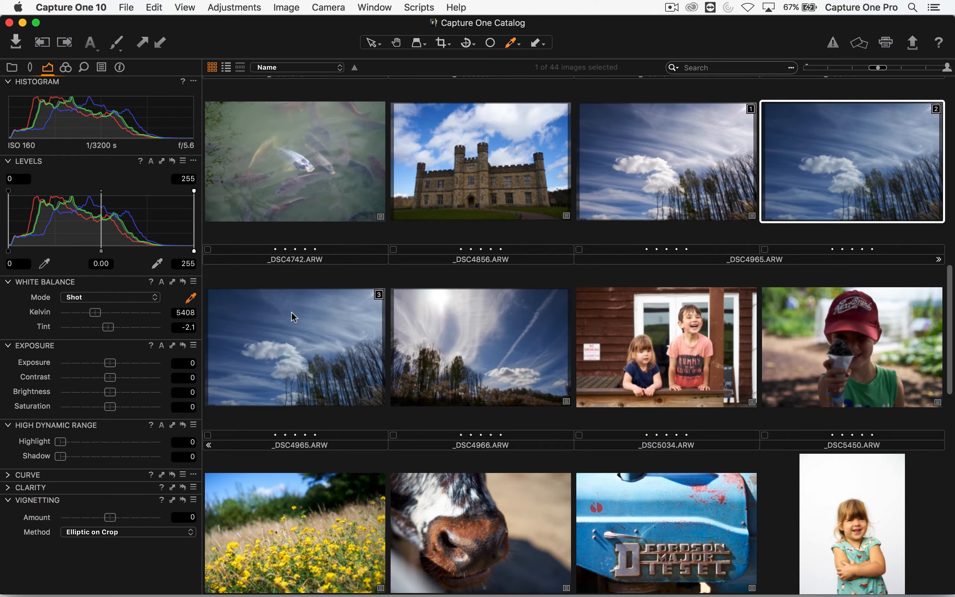
{"action": "left_click", "coordinate": [329, 406]}
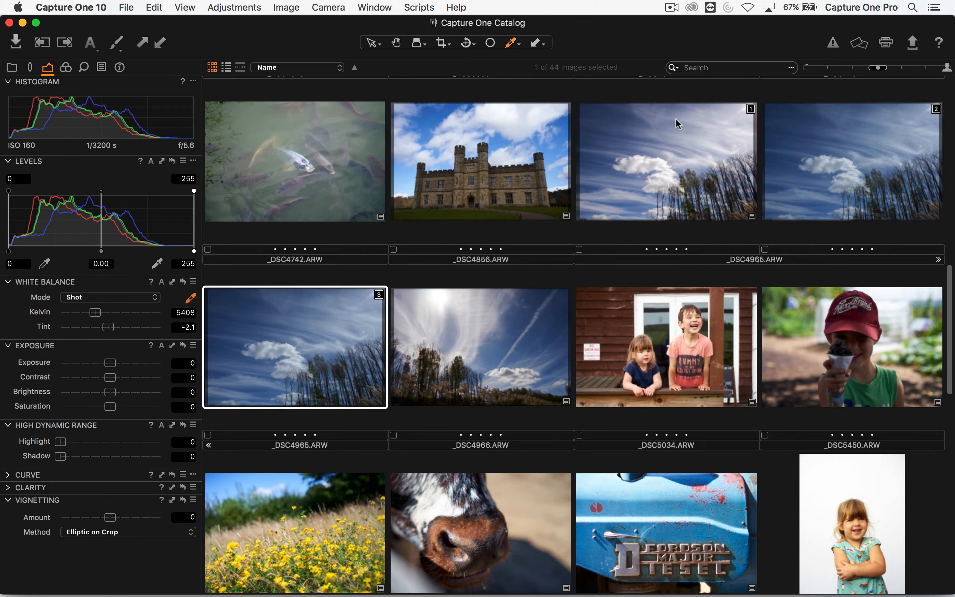
Reset the Exposure tool settings of variant 1 of _DSC4965.ARW in the viewer, and show variant 3
{"action": "left_click", "coordinate": [655, 168]}
{"action": "double_click", "coordinate": [654, 171]}
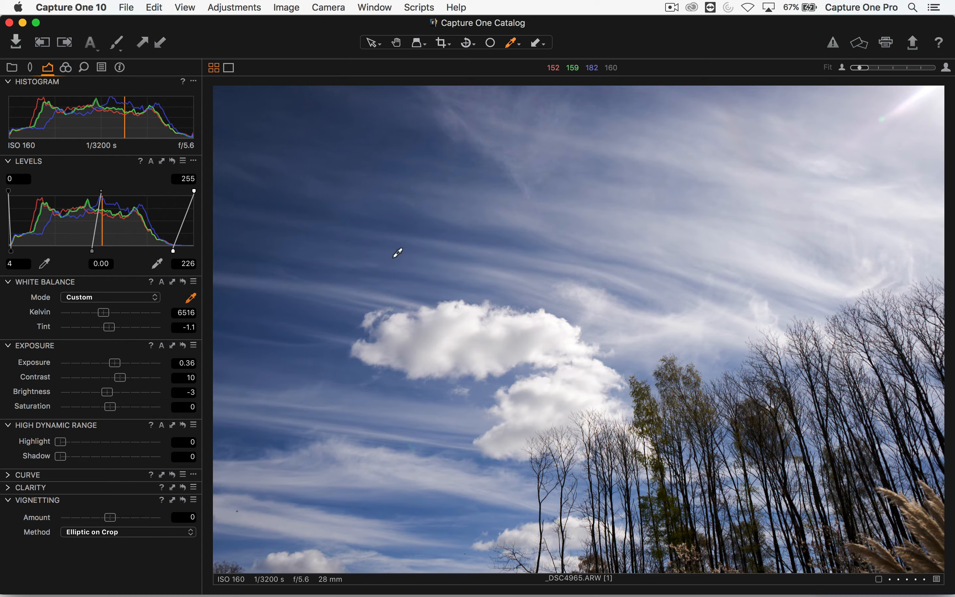
{"action": "left_click", "coordinate": [183, 346]}
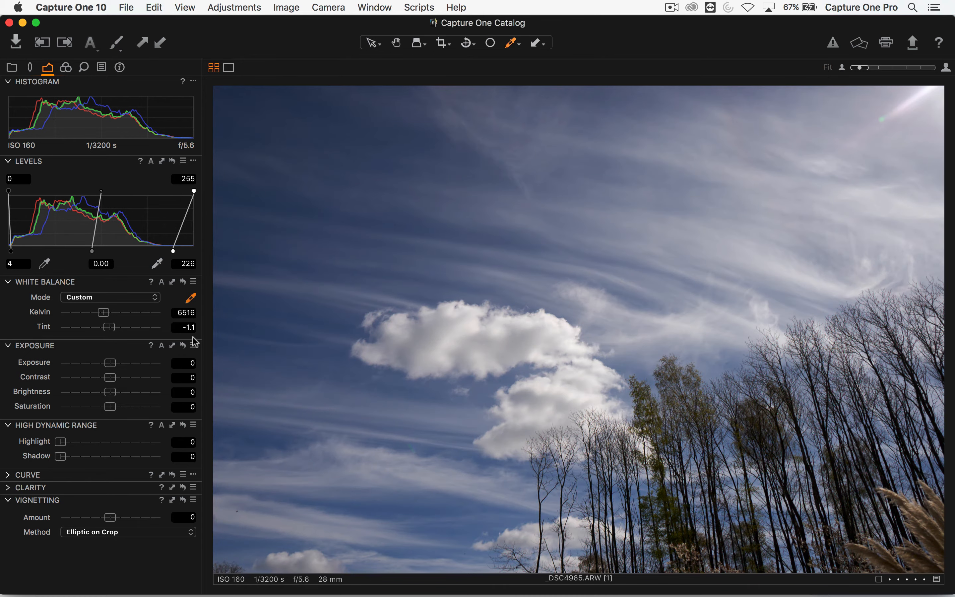
{"action": "key", "text": "Right"}
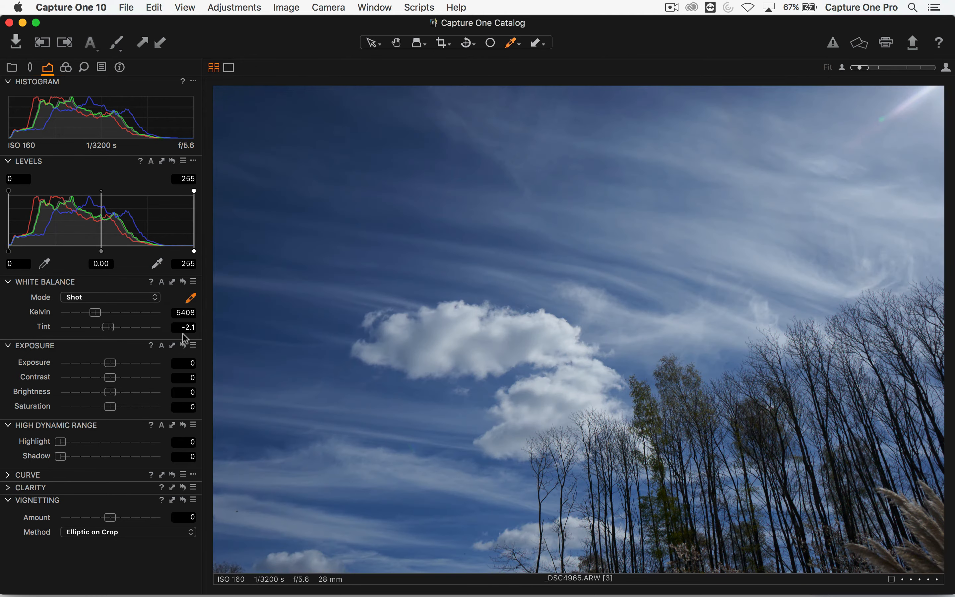
Open the first variant of _DSC4965.ARW, sample its white balance from the bright cloud, and set its contrast to 30
{"action": "key", "text": "Left"}
{"action": "key", "text": "Right"}
{"action": "key", "text": "Right"}
{"action": "key", "text": "g"}
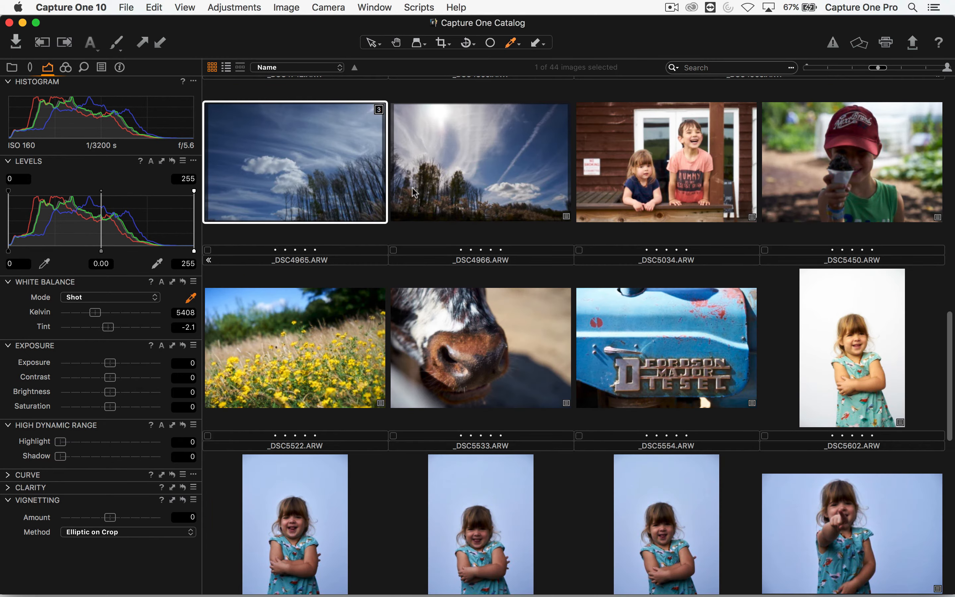
{"action": "scroll", "coordinate": [486, 210], "scroll_direction": "up", "scroll_amount": 8}
{"action": "left_click", "coordinate": [678, 326]}
{"action": "key", "text": "Right"}
{"action": "key", "text": "Right"}
{"action": "double_click", "coordinate": [691, 296]}
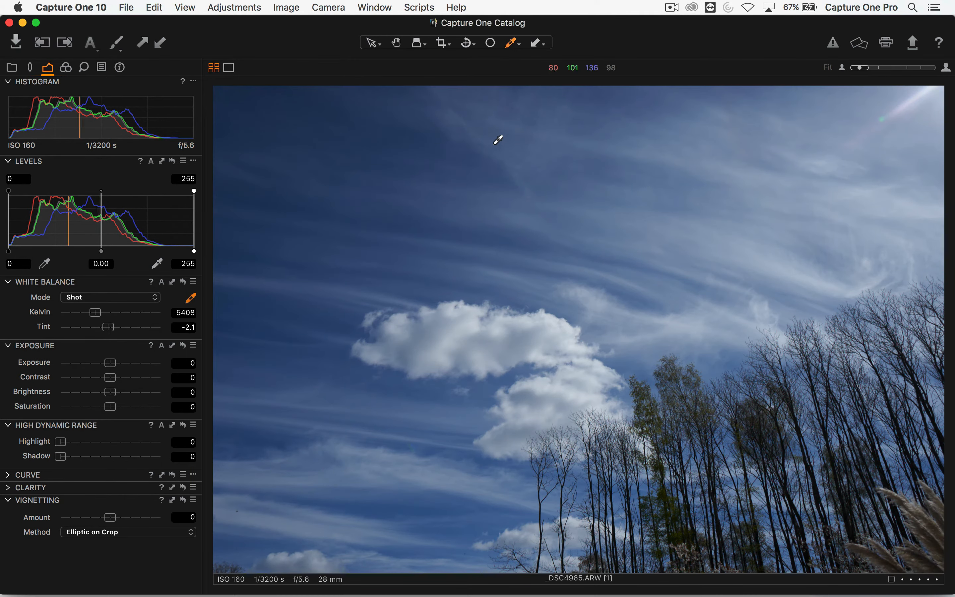
{"action": "left_click", "coordinate": [422, 338]}
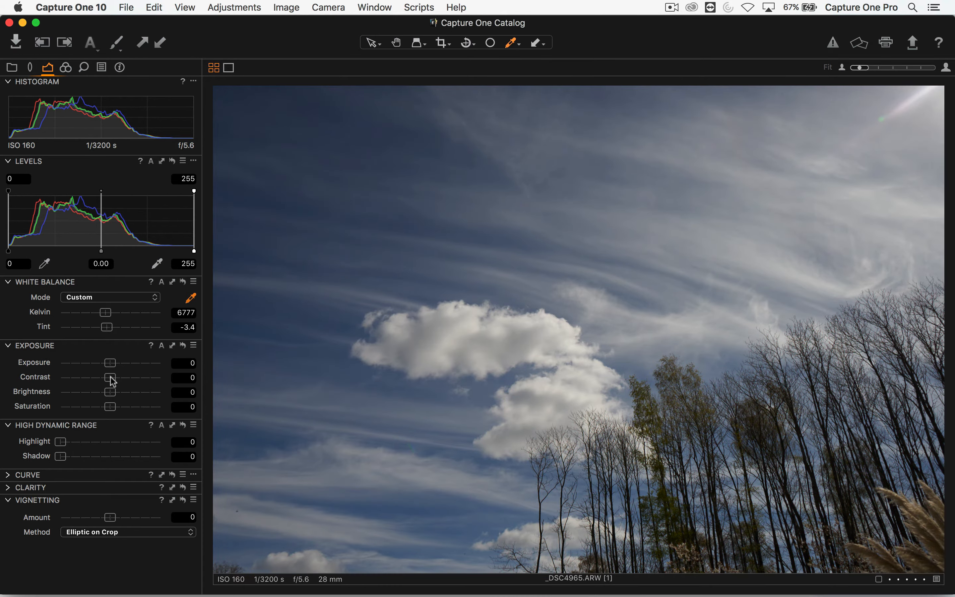
{"action": "left_click_drag", "start_coordinate": [111, 377], "coordinate": [141, 381]}
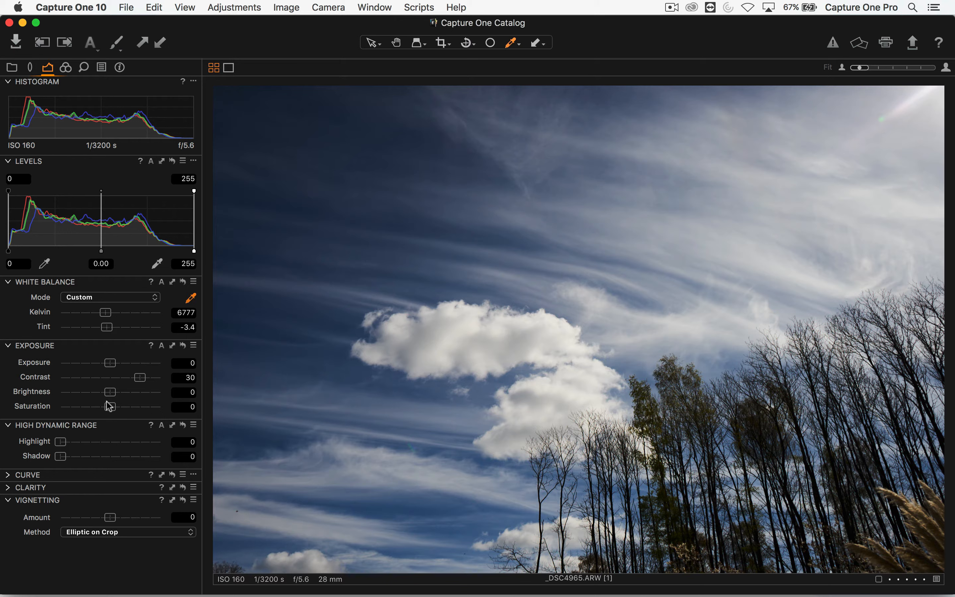
Open the second variant of _DSC4965.ARW and shape an S-curve with a lowered shadow point and a raised highlight point
{"action": "key", "text": "alt+super+v"}
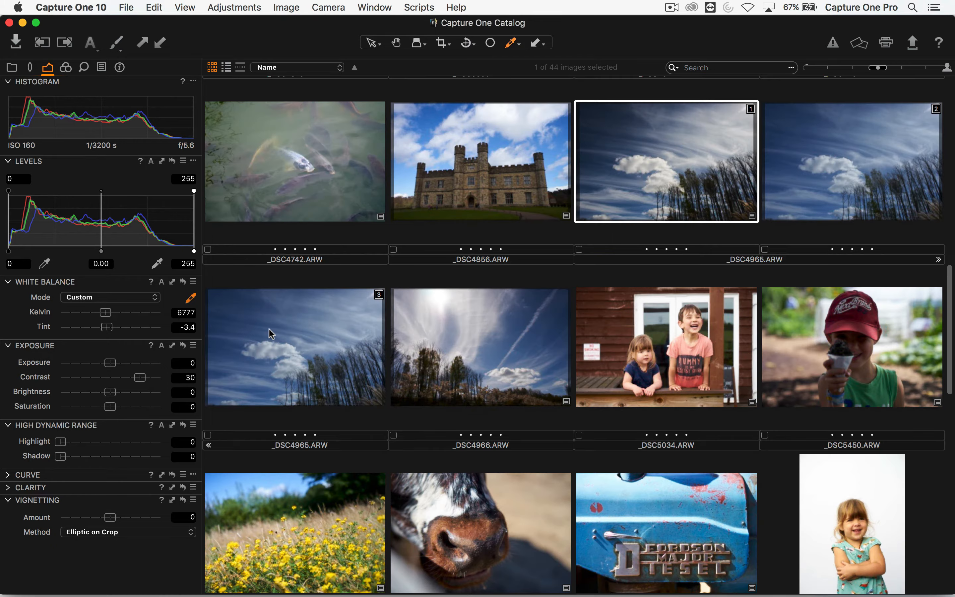
{"action": "double_click", "coordinate": [832, 185]}
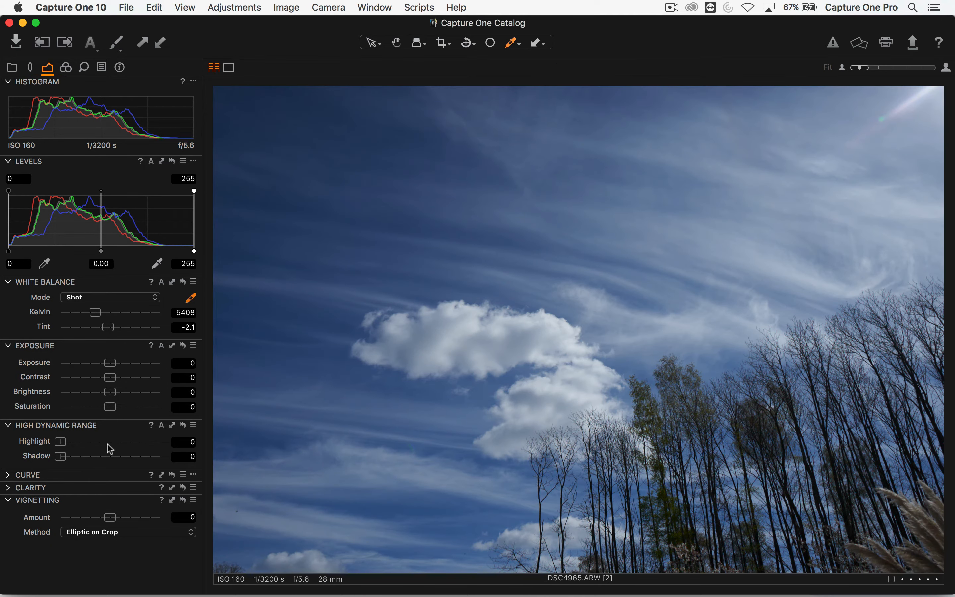
{"action": "left_click", "coordinate": [7, 474]}
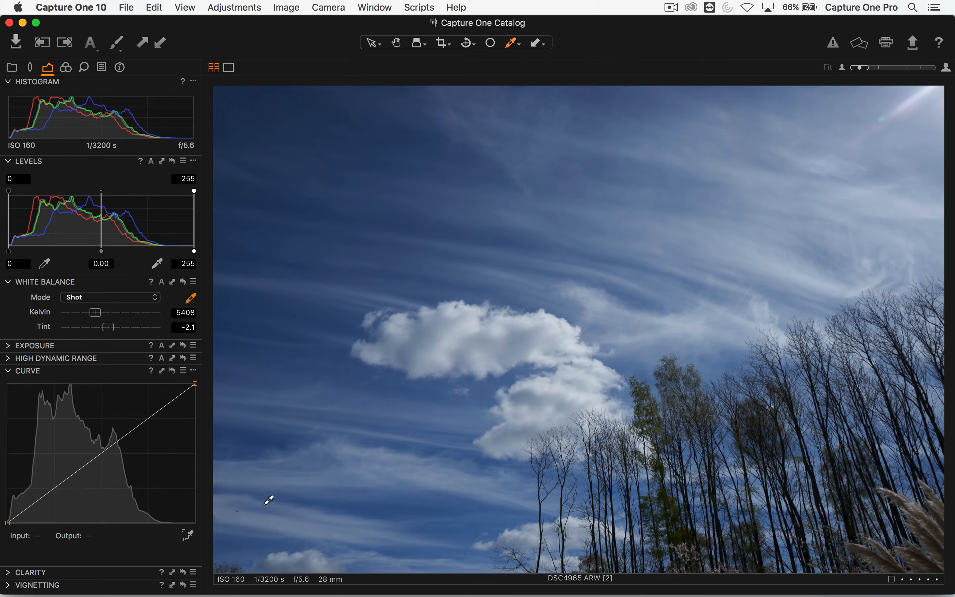
{"action": "left_click_drag", "start_coordinate": [51, 491], "coordinate": [49, 502]}
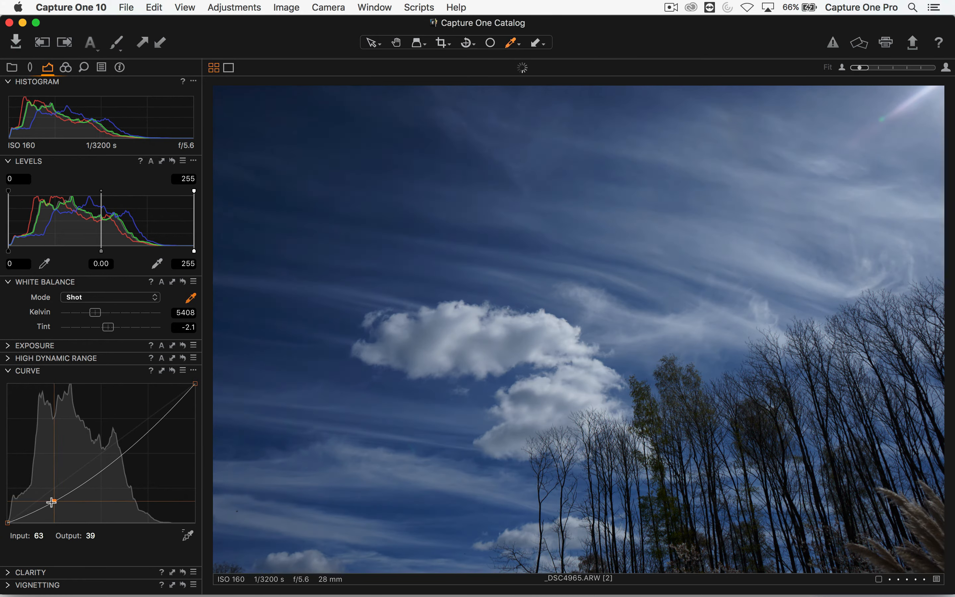
{"action": "left_click_drag", "start_coordinate": [148, 424], "coordinate": [148, 414]}
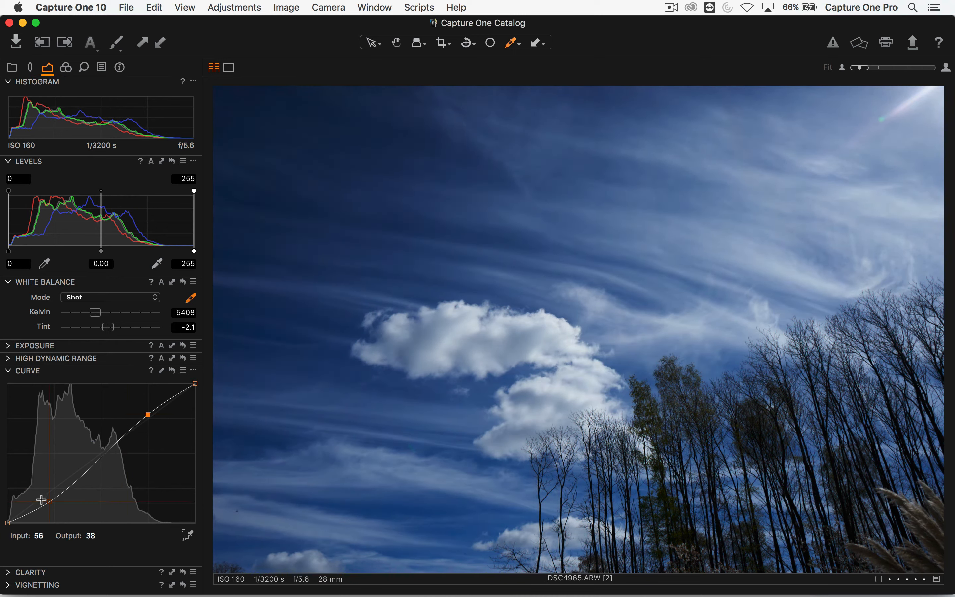
{"action": "left_click_drag", "start_coordinate": [48, 501], "coordinate": [47, 507]}
{"action": "left_click_drag", "start_coordinate": [150, 413], "coordinate": [148, 412]}
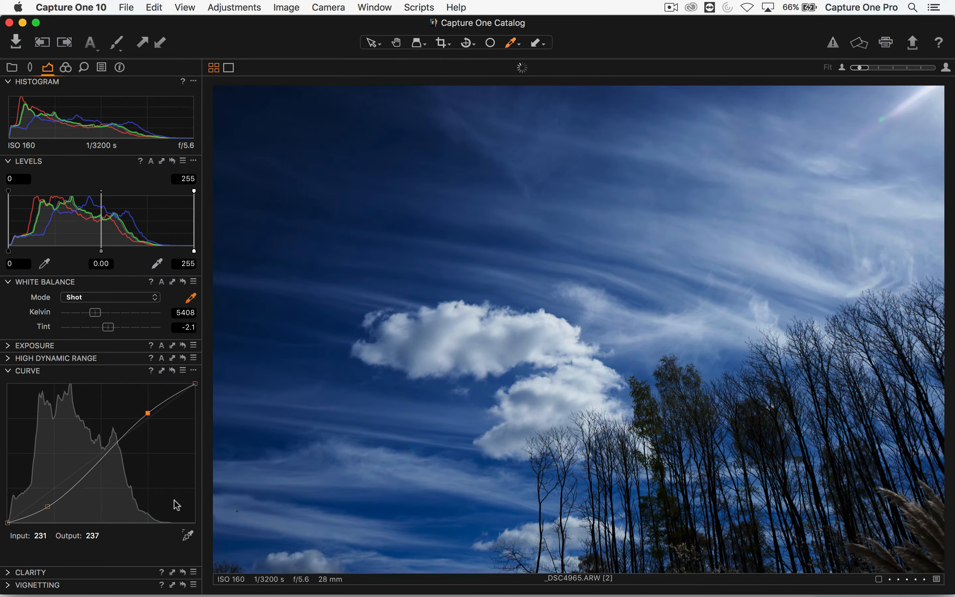
Compare the contrast-adjusted first variant with the curve-adjusted second variant by switching back and forth between them
{"action": "key", "text": "Left"}
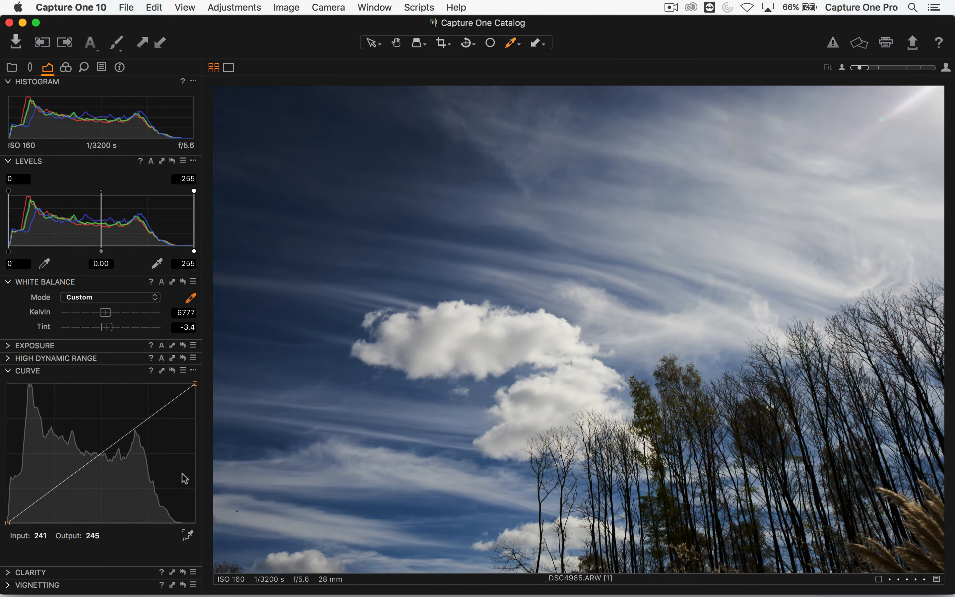
{"action": "key", "text": "Right"}
{"action": "key", "text": "Left"}
{"action": "key", "text": "Right"}
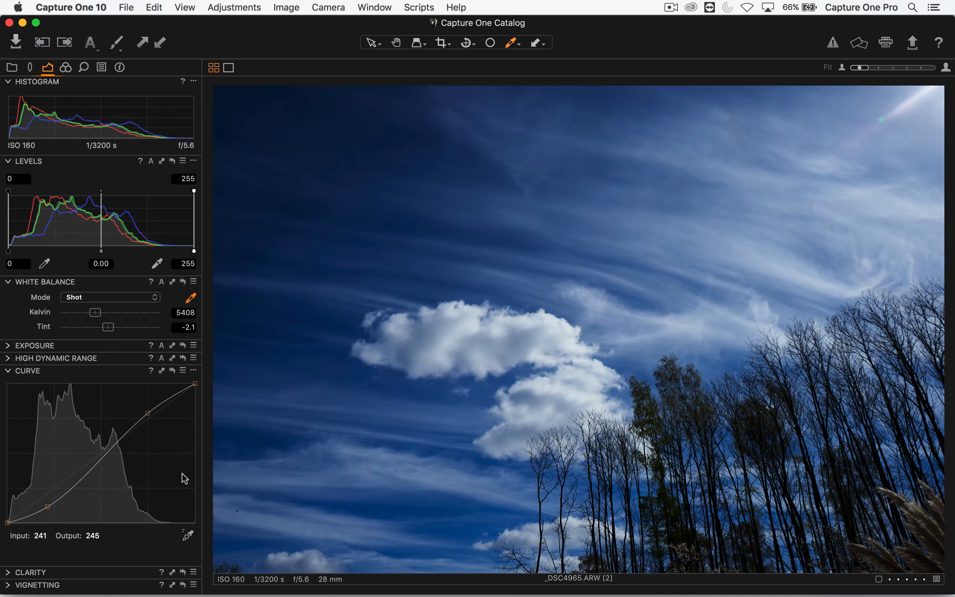
{"action": "key", "text": "Left"}
{"action": "key", "text": "Right"}
{"action": "key", "text": "Left"}
{"action": "key", "text": "Right"}
{"action": "key", "text": "Left"}
{"action": "key", "text": "Right"}
{"action": "key", "text": "Left"}
{"action": "key", "text": "Right"}
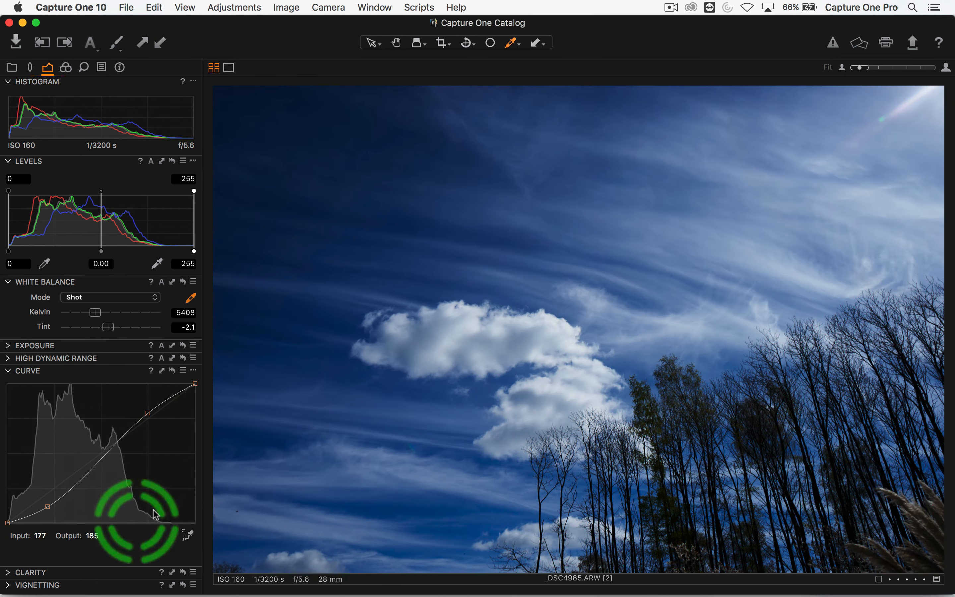
Raise the second variant's shadow curve point slightly to soften the S-curve, and compare it with the first variant
{"action": "left_click_drag", "start_coordinate": [48, 506], "coordinate": [45, 502]}
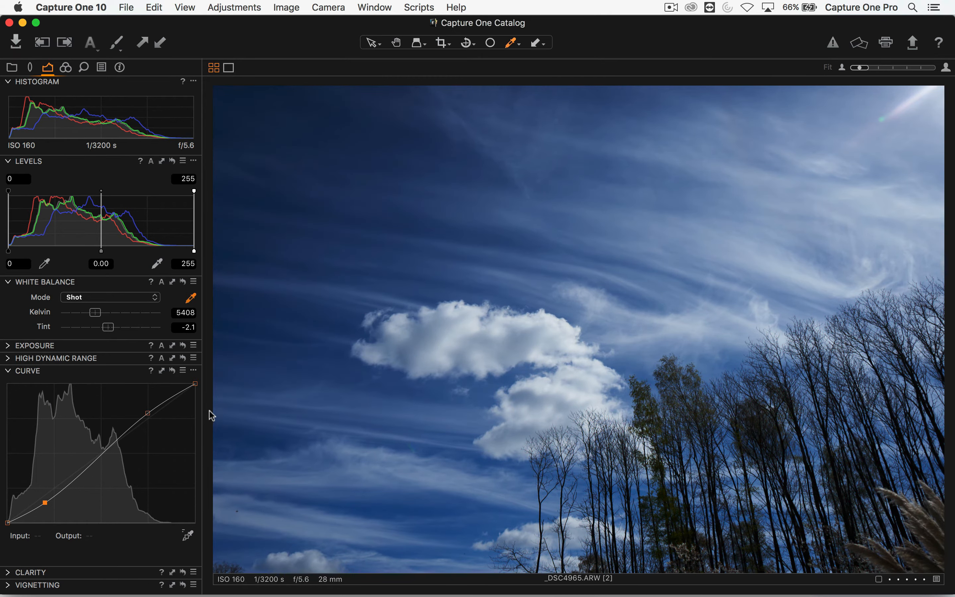
{"action": "key", "text": "Left"}
{"action": "key", "text": "Right"}
Show the exposure settings and reduce the first variant's contrast to 20
{"action": "left_click", "coordinate": [8, 346]}
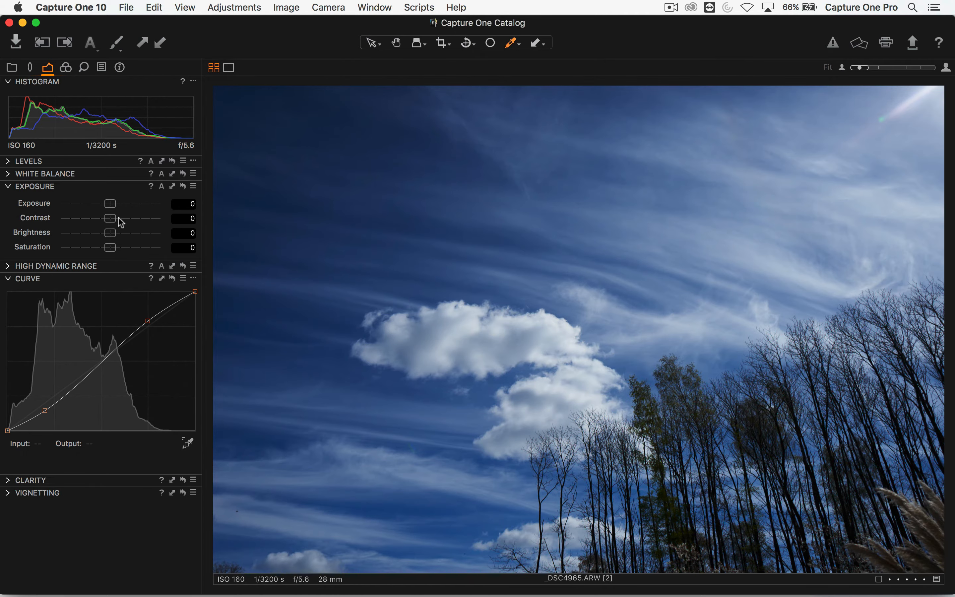
{"action": "key", "text": "Left"}
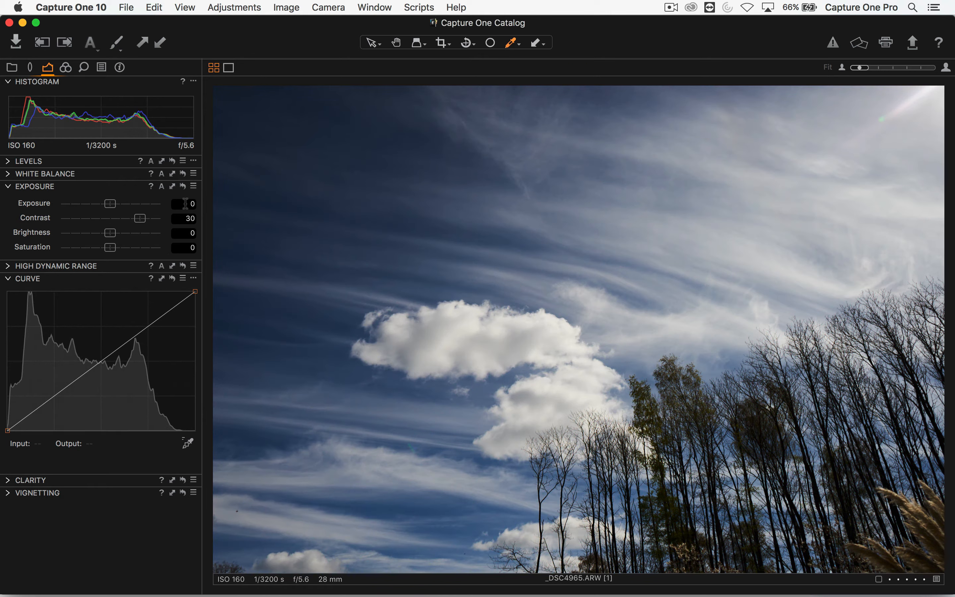
{"action": "left_click_drag", "start_coordinate": [144, 219], "coordinate": [141, 219]}
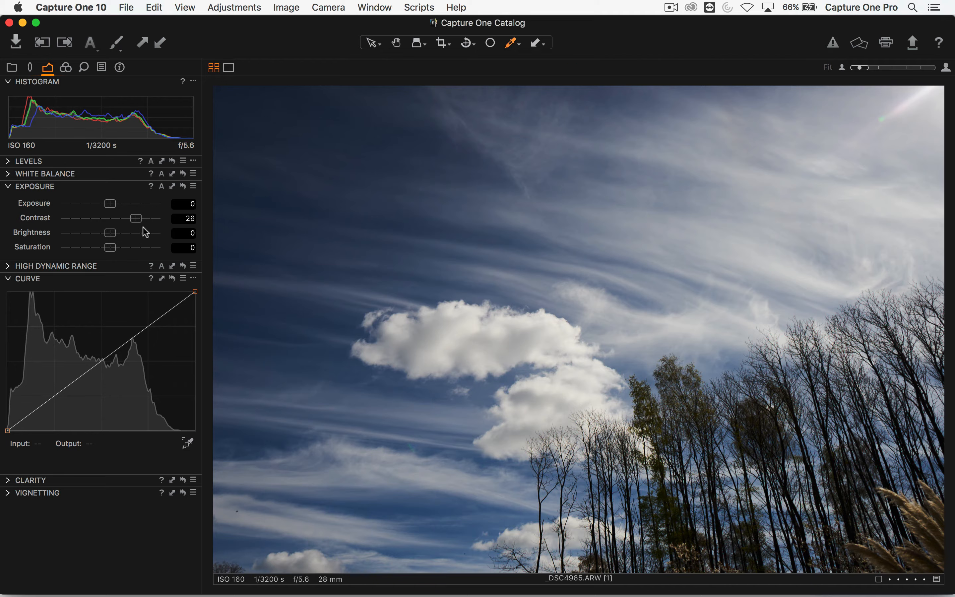
{"action": "left_click_drag", "start_coordinate": [135, 215], "coordinate": [130, 214]}
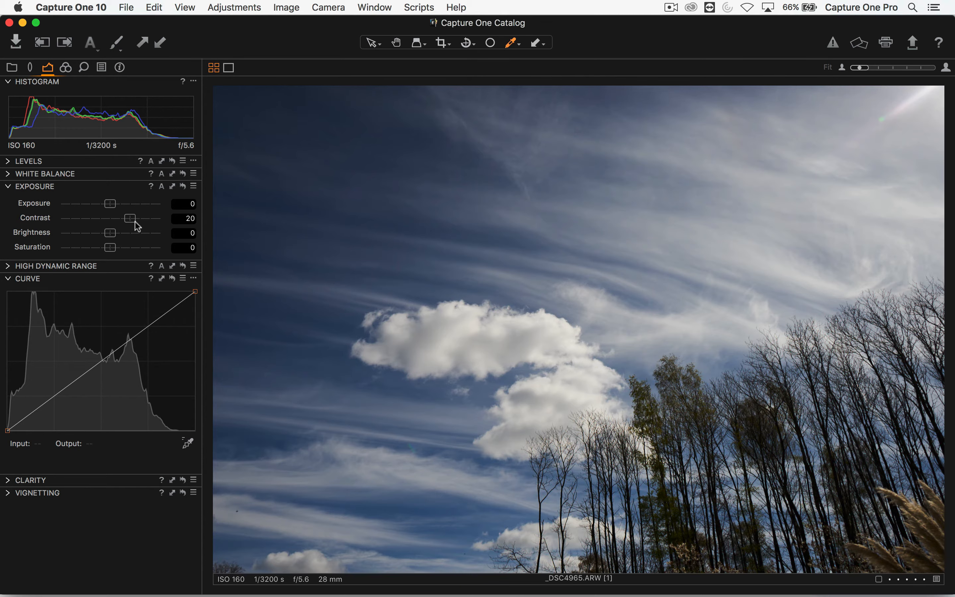
Brighten the first sky variant by setting its Levels midtone to 0.07 and its brightness to 10
{"action": "key", "text": "Right"}
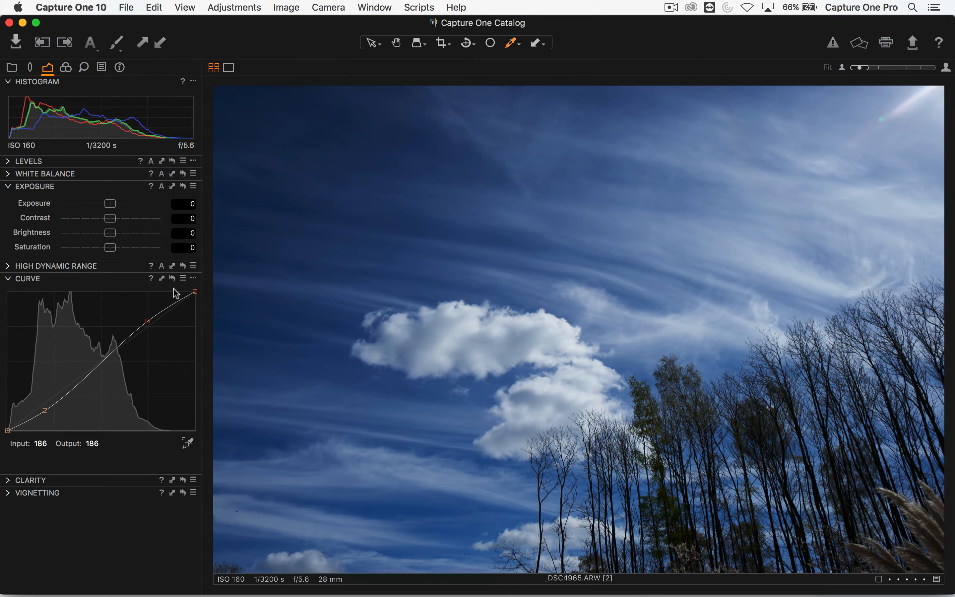
{"action": "key", "text": "Left"}
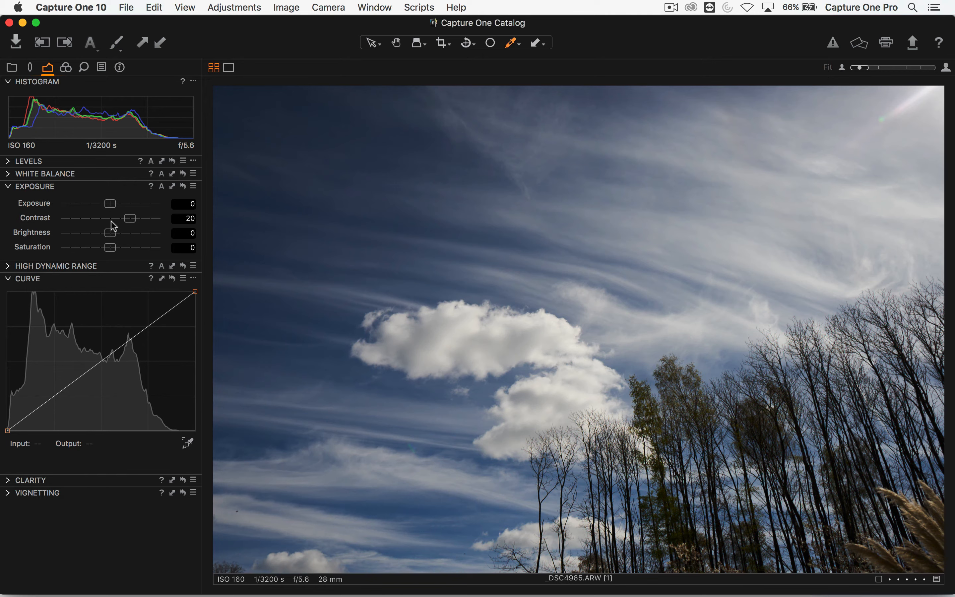
{"action": "mouse_move", "coordinate": [113, 233]}
{"action": "left_mouse_down"}
{"action": "mouse_move", "coordinate": [128, 236]}
{"action": "mouse_move", "coordinate": [104, 236]}
{"action": "mouse_move", "coordinate": [116, 236]}
{"action": "left_mouse_up"}
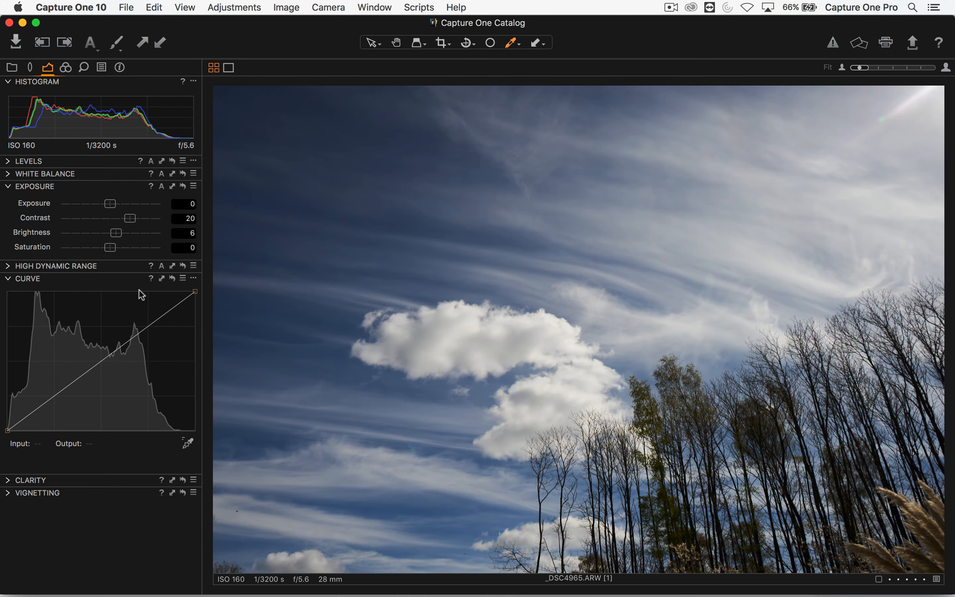
{"action": "left_click", "coordinate": [12, 161]}
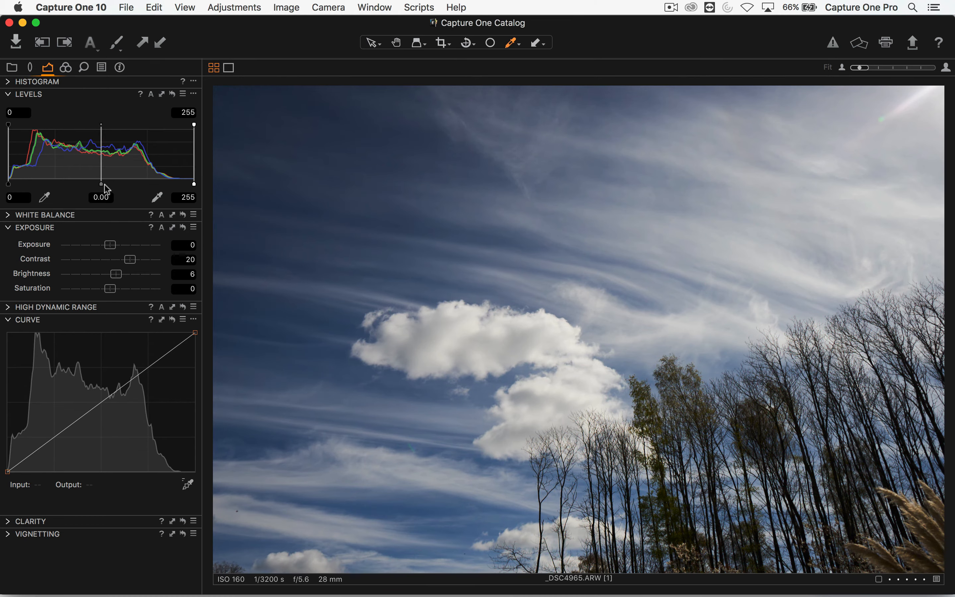
{"action": "mouse_move", "coordinate": [99, 187]}
{"action": "left_mouse_down"}
{"action": "mouse_move", "coordinate": [112, 186]}
{"action": "mouse_move", "coordinate": [77, 187]}
{"action": "mouse_move", "coordinate": [95, 185]}
{"action": "left_mouse_up"}
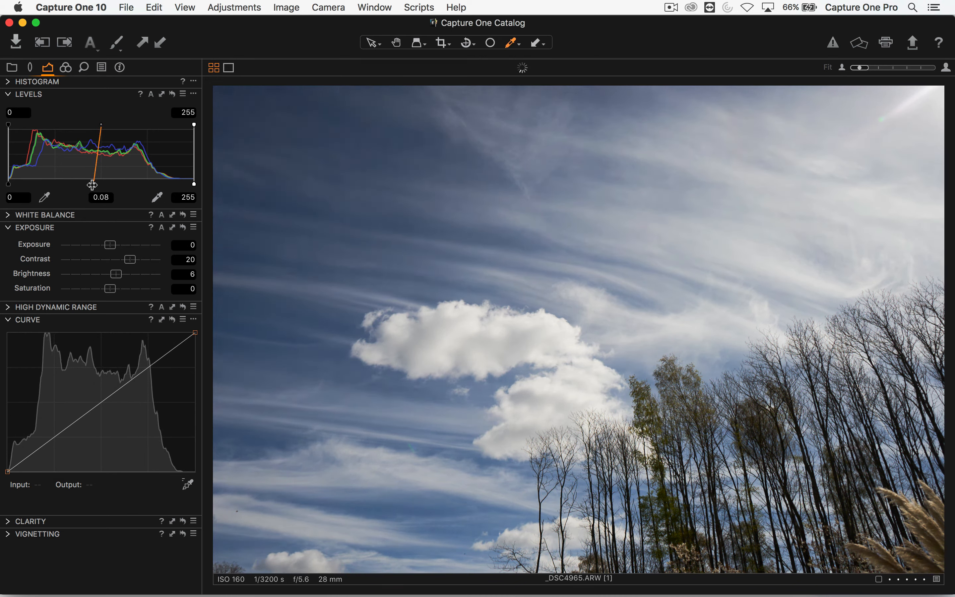
{"action": "left_click_drag", "start_coordinate": [119, 280], "coordinate": [123, 281]}
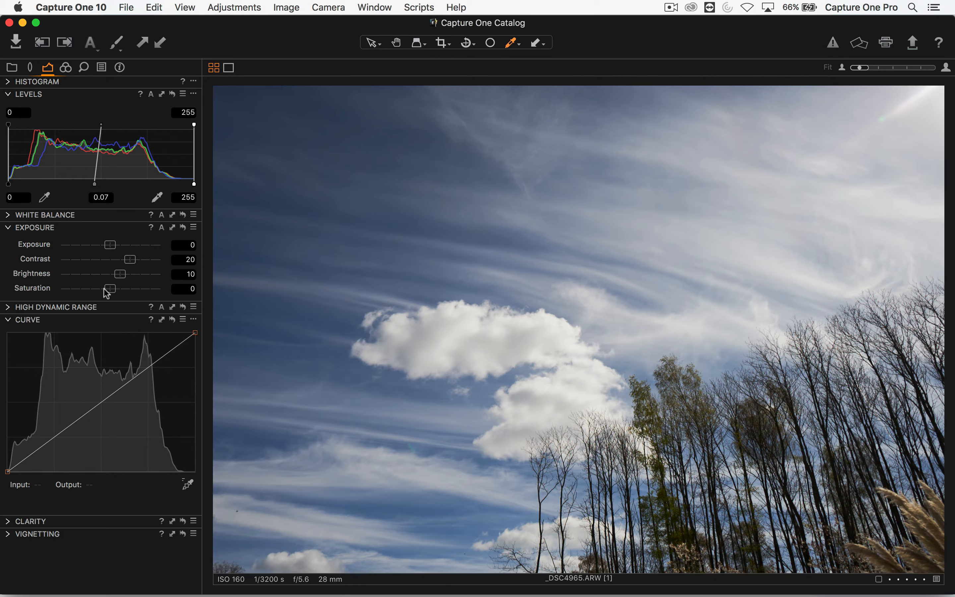
Open the crayon photo _DSC2970.ARW, try saturation at 100 and -100, and reset it to 0
{"action": "key", "text": "alt+super+v"}
{"action": "scroll", "coordinate": [475, 211], "scroll_direction": "up", "scroll_amount": 15}
{"action": "scroll", "coordinate": [494, 315], "scroll_direction": "down", "scroll_amount": 10}
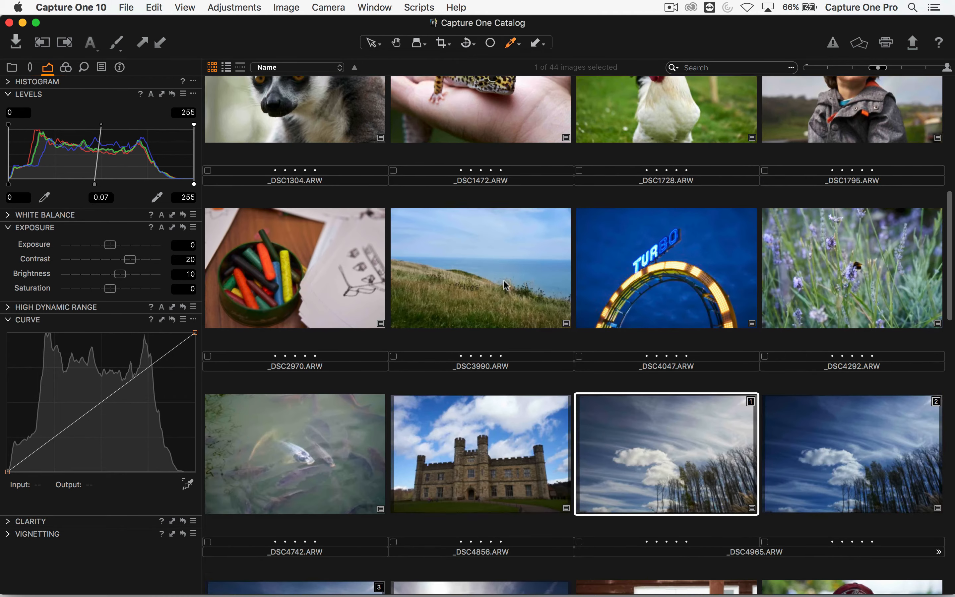
{"action": "double_click", "coordinate": [287, 203]}
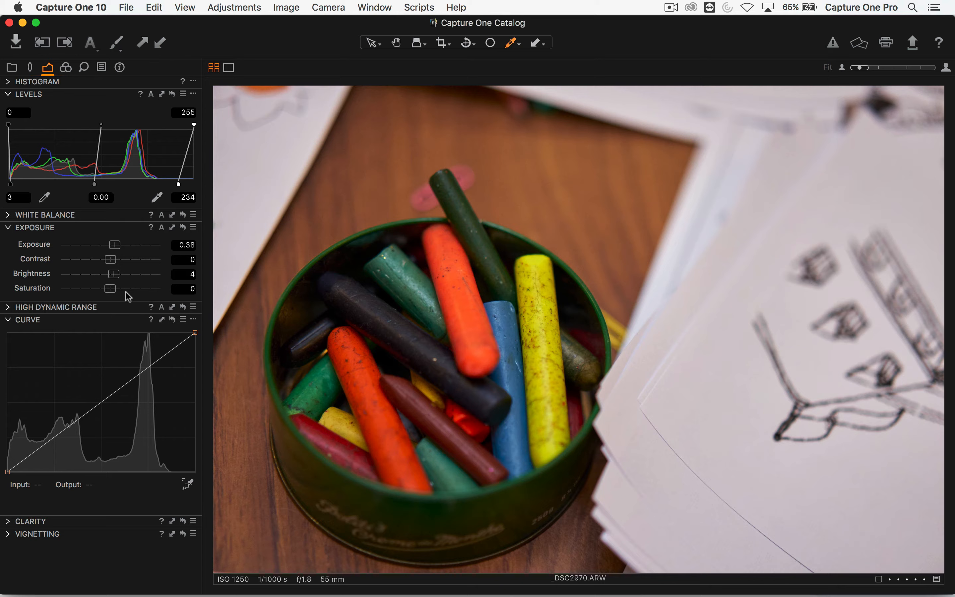
{"action": "left_click_drag", "start_coordinate": [111, 292], "coordinate": [176, 289]}
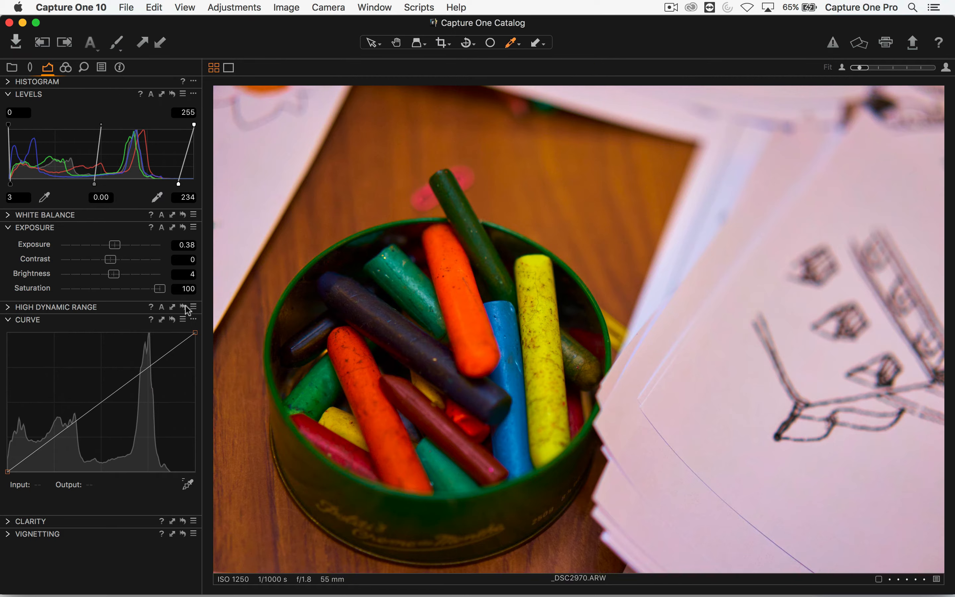
{"action": "left_click_drag", "start_coordinate": [160, 288], "coordinate": [43, 290]}
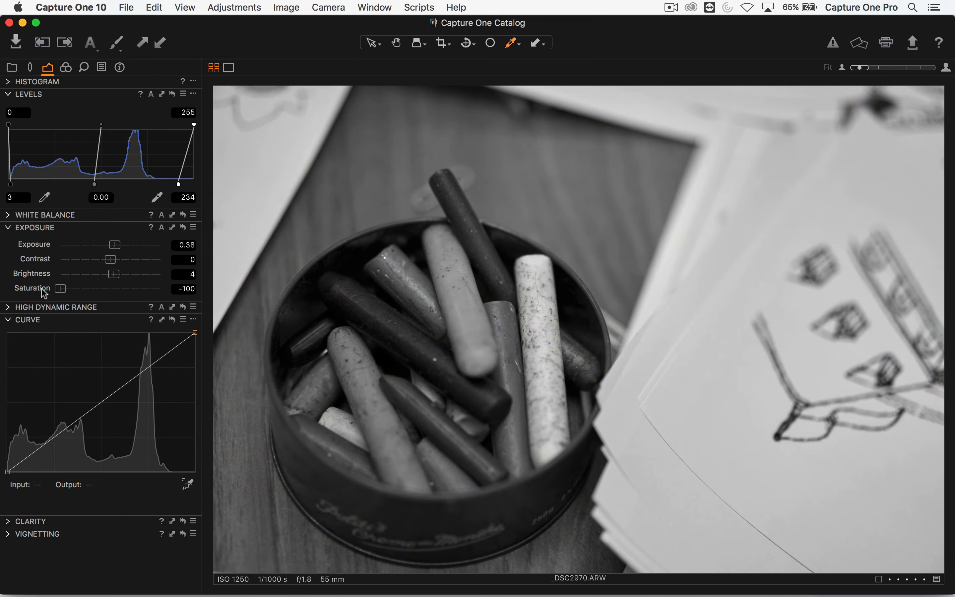
{"action": "left_click_drag", "start_coordinate": [60, 288], "coordinate": [154, 290]}
{"action": "double_click", "coordinate": [154, 291]}
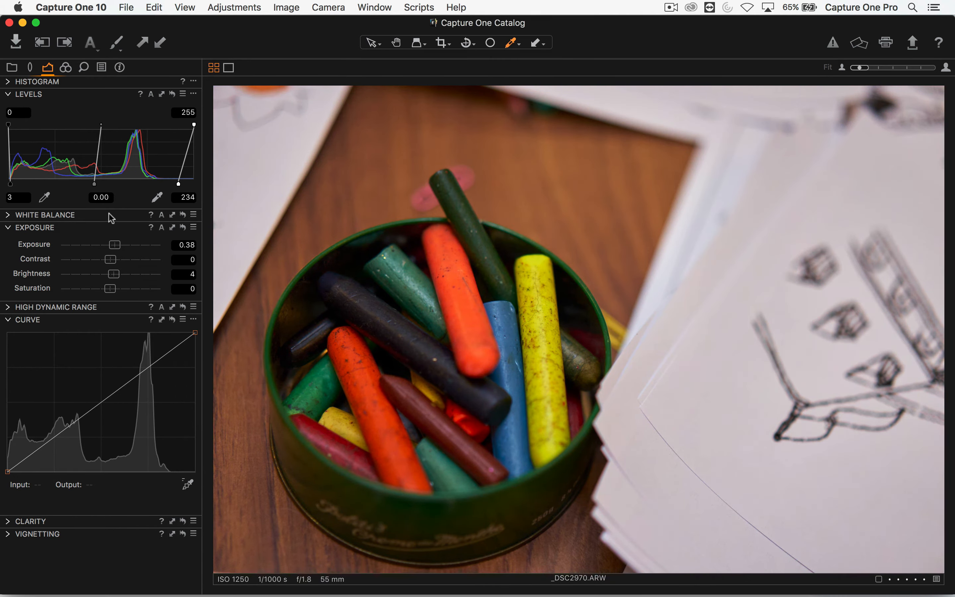
Open the blue tractor photo _DSC5554.ARW, test its contrast at 50 and 40, and settle on 16
{"action": "left_click", "coordinate": [8, 319]}
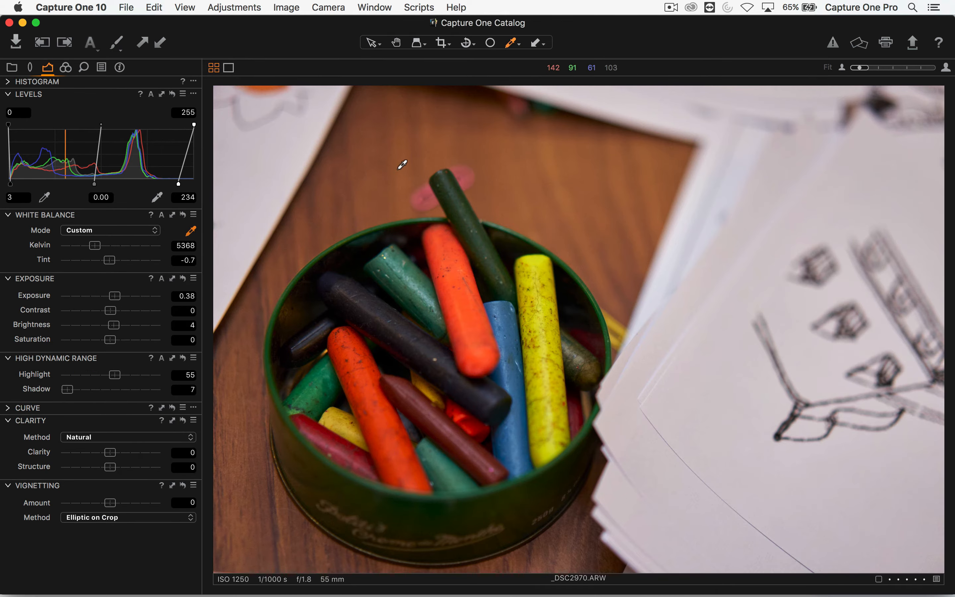
{"action": "key", "text": "super+alt+v"}
{"action": "scroll", "coordinate": [489, 292], "scroll_direction": "down", "scroll_amount": 10}
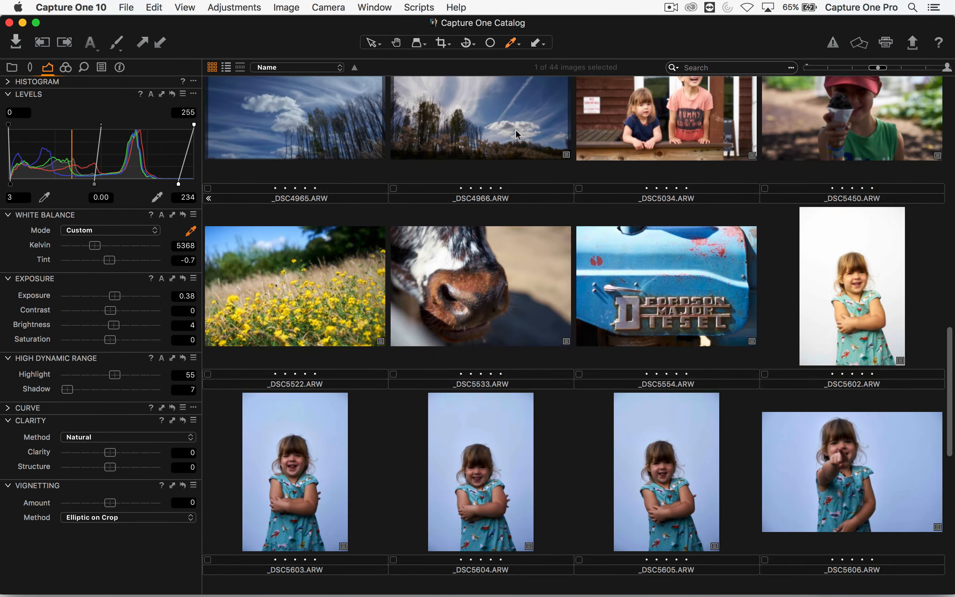
{"action": "double_click", "coordinate": [639, 312]}
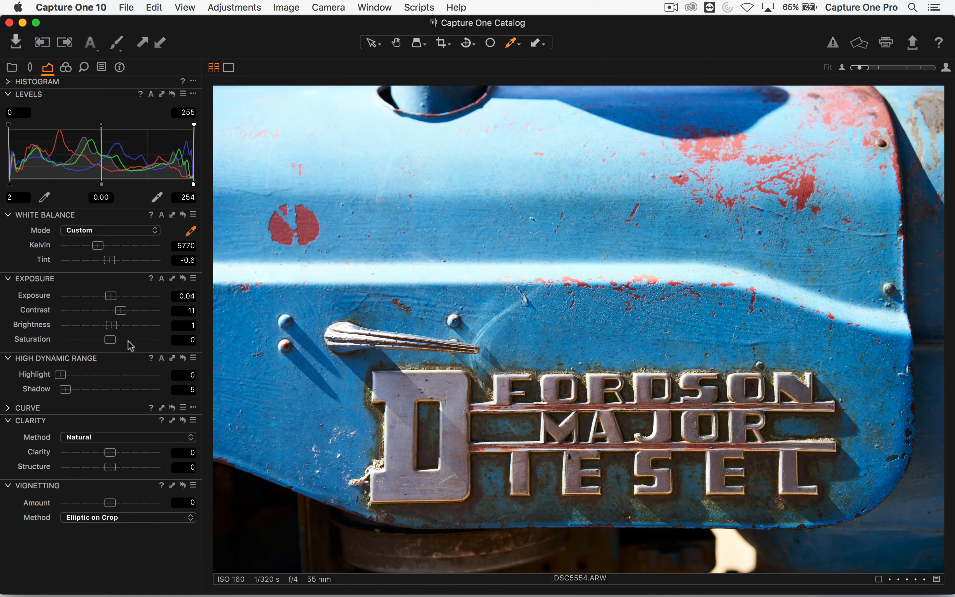
{"action": "left_click_drag", "start_coordinate": [121, 310], "coordinate": [208, 310]}
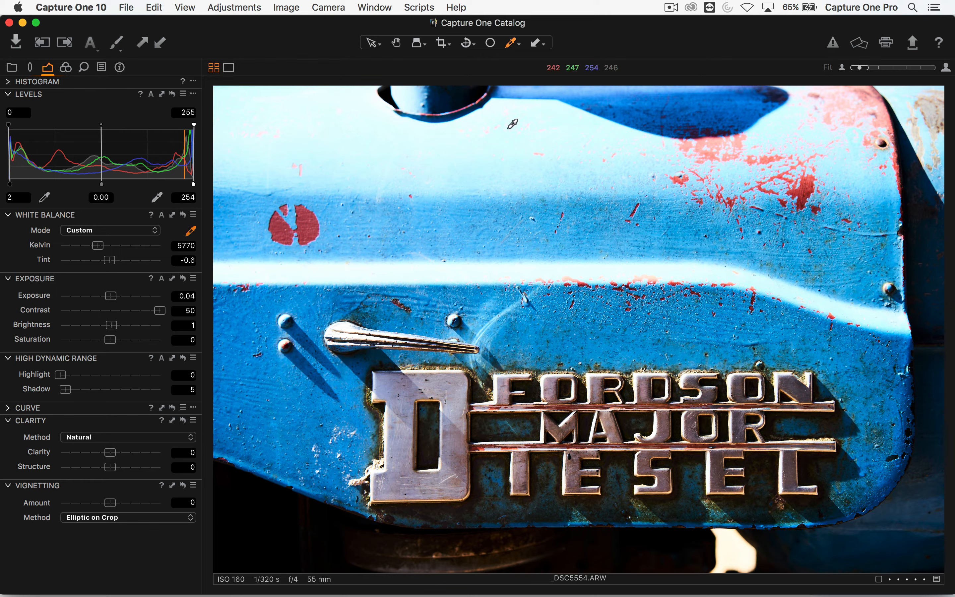
{"action": "mouse_move", "coordinate": [156, 311]}
{"action": "left_mouse_down"}
{"action": "mouse_move", "coordinate": [117, 312]}
{"action": "mouse_move", "coordinate": [148, 312]}
{"action": "left_mouse_up"}
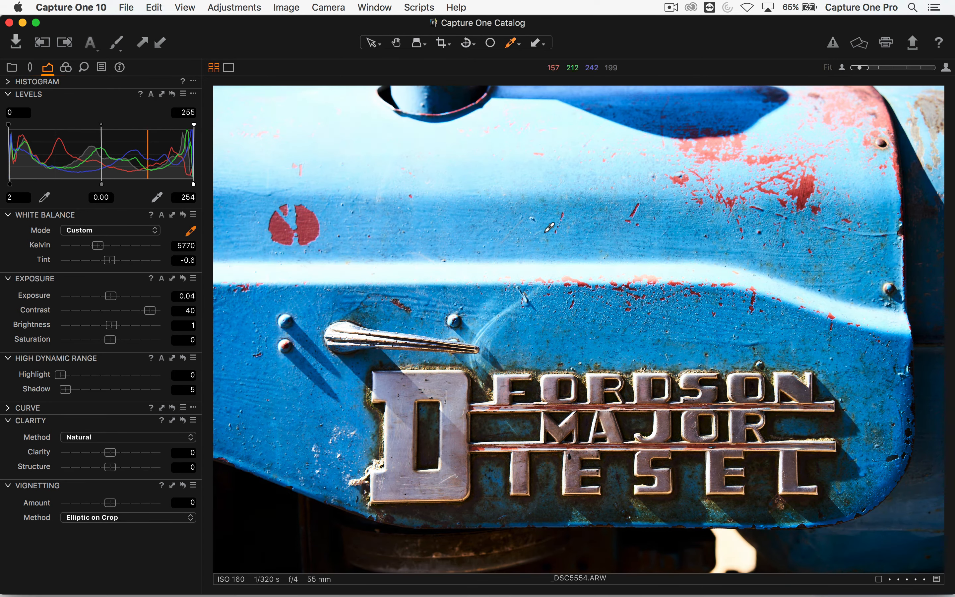
{"action": "left_click_drag", "start_coordinate": [150, 311], "coordinate": [122, 313]}
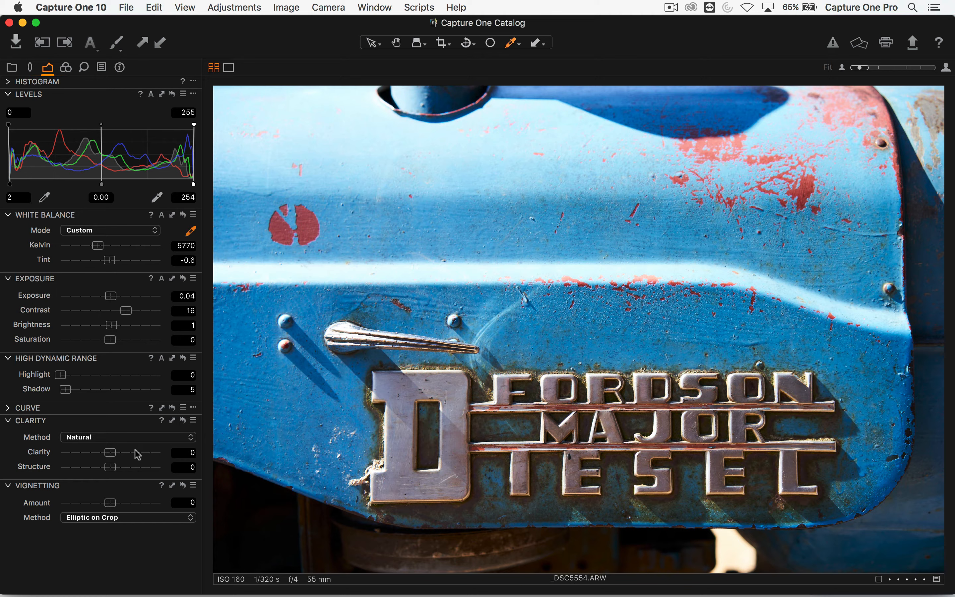
Raise the blue tractor photo's clarity to 100 and reset its contrast to 0
{"action": "left_click_drag", "start_coordinate": [115, 456], "coordinate": [185, 450]}
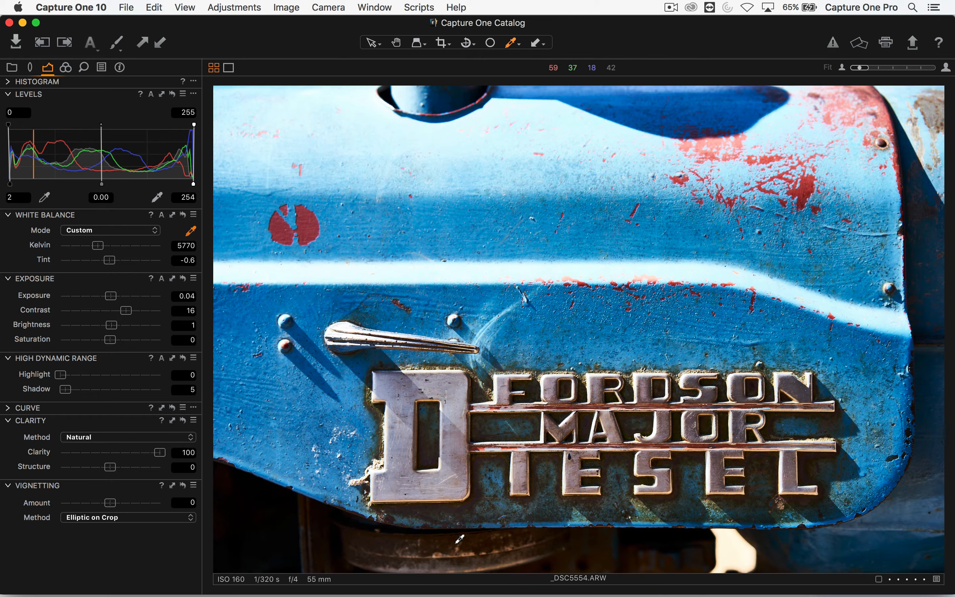
{"action": "double_click", "coordinate": [145, 310]}
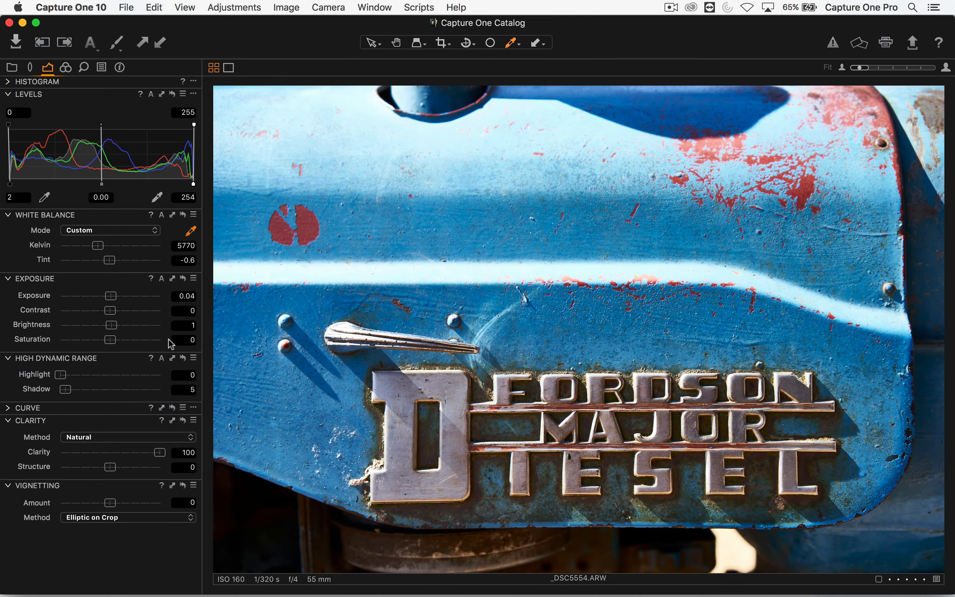
{"action": "left_click_drag", "start_coordinate": [161, 460], "coordinate": [187, 449]}
Examine the tractor's badge lettering at 100% magnification and try the Punch clarity method
{"action": "key", "text": "h"}
{"action": "double_click", "coordinate": [583, 376]}
{"action": "left_click_drag", "start_coordinate": [553, 360], "coordinate": [531, 229]}
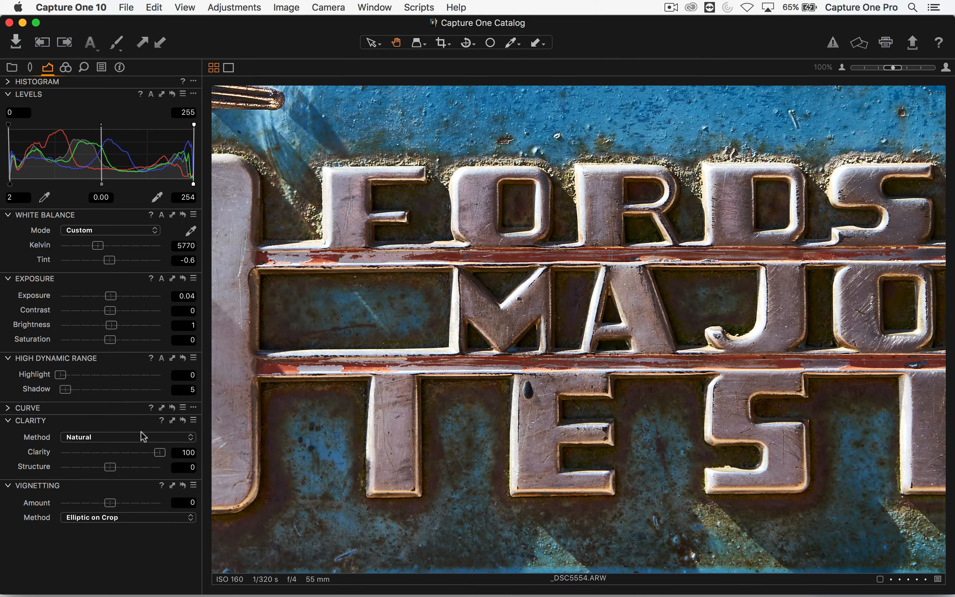
{"action": "left_click", "coordinate": [120, 437]}
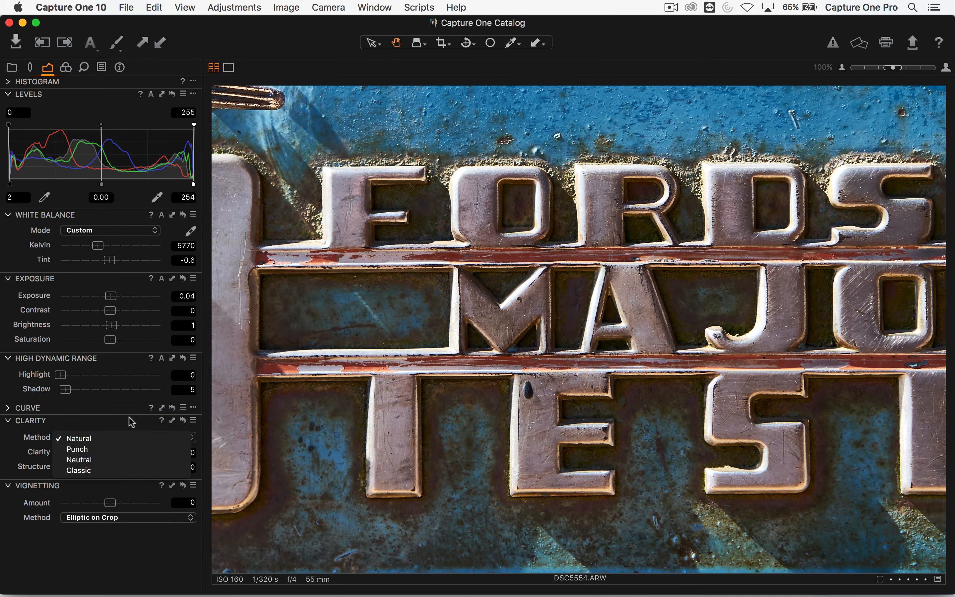
{"action": "left_click", "coordinate": [310, 324]}
{"action": "left_click_drag", "start_coordinate": [370, 273], "coordinate": [390, 316]}
{"action": "left_click", "coordinate": [113, 439]}
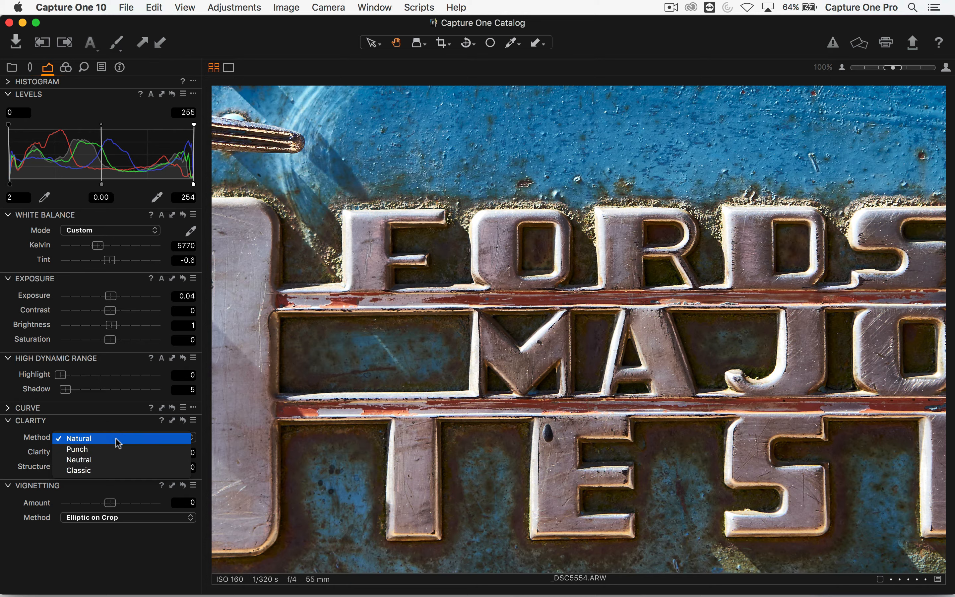
{"action": "left_click", "coordinate": [116, 450]}
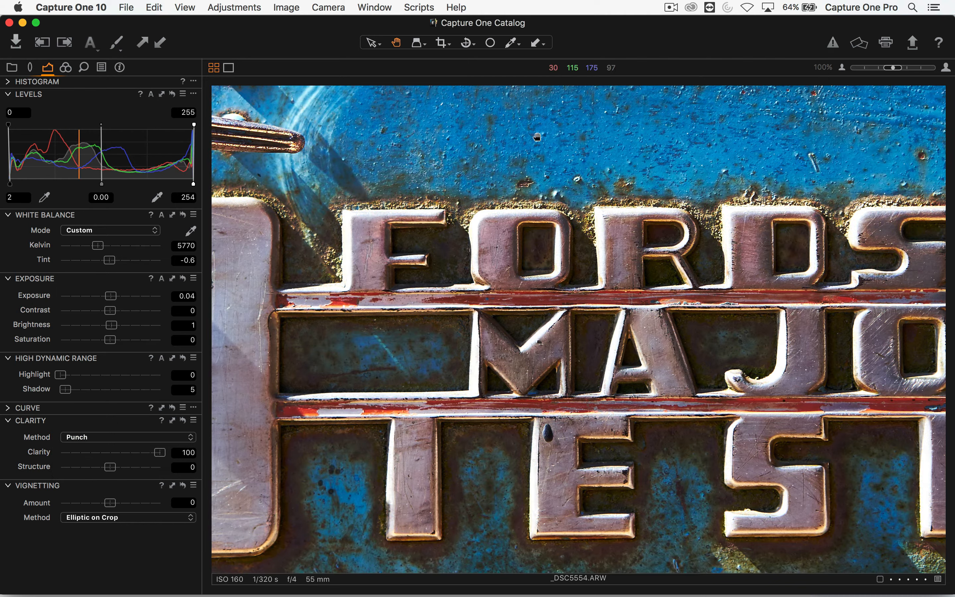
Compare the Neutral and Classic clarity methods on the tractor badge and return to Natural
{"action": "left_click", "coordinate": [118, 439]}
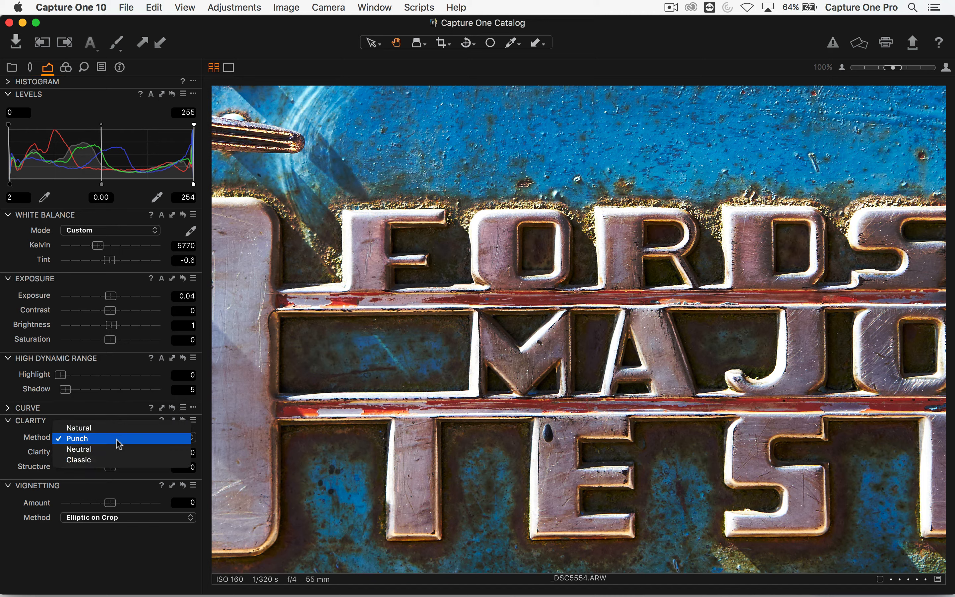
{"action": "left_click", "coordinate": [109, 450]}
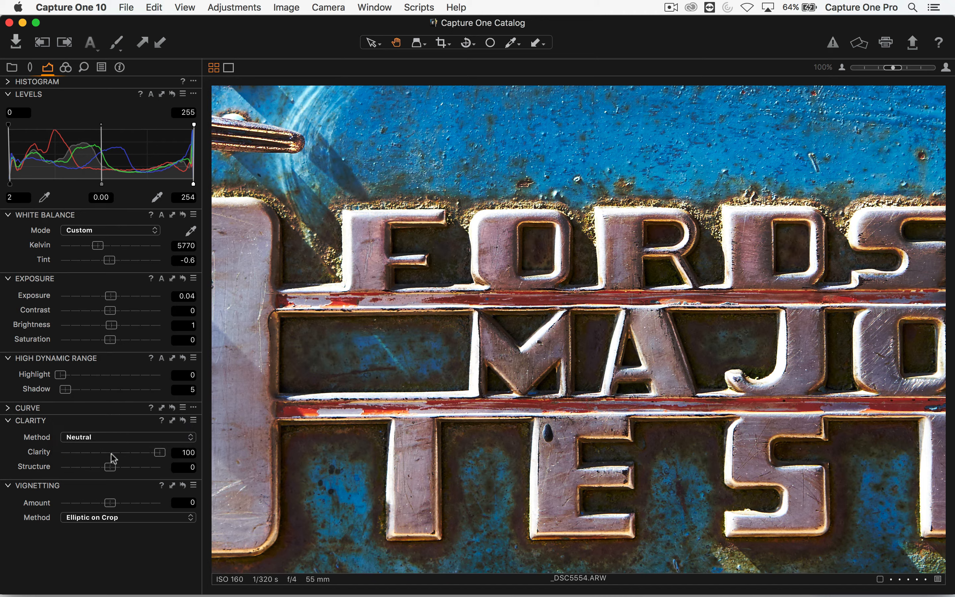
{"action": "left_click", "coordinate": [99, 439]}
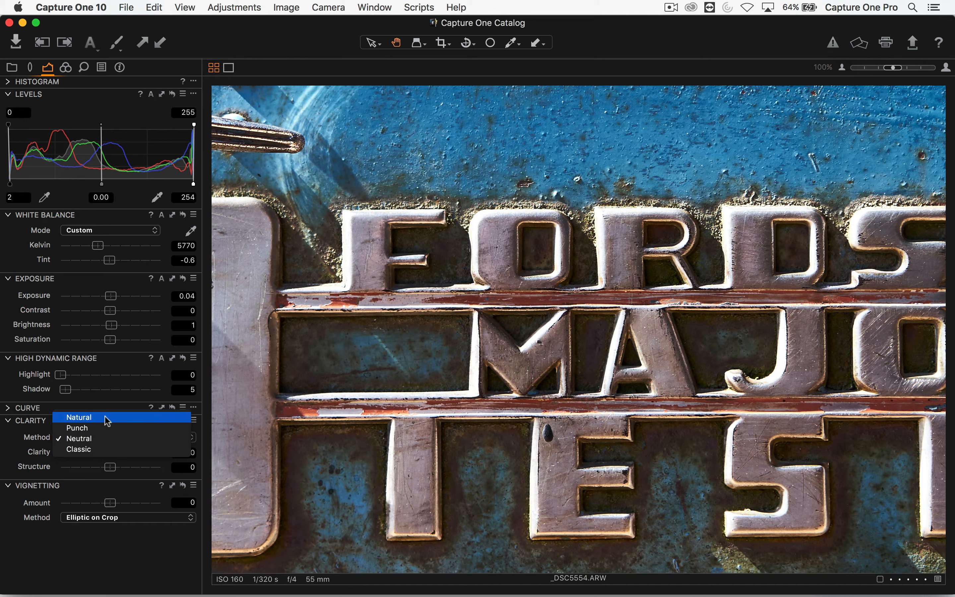
{"action": "left_click", "coordinate": [108, 422]}
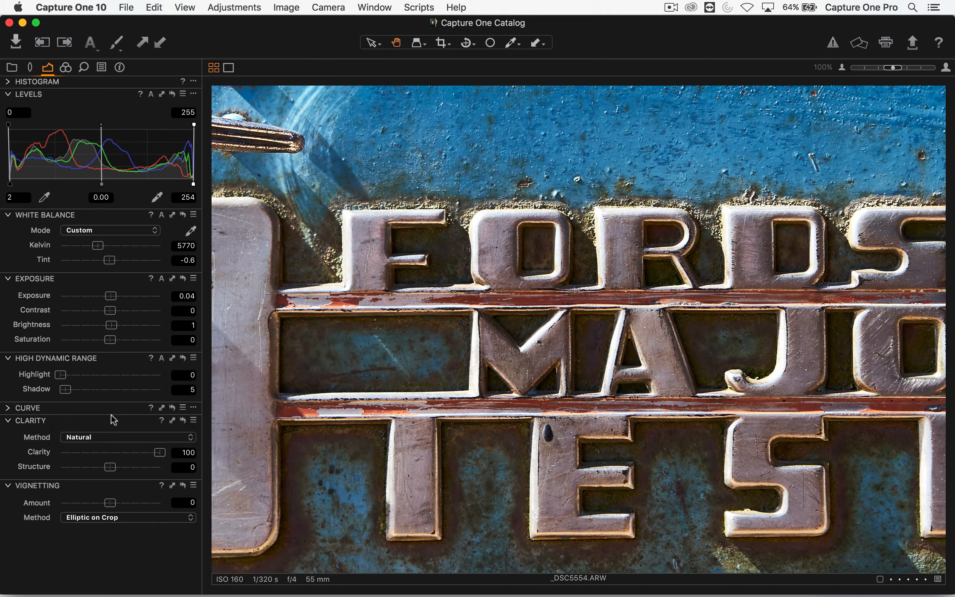
{"action": "left_click", "coordinate": [105, 437]}
{"action": "left_click", "coordinate": [105, 470]}
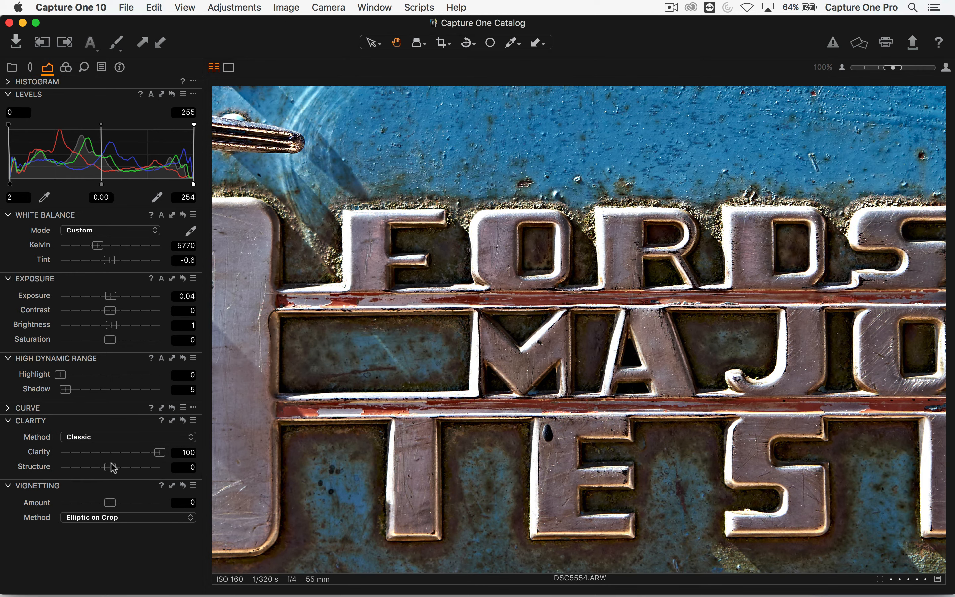
{"action": "left_click", "coordinate": [119, 435]}
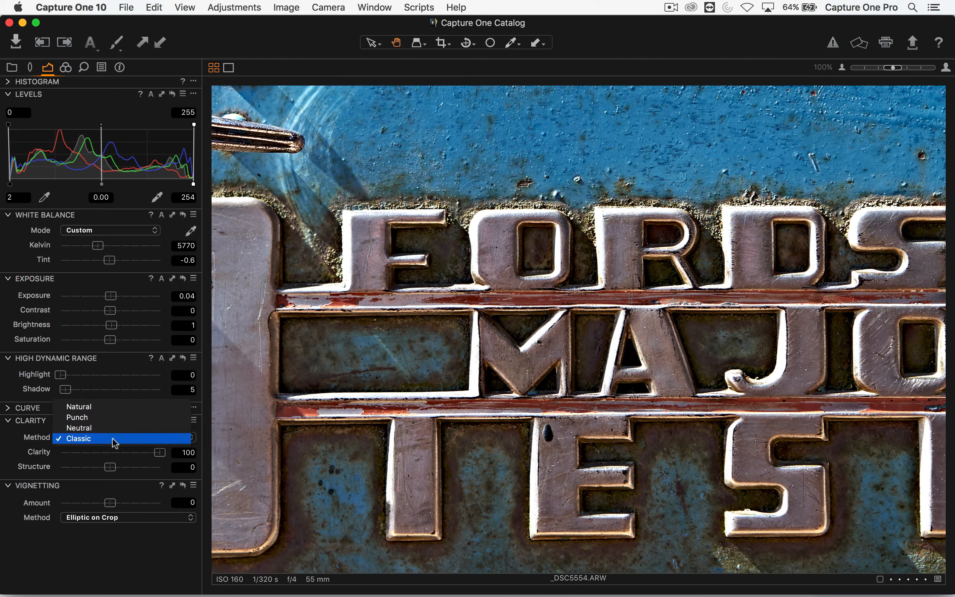
{"action": "left_click", "coordinate": [110, 404]}
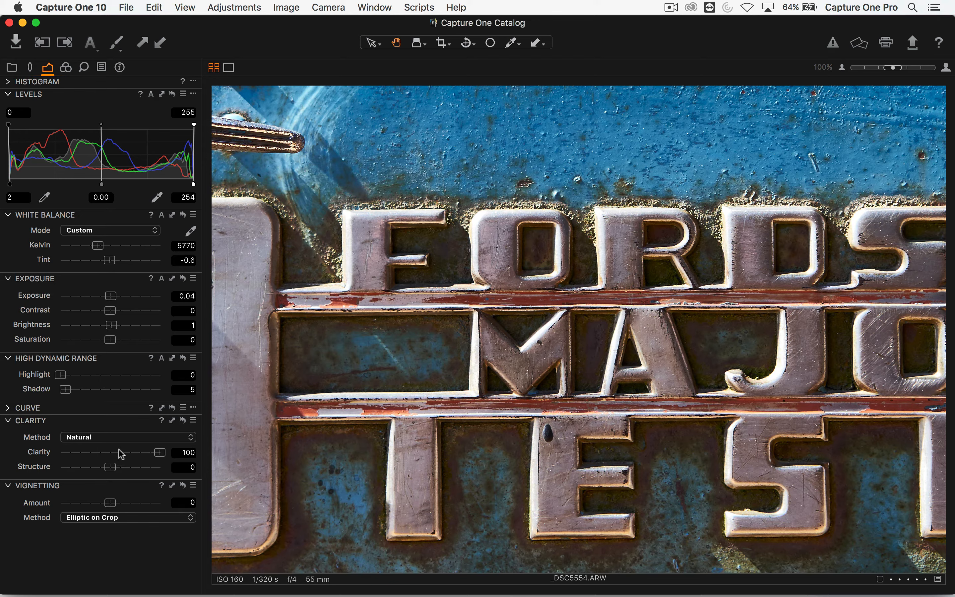
Reduce the tractor photo's clarity to 53 and raise its structure to 100
{"action": "left_click_drag", "start_coordinate": [592, 330], "coordinate": [296, 260]}
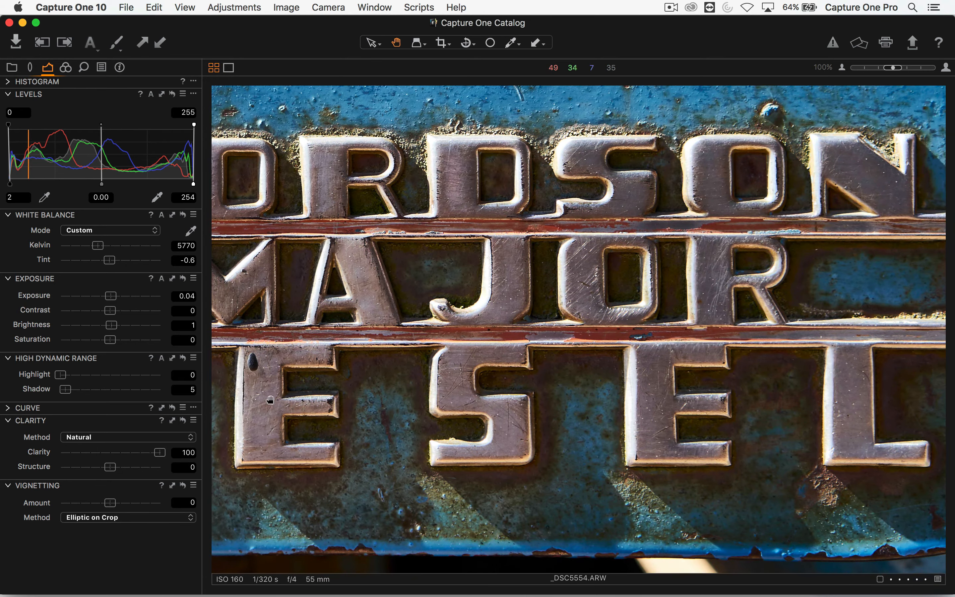
{"action": "left_click_drag", "start_coordinate": [160, 452], "coordinate": [135, 452]}
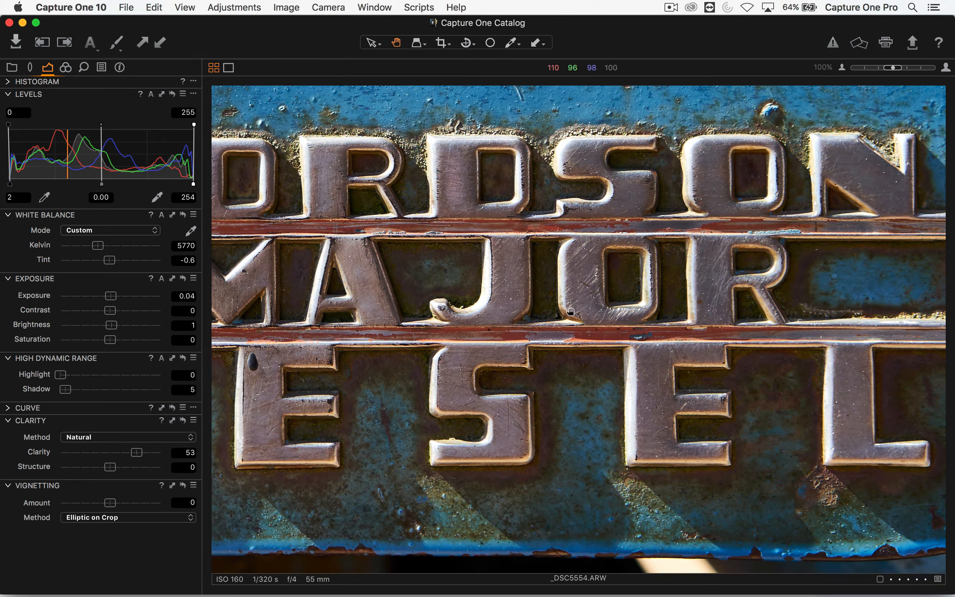
{"action": "left_click_drag", "start_coordinate": [112, 467], "coordinate": [166, 468]}
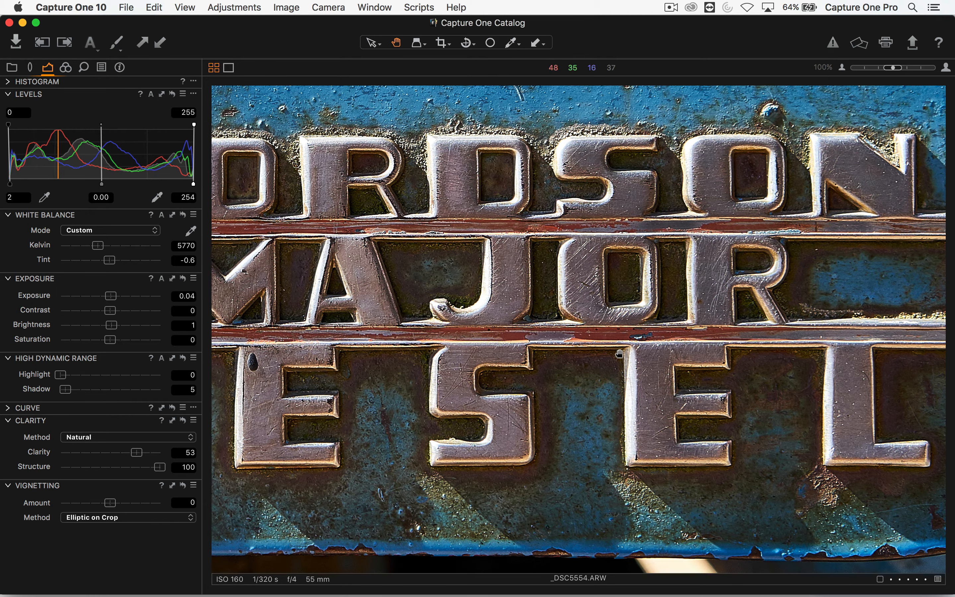
Open the cow's nose photo _DSC5533.ARW, bring the nostril into view, and raise its structure to 53
{"action": "key", "text": "space"}
{"action": "scroll", "coordinate": [529, 331], "scroll_direction": "up", "scroll_amount": 5}
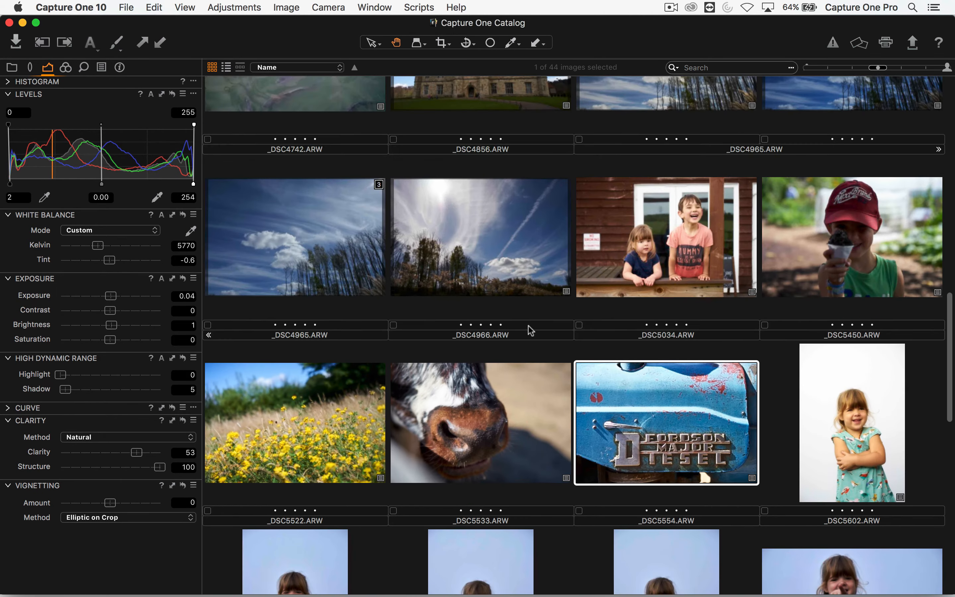
{"action": "double_click", "coordinate": [493, 397]}
{"action": "left_click_drag", "start_coordinate": [392, 247], "coordinate": [803, 444]}
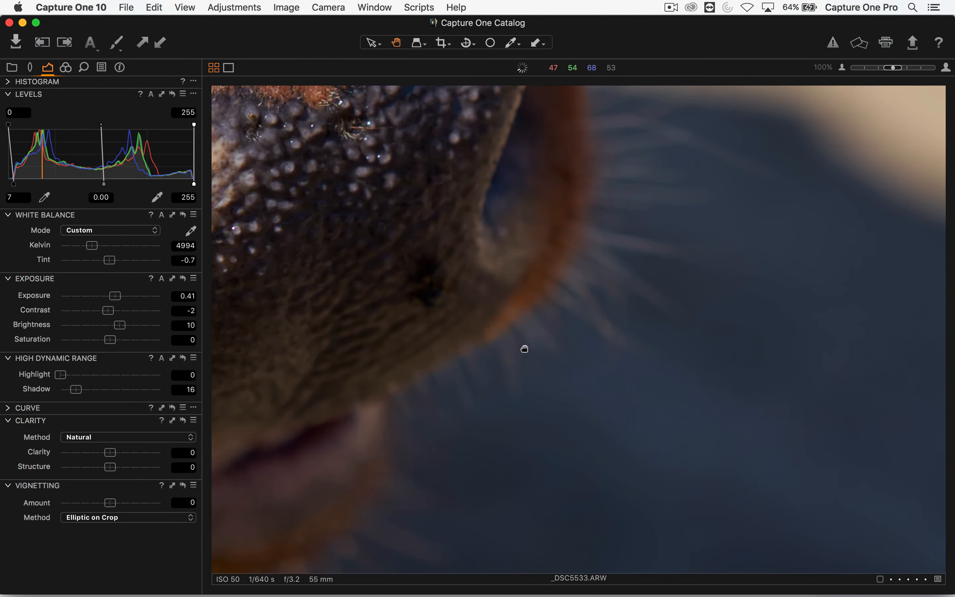
{"action": "left_click_drag", "start_coordinate": [422, 322], "coordinate": [685, 243]}
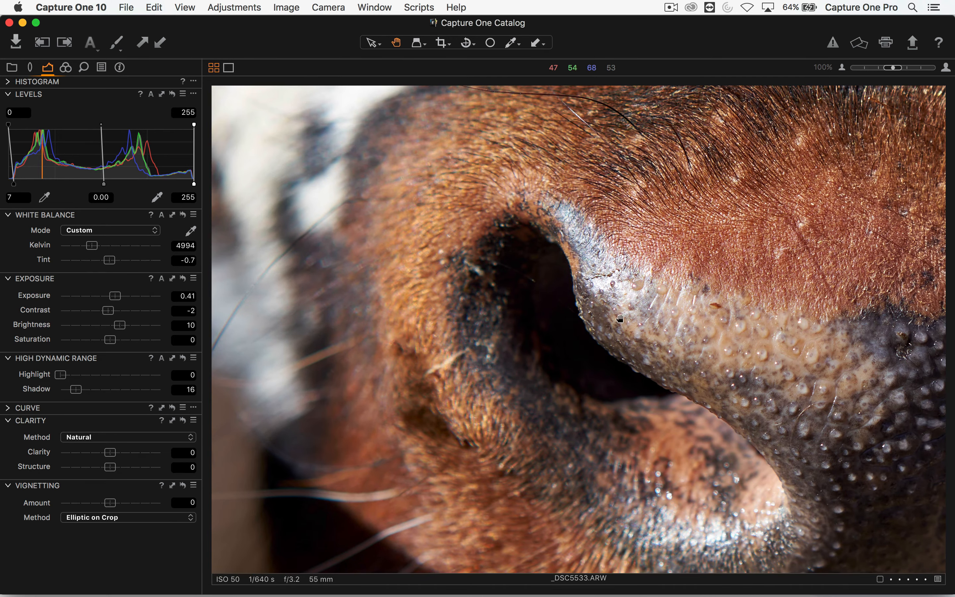
{"action": "left_click_drag", "start_coordinate": [113, 467], "coordinate": [139, 468]}
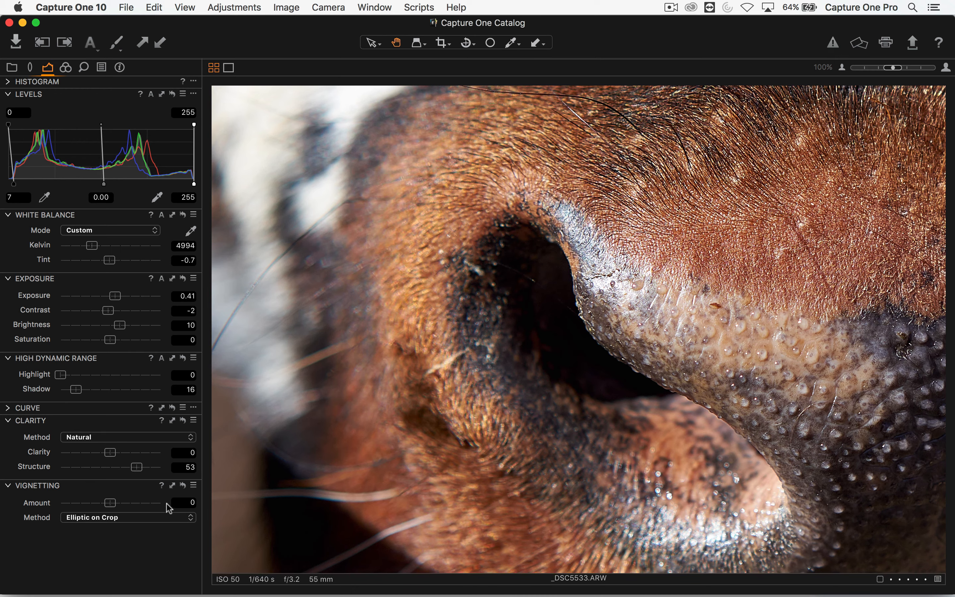
Open the yellow flower photo _DSC5522.ARW and raise its structure to 56
{"action": "key", "text": "space"}
{"action": "scroll", "coordinate": [376, 265], "scroll_direction": "up", "scroll_amount": 9}
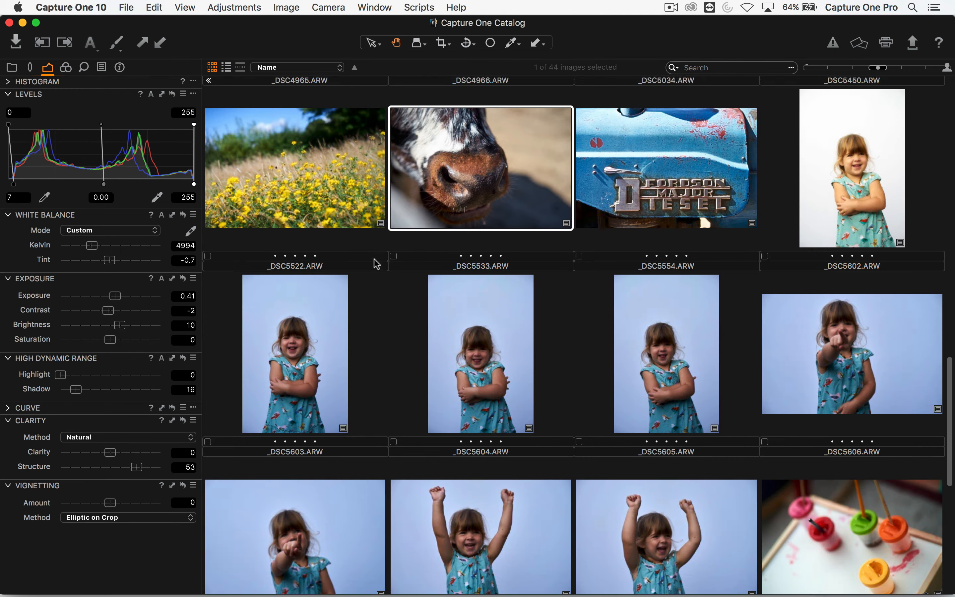
{"action": "scroll", "coordinate": [379, 381], "scroll_direction": "down", "scroll_amount": 1}
{"action": "left_click", "coordinate": [314, 434]}
{"action": "key", "text": "space"}
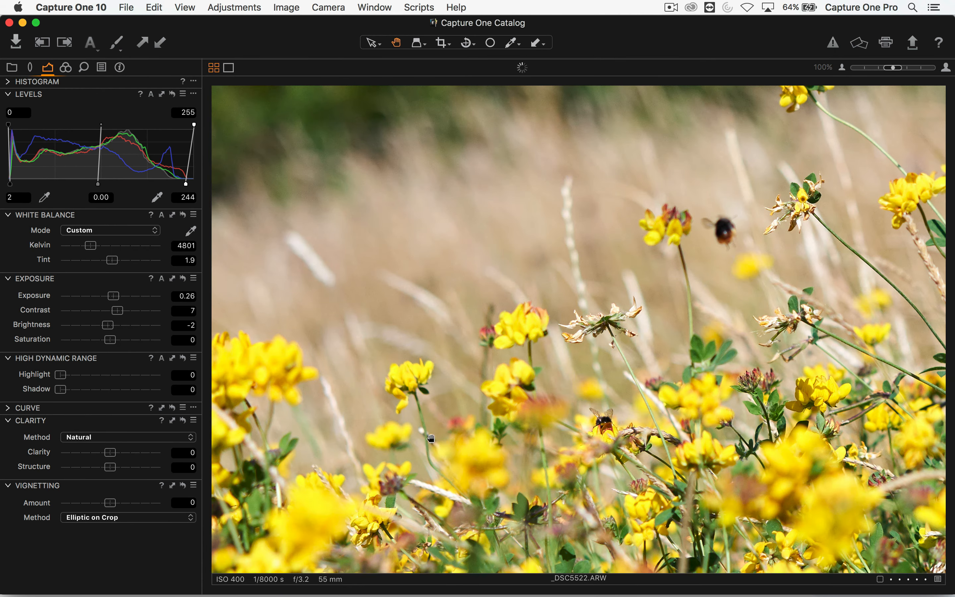
{"action": "left_click_drag", "start_coordinate": [111, 469], "coordinate": [139, 469]}
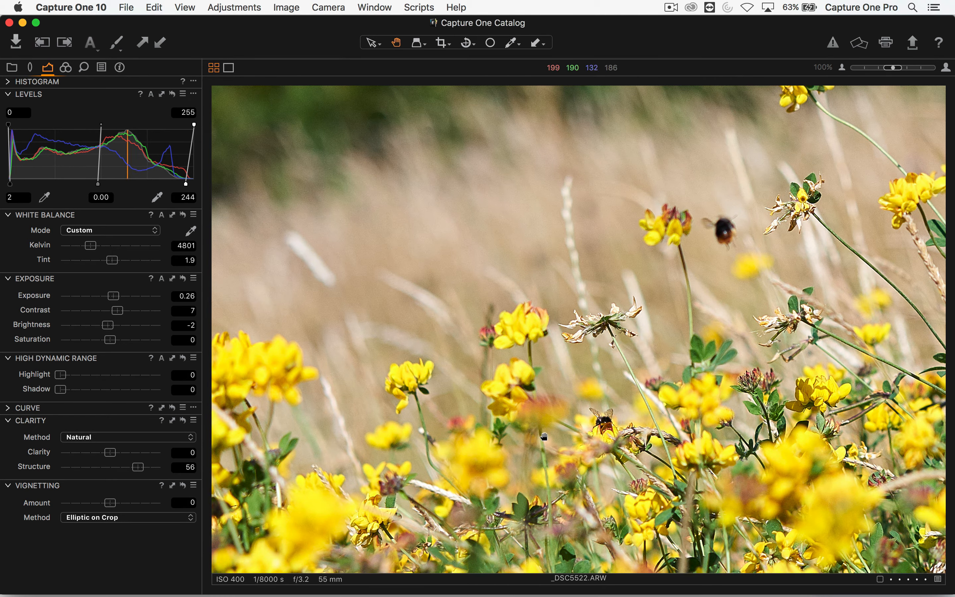
Open the castle photo _DSC4856.ARW, magnify the central towers to 100%, and raise the structure to 35
{"action": "key", "text": "space"}
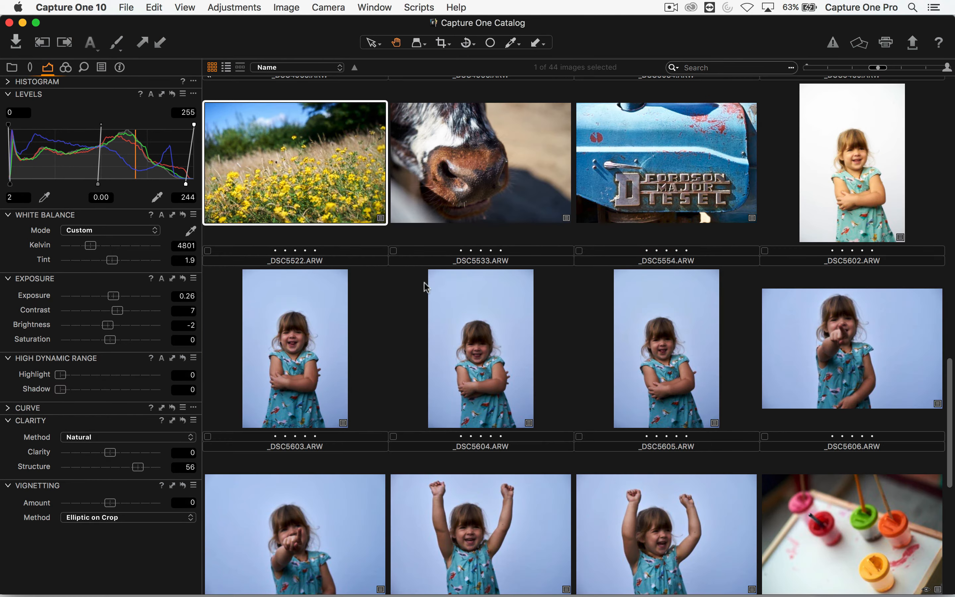
{"action": "scroll", "coordinate": [428, 285], "scroll_direction": "up", "scroll_amount": 5}
{"action": "left_click", "coordinate": [497, 253]}
{"action": "key", "text": "space"}
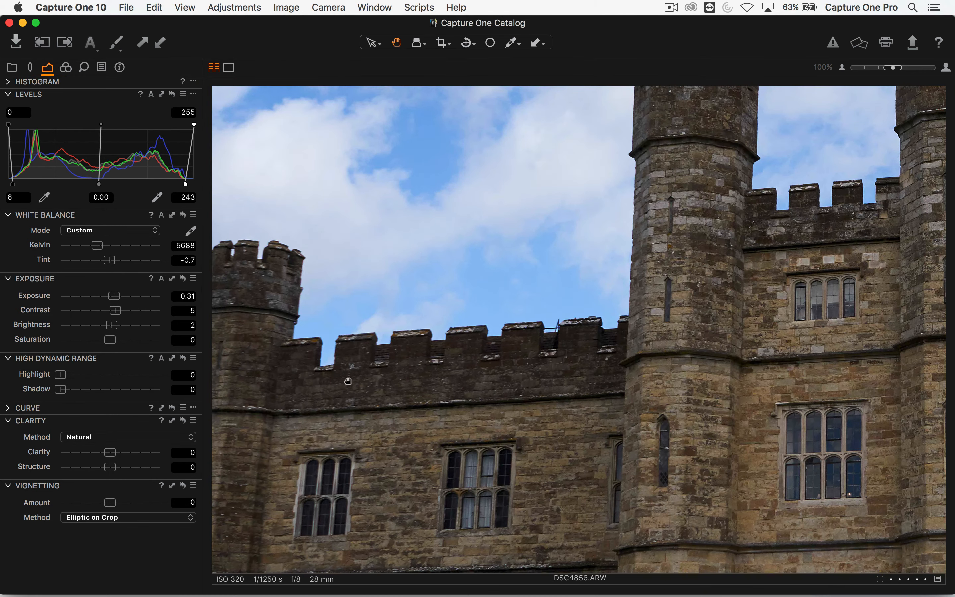
{"action": "left_click_drag", "start_coordinate": [348, 381], "coordinate": [471, 276]}
{"action": "double_click", "coordinate": [408, 348]}
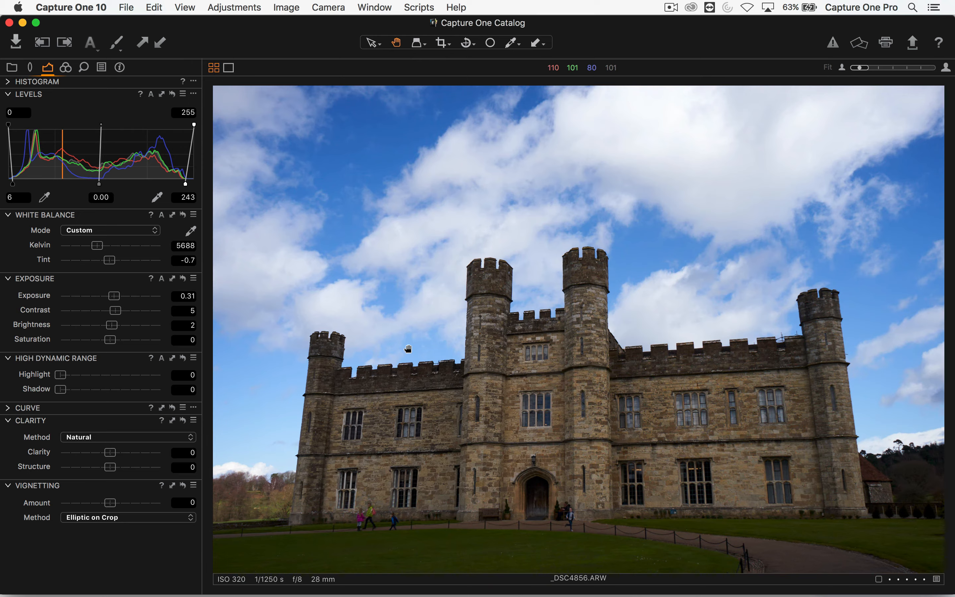
{"action": "double_click", "coordinate": [607, 348]}
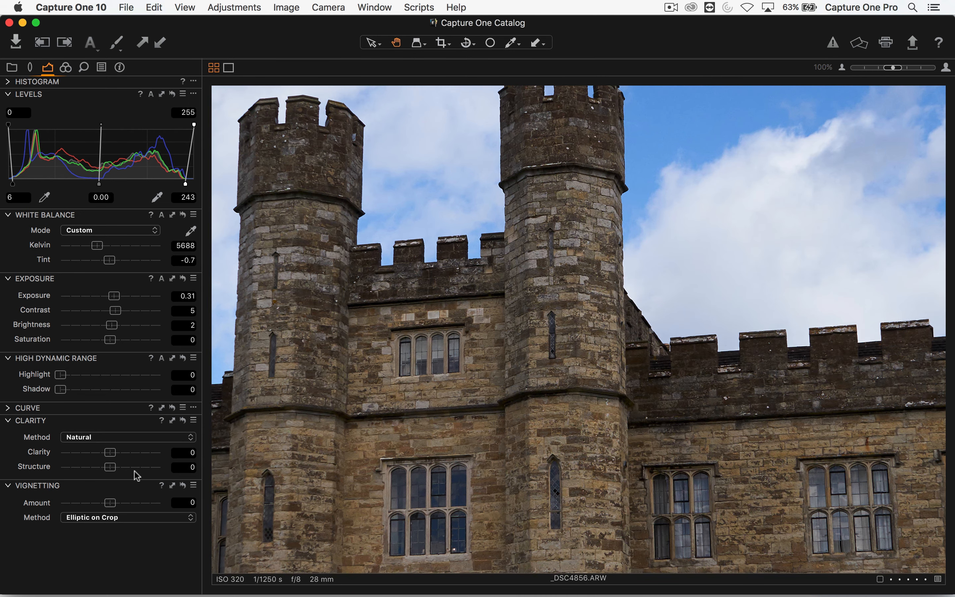
{"action": "left_click_drag", "start_coordinate": [111, 469], "coordinate": [132, 468]}
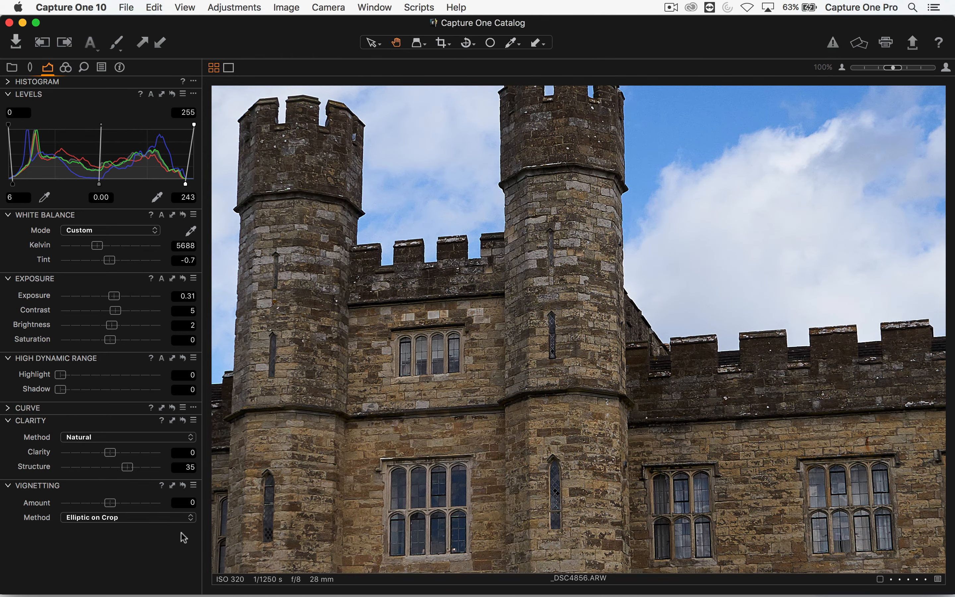
Try structure at -29 and clarity at -40 on the castle photo, then reset structure to 0 and set clarity to -4
{"action": "key", "text": "alt+super+v"}
{"action": "scroll", "coordinate": [464, 253], "scroll_direction": "up", "scroll_amount": 11}
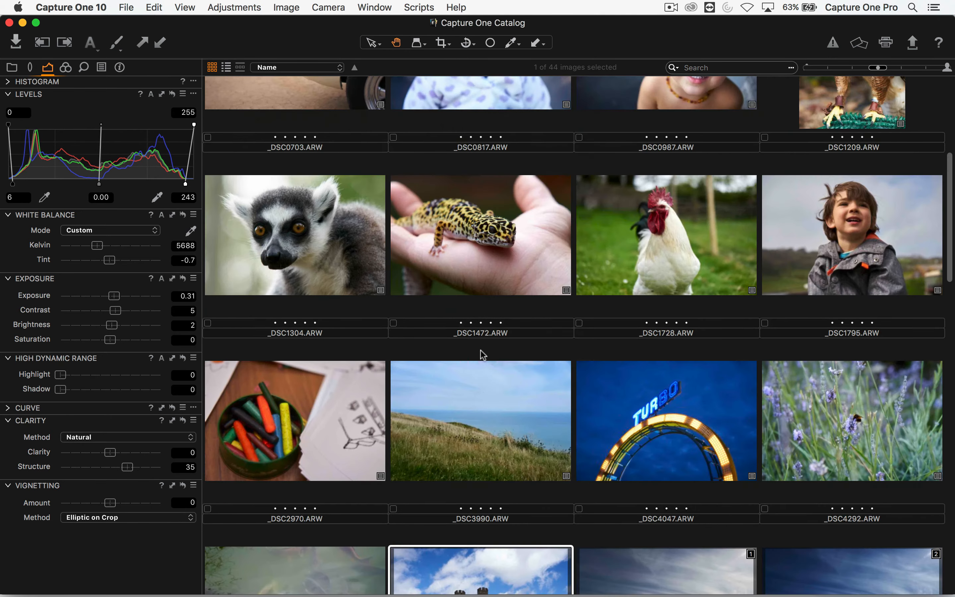
{"action": "scroll", "coordinate": [493, 261], "scroll_direction": "down", "scroll_amount": 6}
{"action": "scroll", "coordinate": [498, 255], "scroll_direction": "down", "scroll_amount": 3}
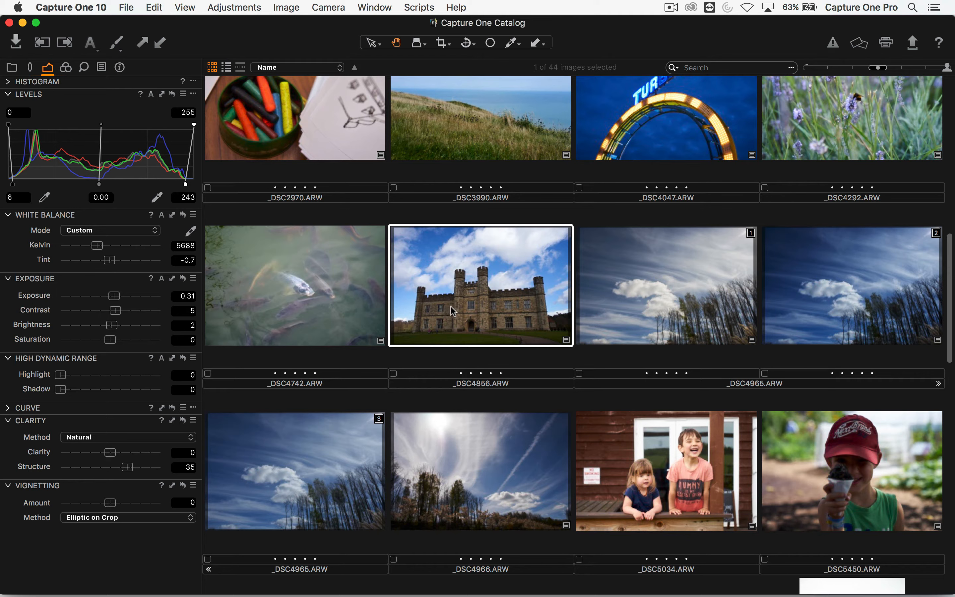
{"action": "left_click_drag", "start_coordinate": [119, 469], "coordinate": [91, 452]}
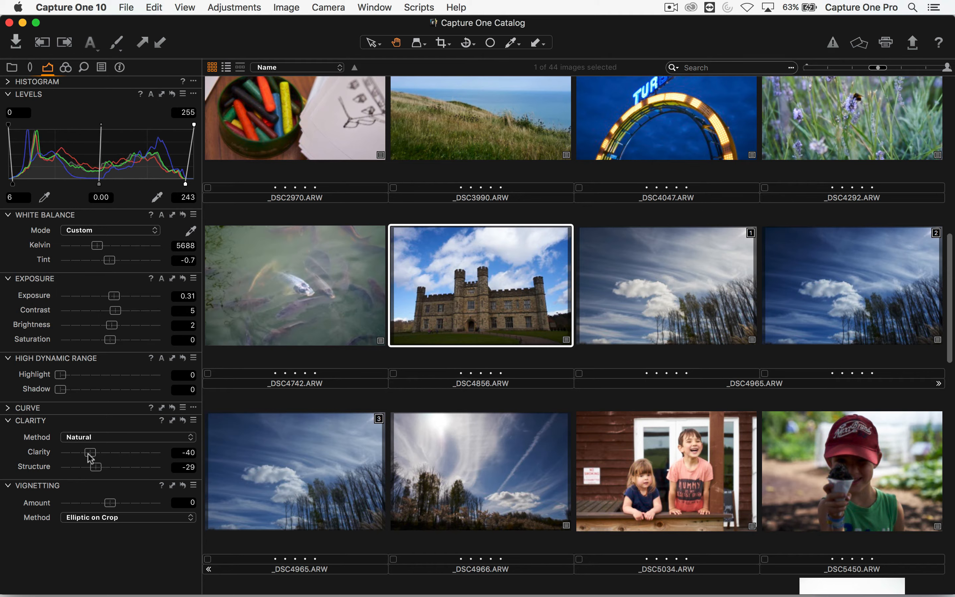
{"action": "double_click", "coordinate": [95, 467]}
{"action": "left_click_drag", "start_coordinate": [90, 452], "coordinate": [108, 452]}
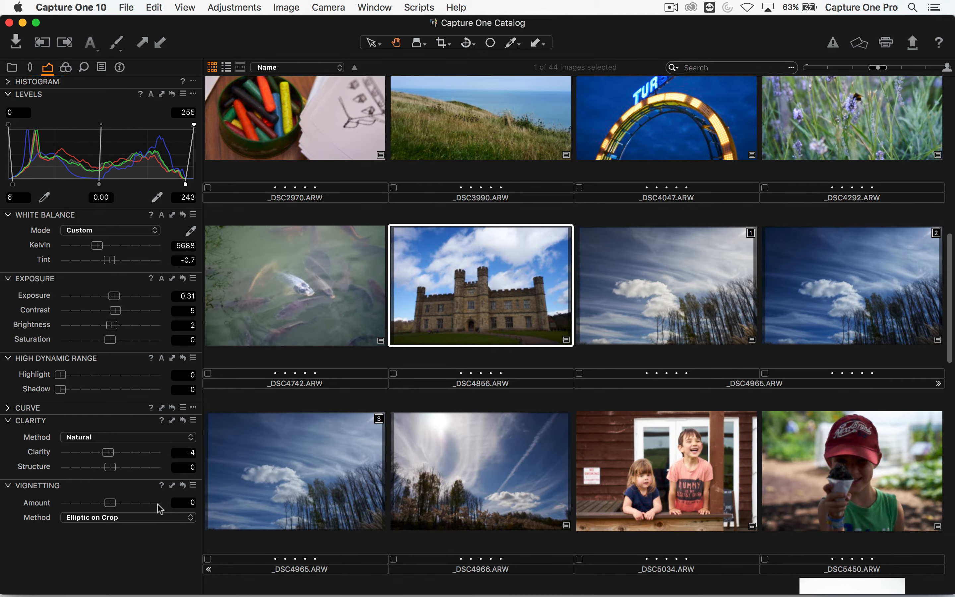
Open the smiling boy portrait _DSC0987.ARW from the catalog thumbnails
{"action": "scroll", "coordinate": [571, 405], "scroll_direction": "up", "scroll_amount": 10}
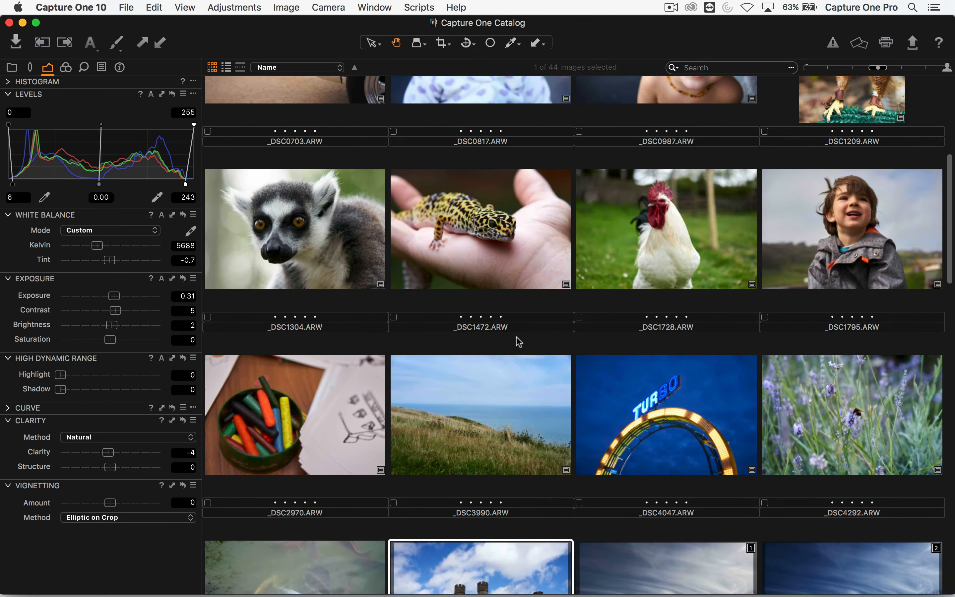
{"action": "scroll", "coordinate": [537, 389], "scroll_direction": "up", "scroll_amount": 3}
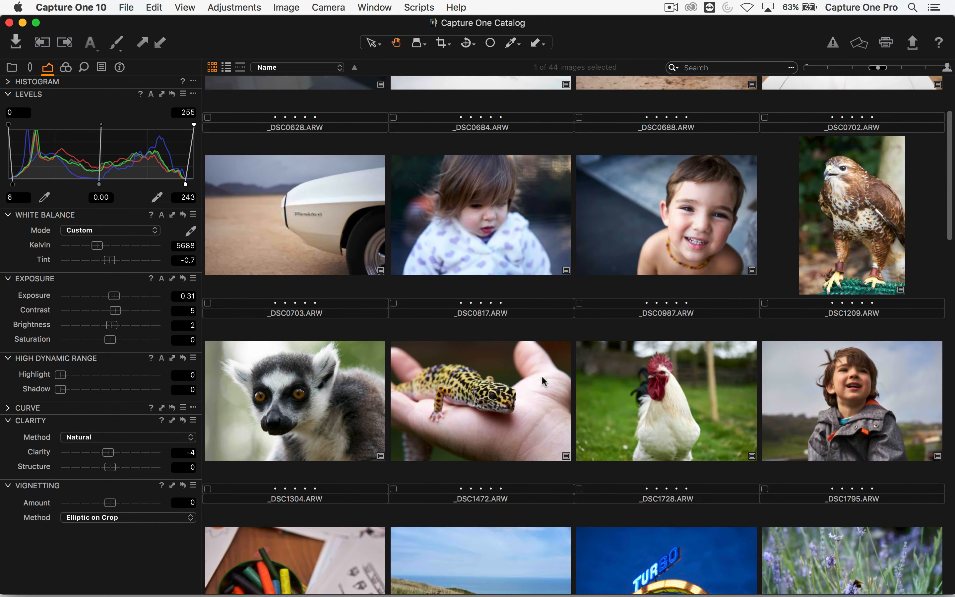
{"action": "double_click", "coordinate": [656, 251]}
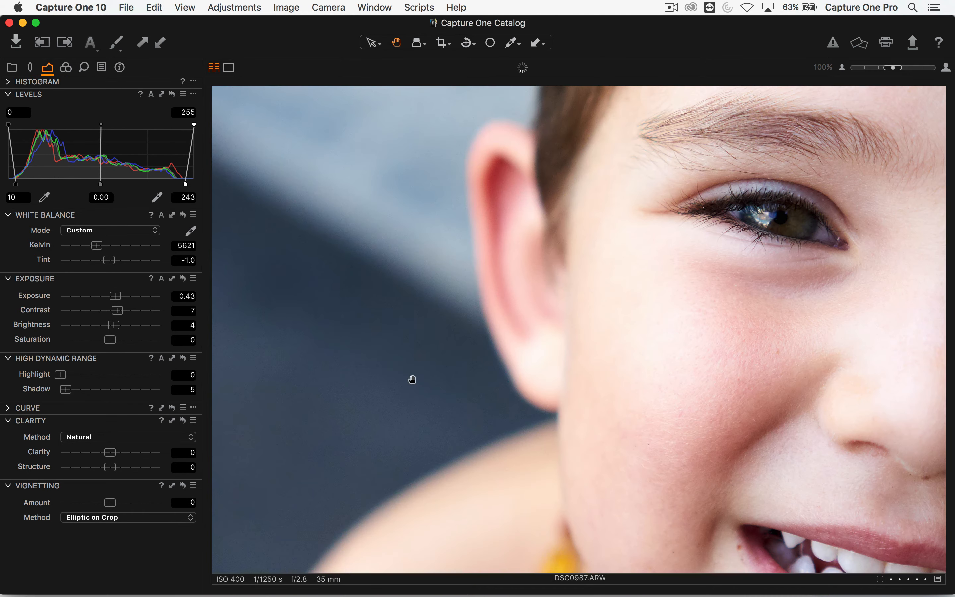
Examine the boy's eyes and skin at 100% magnification, returning to the full view of the portrait
{"action": "left_click", "coordinate": [474, 317]}
{"action": "left_click", "coordinate": [479, 314]}
{"action": "left_click", "coordinate": [481, 321]}
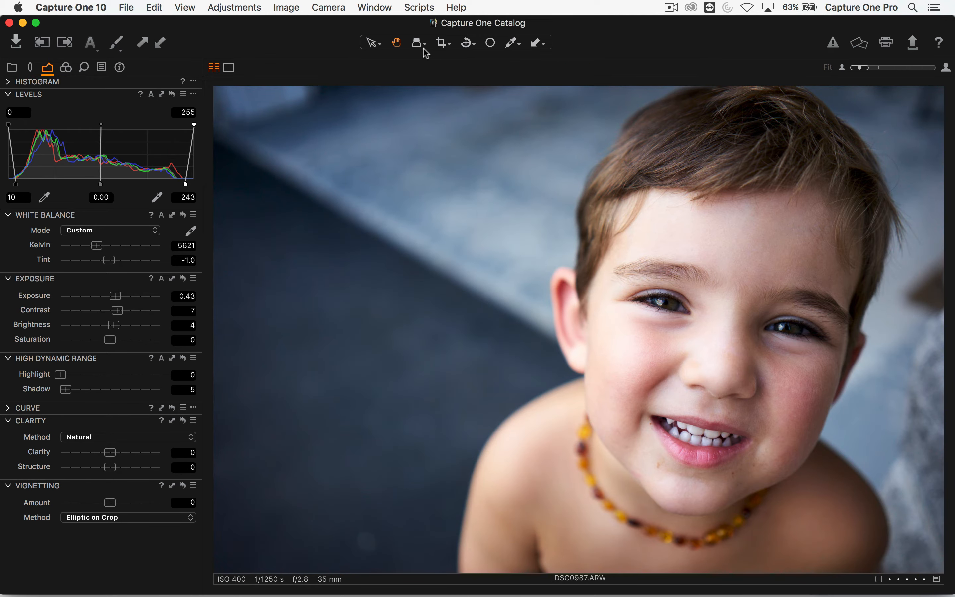
{"action": "left_click", "coordinate": [398, 45]}
{"action": "left_click", "coordinate": [659, 300]}
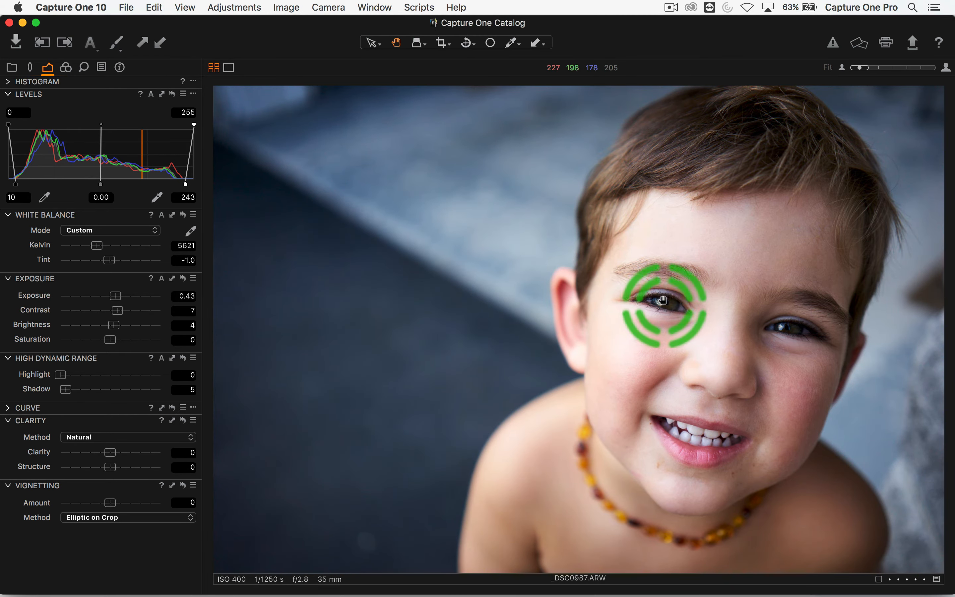
{"action": "left_click", "coordinate": [612, 334]}
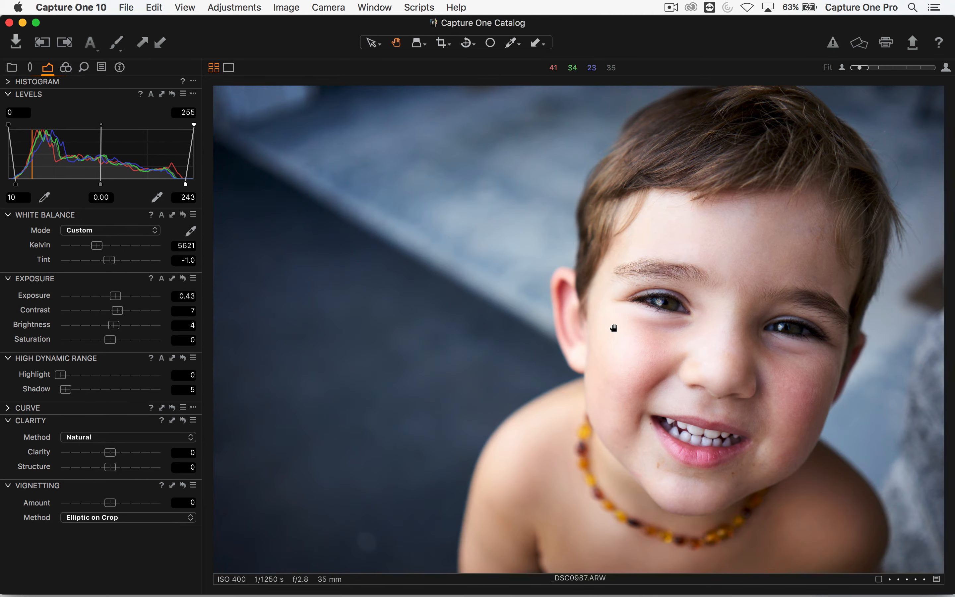
{"action": "left_click", "coordinate": [670, 309]}
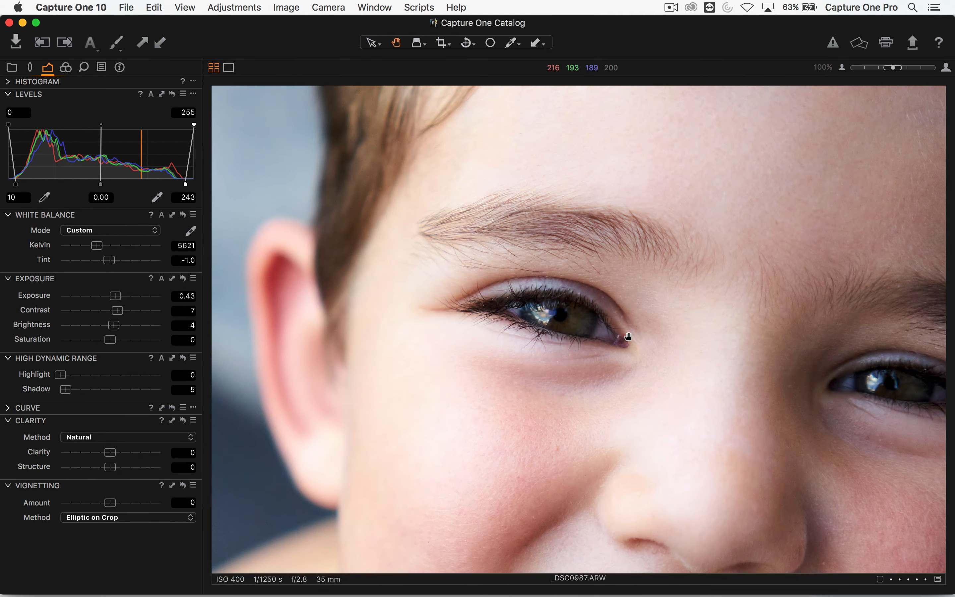
{"action": "left_click", "coordinate": [624, 324]}
{"action": "left_click", "coordinate": [946, 68]}
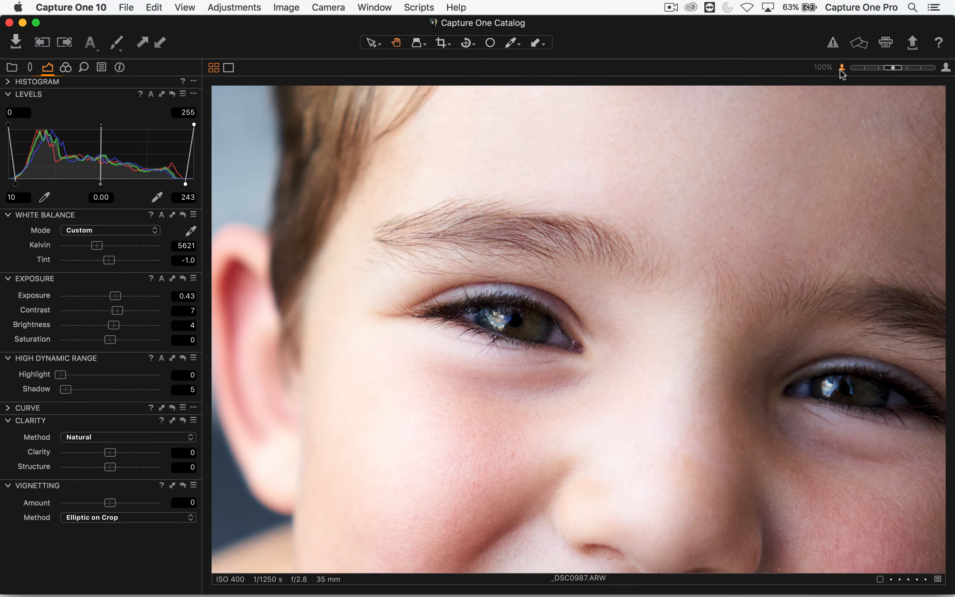
{"action": "left_click", "coordinate": [842, 68]}
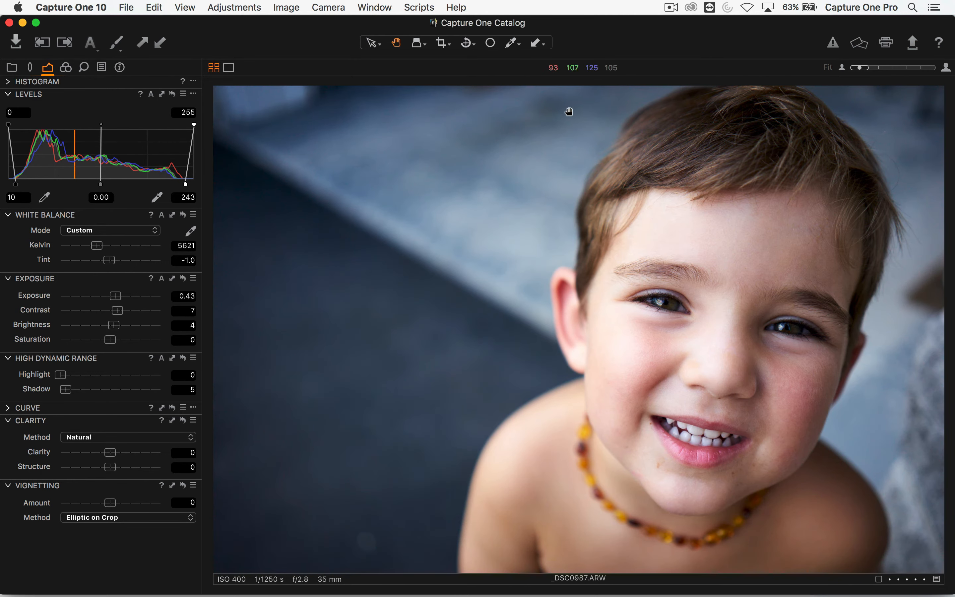
{"action": "left_click", "coordinate": [603, 340]}
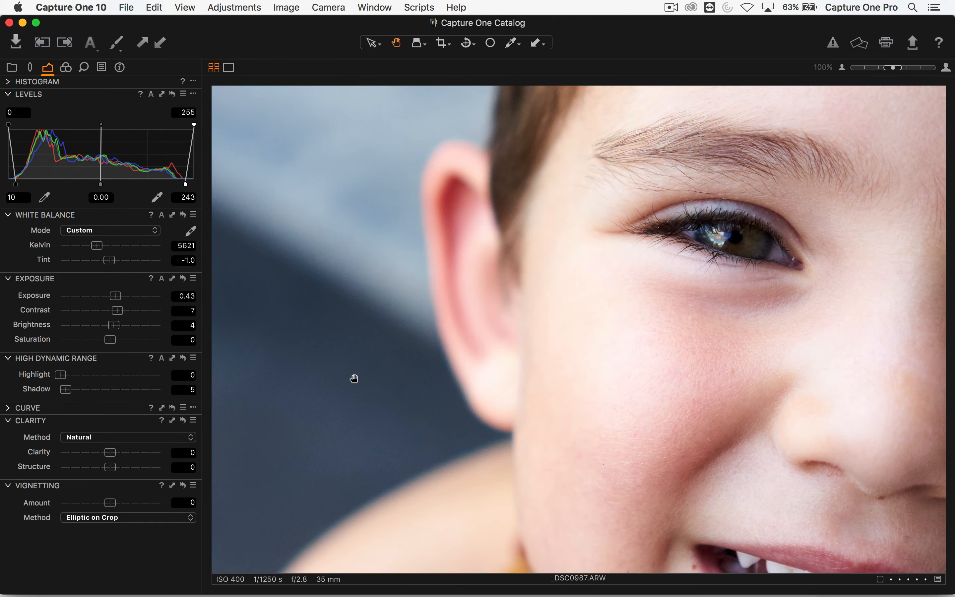
{"action": "left_click", "coordinate": [389, 354]}
Try vignetting amounts of -0.80 and 0.21 on the boy portrait, and reset the amount to 0
{"action": "left_click_drag", "start_coordinate": [110, 503], "coordinate": [96, 505]}
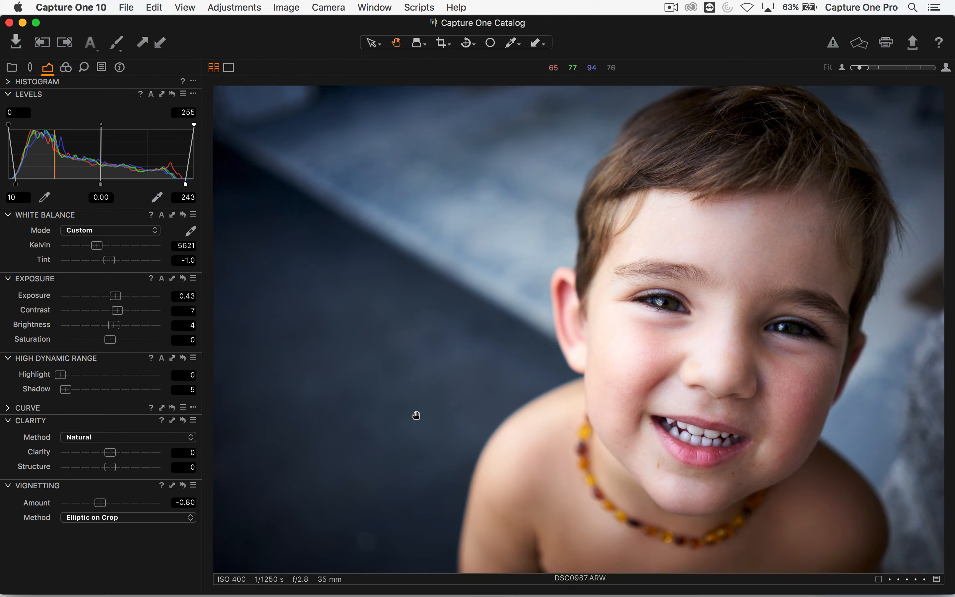
{"action": "mouse_move", "coordinate": [100, 503]}
{"action": "left_mouse_down"}
{"action": "mouse_move", "coordinate": [84, 505]}
{"action": "mouse_move", "coordinate": [144, 506]}
{"action": "mouse_move", "coordinate": [111, 508]}
{"action": "left_mouse_up"}
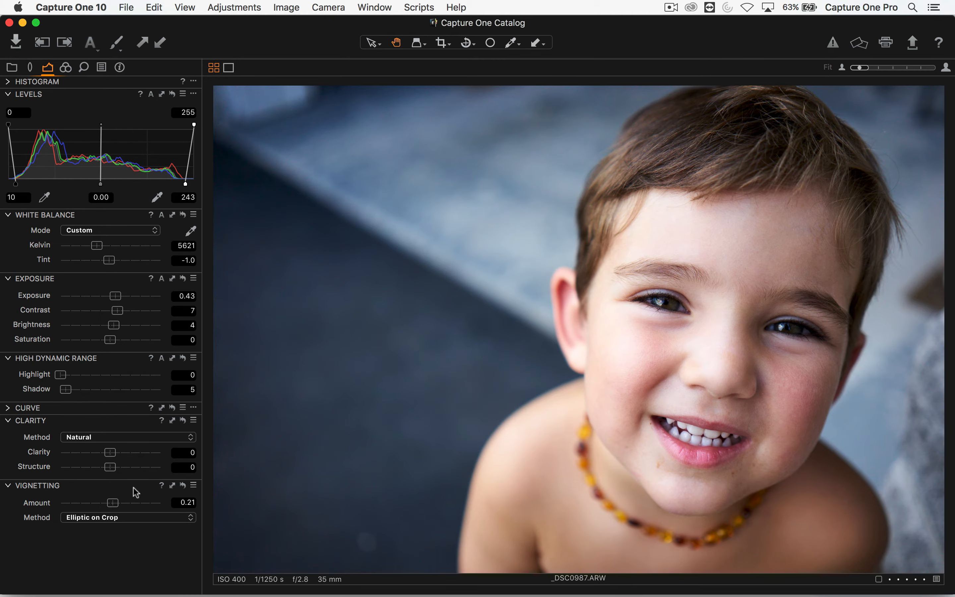
{"action": "mouse_move", "coordinate": [112, 507]}
{"action": "left_mouse_down"}
{"action": "mouse_move", "coordinate": [102, 500]}
{"action": "mouse_move", "coordinate": [110, 504]}
{"action": "left_mouse_up"}
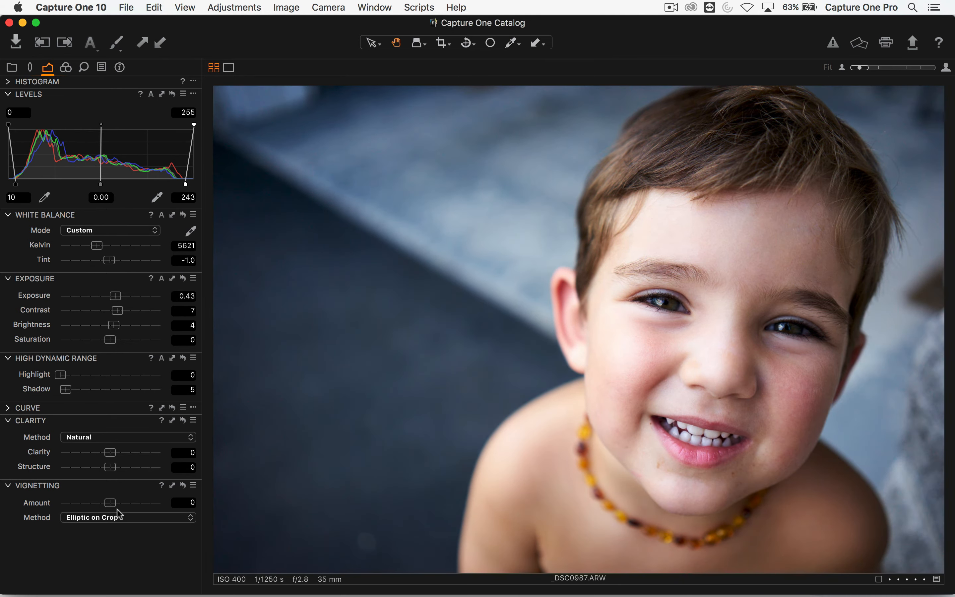
Try the lens correction's light falloff at 58% and 100% on the portrait, and return it to 0%
{"action": "left_click", "coordinate": [31, 68]}
{"action": "left_click_drag", "start_coordinate": [77, 187], "coordinate": [113, 188]}
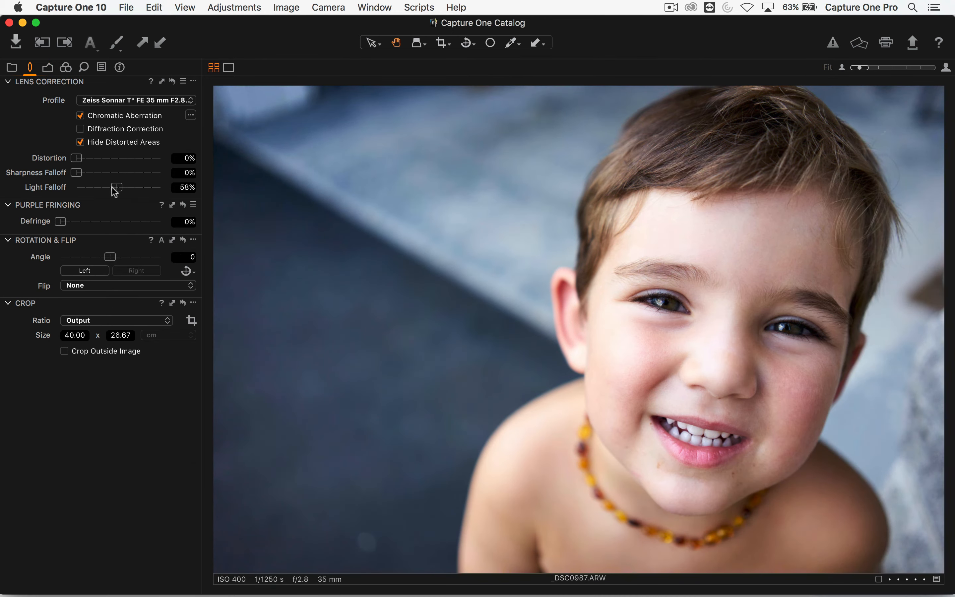
{"action": "double_click", "coordinate": [105, 191]}
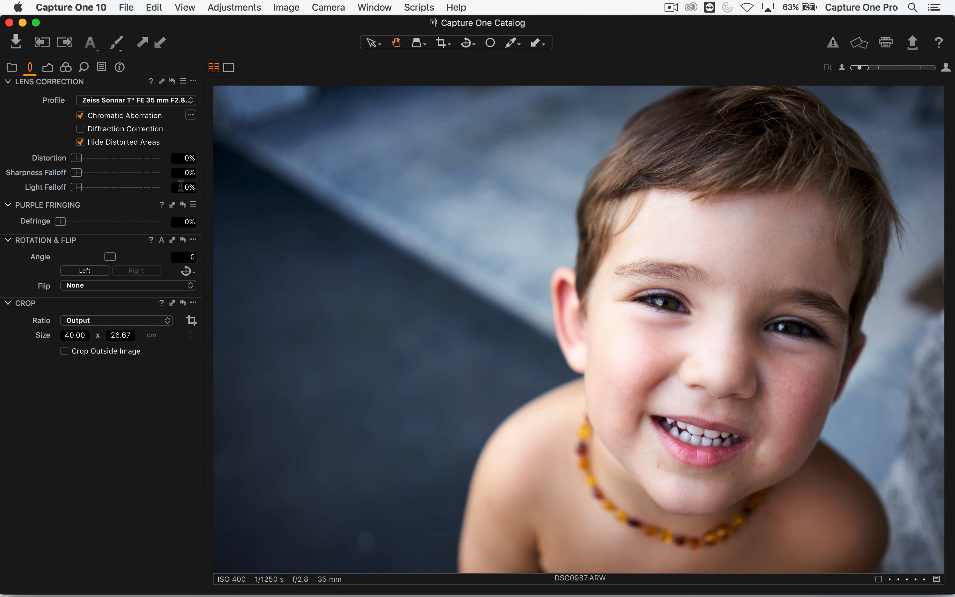
{"action": "type", "text": "100"}
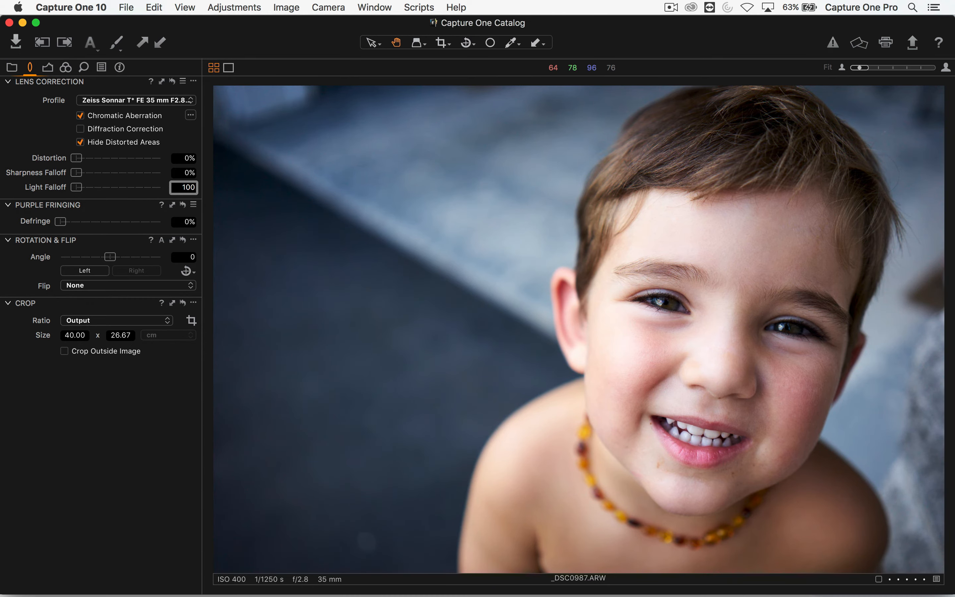
{"action": "key", "text": "Return"}
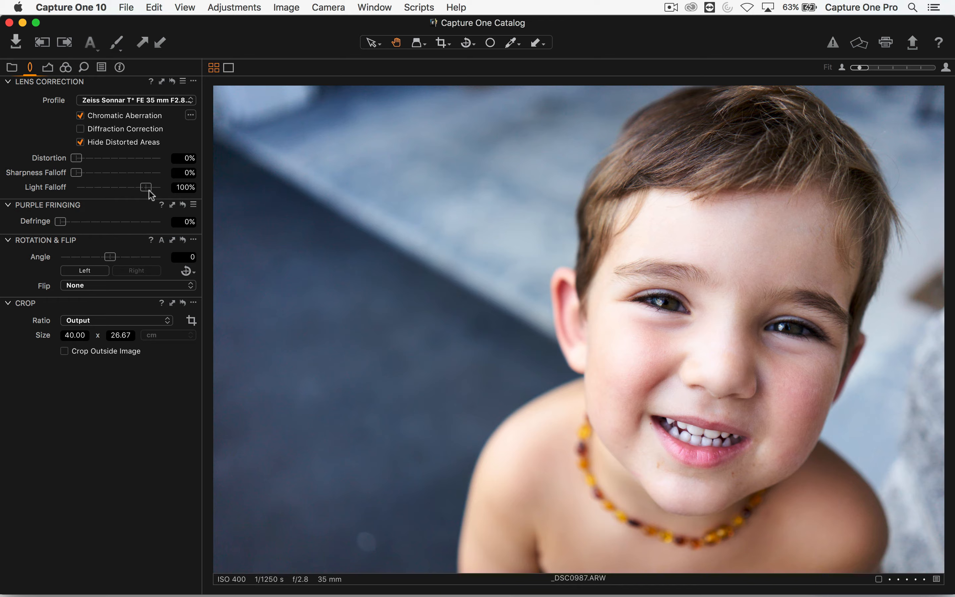
{"action": "left_click_drag", "start_coordinate": [146, 188], "coordinate": [71, 189]}
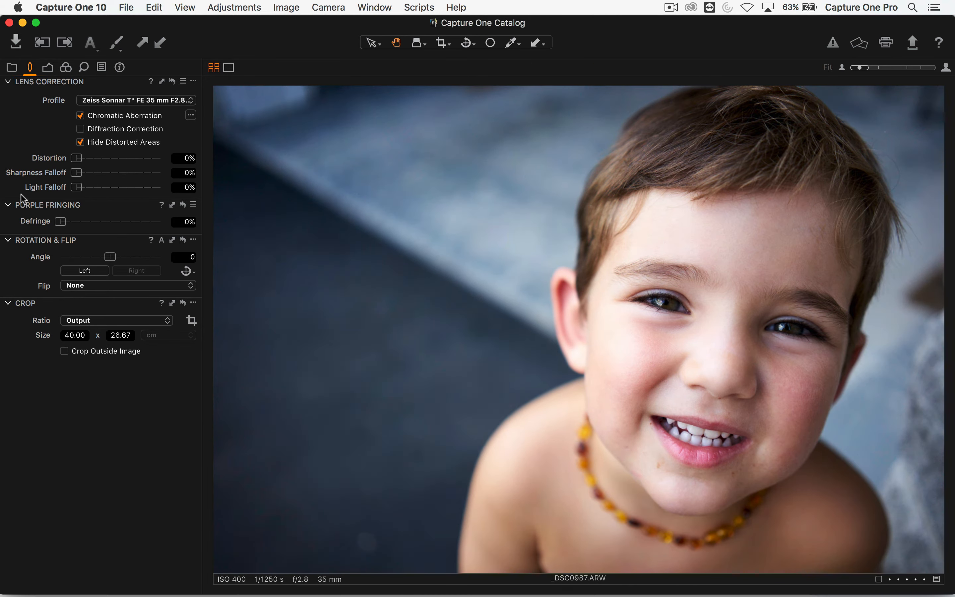
Darken the corners of the boy portrait with a vignetting amount of -0.37
{"action": "left_click", "coordinate": [48, 68]}
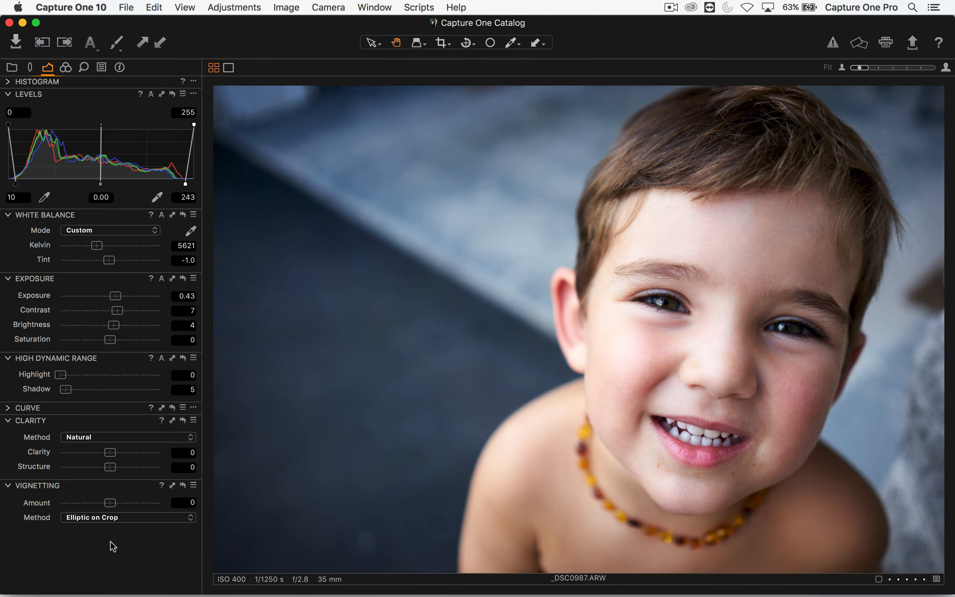
{"action": "left_click_drag", "start_coordinate": [116, 507], "coordinate": [95, 504]}
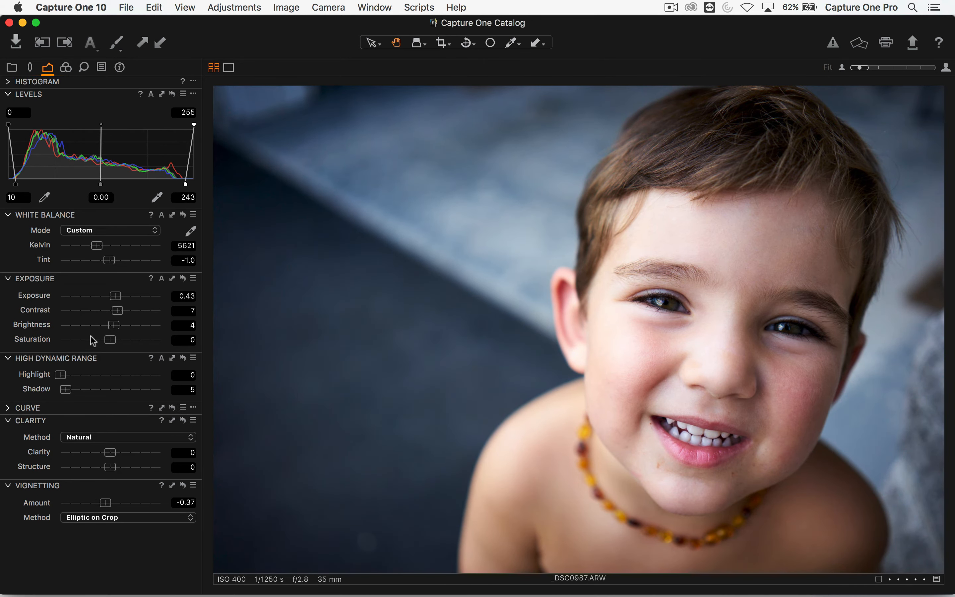
Bring up the color tools and open the crayon photo _DSC2970.ARW from the catalog thumbnails
{"action": "left_click", "coordinate": [65, 67]}
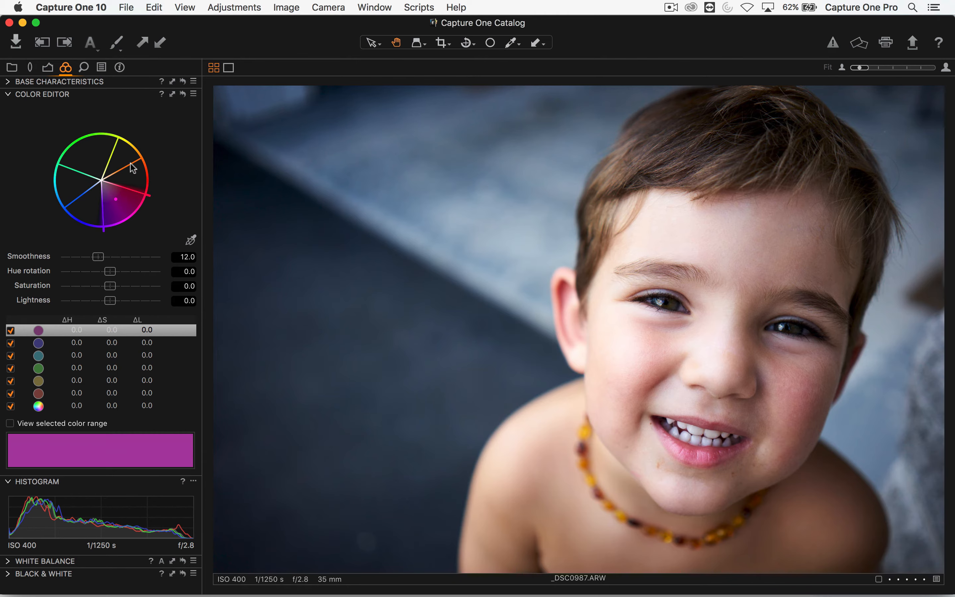
{"action": "key", "text": "alt+super+v"}
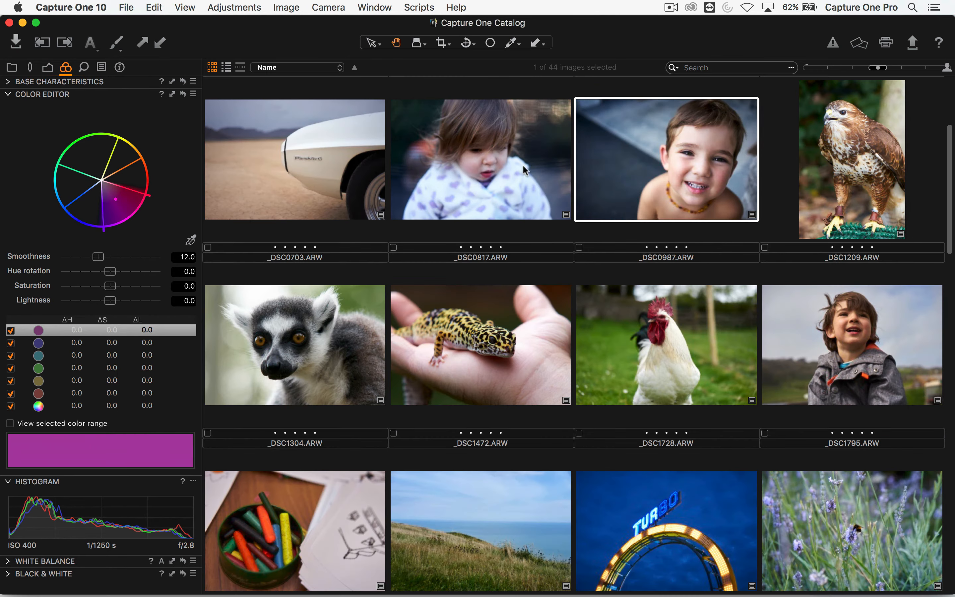
{"action": "scroll", "coordinate": [470, 216], "scroll_direction": "down", "scroll_amount": 5}
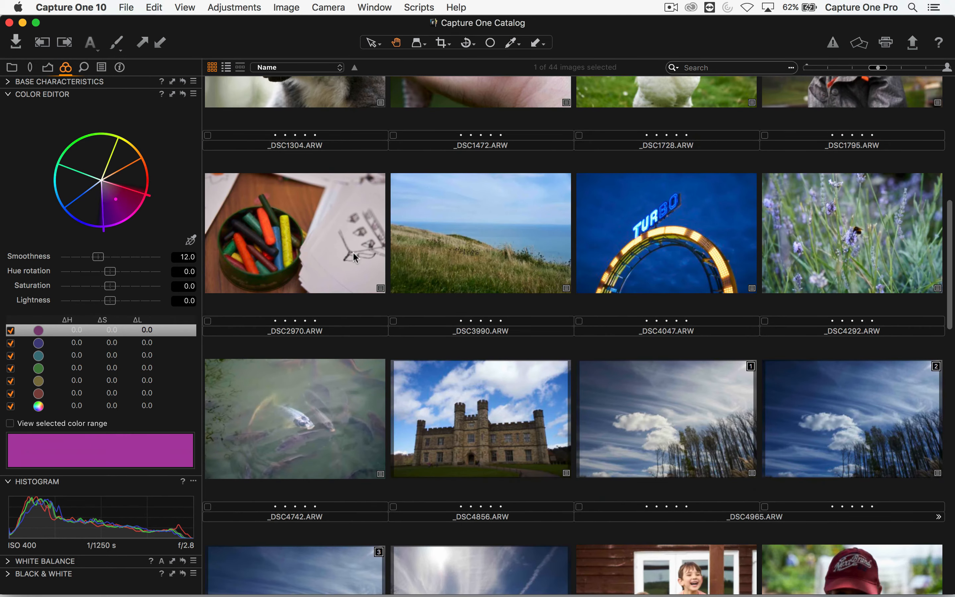
{"action": "double_click", "coordinate": [354, 257]}
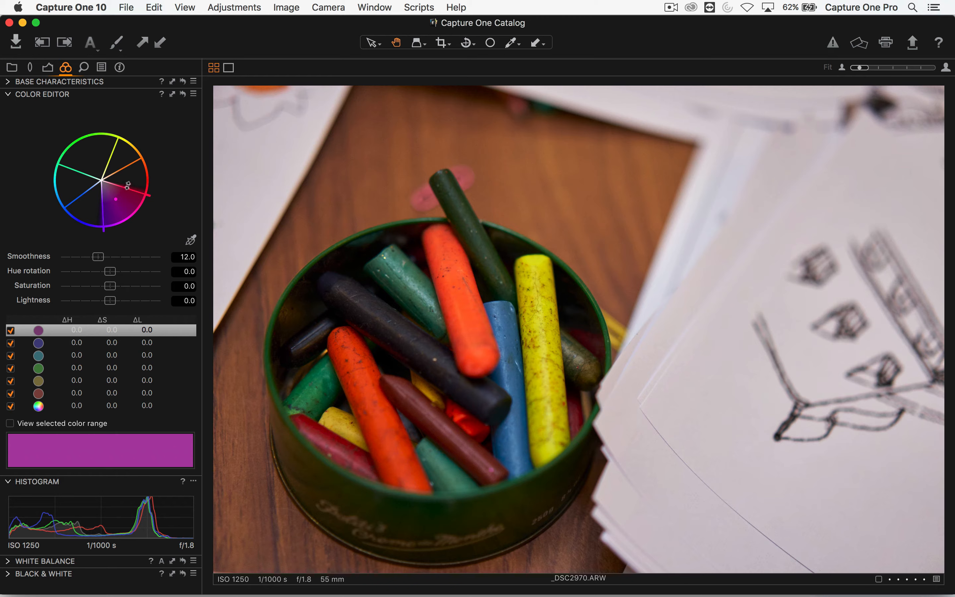
Examine the Color Editor's predefined color ranges one by one, ending on the magenta range
{"action": "left_click", "coordinate": [81, 342]}
{"action": "left_click", "coordinate": [79, 357]}
{"action": "left_click", "coordinate": [79, 369]}
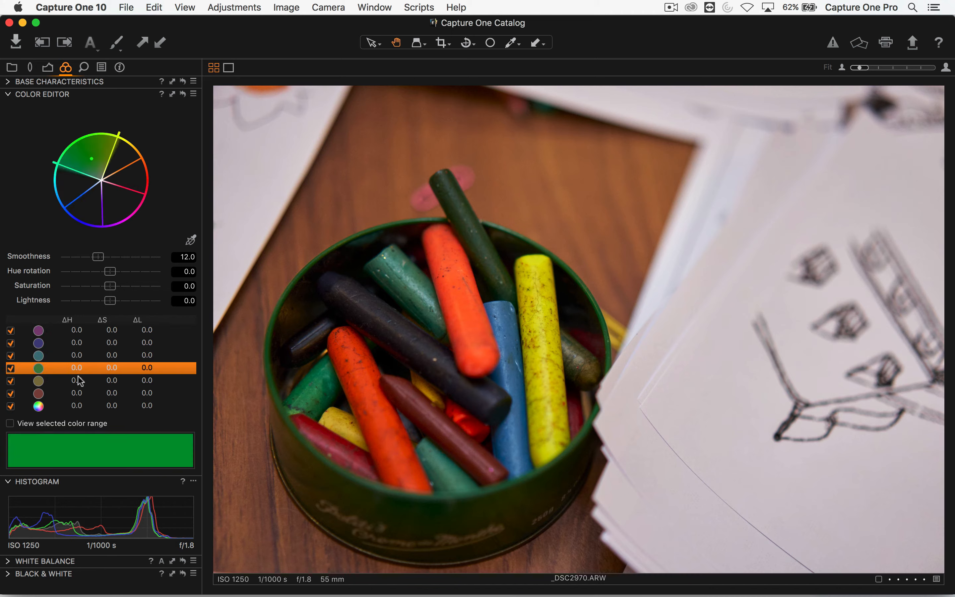
{"action": "left_click", "coordinate": [78, 381]}
{"action": "left_click", "coordinate": [79, 393]}
{"action": "left_click", "coordinate": [80, 334]}
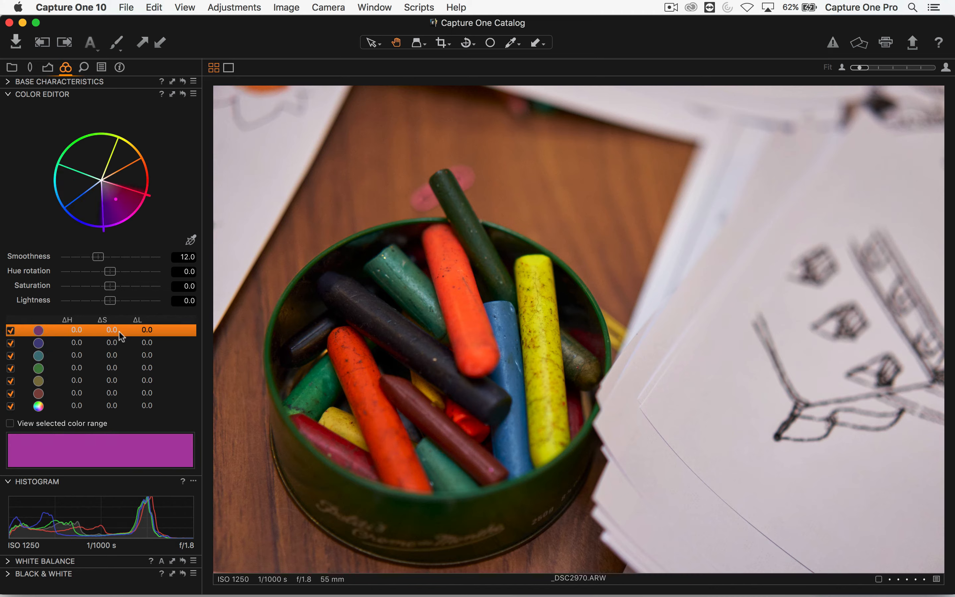
Pick the yellow crayon's color and narrow its range on the color wheel to exclude the orange tones of the table
{"action": "left_click", "coordinate": [192, 240]}
{"action": "left_click", "coordinate": [548, 316]}
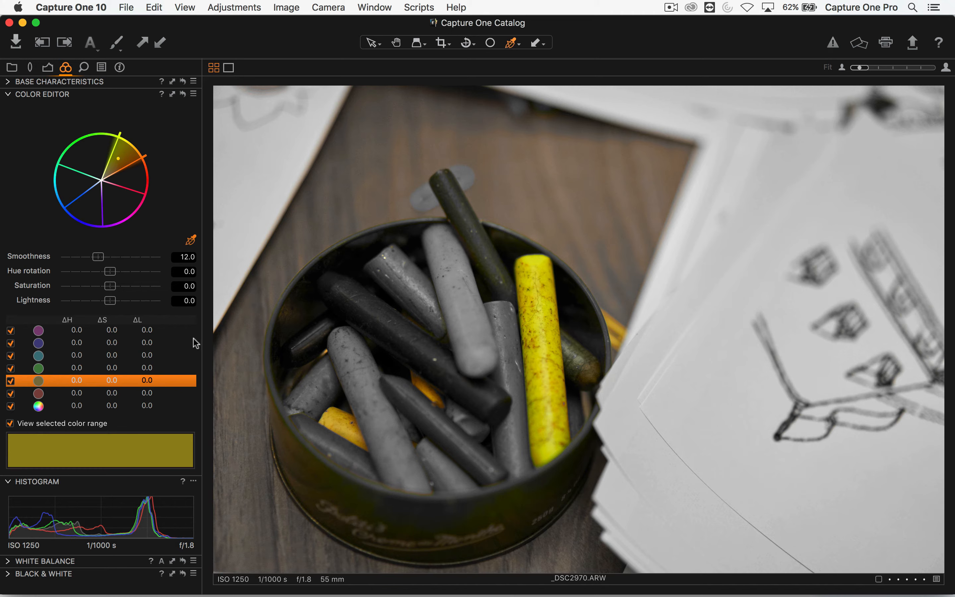
{"action": "mouse_move", "coordinate": [133, 163]}
{"action": "left_mouse_down"}
{"action": "mouse_move", "coordinate": [120, 146]}
{"action": "mouse_move", "coordinate": [98, 142]}
{"action": "mouse_move", "coordinate": [140, 166]}
{"action": "left_mouse_up"}
{"action": "left_click_drag", "start_coordinate": [134, 163], "coordinate": [129, 153]}
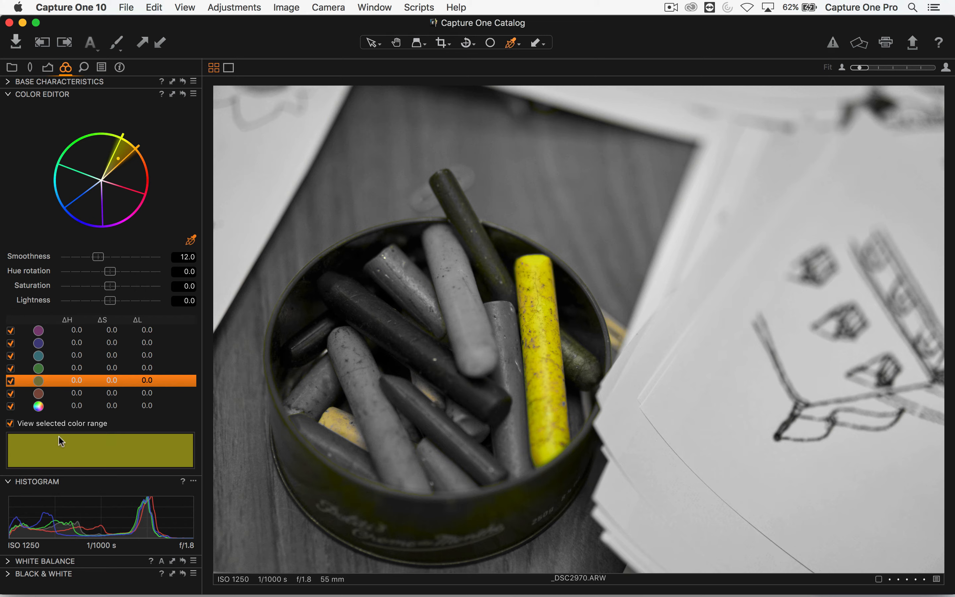
Turn off the selected color range view and set the yellow range's hue rotation to 3.7, saturation to 21.3 and lightness to -2.0
{"action": "left_click", "coordinate": [10, 423]}
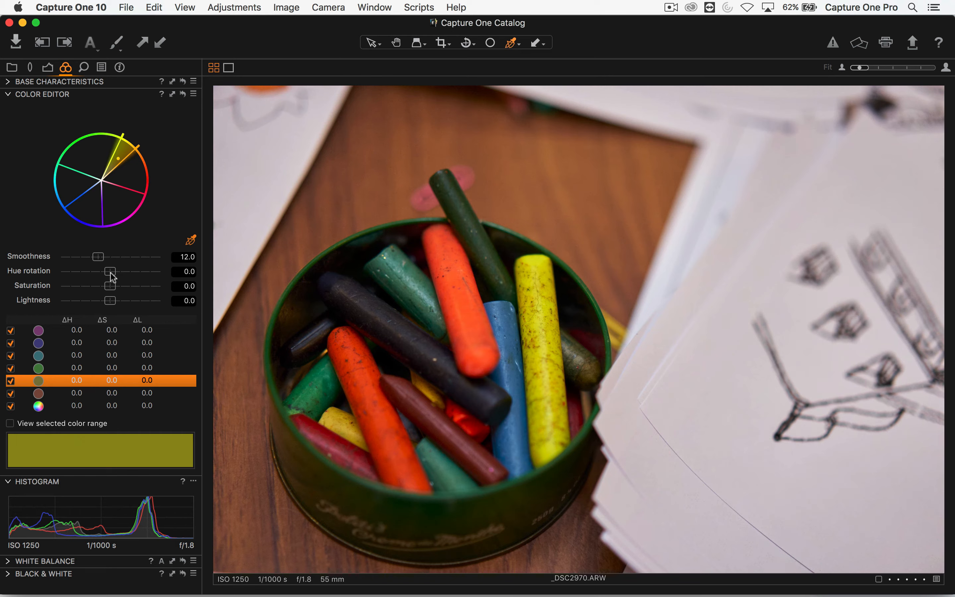
{"action": "mouse_move", "coordinate": [110, 272]}
{"action": "left_mouse_down"}
{"action": "mouse_move", "coordinate": [120, 271]}
{"action": "mouse_move", "coordinate": [33, 287]}
{"action": "mouse_move", "coordinate": [196, 288]}
{"action": "mouse_move", "coordinate": [114, 286]}
{"action": "mouse_move", "coordinate": [97, 303]}
{"action": "mouse_move", "coordinate": [124, 287]}
{"action": "left_mouse_up"}
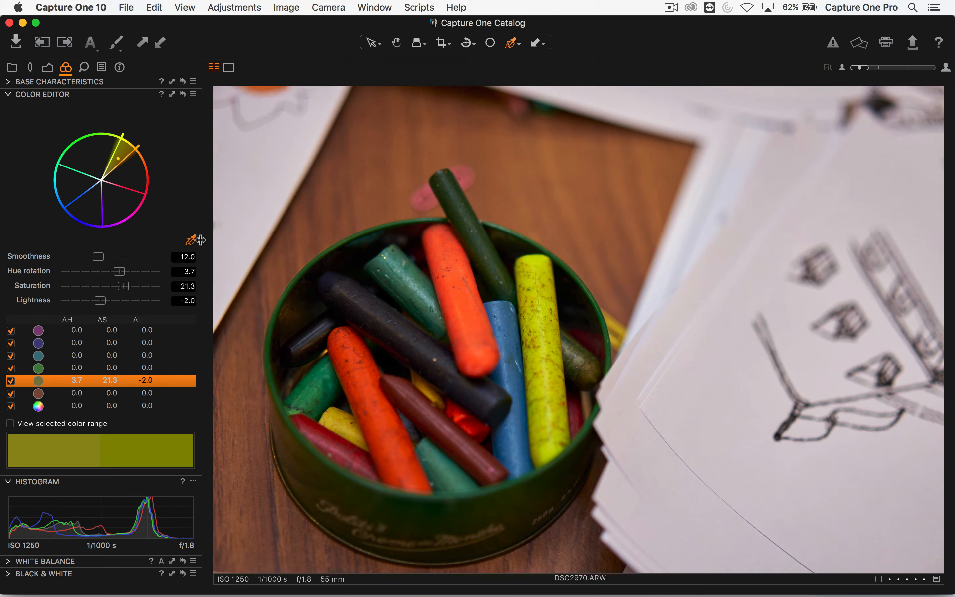
Pick the red crayon's color range, try its saturation at 80.0, and settle on 18.1
{"action": "left_click", "coordinate": [378, 403]}
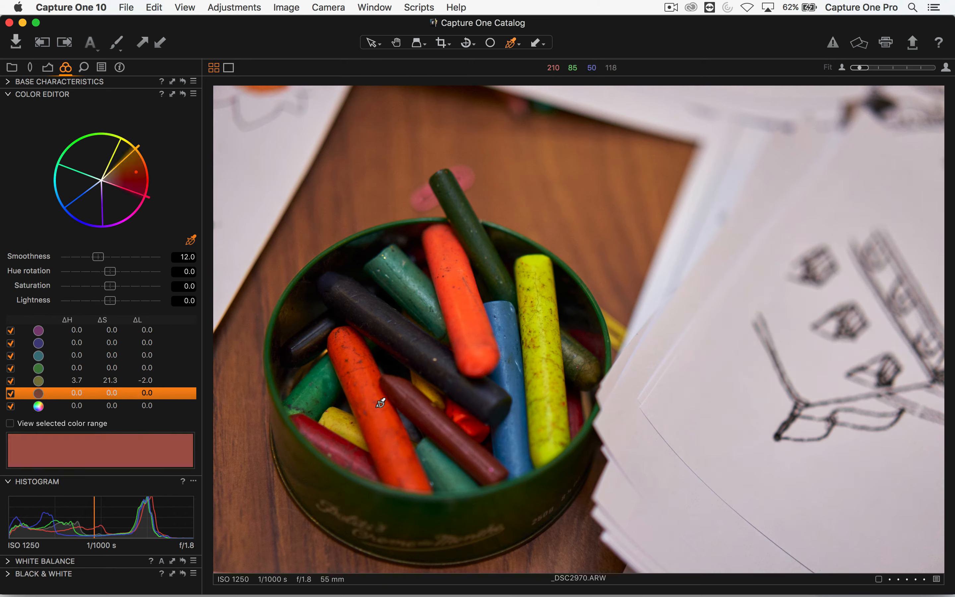
{"action": "left_click_drag", "start_coordinate": [110, 286], "coordinate": [167, 287]}
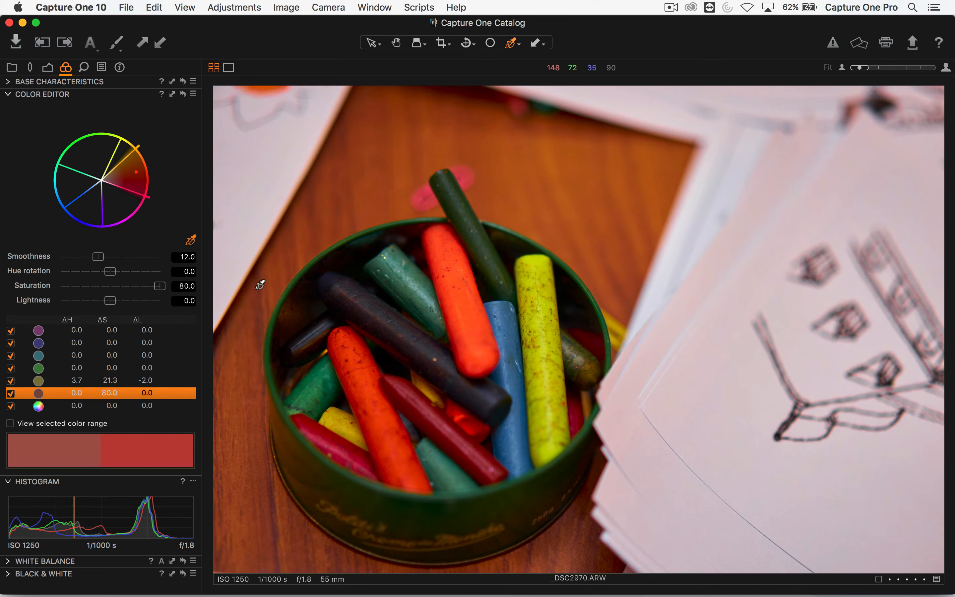
{"action": "left_click_drag", "start_coordinate": [160, 286], "coordinate": [117, 285]}
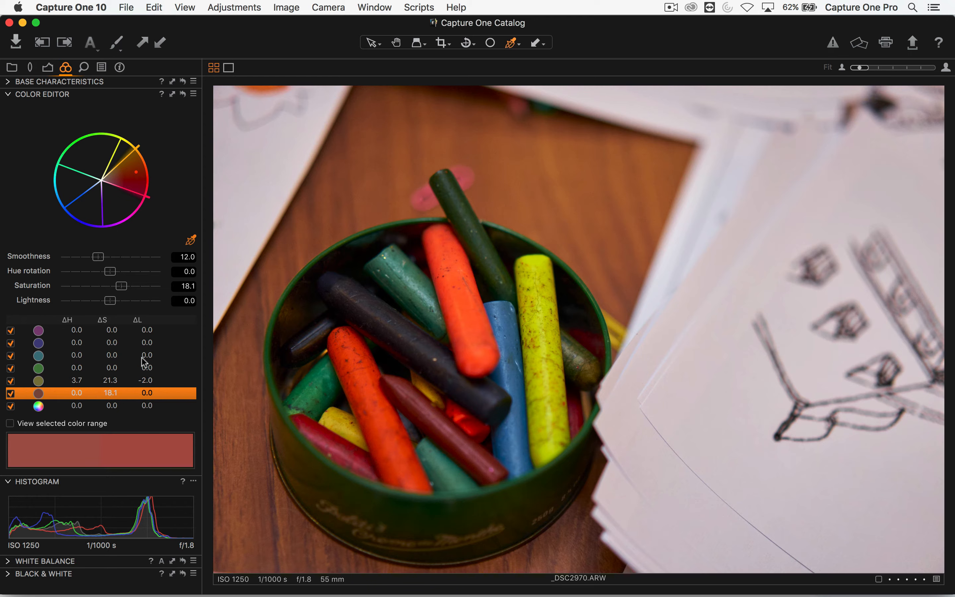
Collapse the Color Editor, return to the catalog thumbnails and open _DSC0684.ARW, the photo of the white car's 400 badge
{"action": "left_click", "coordinate": [8, 96]}
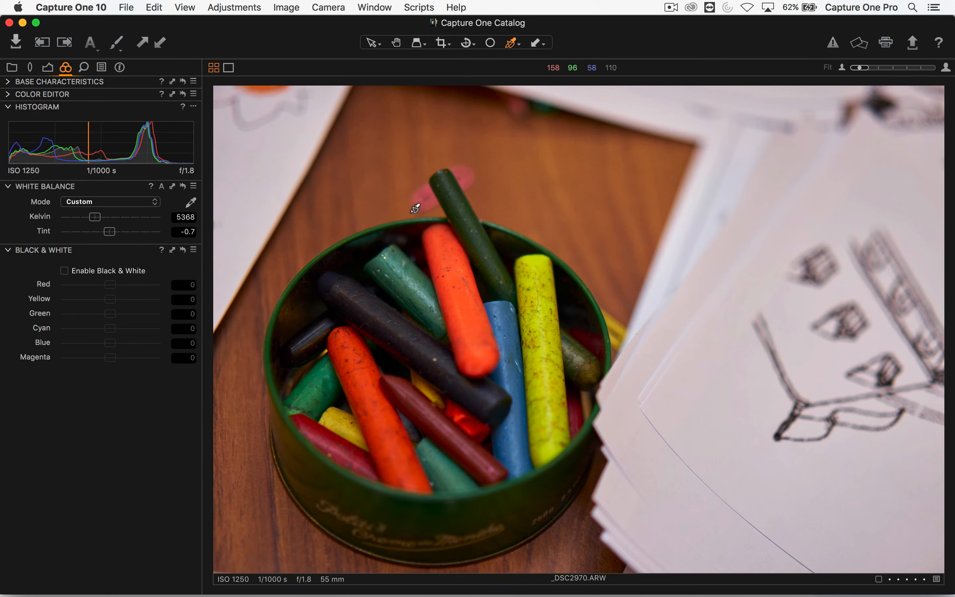
{"action": "key", "text": "alt+super+v"}
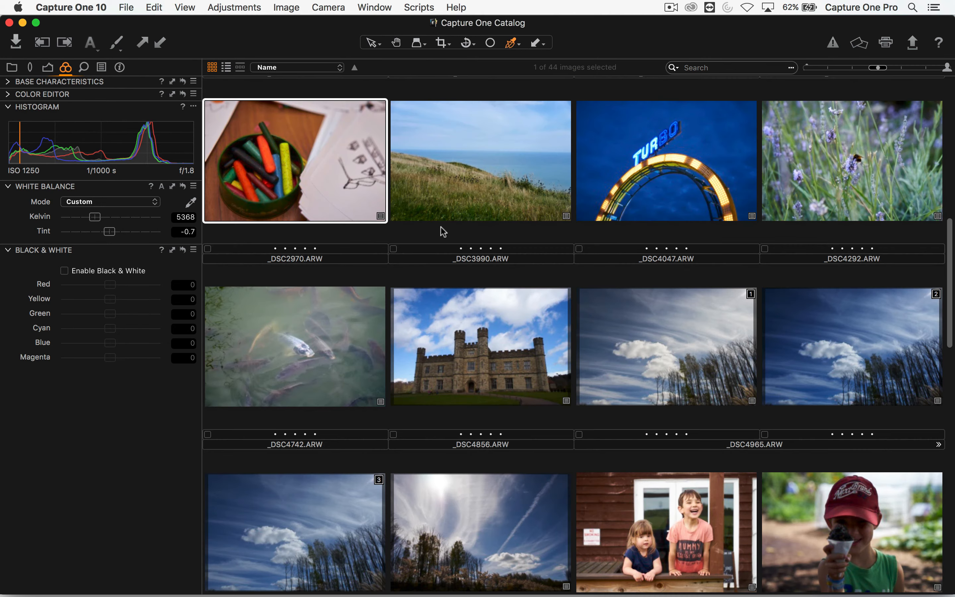
{"action": "scroll", "coordinate": [603, 320], "scroll_direction": "up", "scroll_amount": 5}
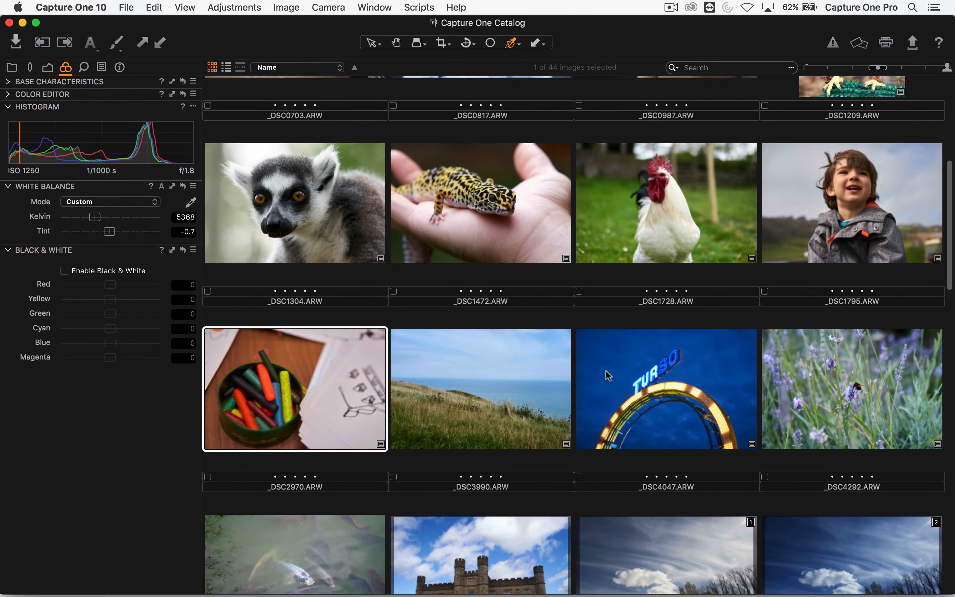
{"action": "scroll", "coordinate": [572, 296], "scroll_direction": "down", "scroll_amount": 8}
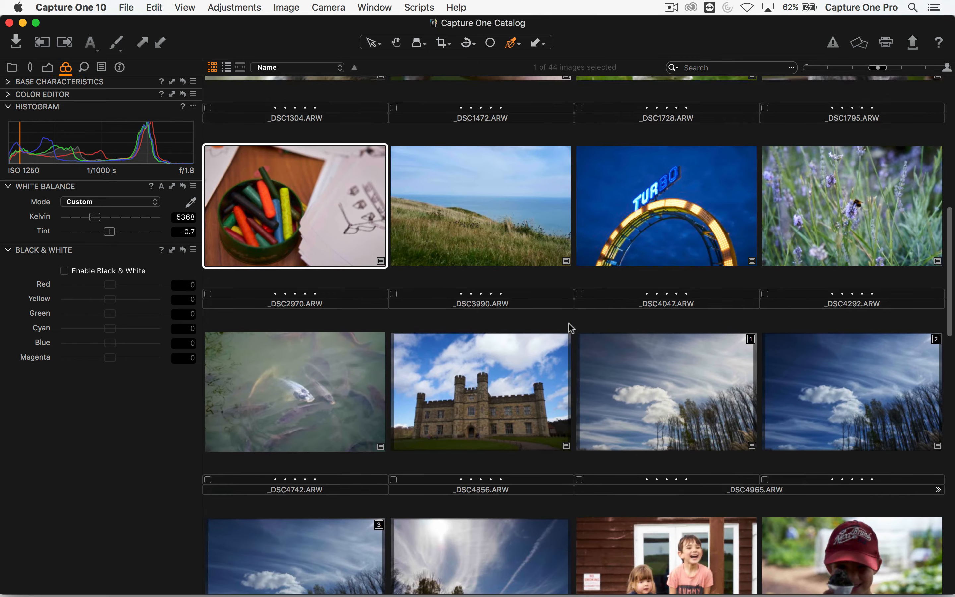
{"action": "scroll", "coordinate": [568, 317], "scroll_direction": "down", "scroll_amount": 8}
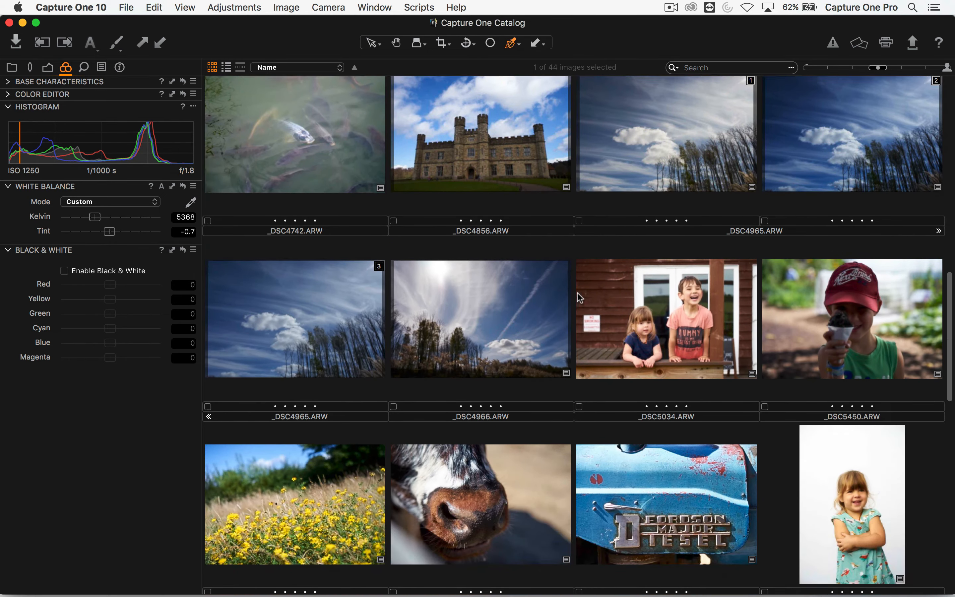
{"action": "scroll", "coordinate": [588, 252], "scroll_direction": "up", "scroll_amount": 10}
{"action": "scroll", "coordinate": [592, 260], "scroll_direction": "up", "scroll_amount": 8}
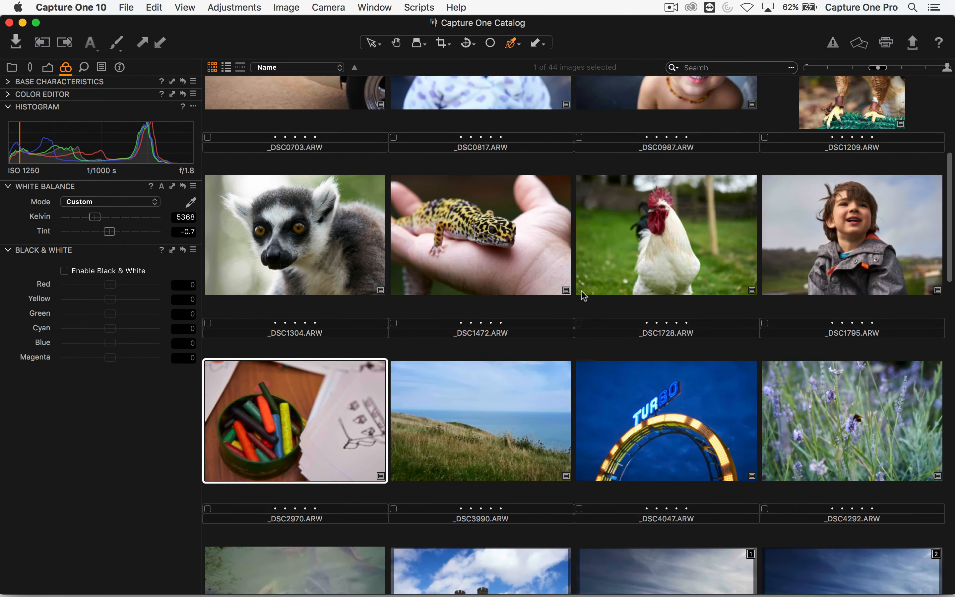
{"action": "scroll", "coordinate": [576, 290], "scroll_direction": "up", "scroll_amount": 3}
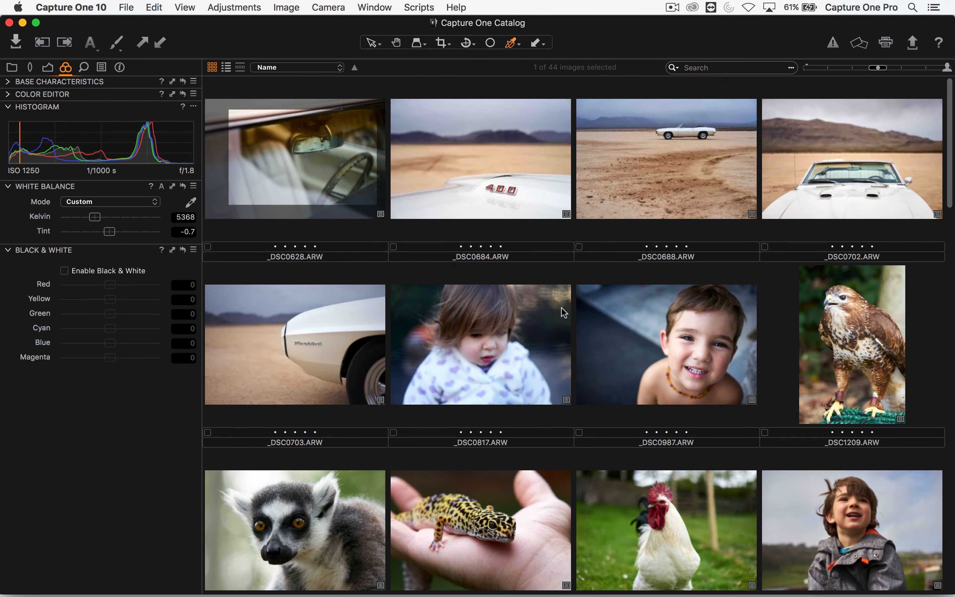
{"action": "double_click", "coordinate": [541, 200]}
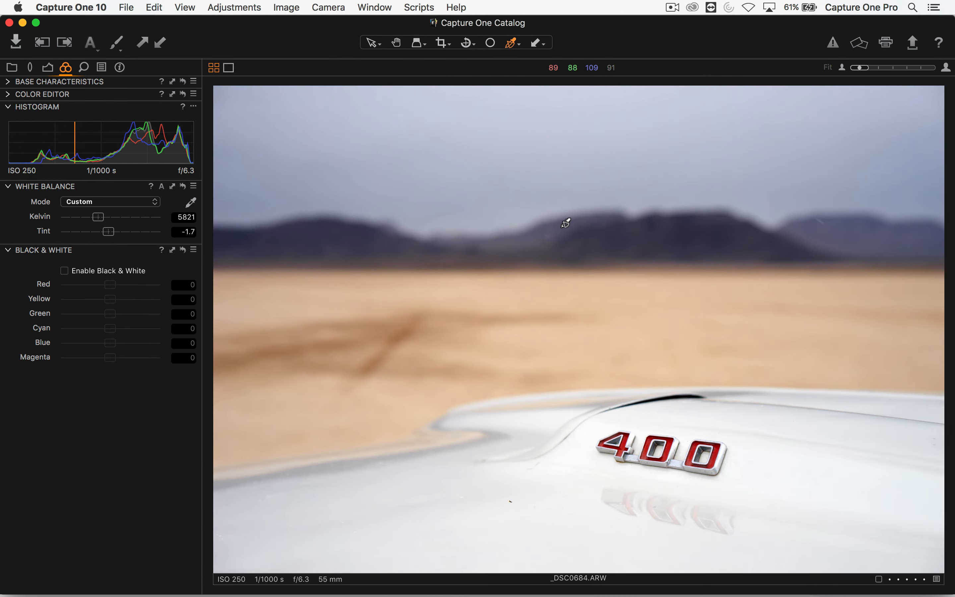
Try a Saturation of -100 on the car badge photo, then bring the color back
{"action": "left_click", "coordinate": [48, 68]}
{"action": "left_click_drag", "start_coordinate": [110, 339], "coordinate": [28, 342]}
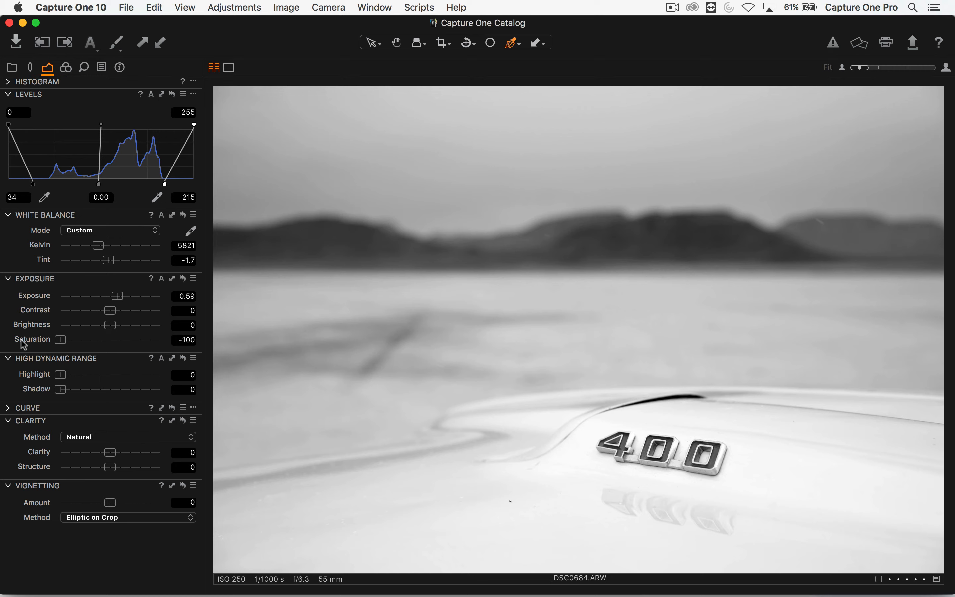
{"action": "left_click_drag", "start_coordinate": [63, 341], "coordinate": [112, 340]}
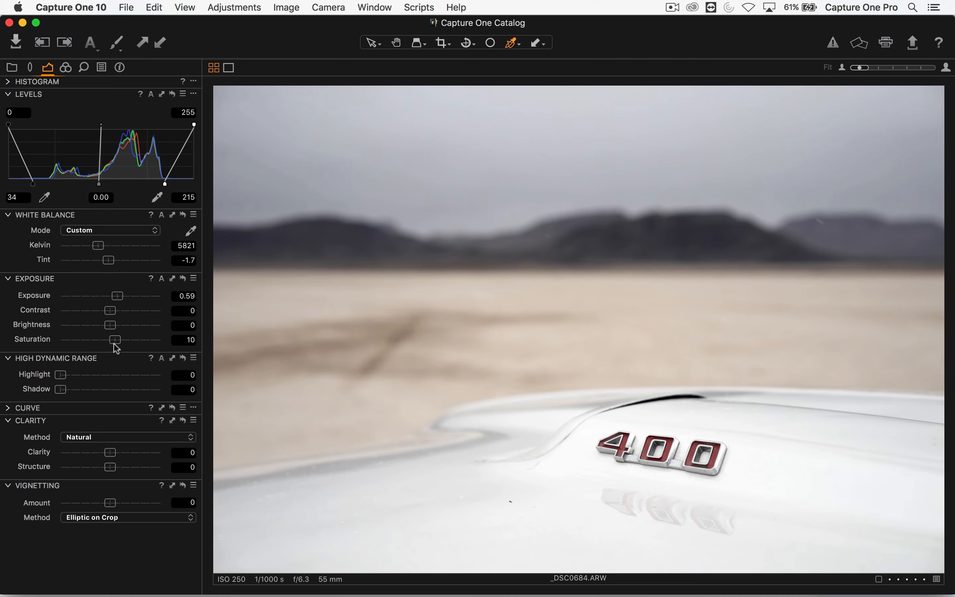
Enable Black & White and set Red to 27, Yellow to 20, Green to 31, Cyan to 28, Blue to 60 and Magenta to -31
{"action": "left_click", "coordinate": [66, 68]}
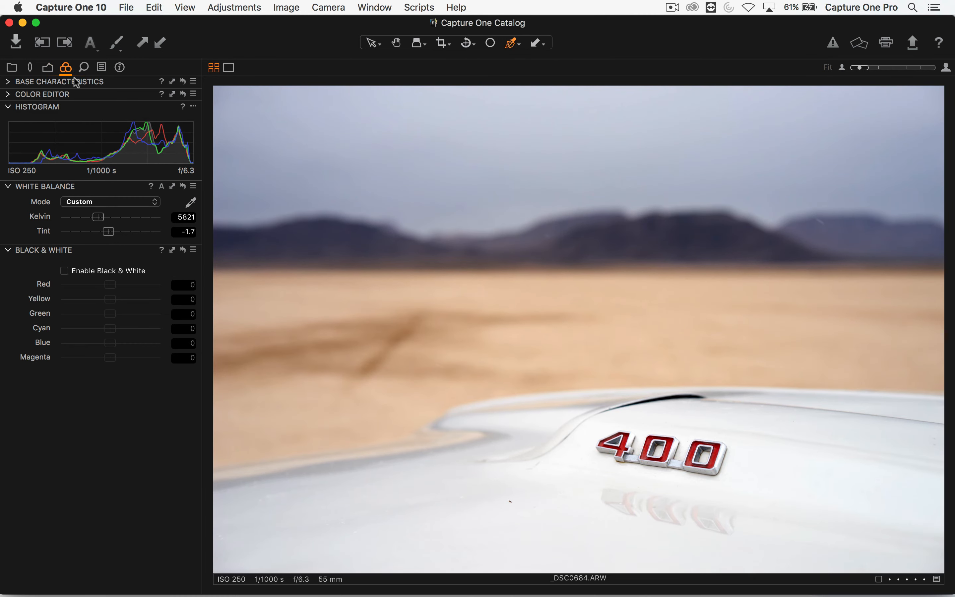
{"action": "left_click", "coordinate": [64, 271]}
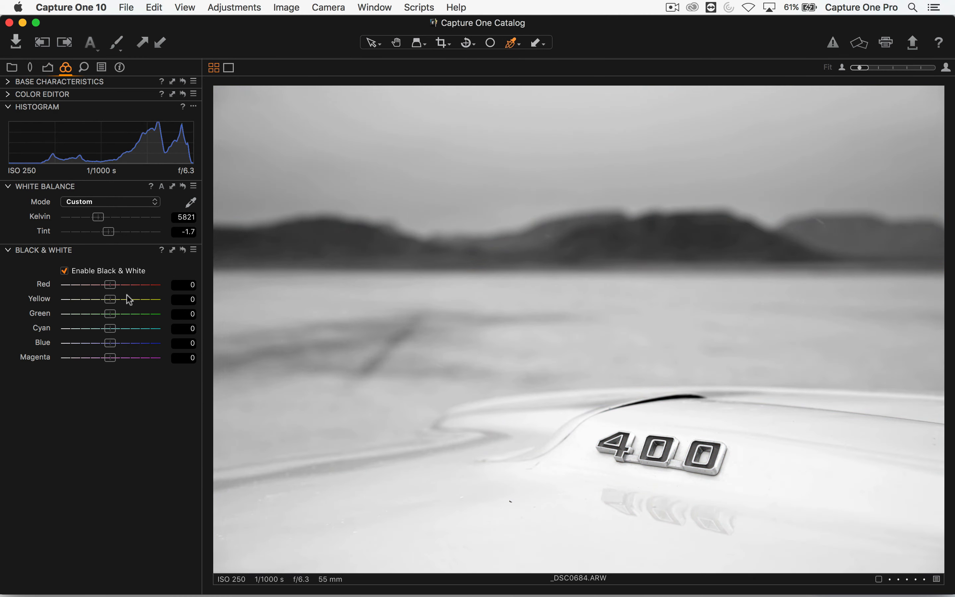
{"action": "left_click_drag", "start_coordinate": [111, 285], "coordinate": [90, 358]}
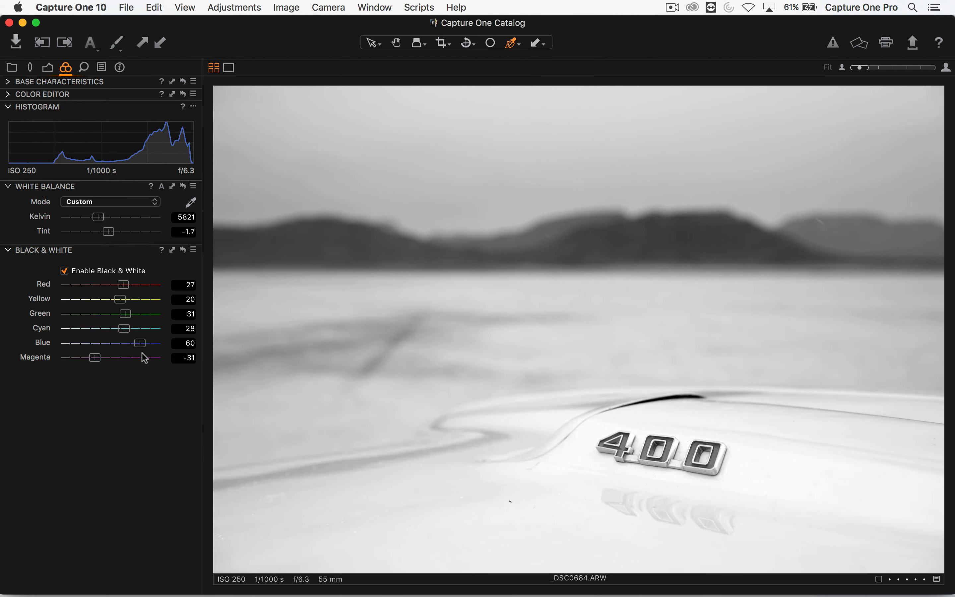
Set the exposure Contrast of the black-and-white car badge photo to -18 and return to the color tools
{"action": "left_click", "coordinate": [49, 69]}
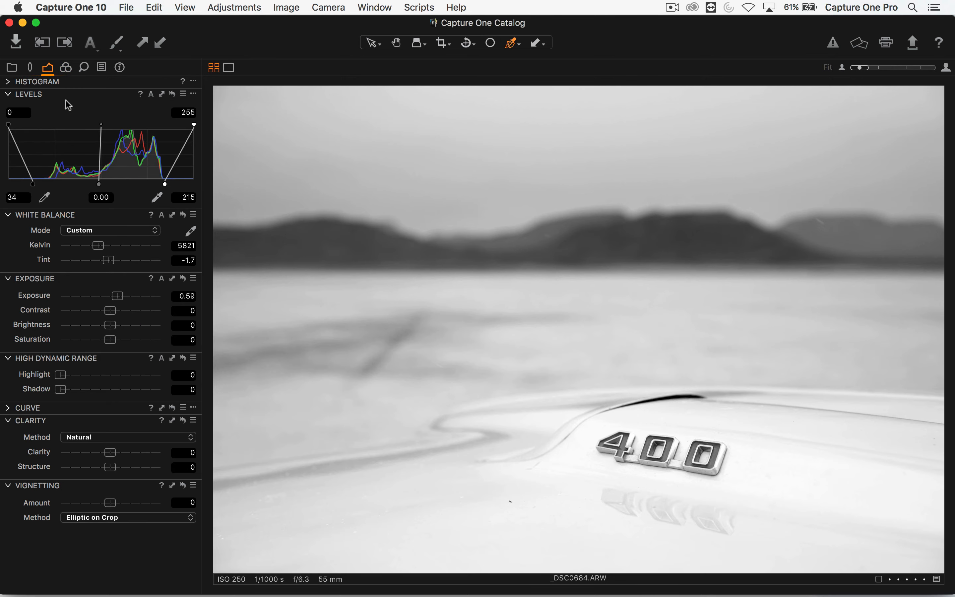
{"action": "left_click_drag", "start_coordinate": [121, 317], "coordinate": [92, 315]}
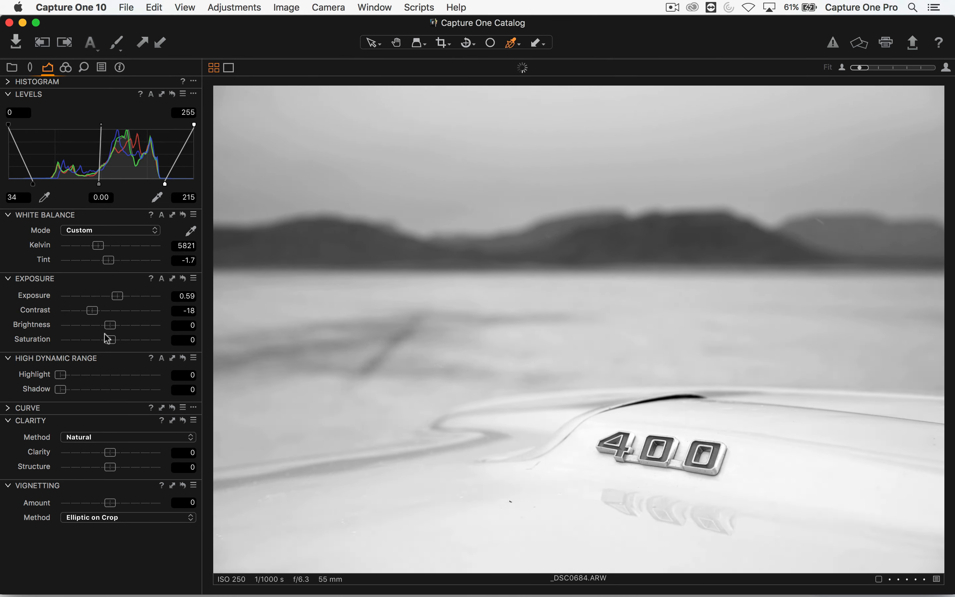
{"action": "left_click", "coordinate": [67, 67]}
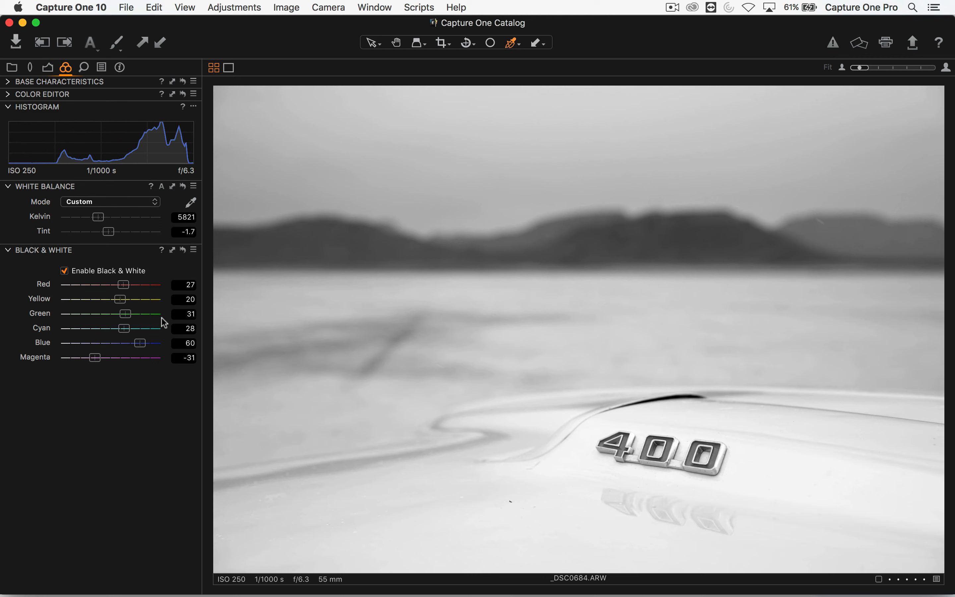
Show the sharpening and noise reduction tools and open the lemur photo _DSC1304.ARW from the catalog
{"action": "left_click", "coordinate": [81, 70]}
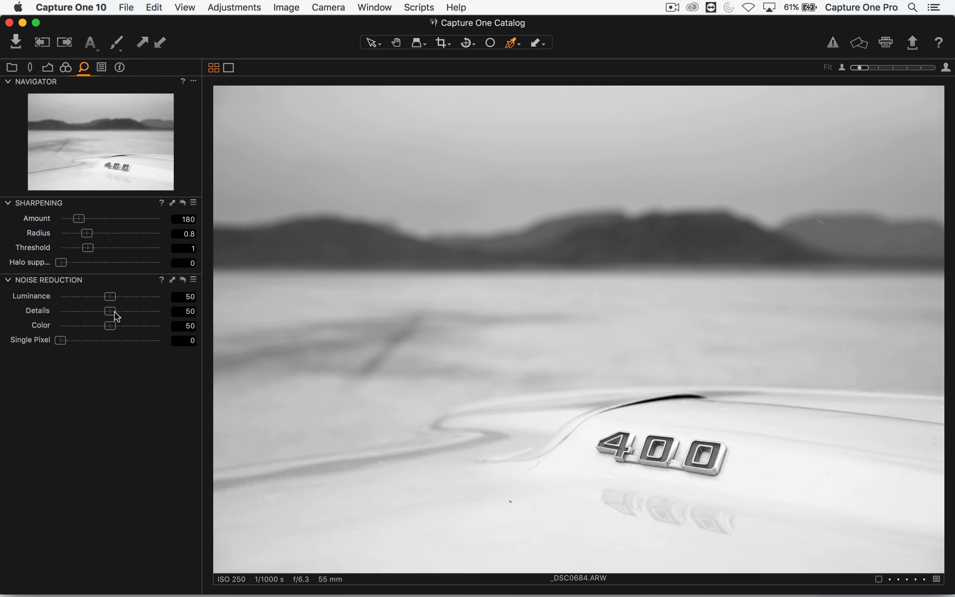
{"action": "key", "text": "super+alt+v"}
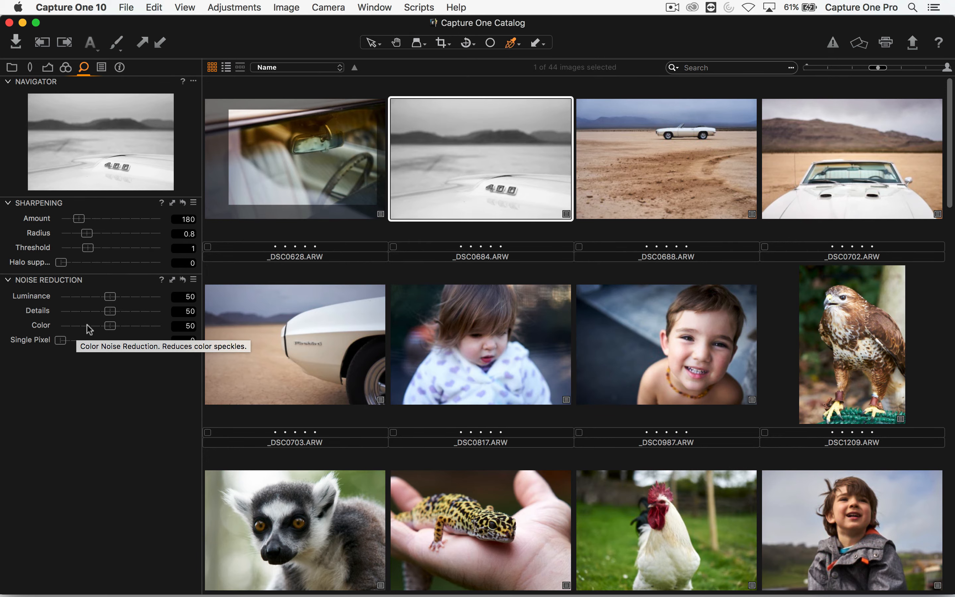
{"action": "scroll", "coordinate": [300, 300], "scroll_direction": "down", "scroll_amount": 5}
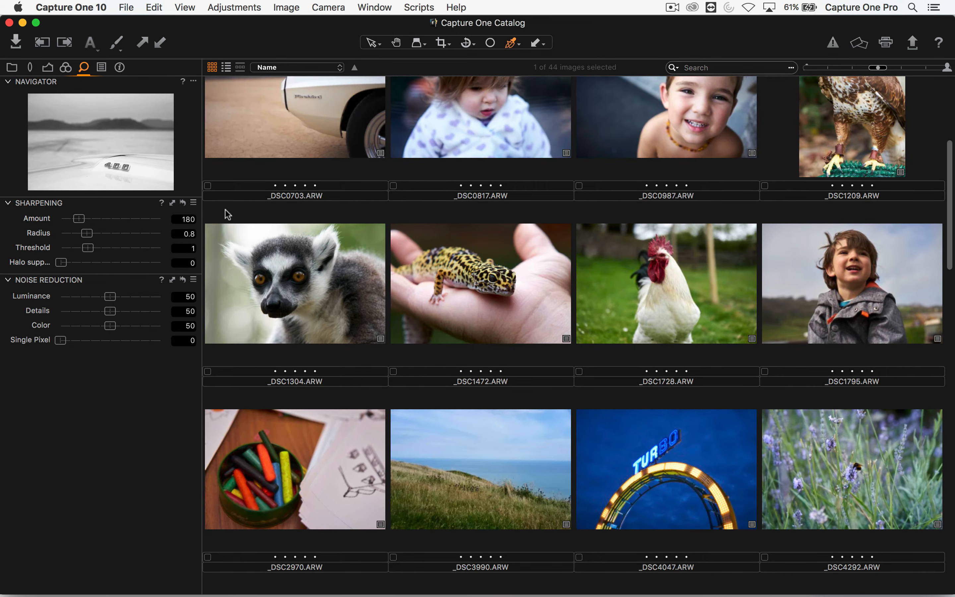
{"action": "double_click", "coordinate": [282, 297]}
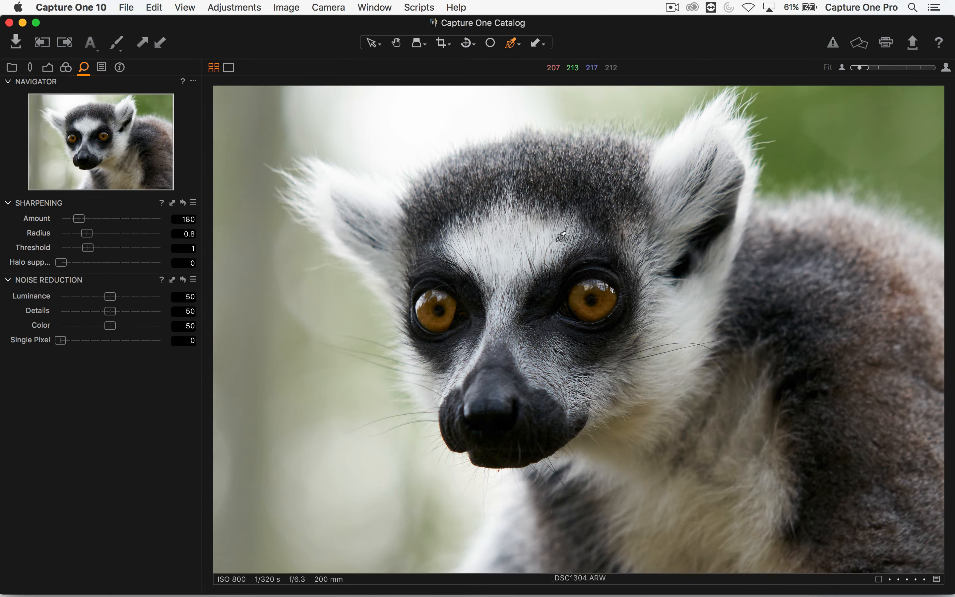
View the lemur's eyes at 100% and set the Sharpening Amount to 245
{"action": "key", "text": "h"}
{"action": "left_click", "coordinate": [565, 282]}
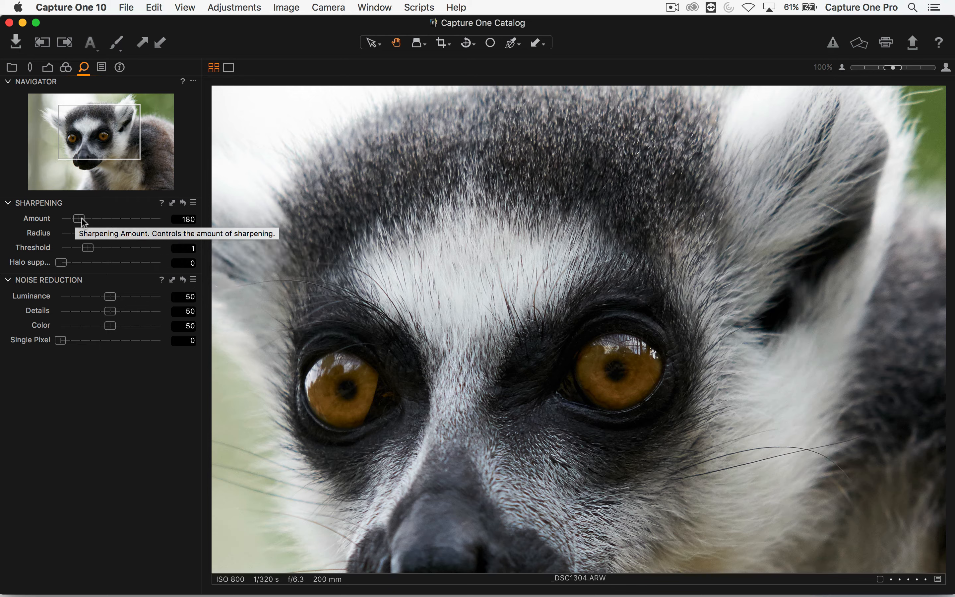
{"action": "mouse_move", "coordinate": [86, 219]}
{"action": "left_mouse_down"}
{"action": "mouse_move", "coordinate": [124, 217]}
{"action": "mouse_move", "coordinate": [76, 216]}
{"action": "mouse_move", "coordinate": [85, 216]}
{"action": "left_mouse_up"}
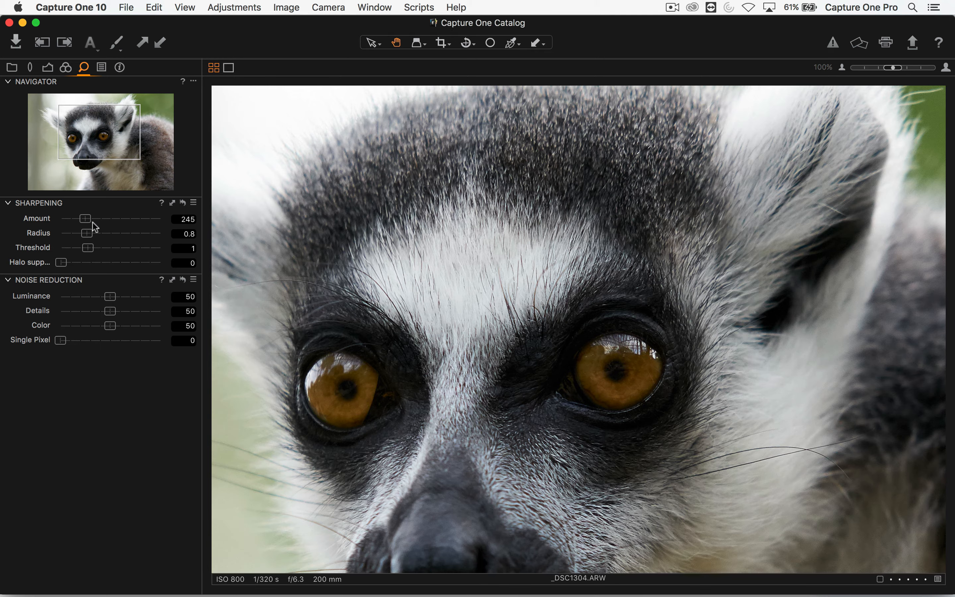
Examine the lemur's blurred background and the fairground ride, castle and yellow flower photos at 100% for image noise
{"action": "left_click_drag", "start_coordinate": [231, 521], "coordinate": [694, 199]}
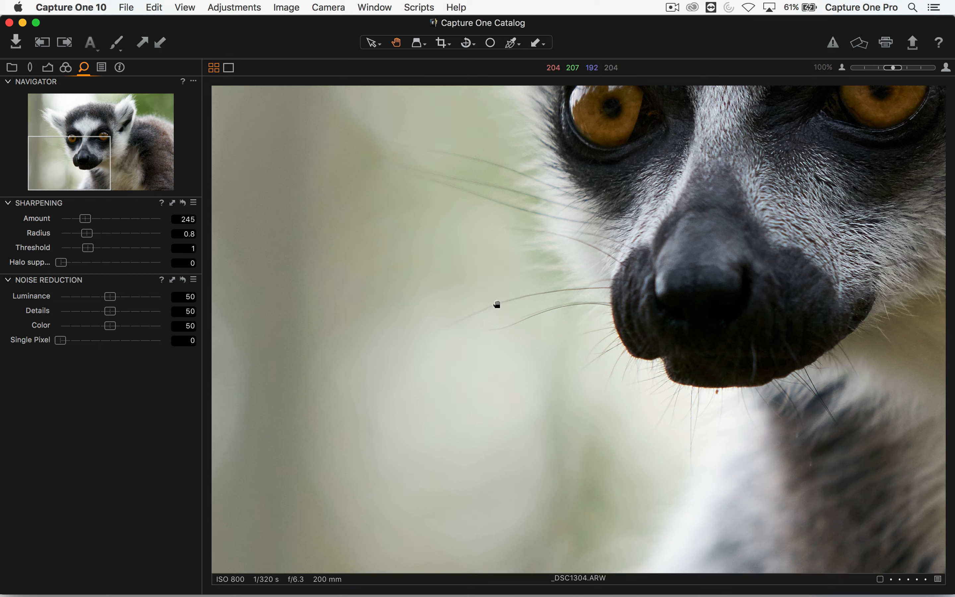
{"action": "key", "text": "g"}
{"action": "scroll", "coordinate": [424, 321], "scroll_direction": "down", "scroll_amount": 5}
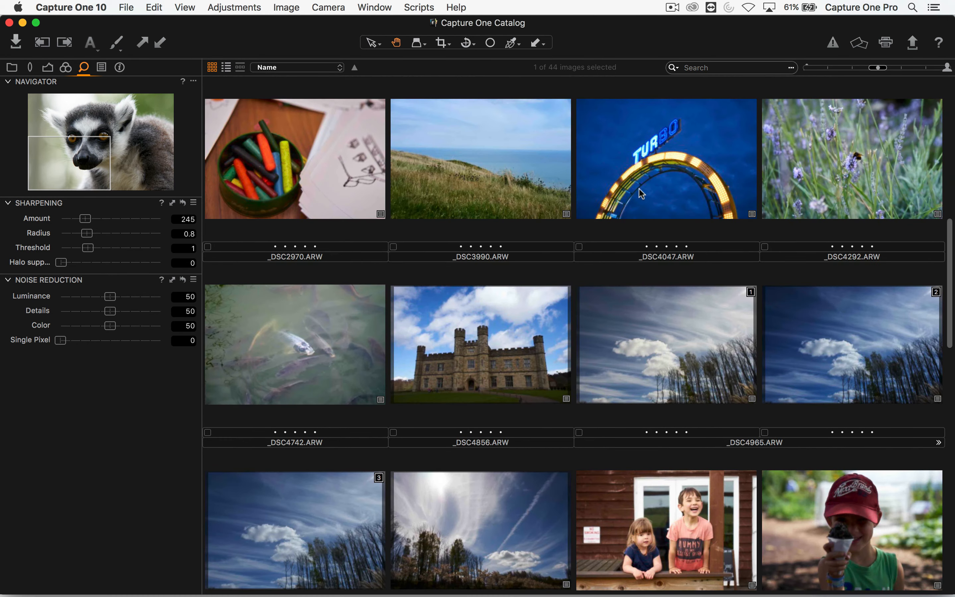
{"action": "double_click", "coordinate": [638, 220]}
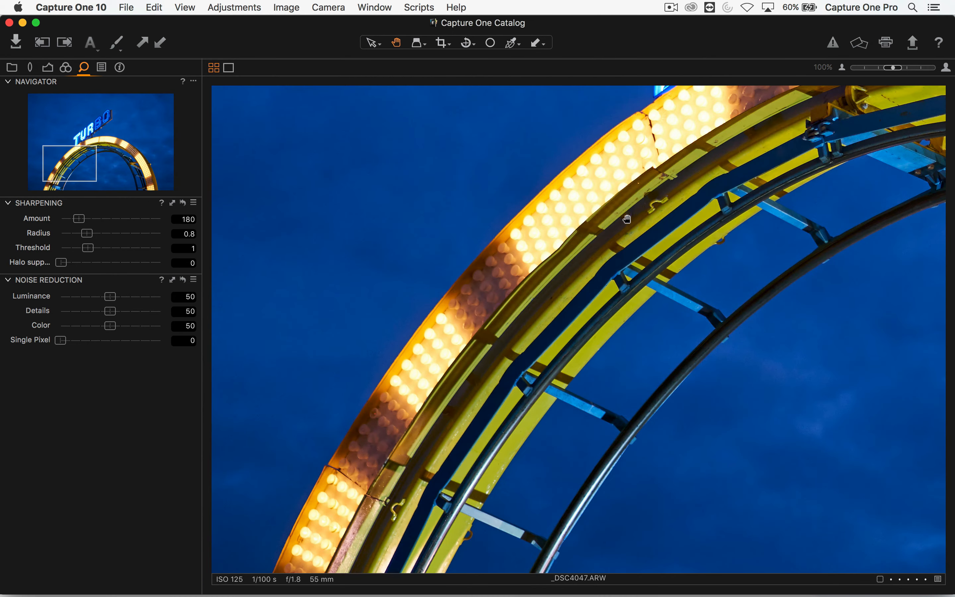
{"action": "key", "text": "g"}
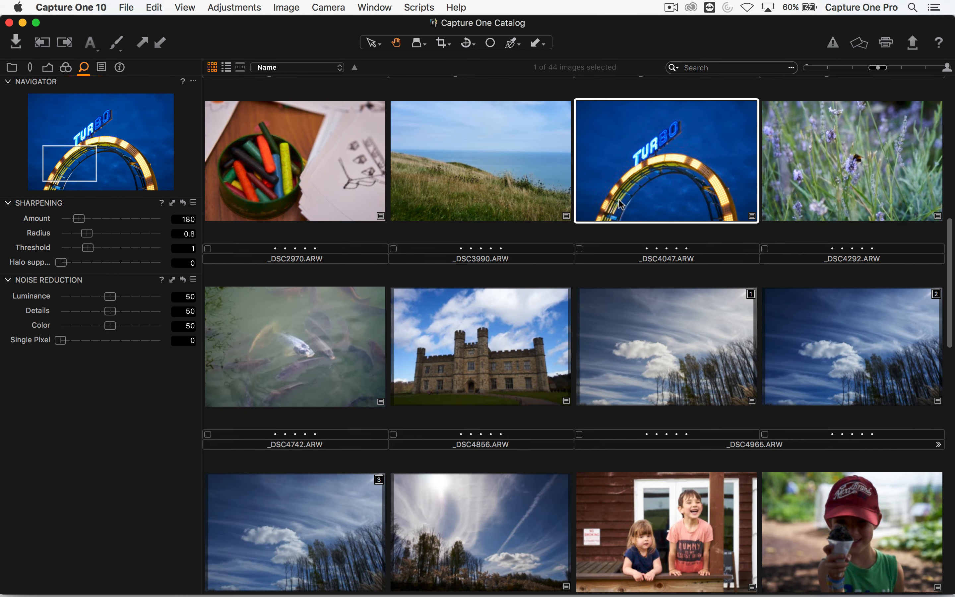
{"action": "double_click", "coordinate": [446, 343]}
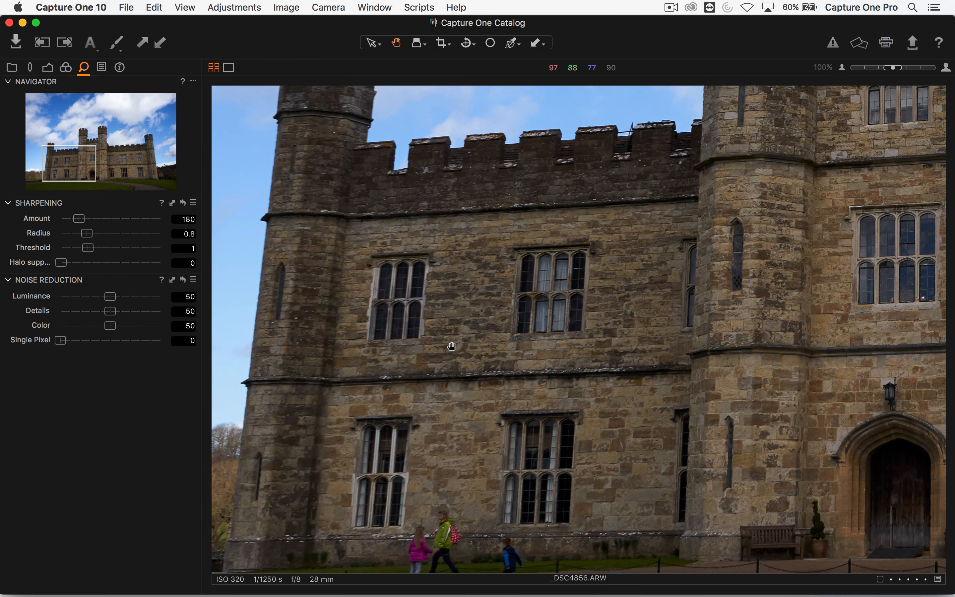
{"action": "key", "text": "g"}
{"action": "scroll", "coordinate": [318, 170], "scroll_direction": "down", "scroll_amount": 10}
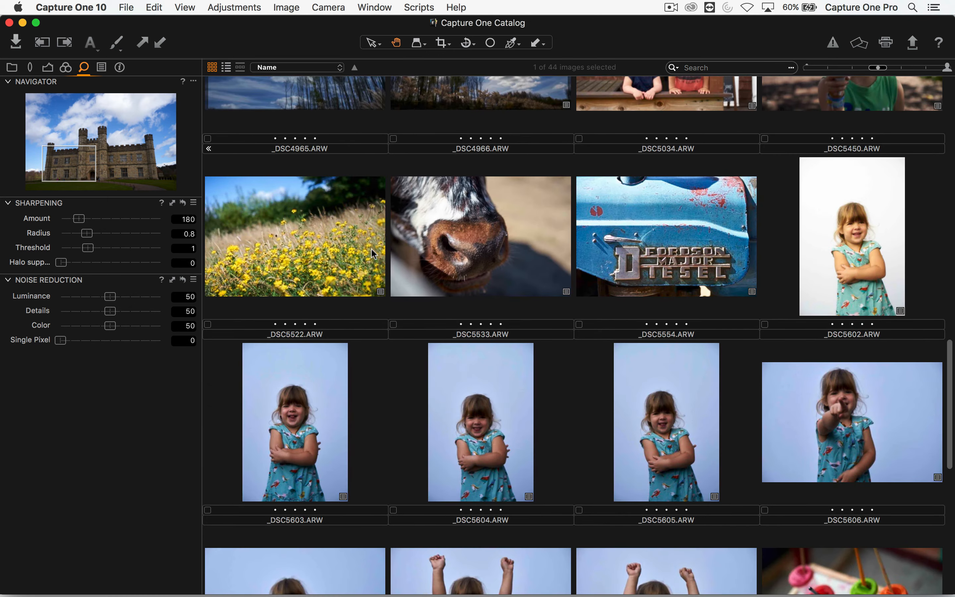
{"action": "double_click", "coordinate": [290, 251]}
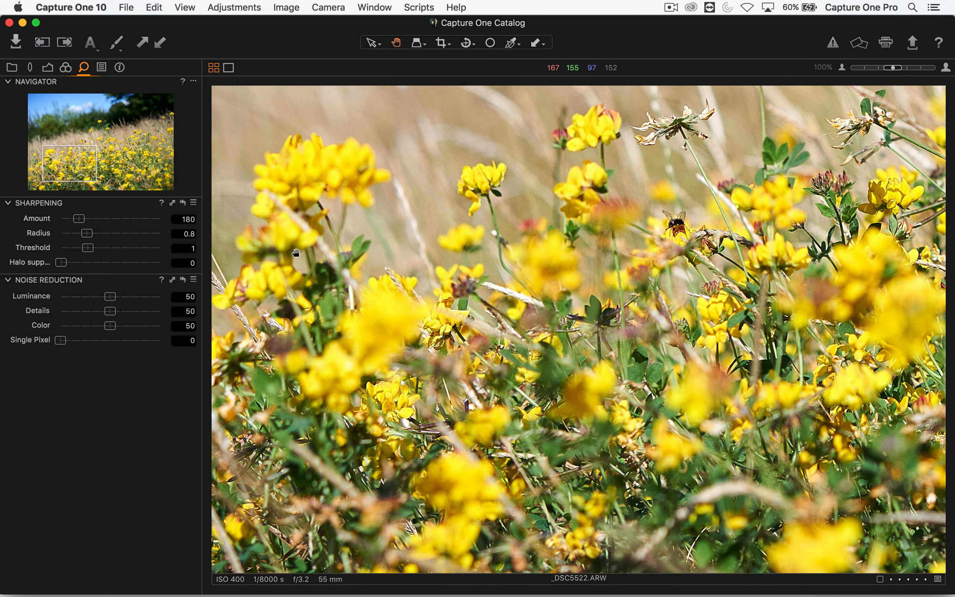
{"action": "key", "text": "g"}
{"action": "scroll", "coordinate": [311, 230], "scroll_direction": "up", "scroll_amount": 20}
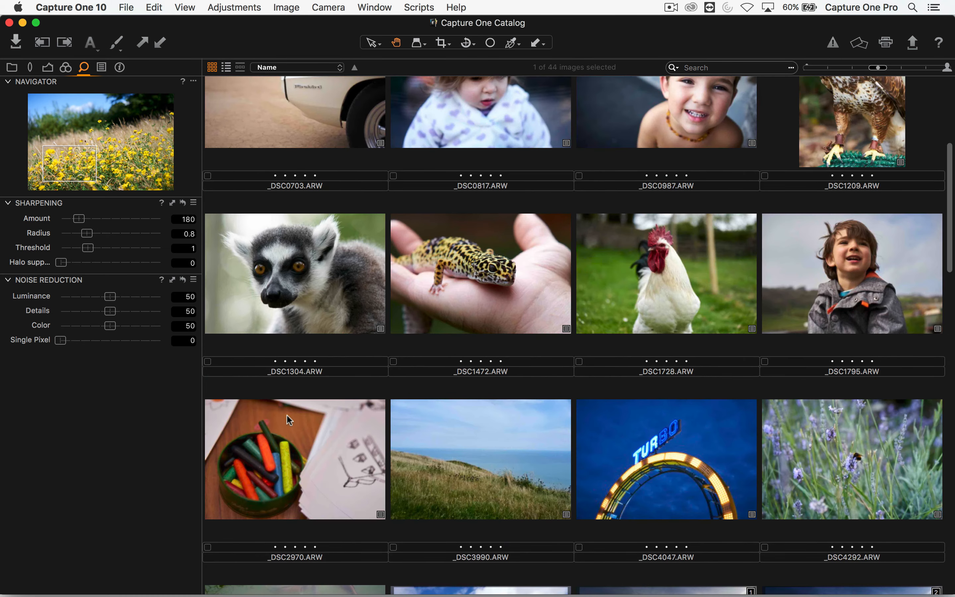
Open the crayon photo _DSC2970.ARW at 100% and inspect the table and the tin's shaded edge for noise
{"action": "double_click", "coordinate": [288, 418]}
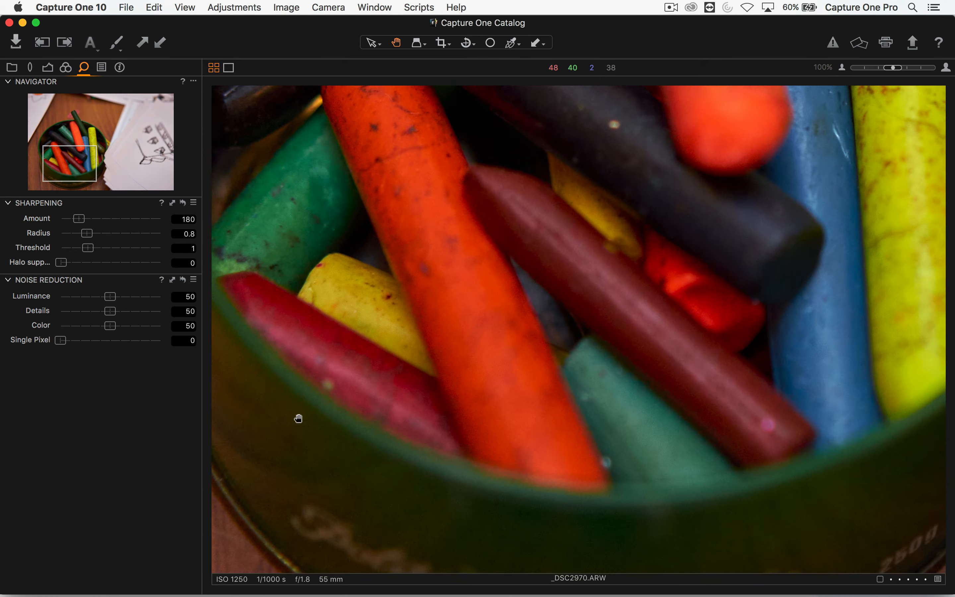
{"action": "left_click_drag", "start_coordinate": [400, 201], "coordinate": [837, 275]}
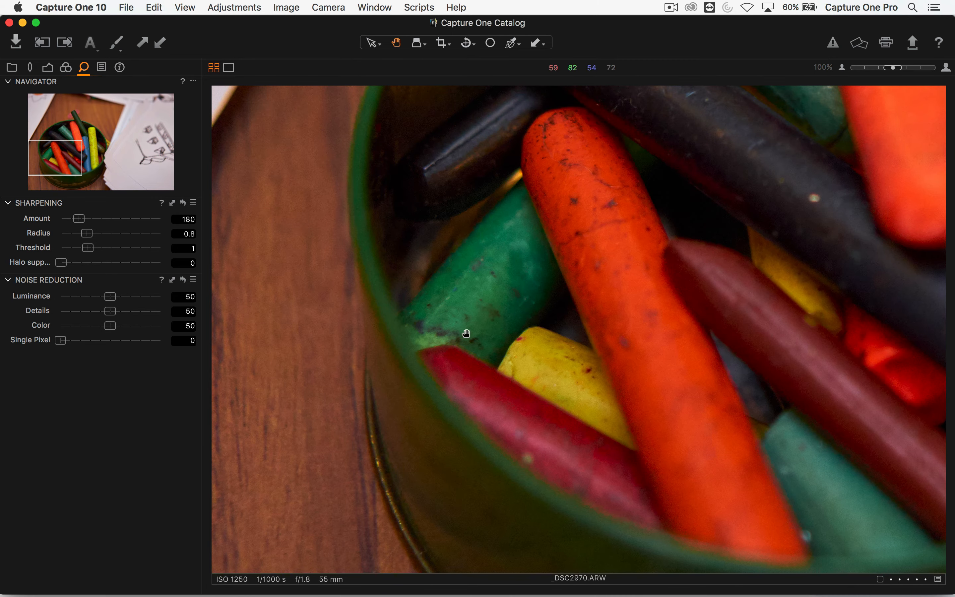
{"action": "left_click_drag", "start_coordinate": [466, 333], "coordinate": [599, 260]}
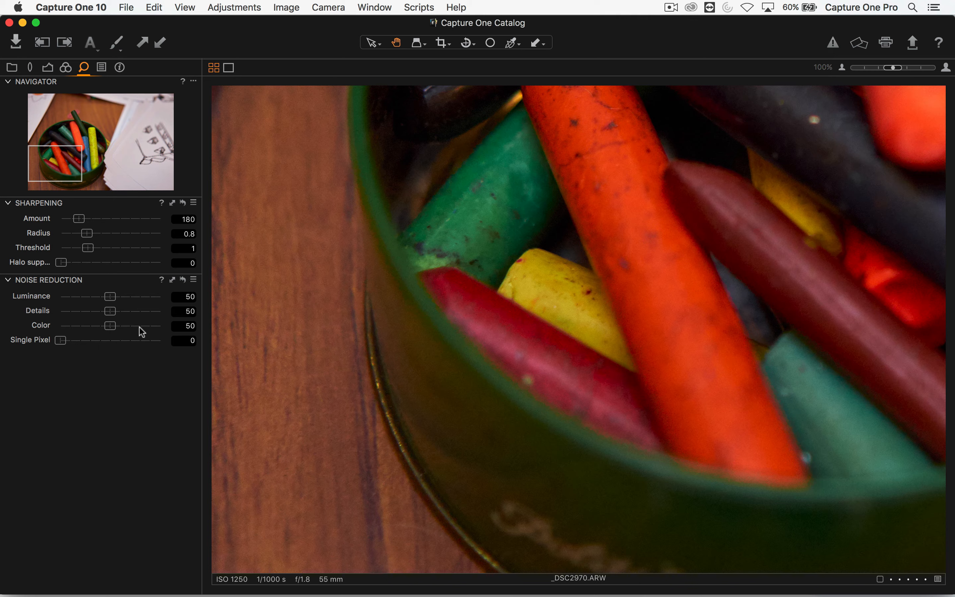
Try the Luminance noise reduction at both extremes on the crayon photo, then reset it to its default
{"action": "left_click_drag", "start_coordinate": [108, 292], "coordinate": [166, 305]}
{"action": "left_click_drag", "start_coordinate": [166, 302], "coordinate": [1, 301]}
{"action": "double_click", "coordinate": [44, 297]}
Try saving the crayon photo's adjustments as a user style, leaving out Exposure, Levels and White Balance
{"action": "left_click", "coordinate": [105, 66]}
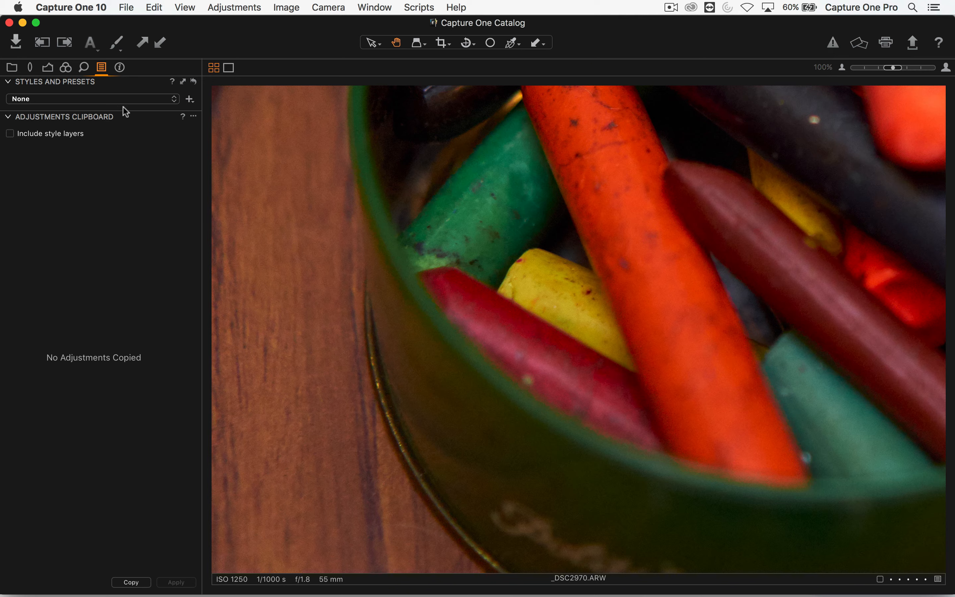
{"action": "left_click", "coordinate": [101, 96]}
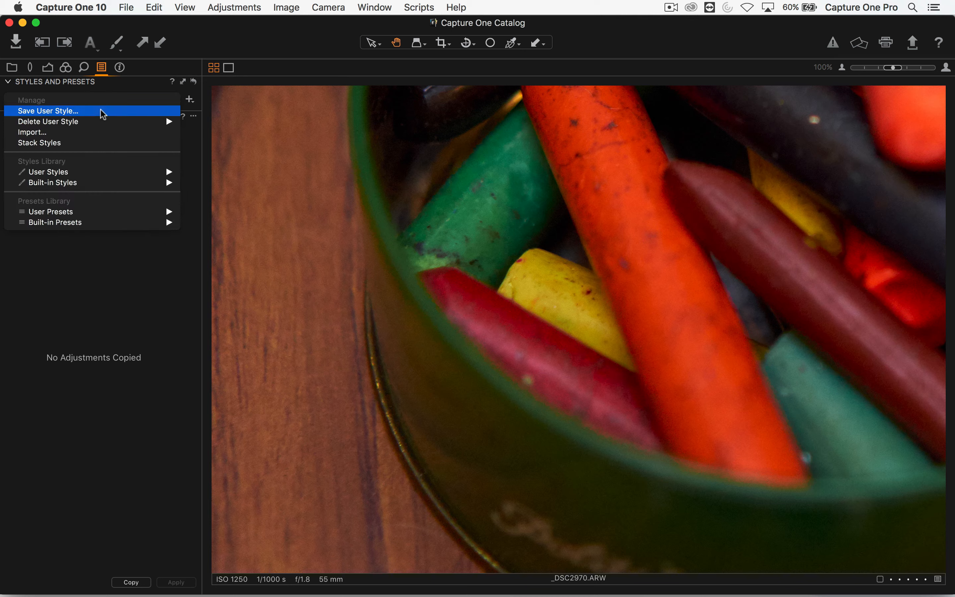
{"action": "left_click", "coordinate": [70, 112]}
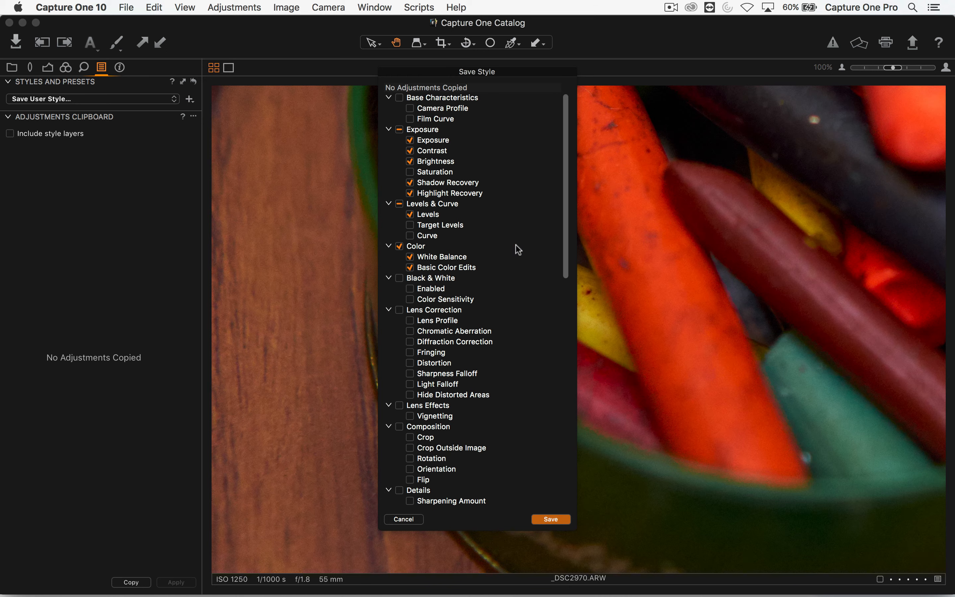
{"action": "left_click", "coordinate": [409, 141]}
{"action": "scroll", "coordinate": [505, 217], "scroll_direction": "down", "scroll_amount": 1}
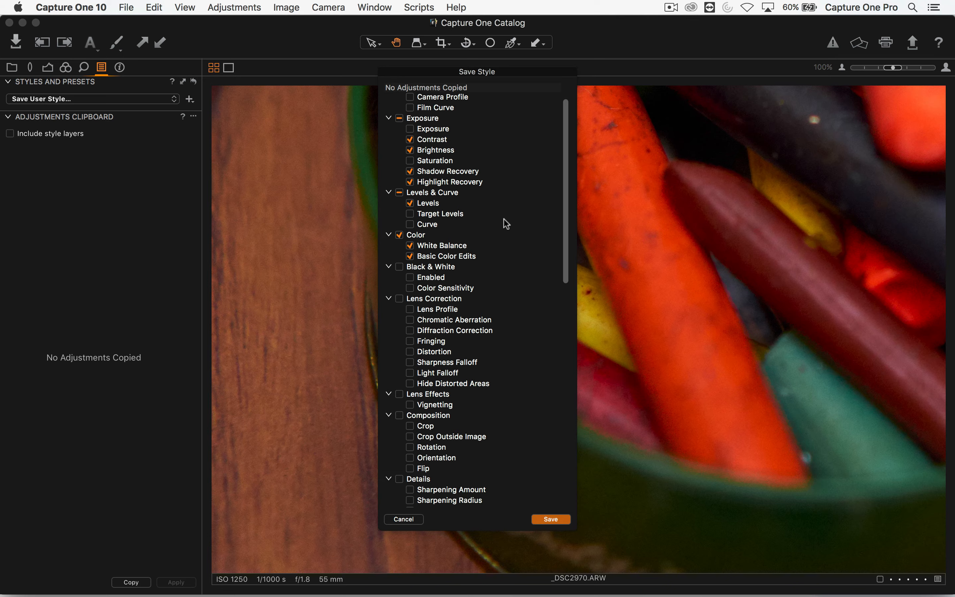
{"action": "left_click", "coordinate": [410, 203]}
{"action": "scroll", "coordinate": [513, 253], "scroll_direction": "down", "scroll_amount": 4}
{"action": "left_click", "coordinate": [409, 174]}
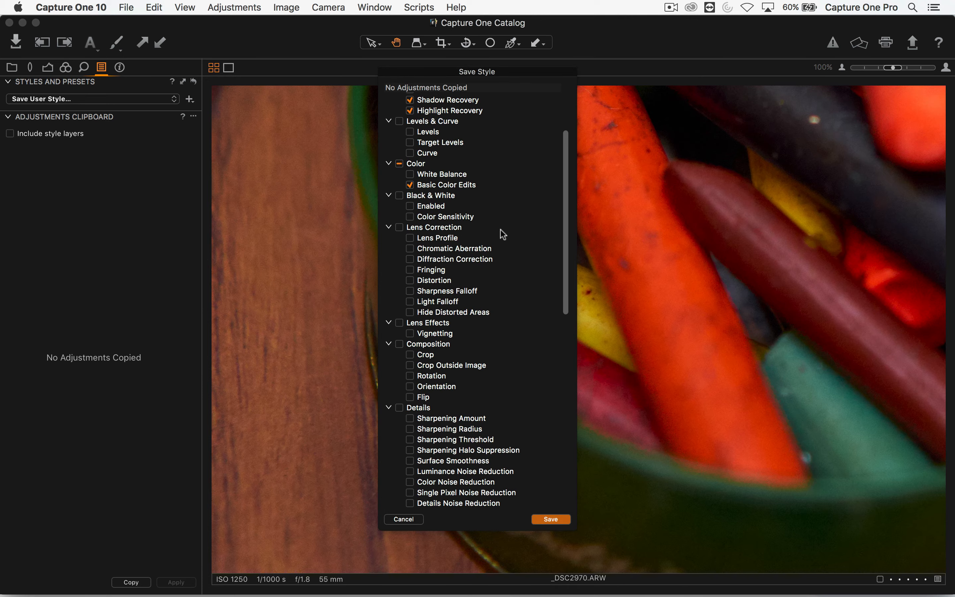
{"action": "scroll", "coordinate": [501, 232], "scroll_direction": "down", "scroll_amount": 10}
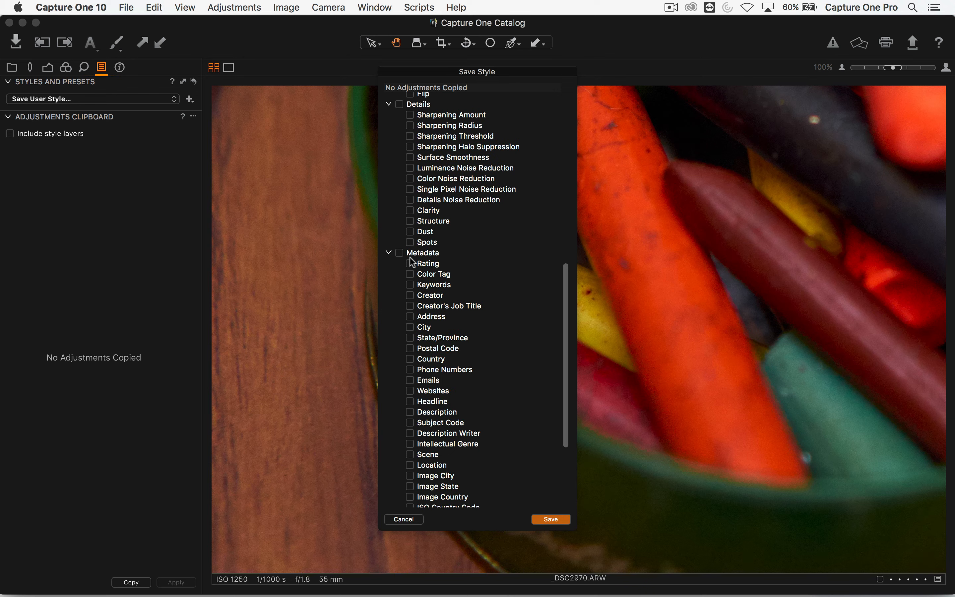
{"action": "scroll", "coordinate": [507, 196], "scroll_direction": "up", "scroll_amount": 13}
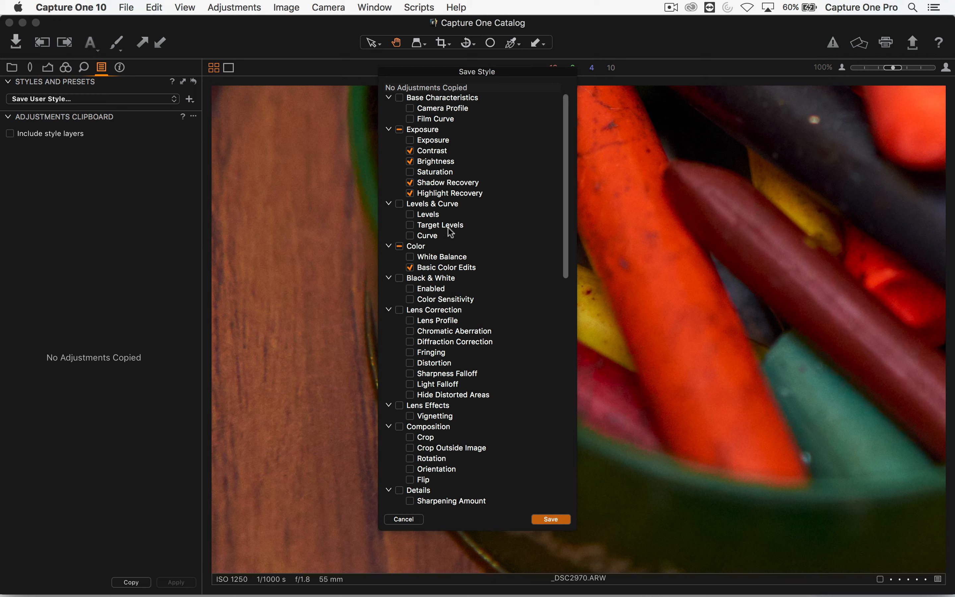
{"action": "left_click", "coordinate": [550, 519]}
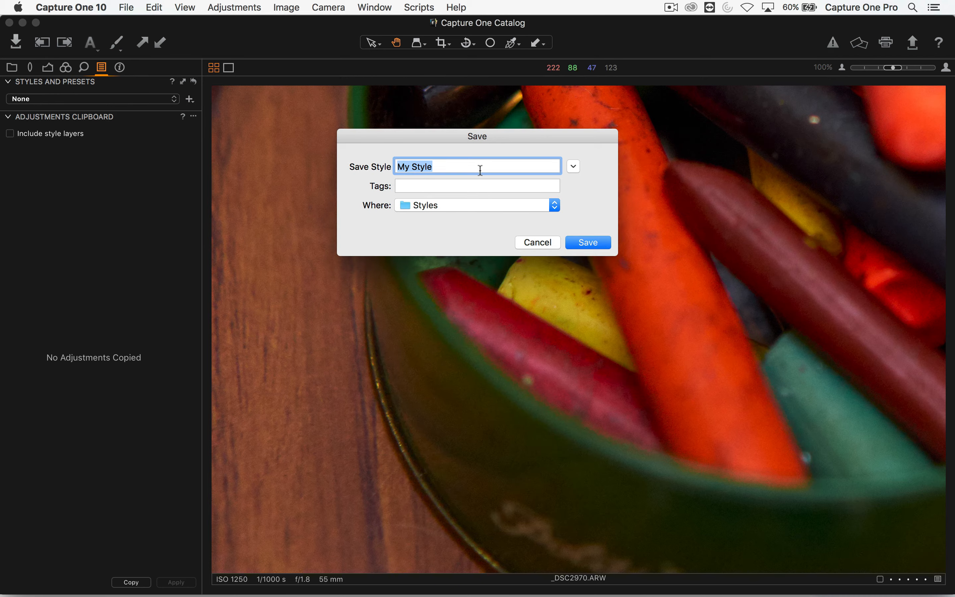
{"action": "left_click", "coordinate": [537, 243]}
Apply the built-in B&W - Portrait 3 style to the Turbo ride photo _DSC4047.ARW
{"action": "key", "text": "z"}
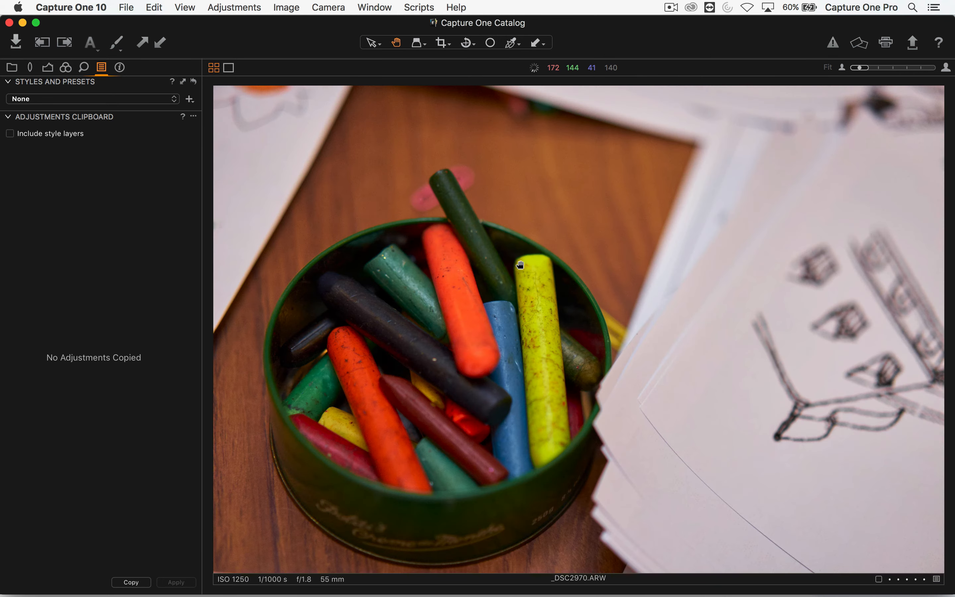
{"action": "key", "text": "Right"}
{"action": "key", "text": "Right"}
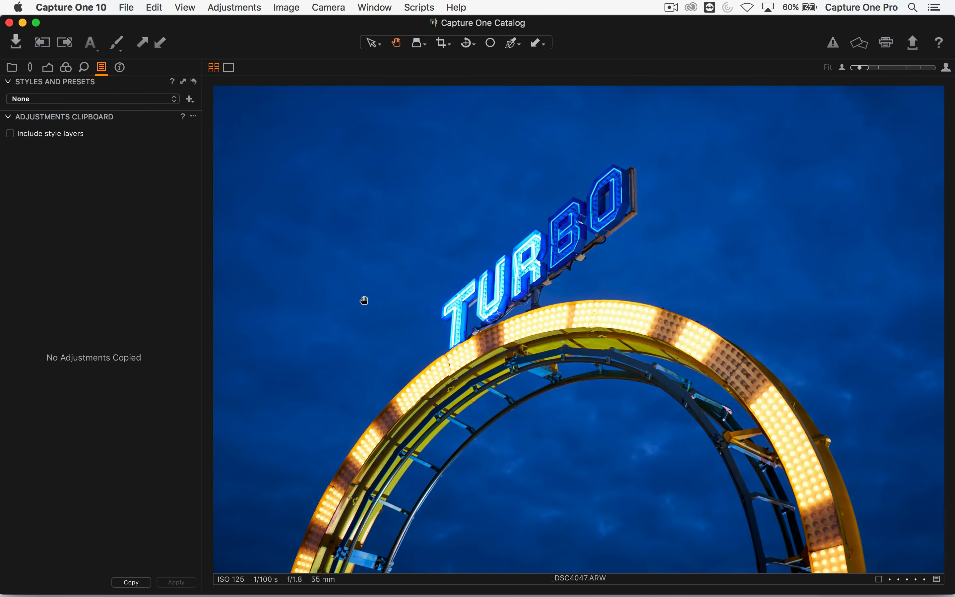
{"action": "left_click", "coordinate": [122, 96]}
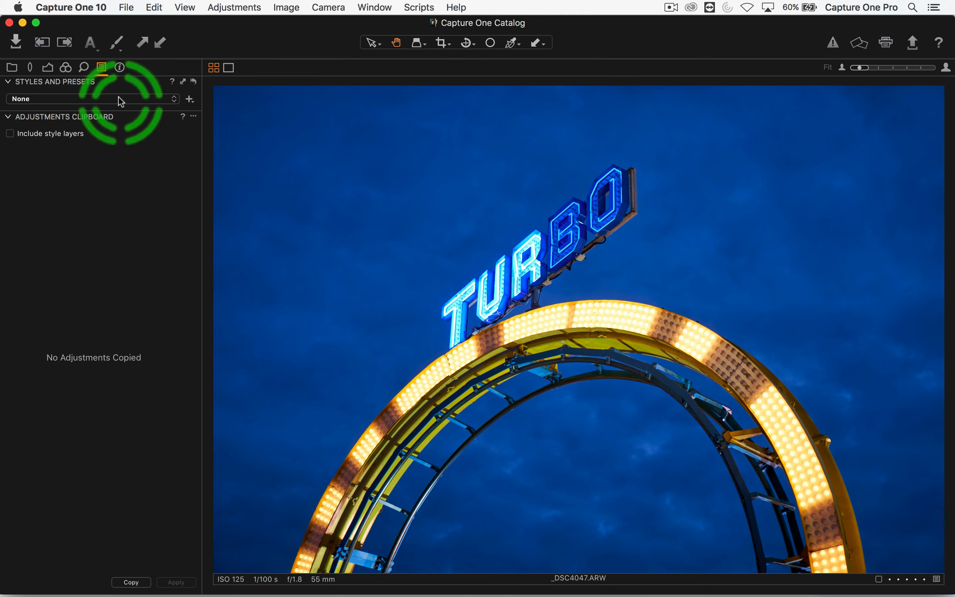
{"action": "mouse_move", "coordinate": [140, 173]}
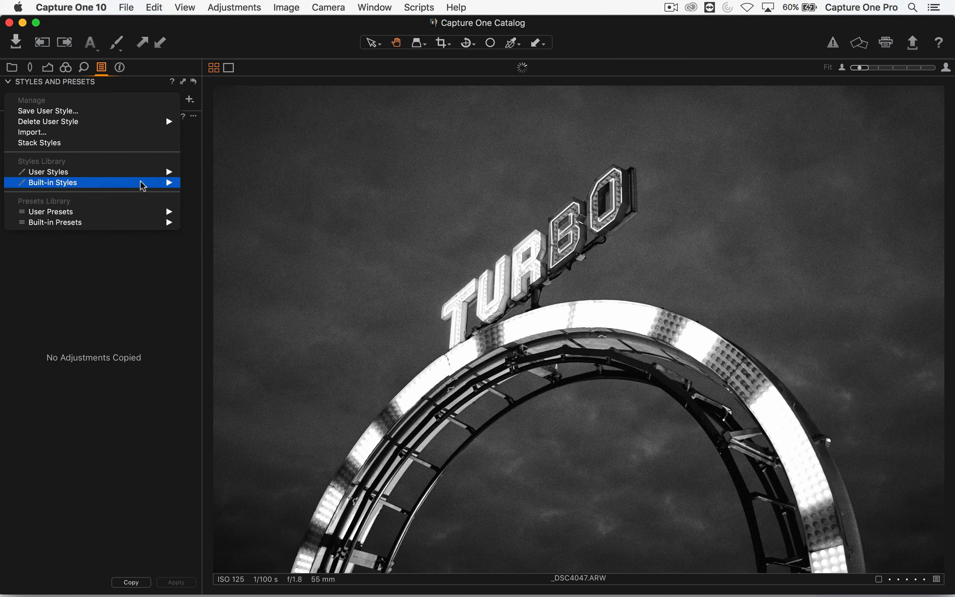
{"action": "mouse_move", "coordinate": [172, 184]}
{"action": "mouse_move", "coordinate": [203, 193]}
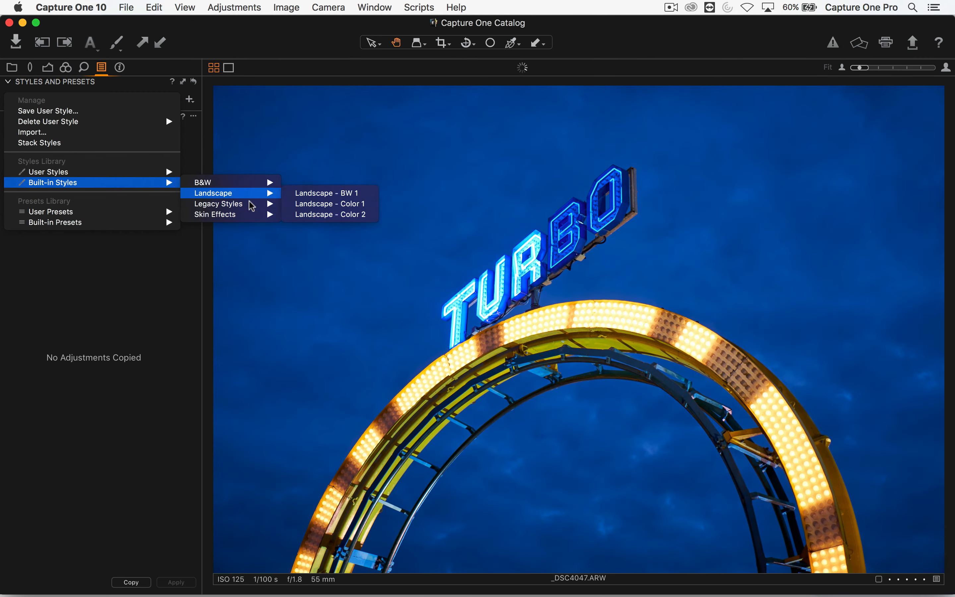
{"action": "mouse_move", "coordinate": [261, 185]}
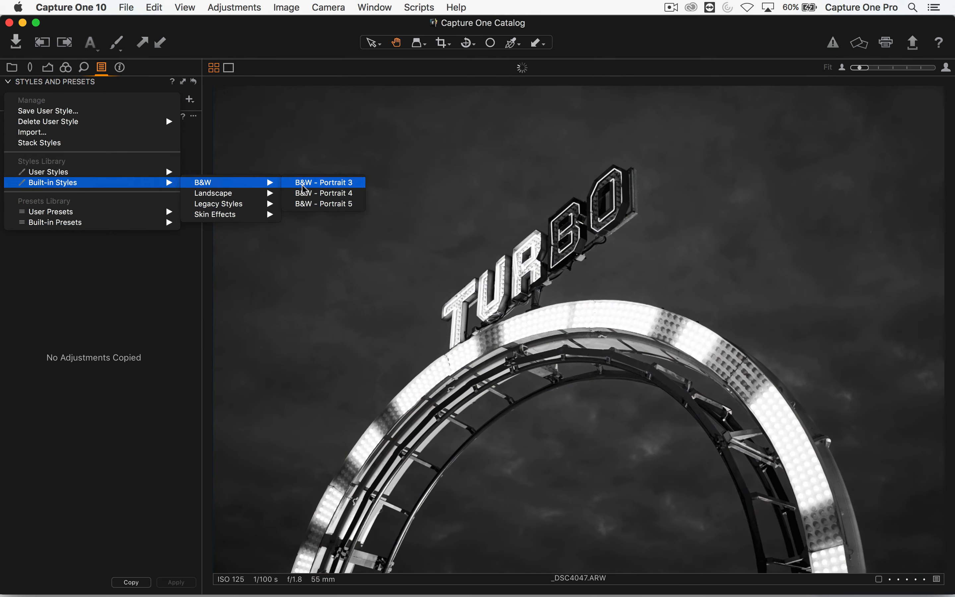
{"action": "left_click", "coordinate": [302, 185]}
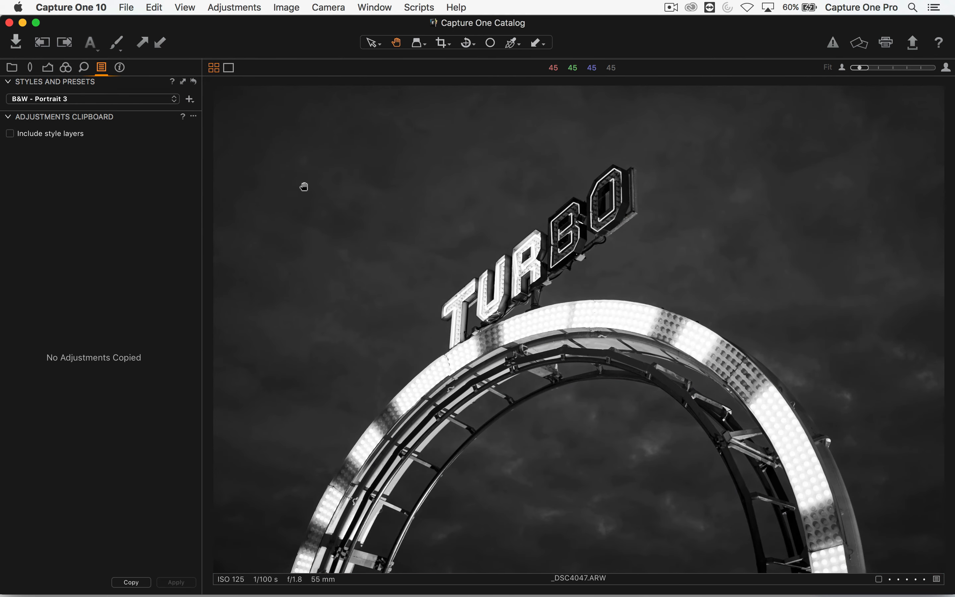
Show the keyword and metadata tools, and select the eight photos from _DSC1304.ARW to _DSC4292.ARW in the thumbnail grid
{"action": "left_click", "coordinate": [119, 67]}
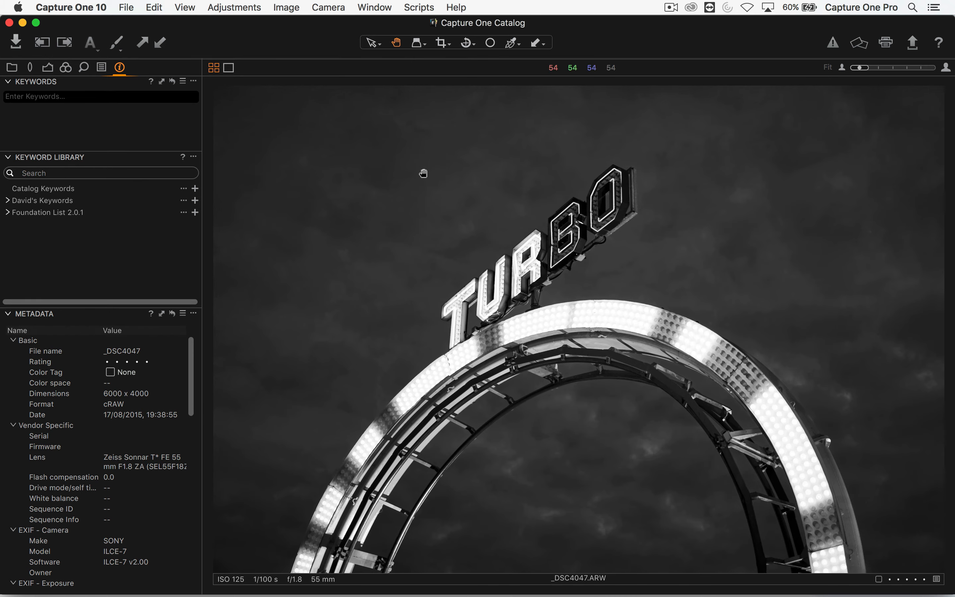
{"action": "key", "text": "alt+super+v"}
{"action": "scroll", "coordinate": [395, 177], "scroll_direction": "up", "scroll_amount": 5}
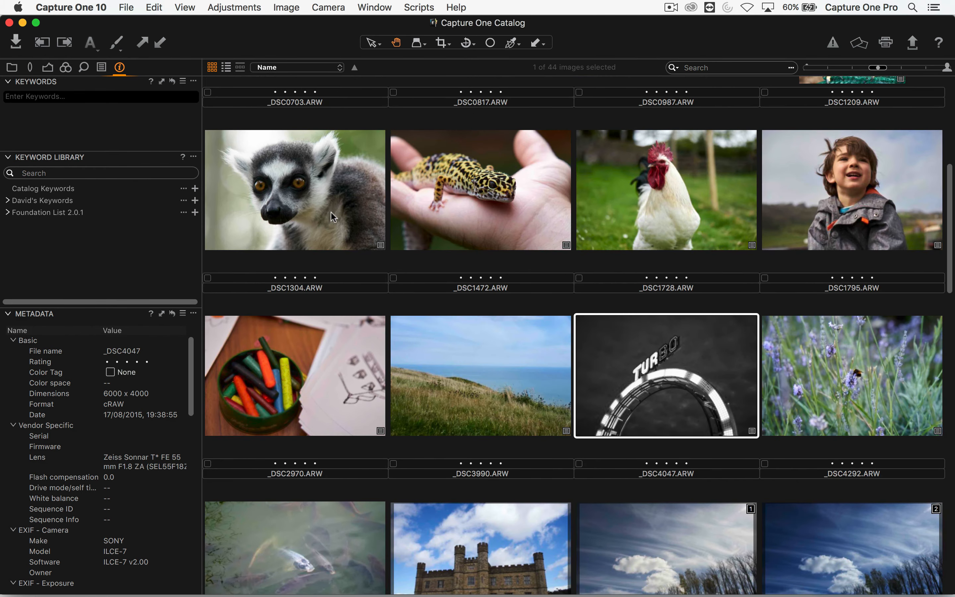
{"action": "left_click", "coordinate": [331, 212]}
{"action": "left_click", "coordinate": [836, 385], "text": "shift"}
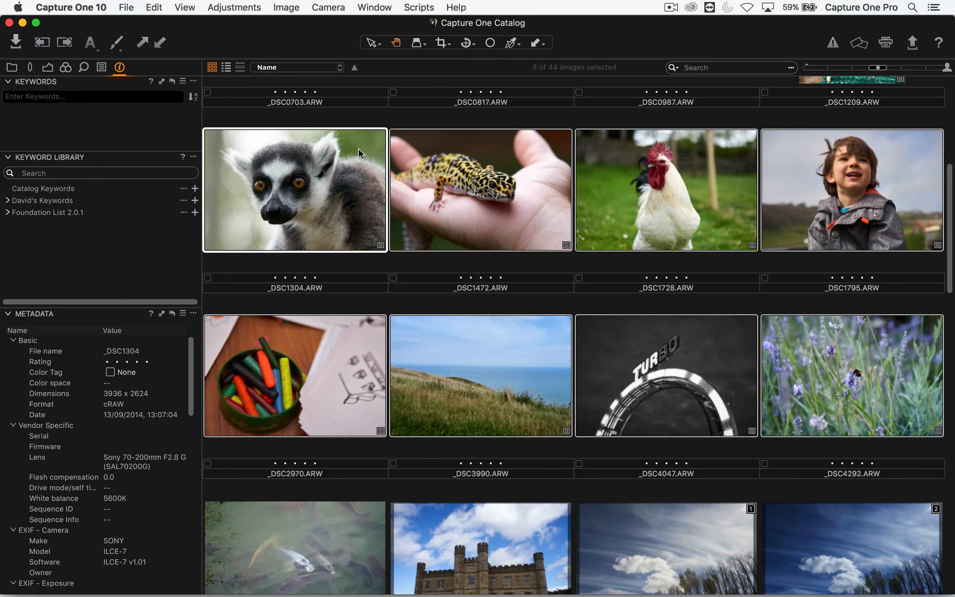
Open the variant export settings for the selected photos and check the Pictures destination folder in Finder
{"action": "left_click", "coordinate": [126, 7]}
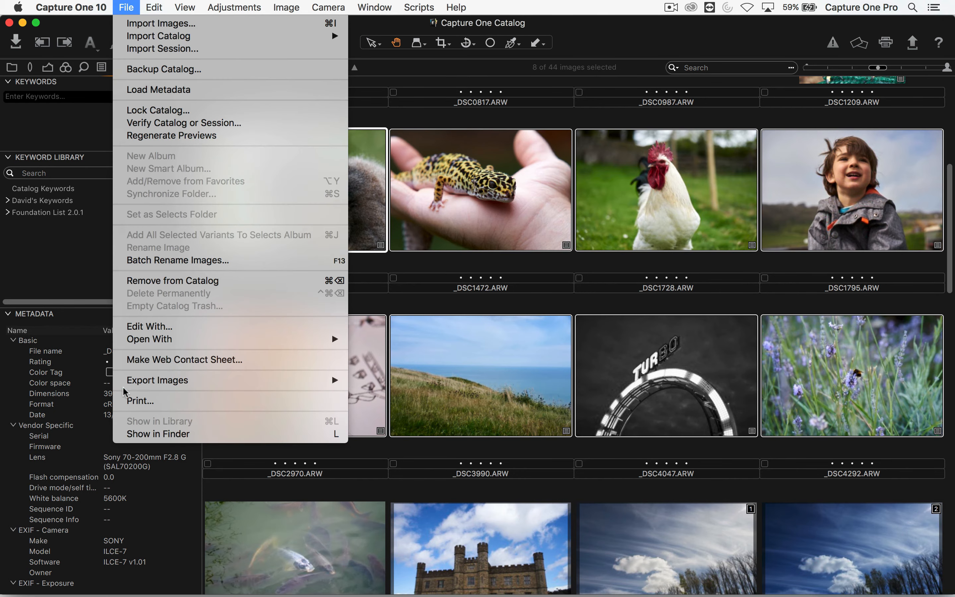
{"action": "mouse_move", "coordinate": [234, 384]}
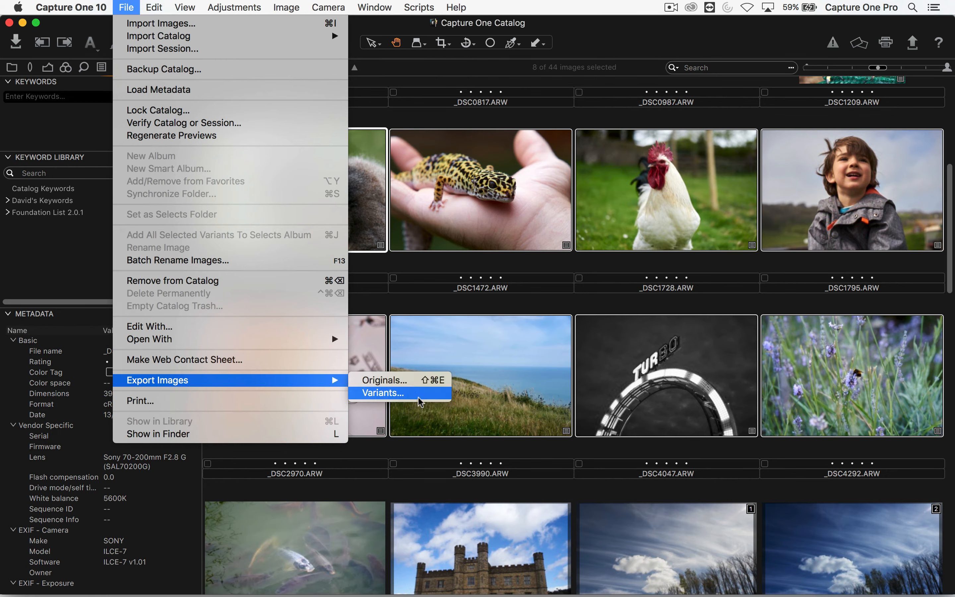
{"action": "left_click", "coordinate": [419, 402]}
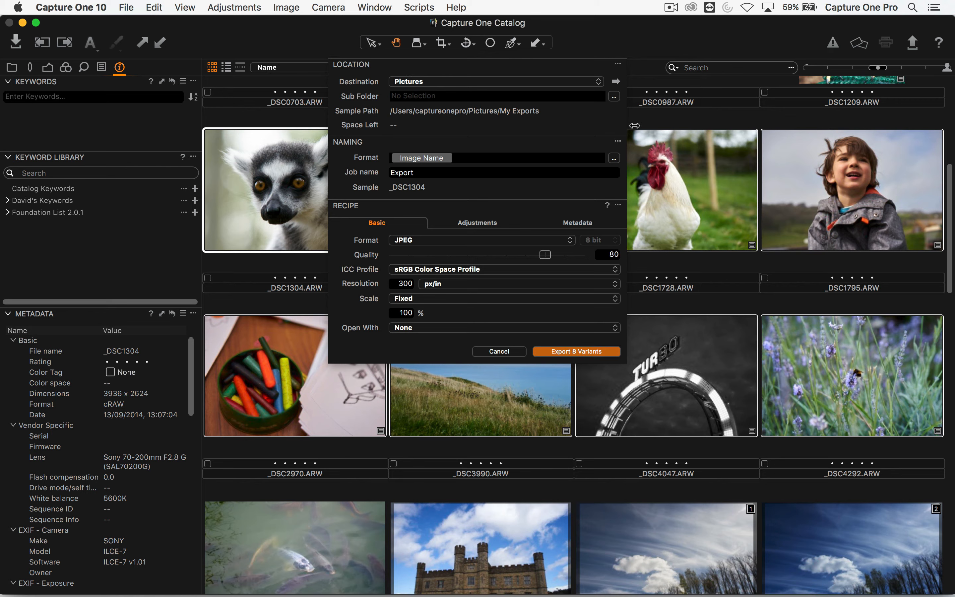
{"action": "left_click", "coordinate": [495, 83]}
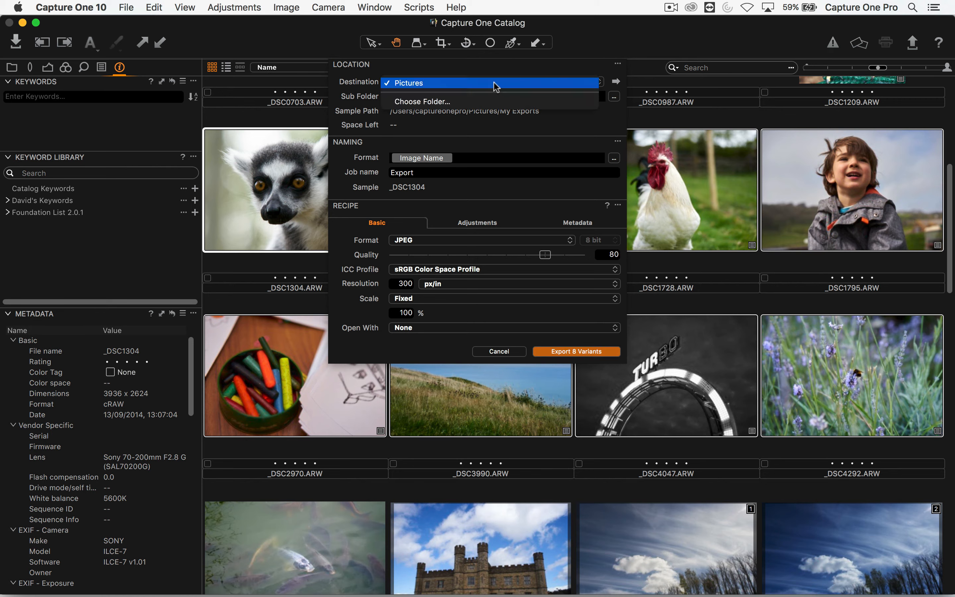
{"action": "left_click", "coordinate": [495, 81]}
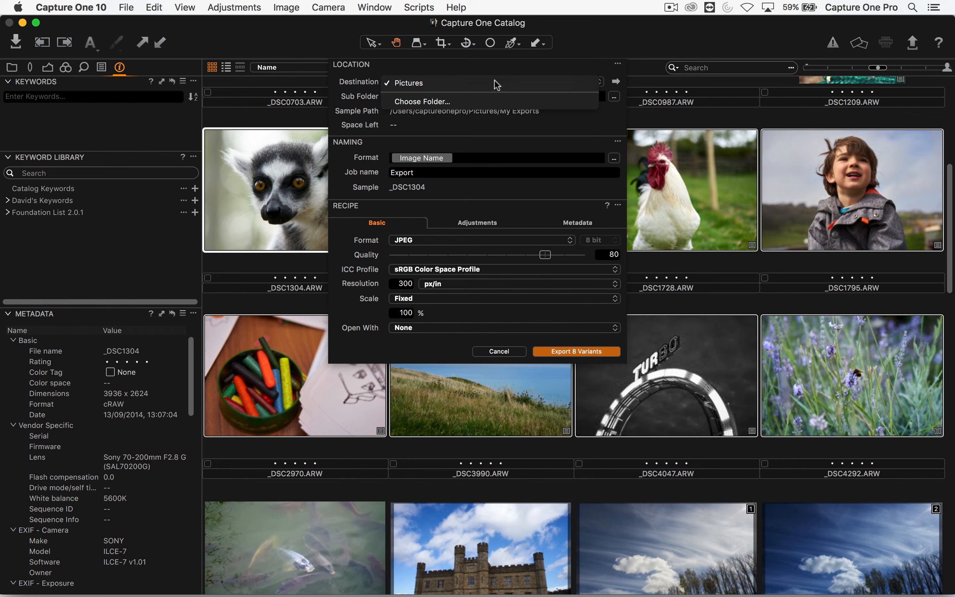
{"action": "left_click", "coordinate": [616, 81]}
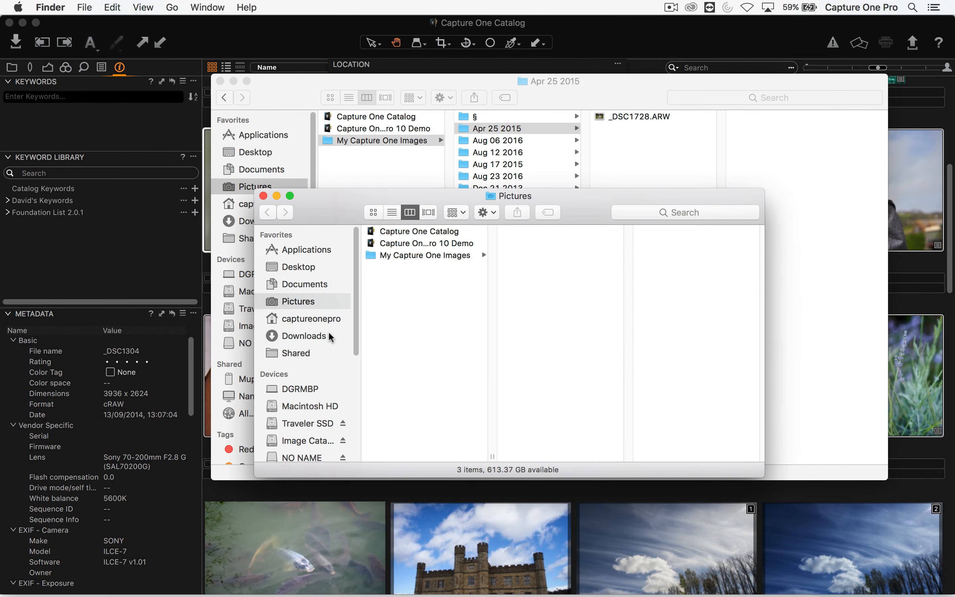
{"action": "key", "text": "super+Tab"}
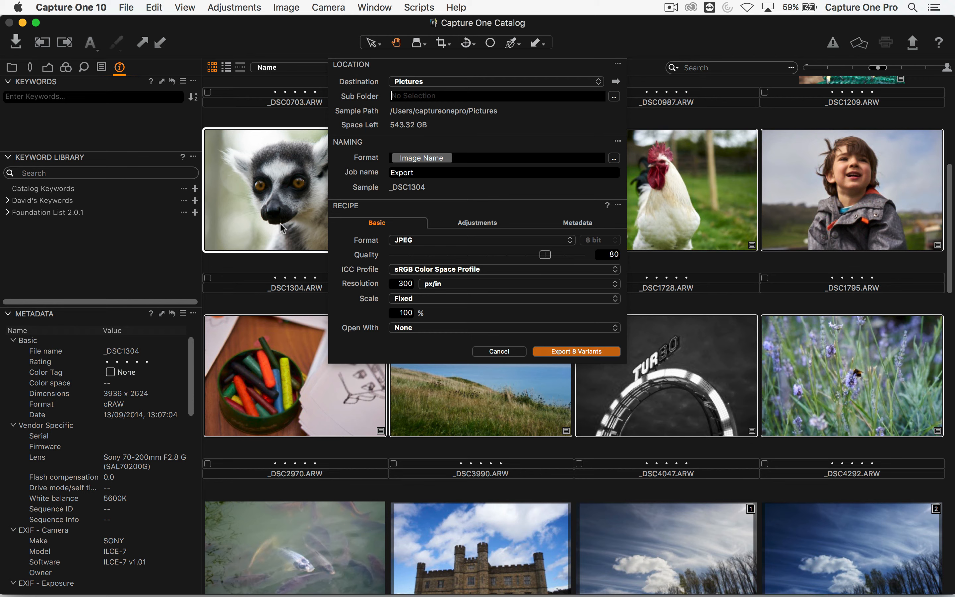
Set the export sub folder to Vacation 2017
{"action": "type", "text": "Vacation 2017"}
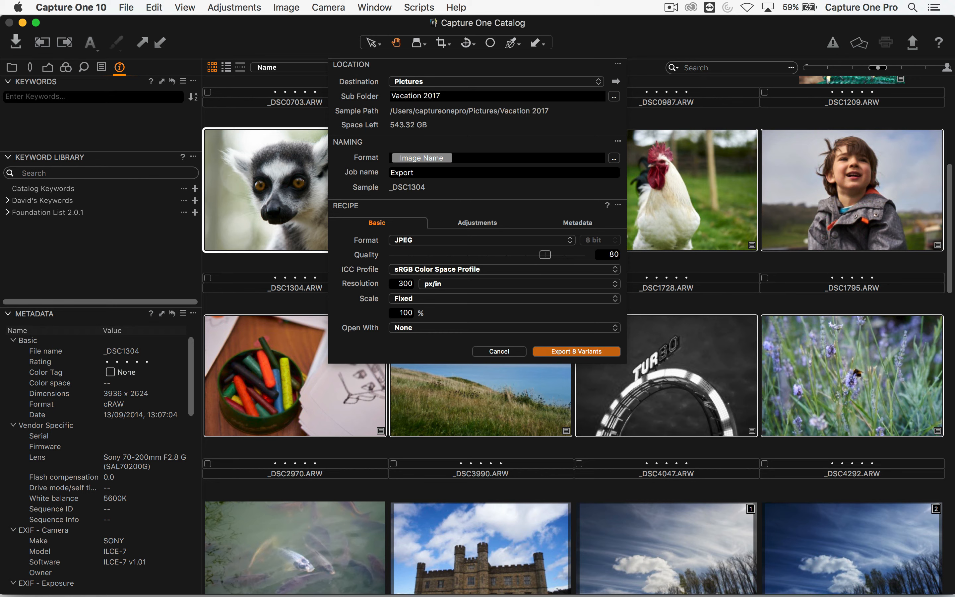
{"action": "left_click", "coordinate": [529, 117]}
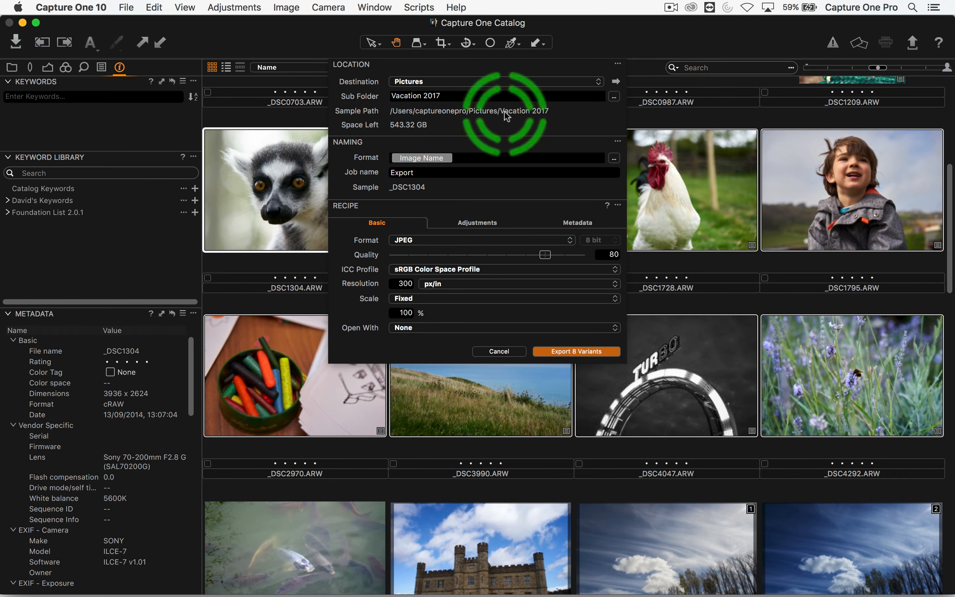
{"action": "left_click", "coordinate": [598, 109]}
Replace the export sub folder name with the Current Date (MMM dd yyyy) token
{"action": "left_click", "coordinate": [614, 96]}
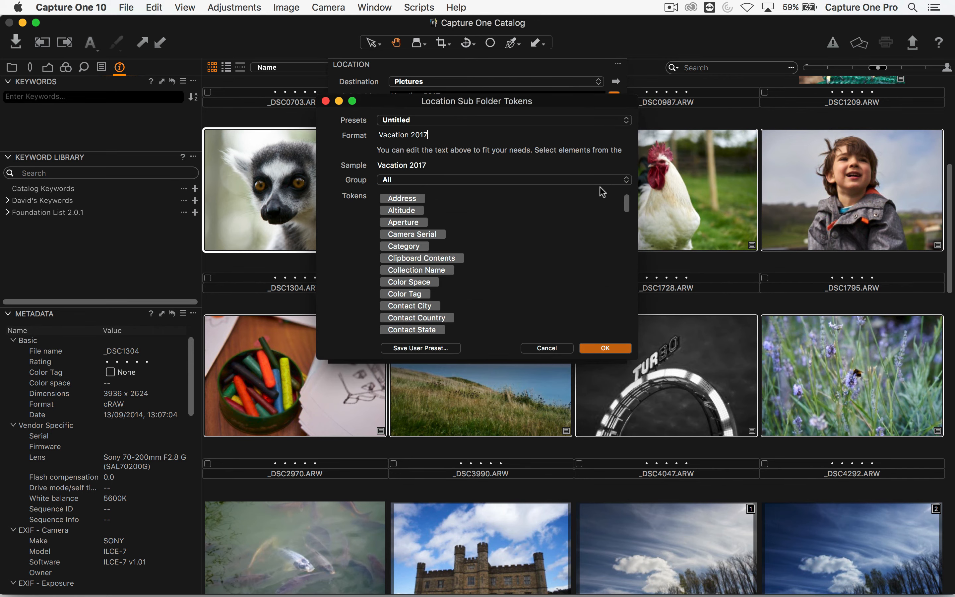
{"action": "scroll", "coordinate": [479, 284], "scroll_direction": "down", "scroll_amount": 10}
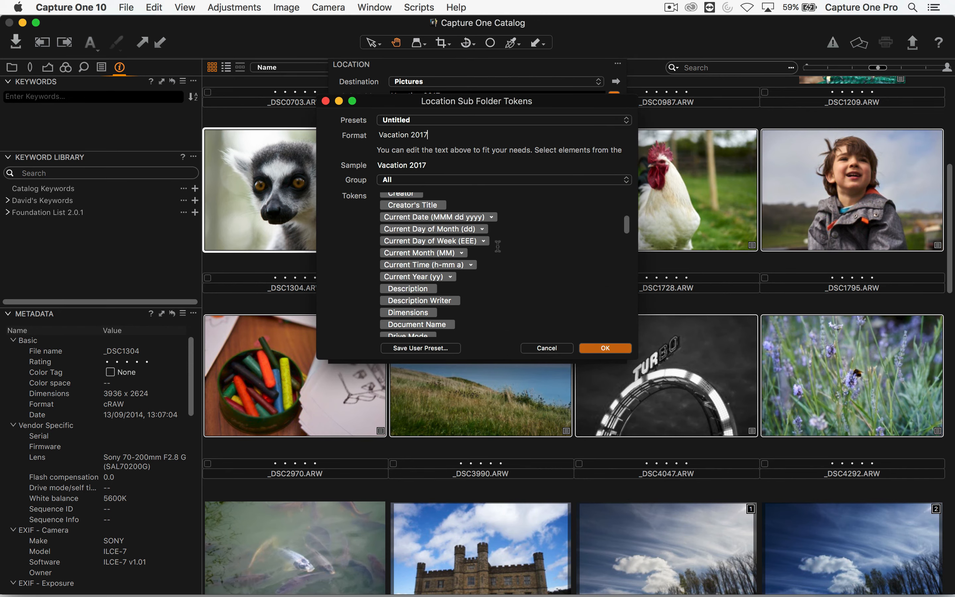
{"action": "scroll", "coordinate": [482, 265], "scroll_direction": "up", "scroll_amount": 4}
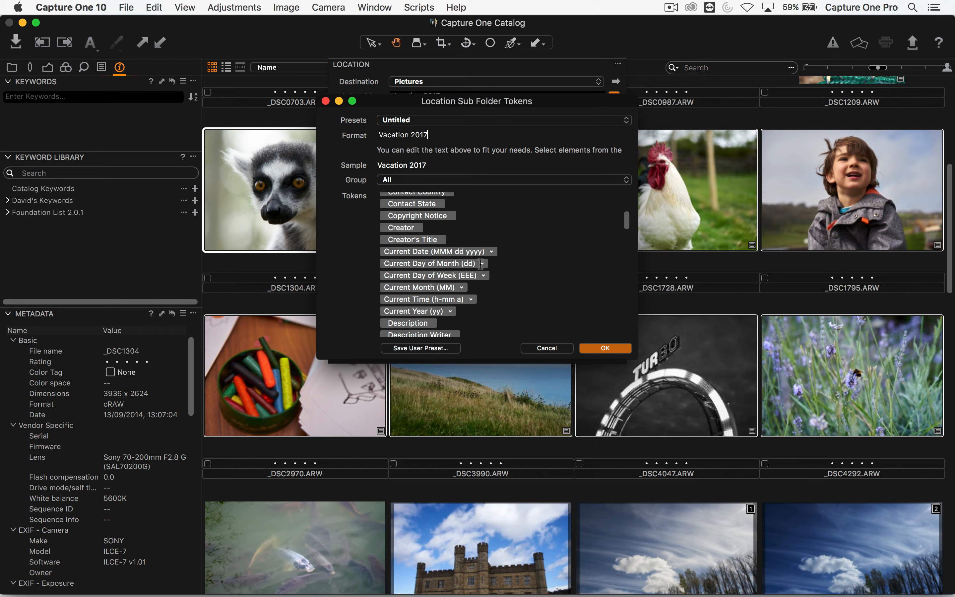
{"action": "key", "text": "BackSpace"}
{"action": "key", "text": "BackSpace"}
{"action": "key", "text": "BackSpace"}
{"action": "key", "text": "BackSpace"}
{"action": "key", "text": "BackSpace"}
{"action": "key", "text": "BackSpace"}
{"action": "key", "text": "BackSpace"}
{"action": "key", "text": "BackSpace"}
{"action": "key", "text": "BackSpace"}
{"action": "key", "text": "BackSpace"}
{"action": "left_click", "coordinate": [431, 251]}
{"action": "left_click_drag", "start_coordinate": [431, 251], "coordinate": [446, 133]}
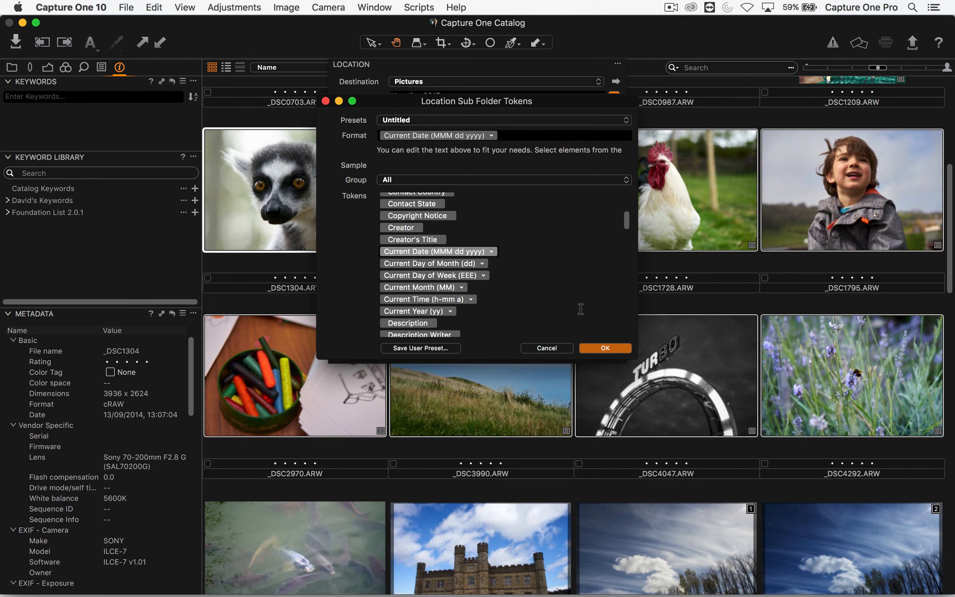
{"action": "left_click", "coordinate": [604, 348]}
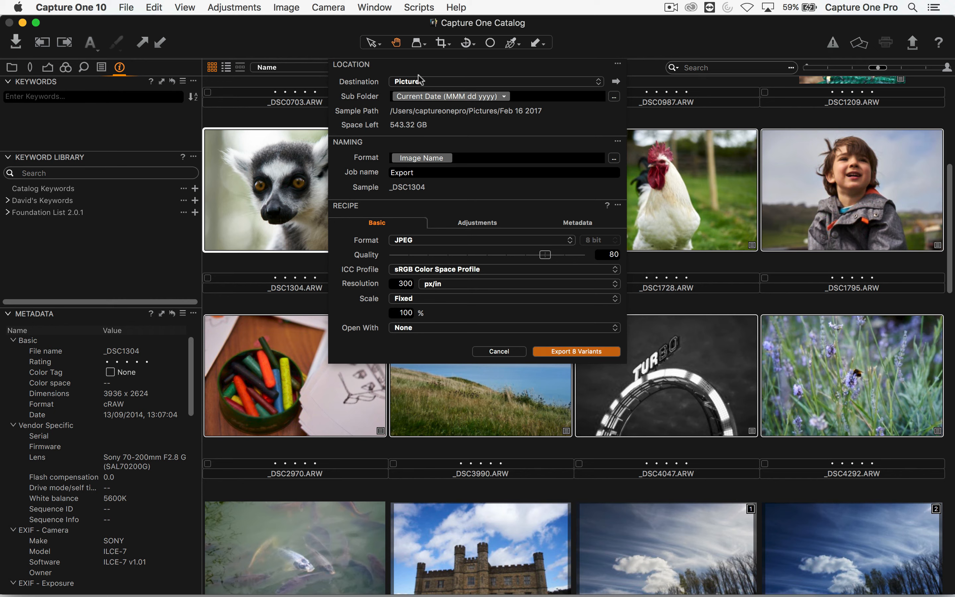
Look through the available export file formats and keep JPEG
{"action": "left_click", "coordinate": [395, 80]}
{"action": "left_click", "coordinate": [419, 242]}
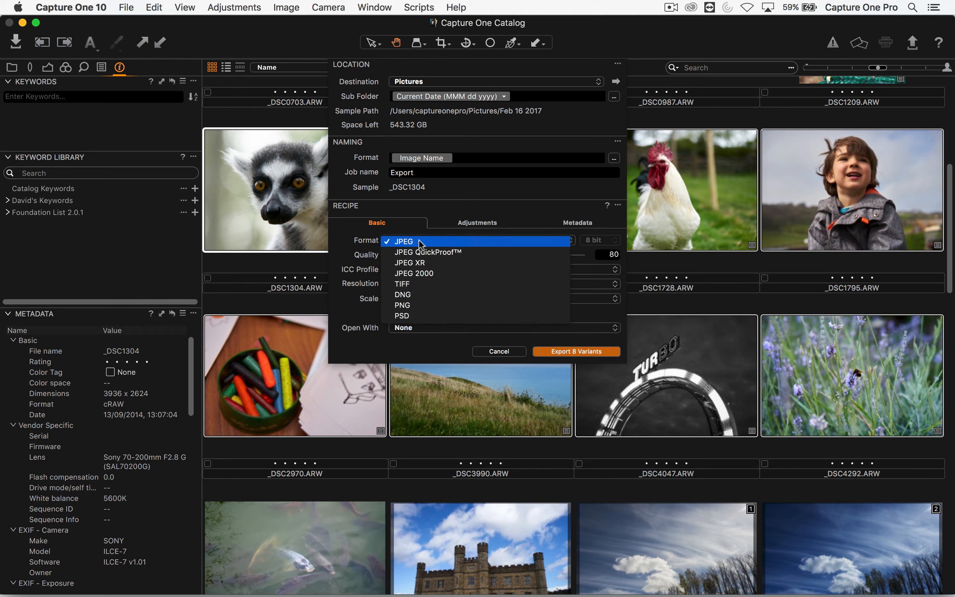
{"action": "left_click", "coordinate": [413, 219]}
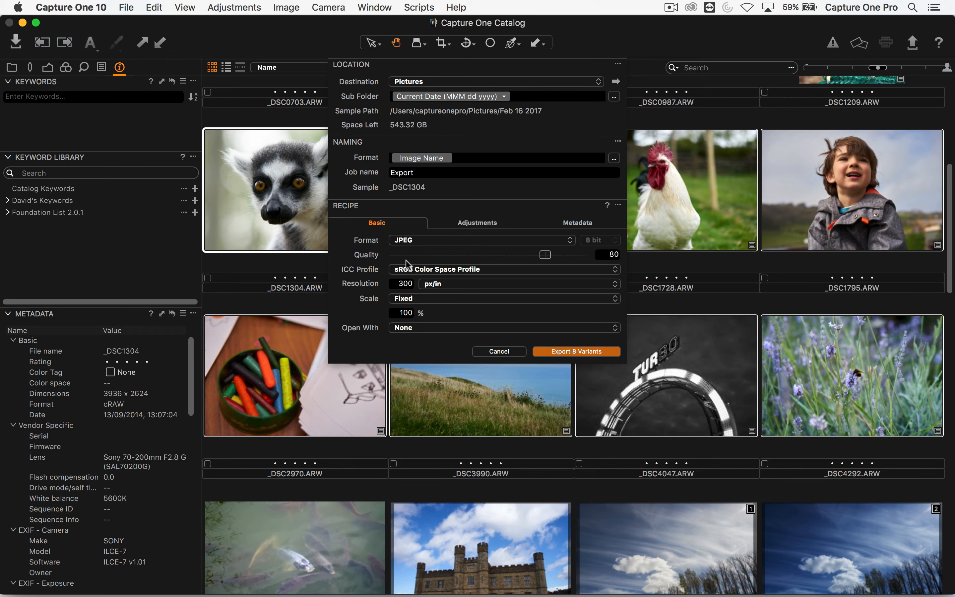
Review the export recipe's output sharpening choices and metadata inclusion options without changing them, and return to the basic settings
{"action": "left_click", "coordinate": [484, 220]}
{"action": "left_click", "coordinate": [483, 253]}
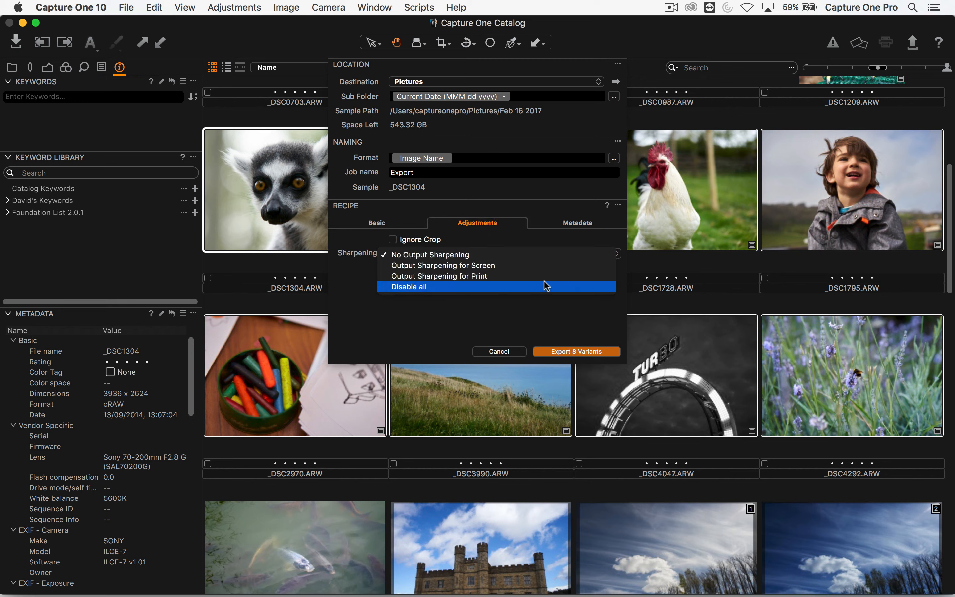
{"action": "left_click", "coordinate": [514, 185]}
{"action": "left_click", "coordinate": [579, 224]}
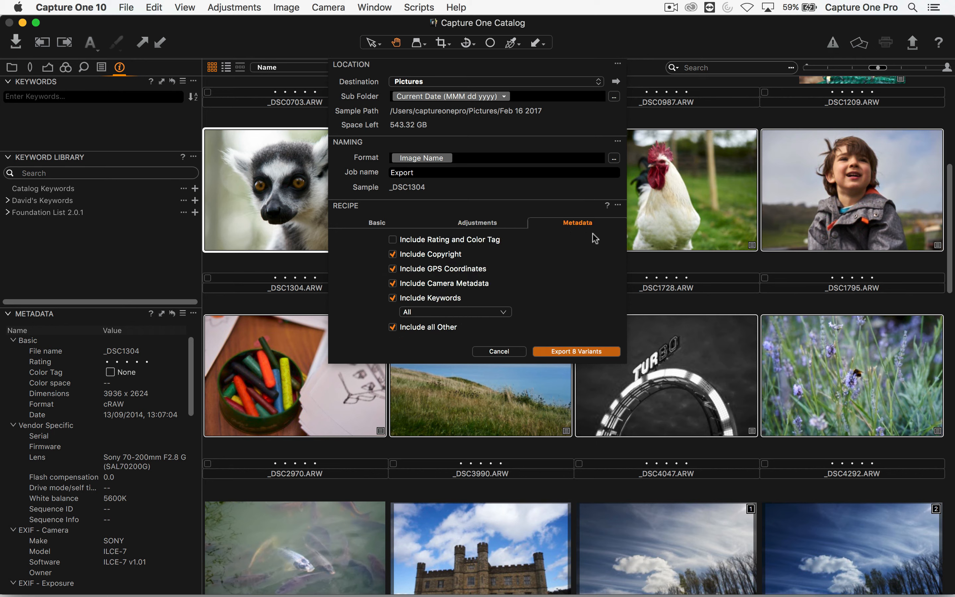
{"action": "left_click", "coordinate": [363, 219]}
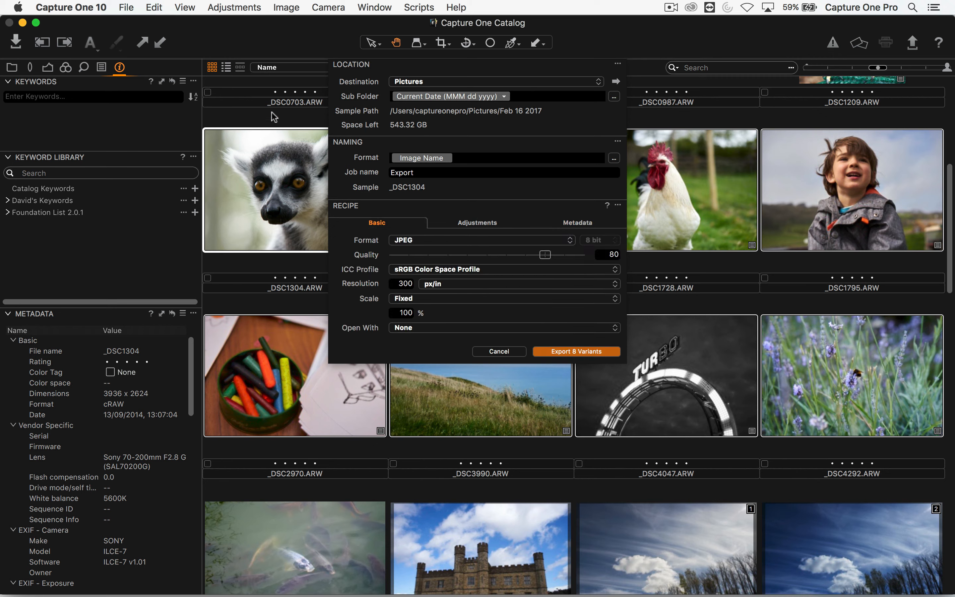
Export the eight selected variants and monitor the export's progress in the Activities window
{"action": "left_click", "coordinate": [567, 352]}
{"action": "left_click", "coordinate": [375, 6]}
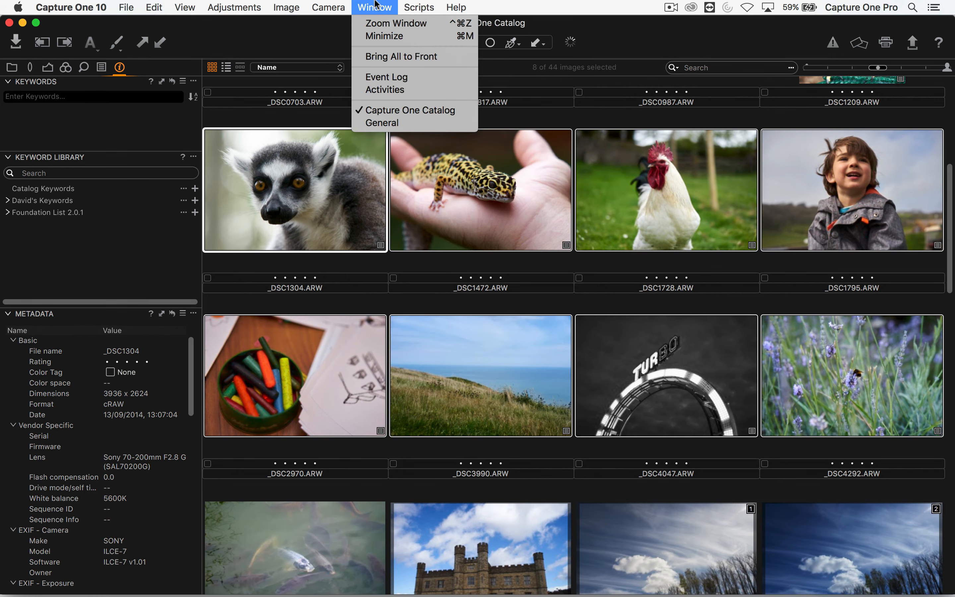
{"action": "left_click", "coordinate": [379, 89]}
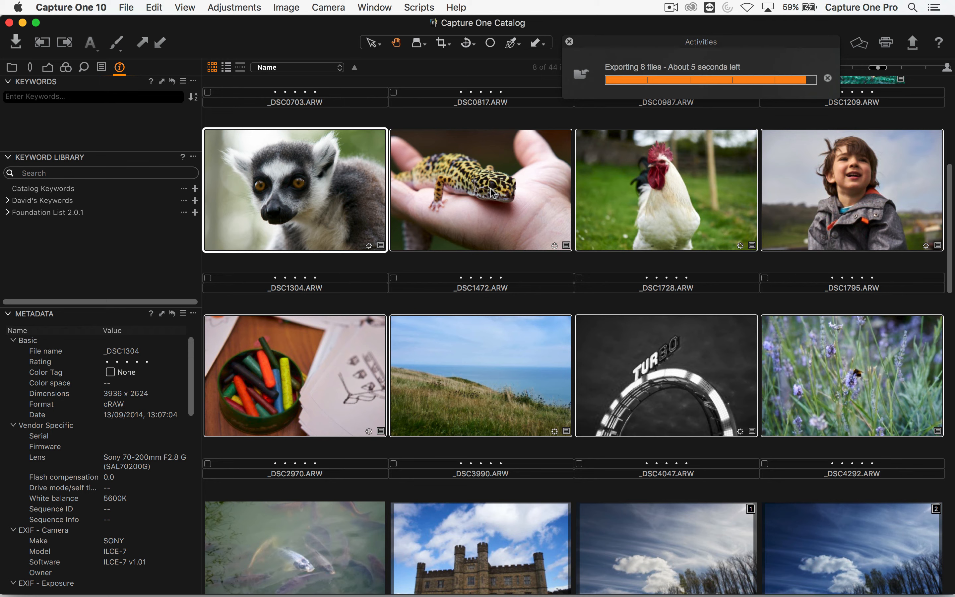
{"action": "left_click", "coordinate": [569, 217]}
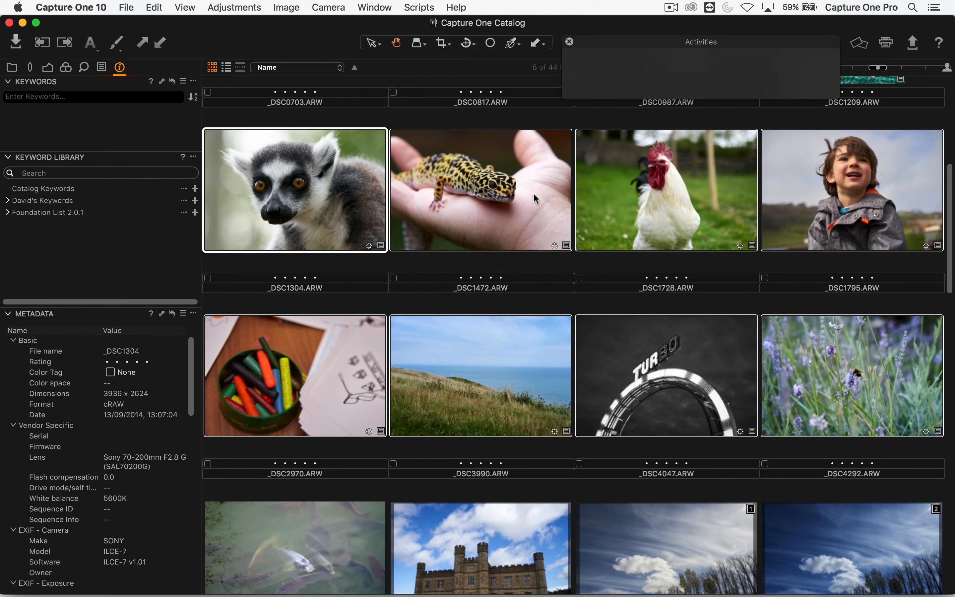
Switch to Finder, preview the exported JPEGs in the Feb 16 2017 folder starting with _DSC1304.jpg, and return to Capture One
{"action": "key", "text": "super+Tab"}
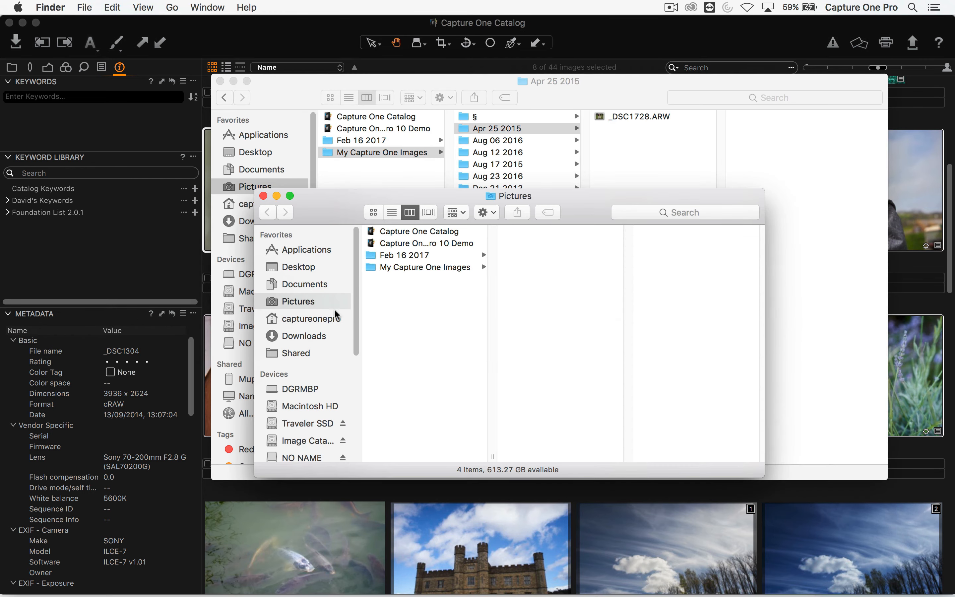
{"action": "left_click", "coordinate": [442, 257]}
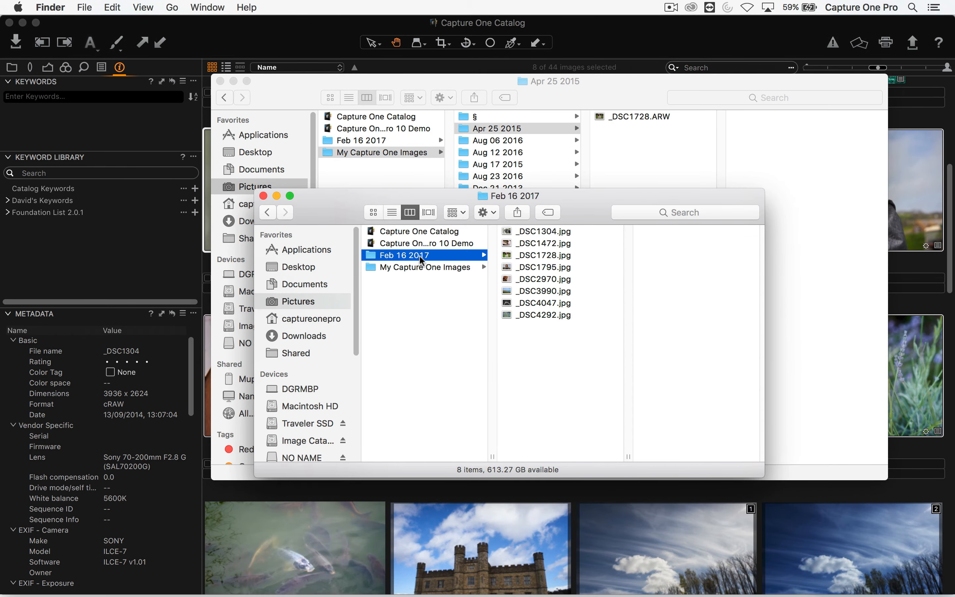
{"action": "left_click", "coordinate": [527, 231]}
{"action": "key", "text": "space"}
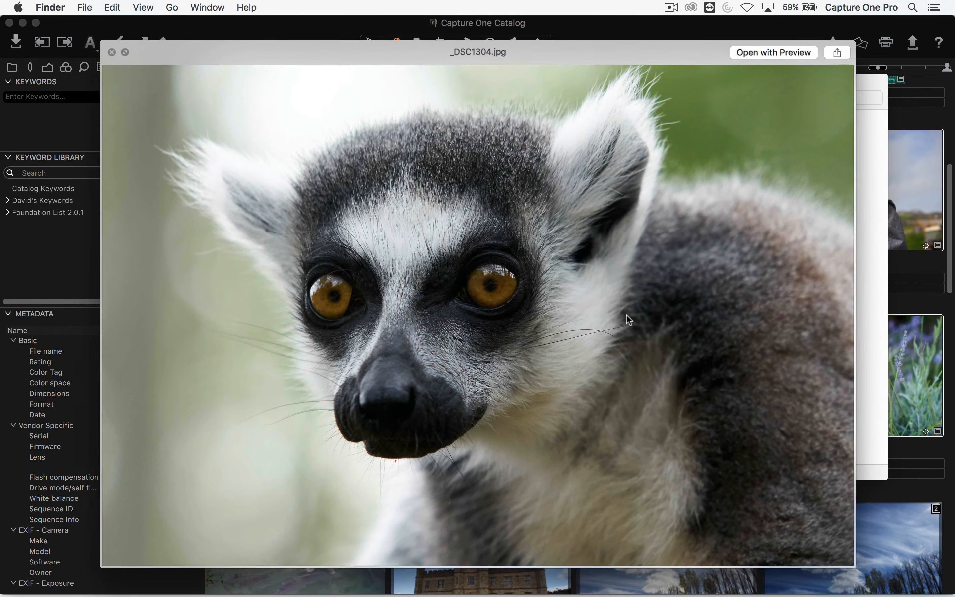
{"action": "key", "text": "Down"}
{"action": "key", "text": "Down"}
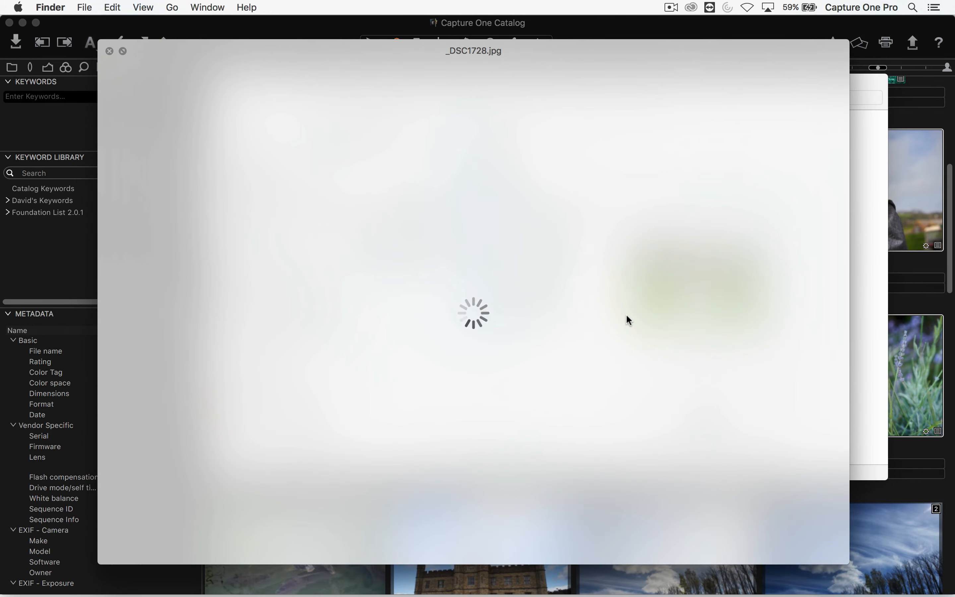
{"action": "key", "text": "Down"}
{"action": "key", "text": "Down"}
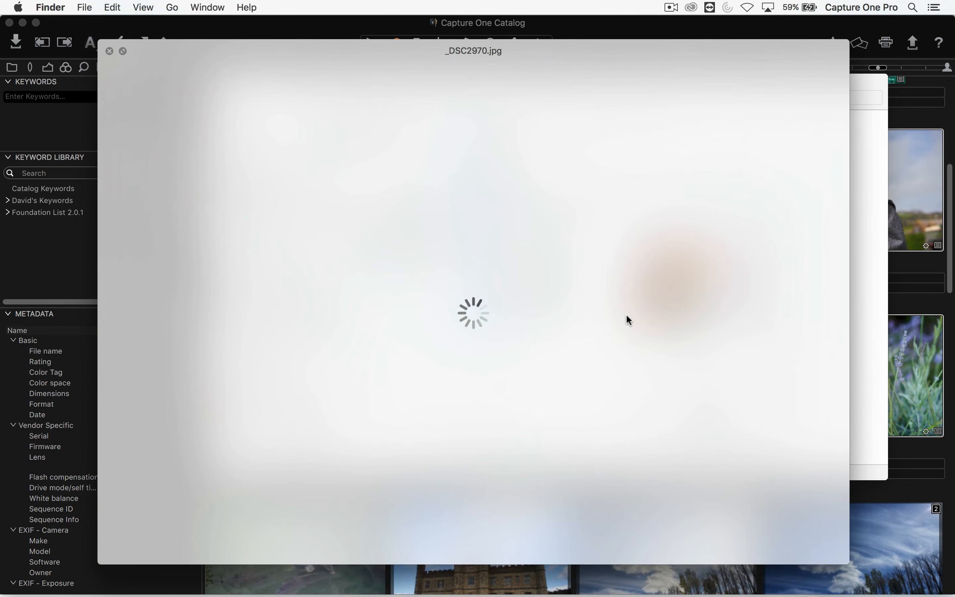
{"action": "key", "text": "space"}
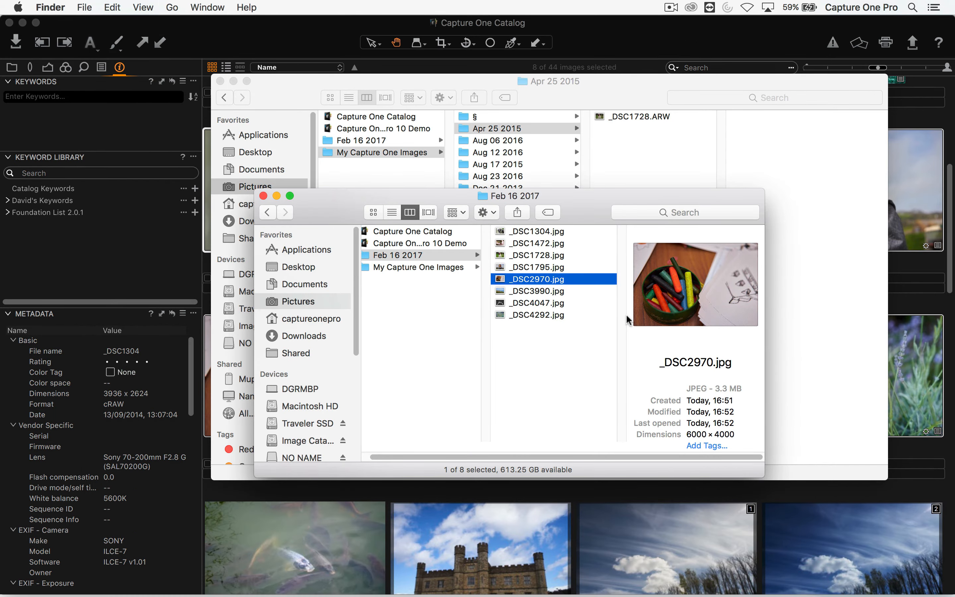
{"action": "left_click", "coordinate": [640, 37]}
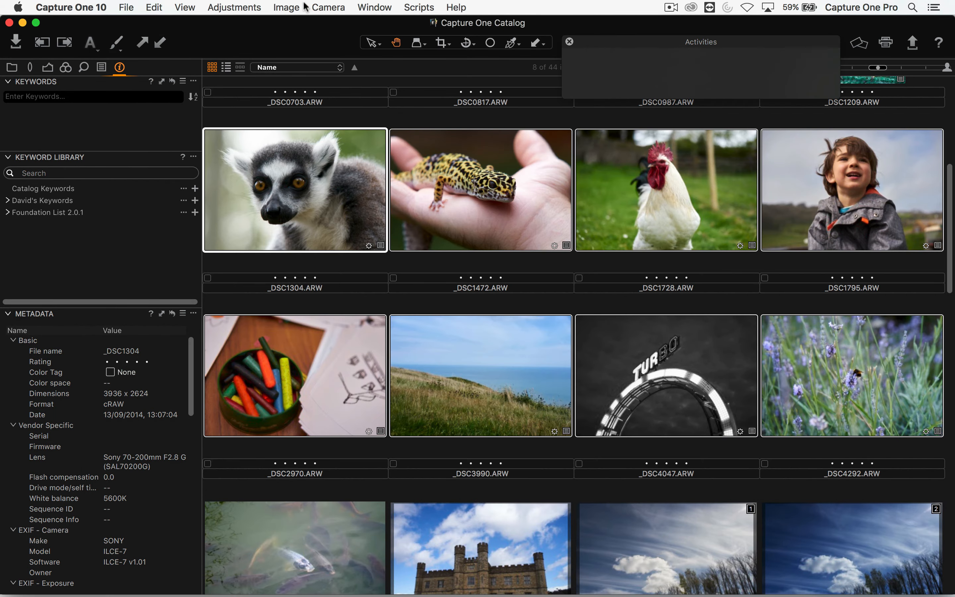
Reopen the variant export settings, close the Activities window and cancel the new export
{"action": "left_click", "coordinate": [126, 7]}
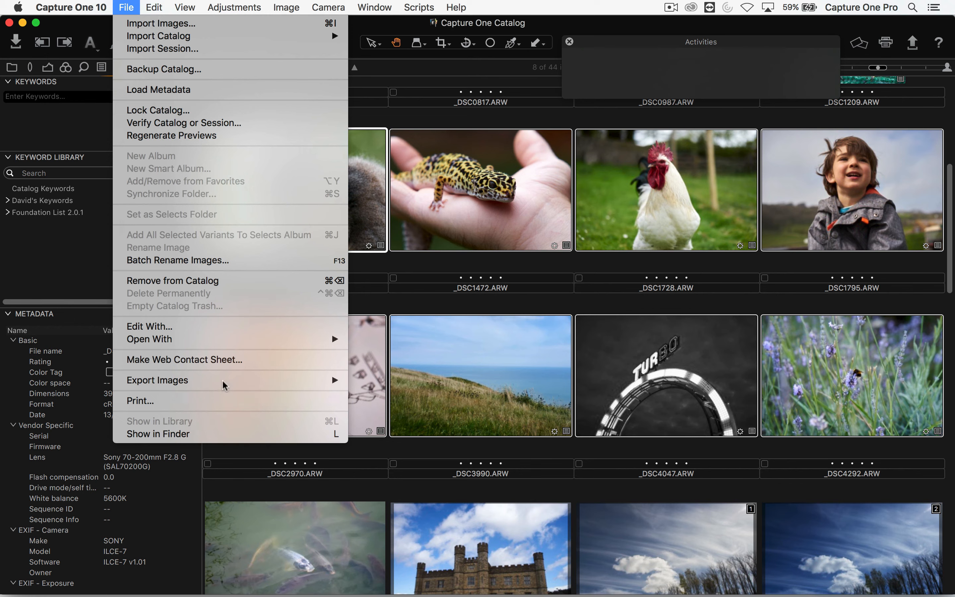
{"action": "mouse_move", "coordinate": [233, 383]}
{"action": "left_click", "coordinate": [391, 391]}
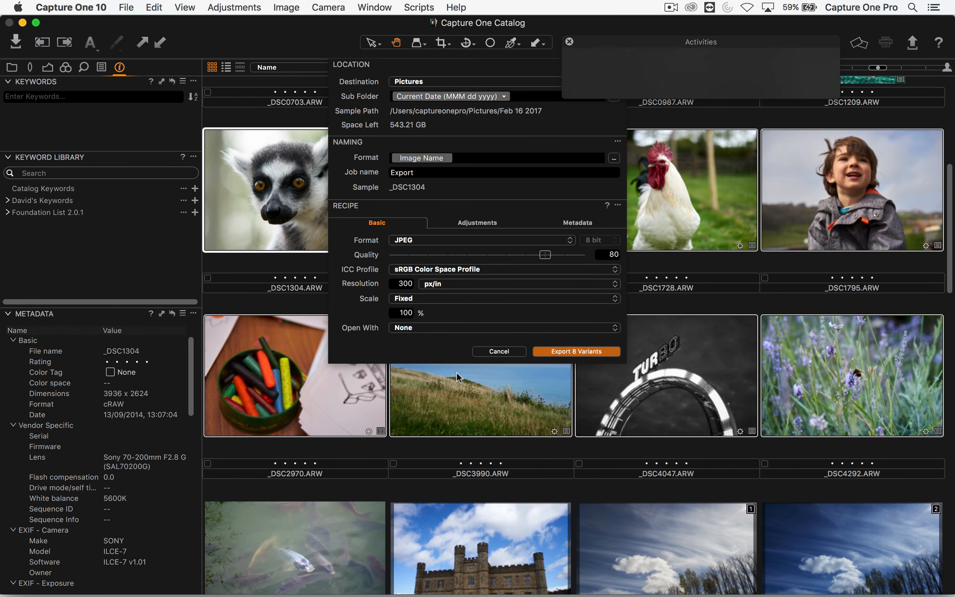
{"action": "left_click", "coordinate": [571, 42]}
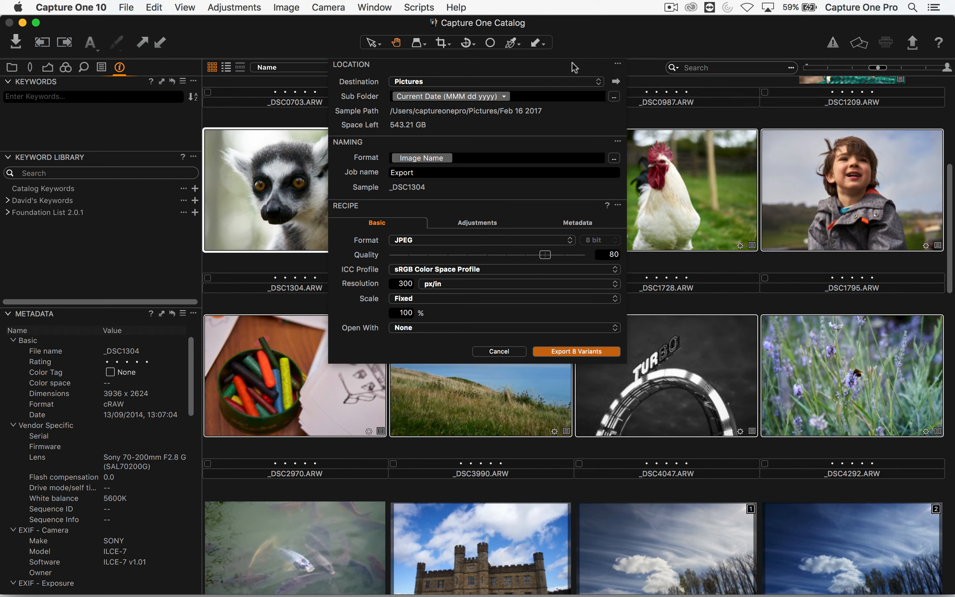
{"action": "left_click", "coordinate": [494, 351]}
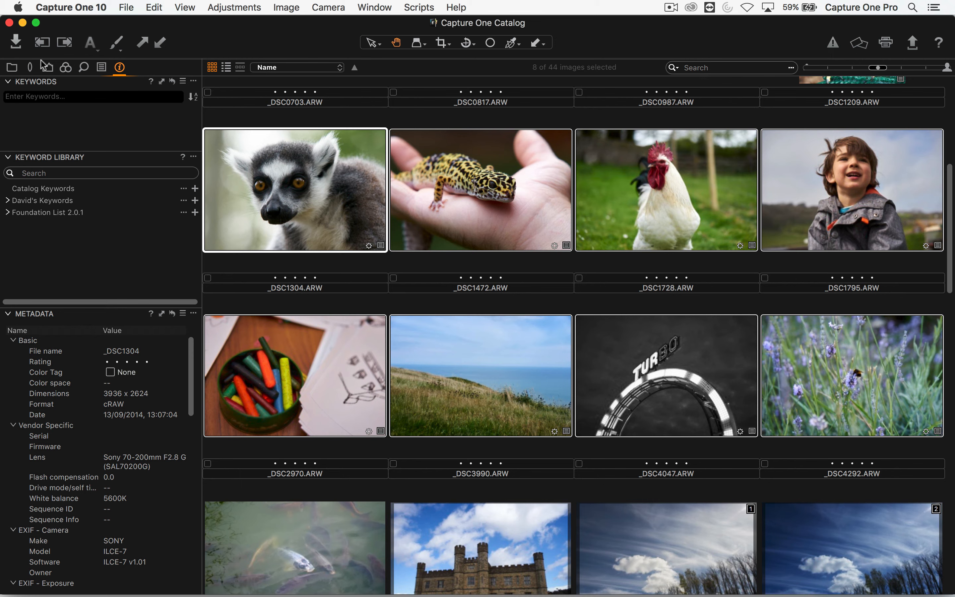
Show the catalog library and select the photo _DSC0628.ARW
{"action": "left_click", "coordinate": [12, 68]}
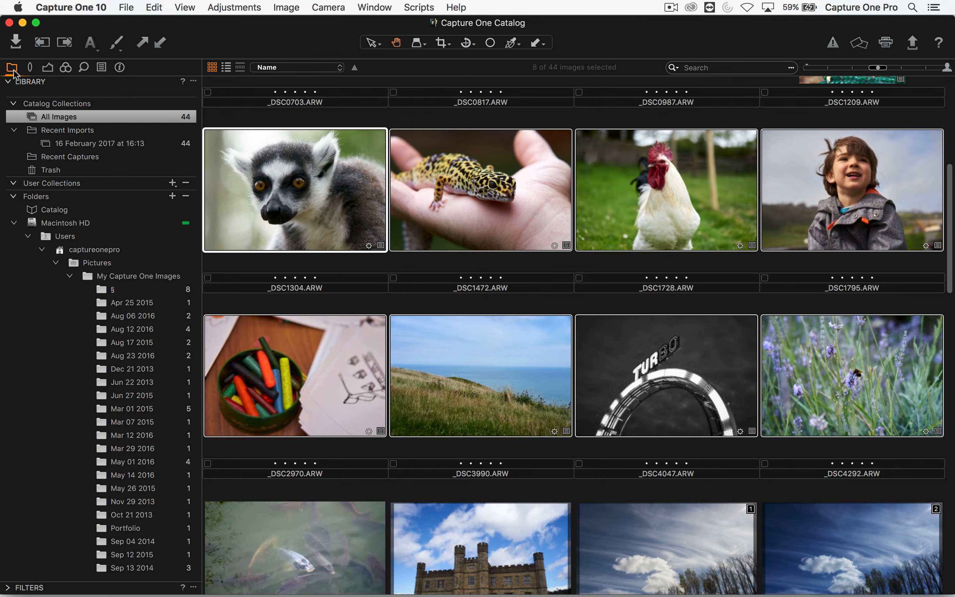
{"action": "scroll", "coordinate": [366, 272], "scroll_direction": "up", "scroll_amount": 5}
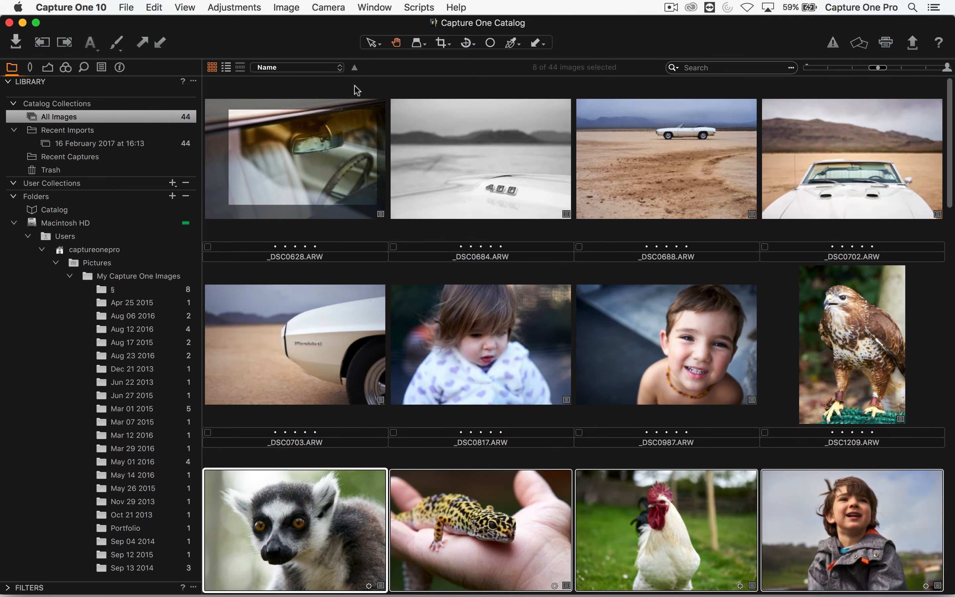
{"action": "double_click", "coordinate": [312, 171]}
{"action": "double_click", "coordinate": [321, 160]}
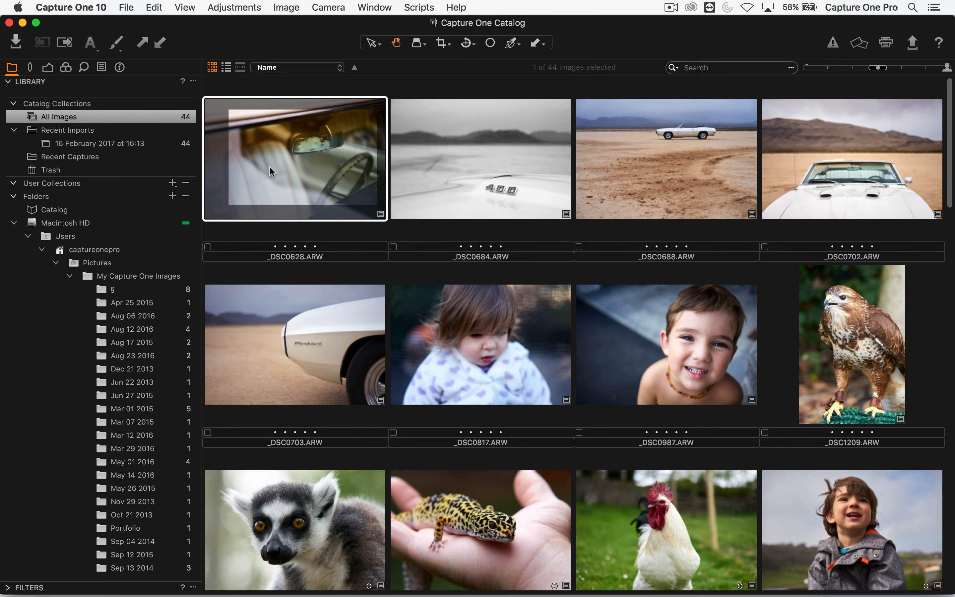
Look through the available help resources, including the introduction and tutorial videos
{"action": "left_click", "coordinate": [389, 7]}
{"action": "mouse_move", "coordinate": [456, 8]}
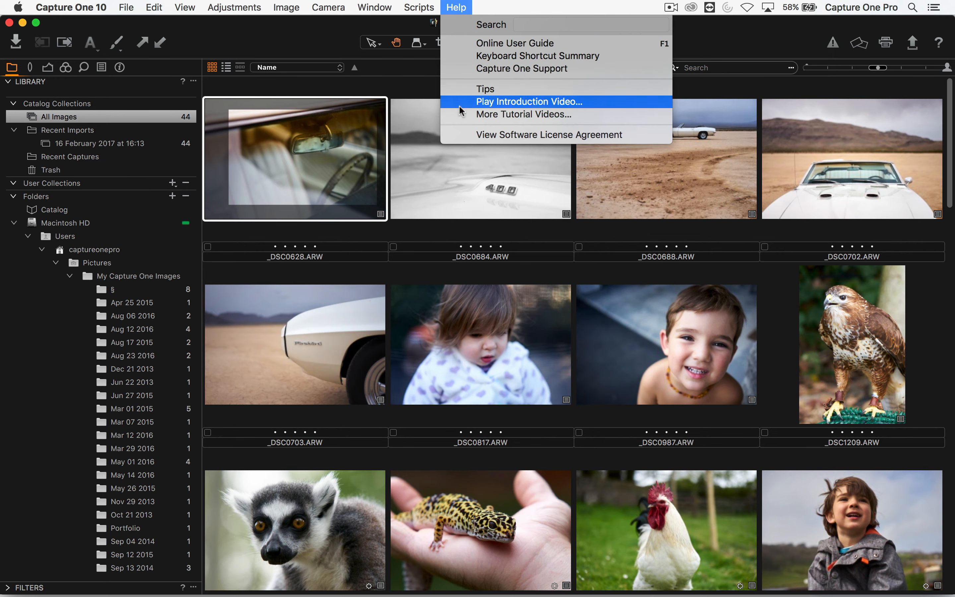
{"action": "left_click", "coordinate": [312, 219]}
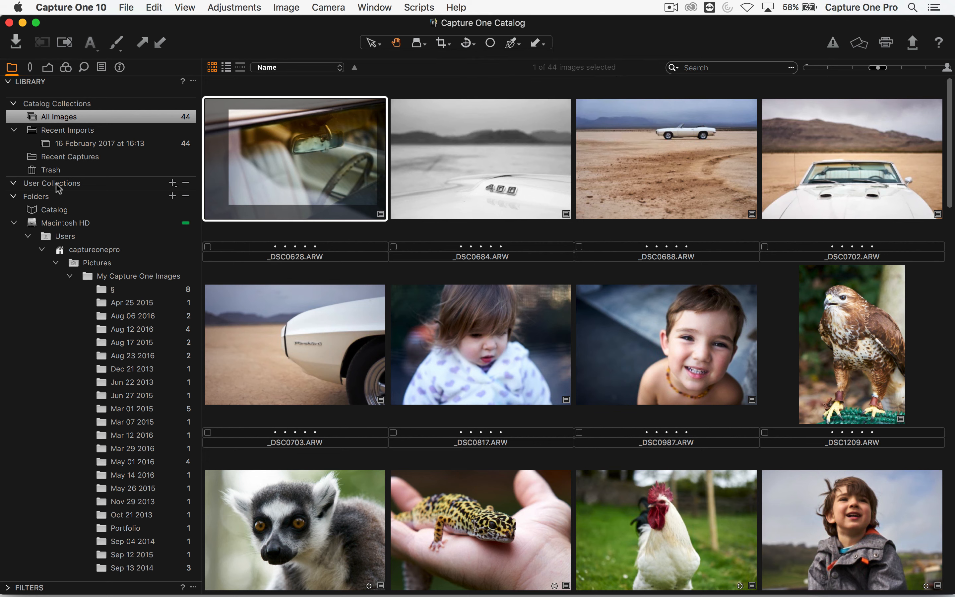
Create a user collection album named Stuff to print, without selecting it or adding the selected images
{"action": "left_click", "coordinate": [172, 184]}
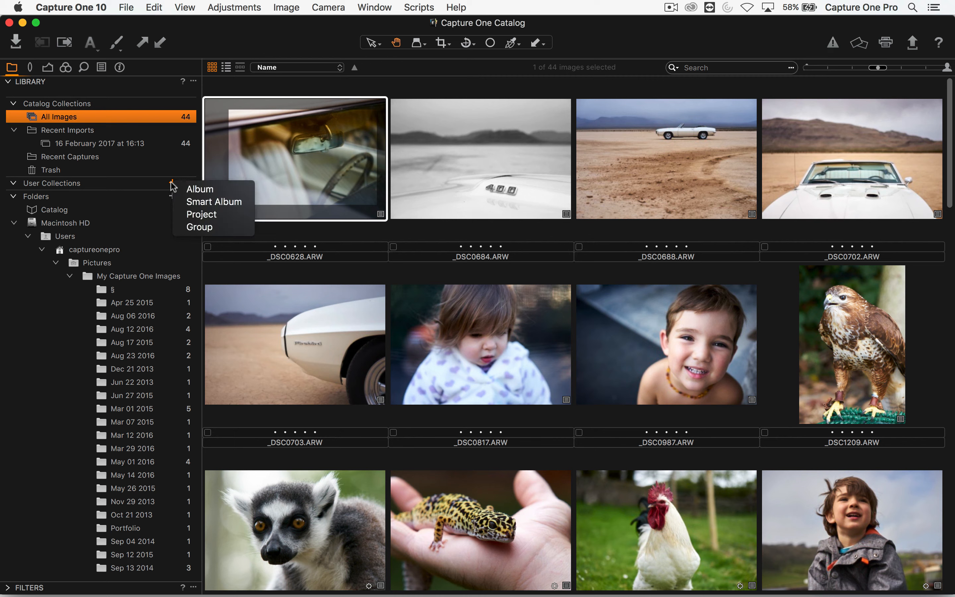
{"action": "left_click", "coordinate": [222, 190]}
{"action": "type", "text": "Stuff to print"}
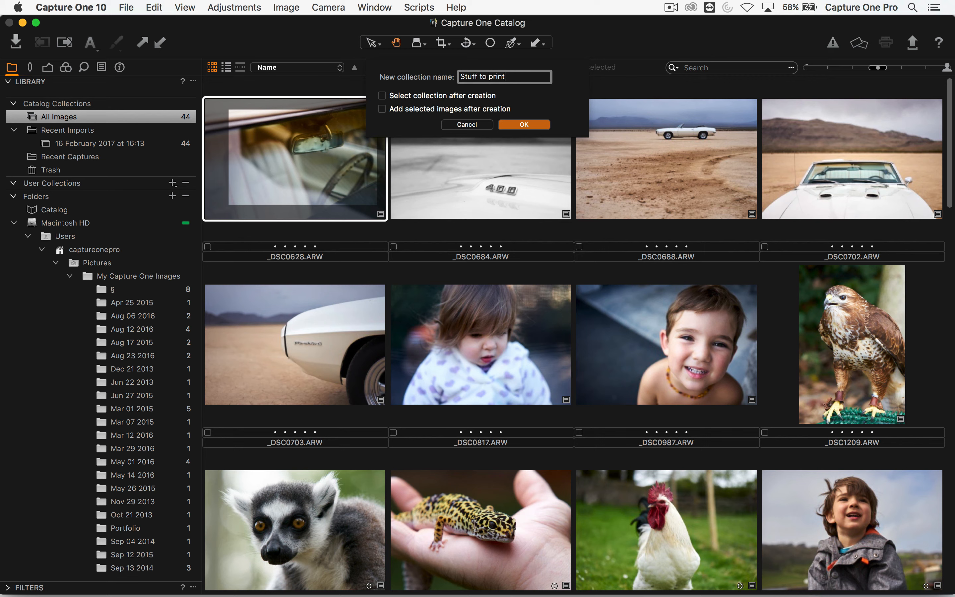
{"action": "key", "text": "Return"}
Add _DSC0628, _DSC0703, _DSC0817 and the four photos _DSC1304 through _DSC1795 to the Stuff to print album and show its contents
{"action": "left_click_drag", "start_coordinate": [312, 167], "coordinate": [87, 201]}
{"action": "left_click_drag", "start_coordinate": [426, 346], "coordinate": [89, 197]}
{"action": "left_click", "coordinate": [256, 479]}
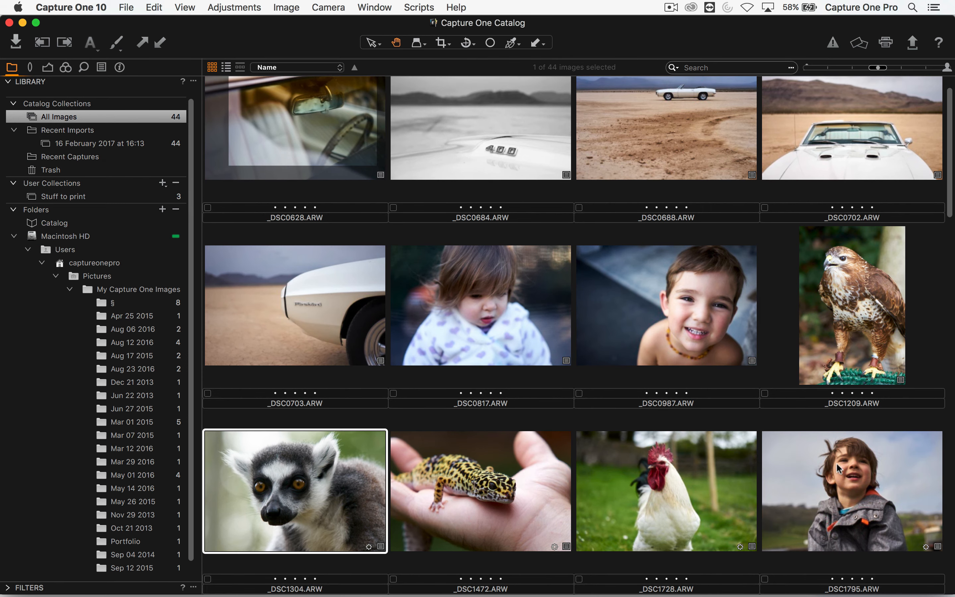
{"action": "key", "text": "shift+Right"}
{"action": "key", "text": "shift+Right"}
{"action": "key", "text": "shift+Right"}
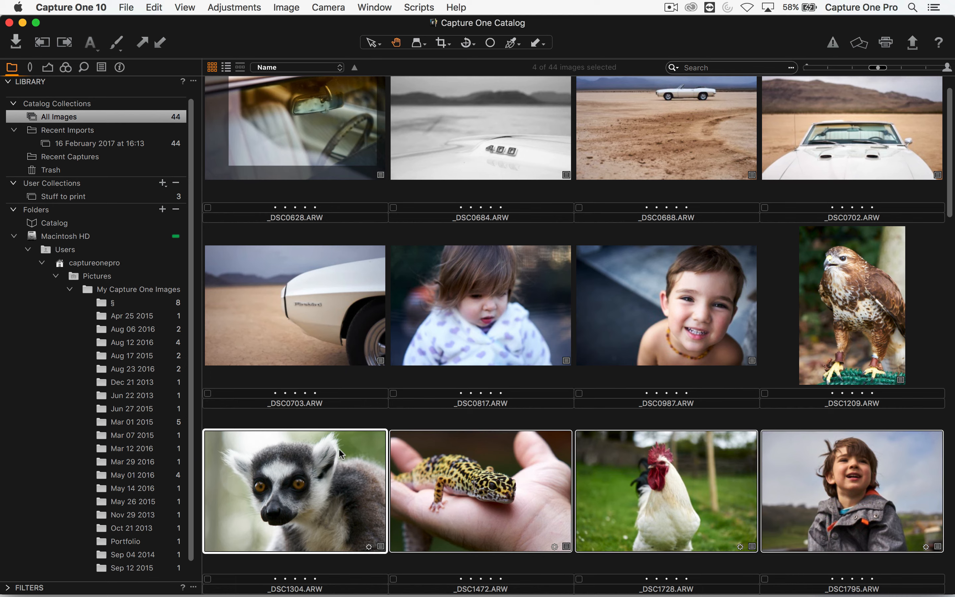
{"action": "left_click_drag", "start_coordinate": [292, 473], "coordinate": [73, 200]}
{"action": "left_click", "coordinate": [76, 199]}
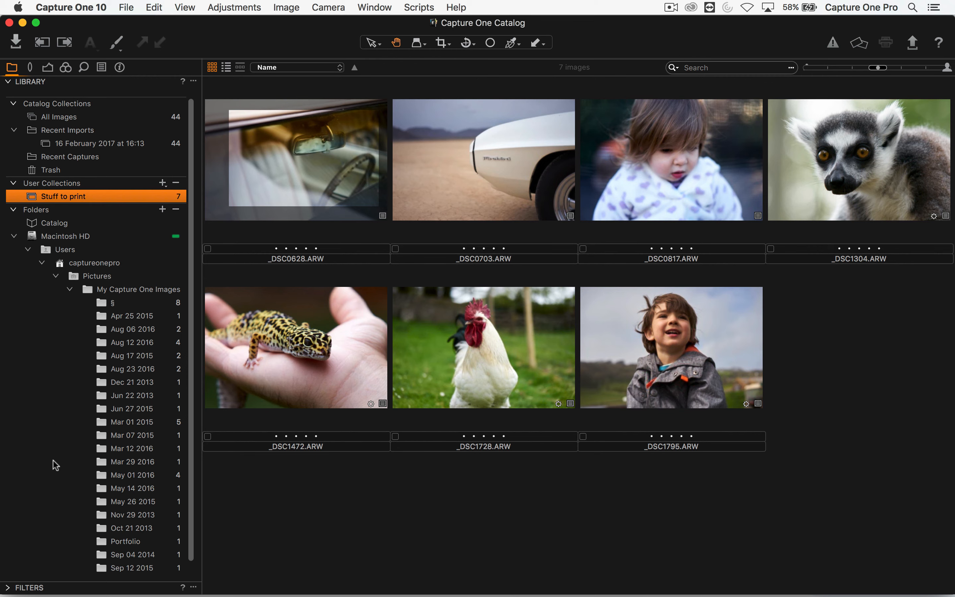
Return to All Images and start a smart album named Five Star Album
{"action": "left_click", "coordinate": [84, 118]}
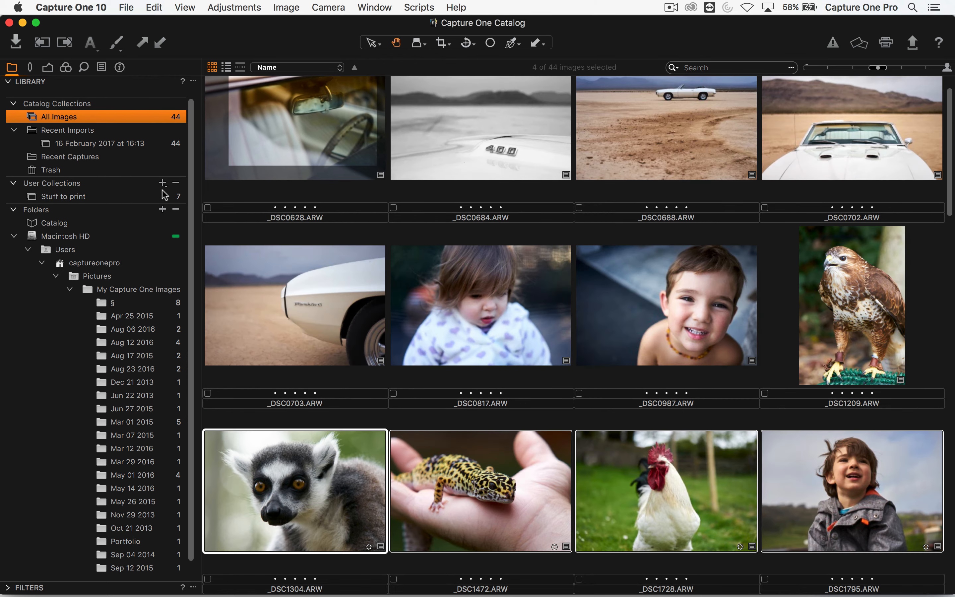
{"action": "left_click", "coordinate": [162, 182]}
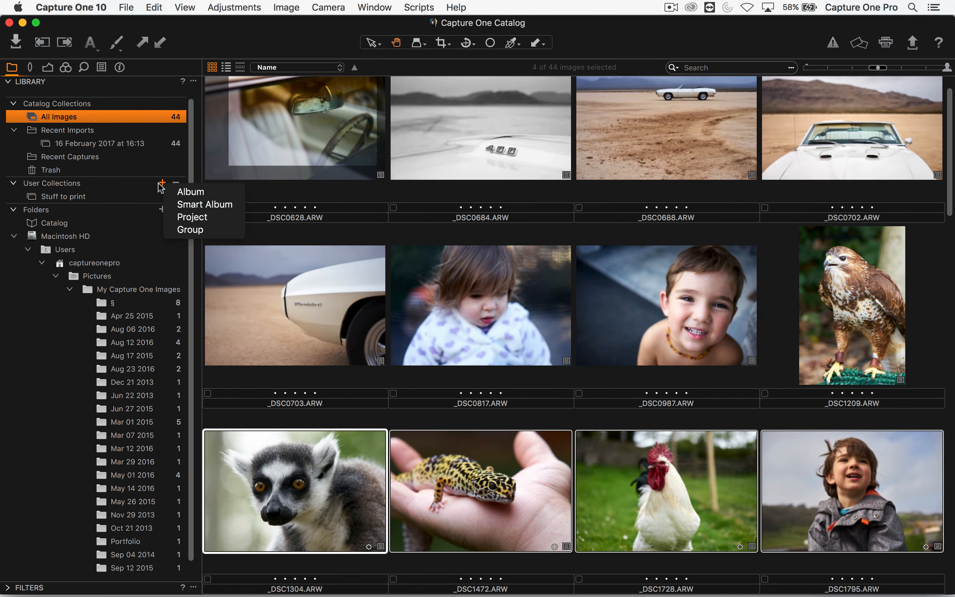
{"action": "left_click", "coordinate": [234, 208]}
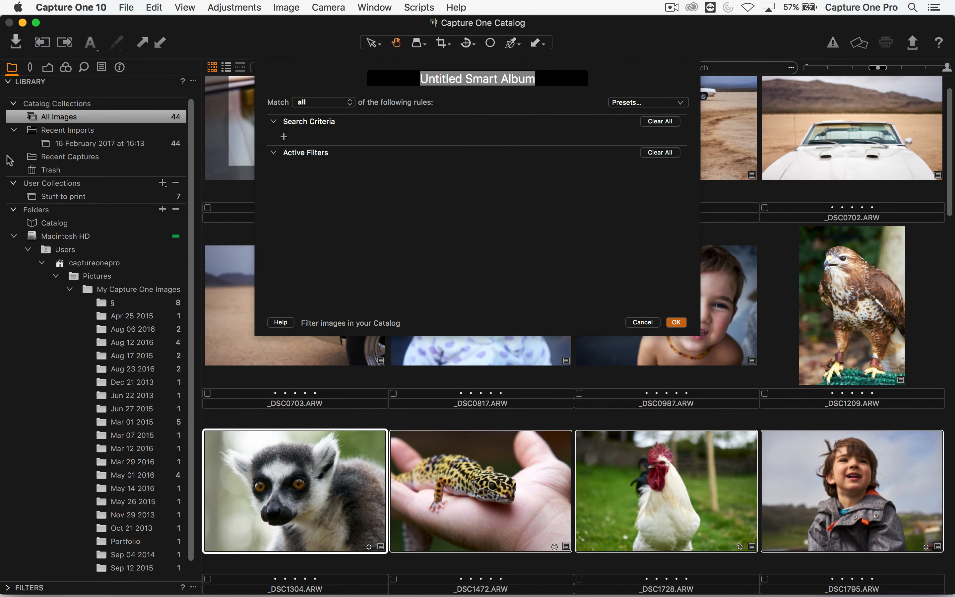
{"action": "type", "text": "Five S"}
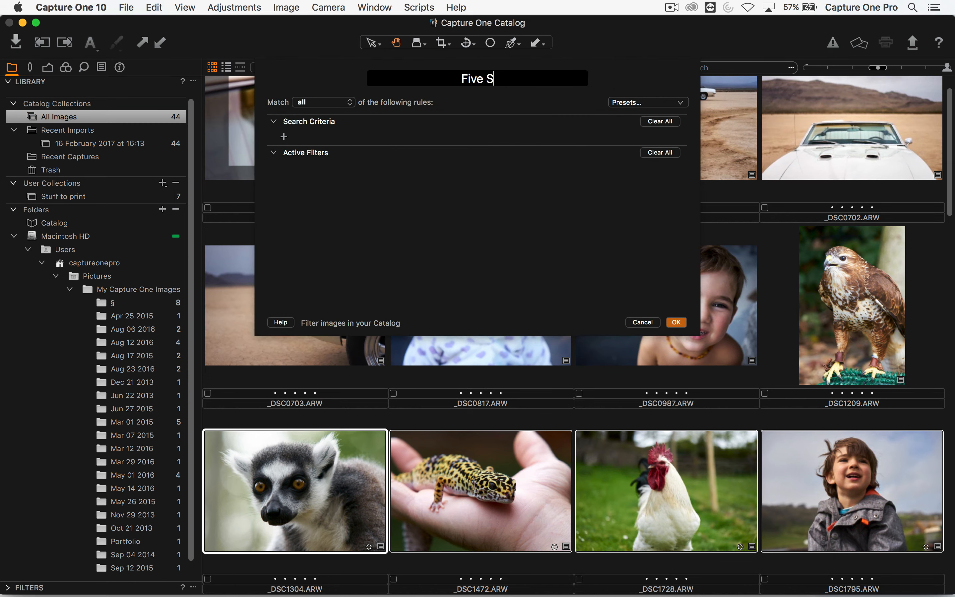
{"action": "type", "text": "tar Album"}
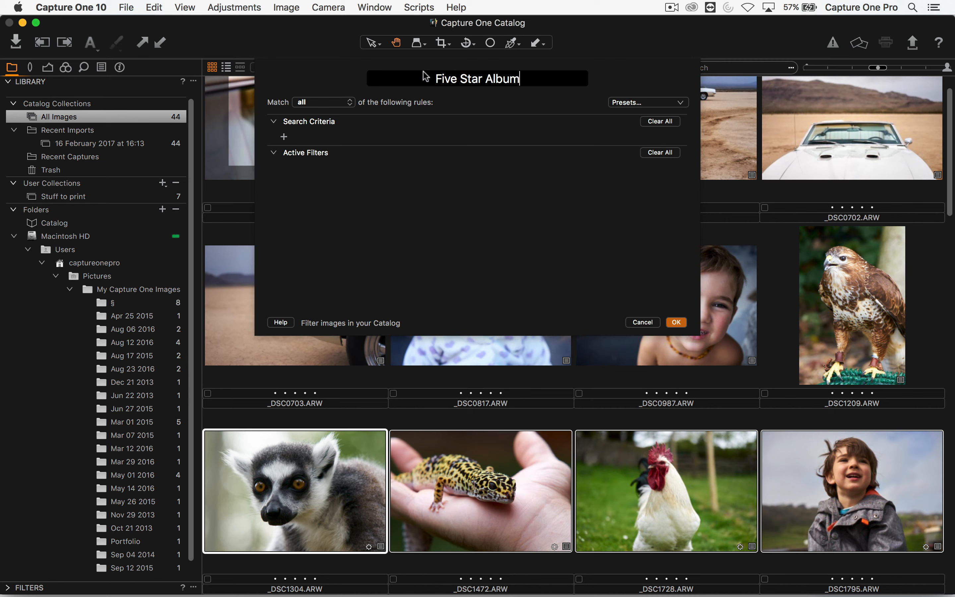
Add a search criterion to the smart album so that Rating equals five stars
{"action": "left_click", "coordinate": [284, 137]}
{"action": "left_click", "coordinate": [341, 140]}
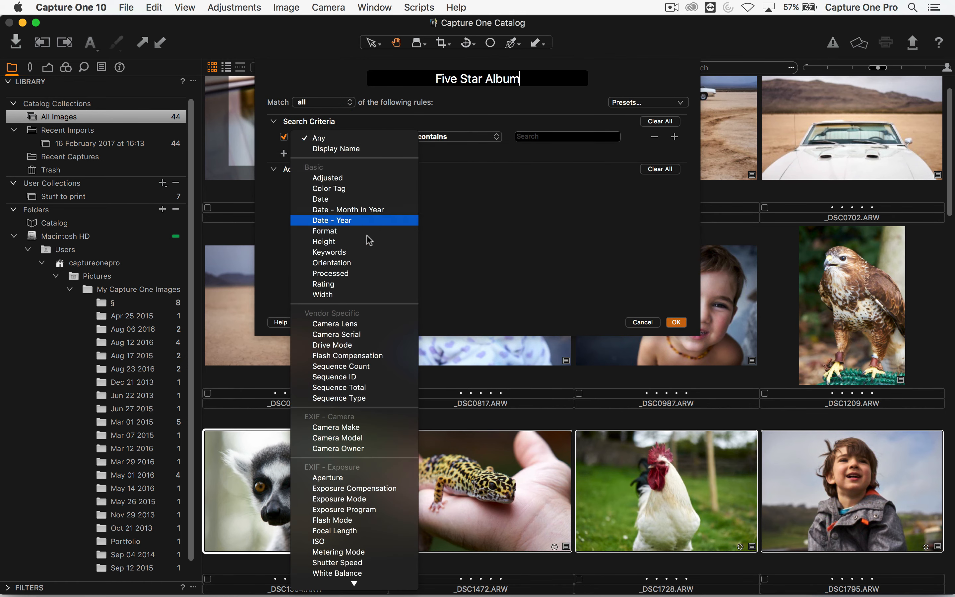
{"action": "left_click", "coordinate": [326, 283]}
{"action": "left_click", "coordinate": [478, 139]}
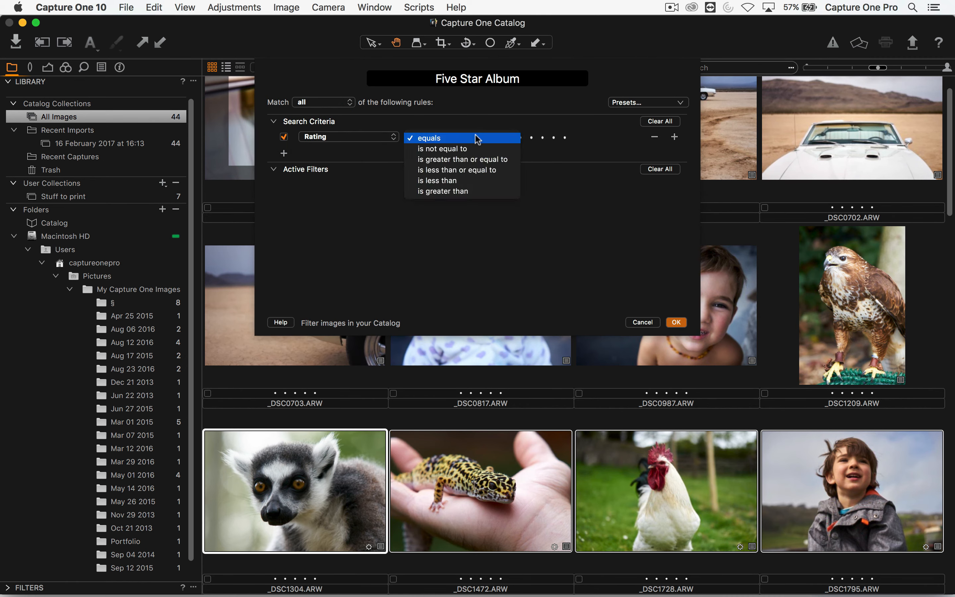
{"action": "left_click", "coordinate": [477, 138]}
{"action": "left_click", "coordinate": [565, 137]}
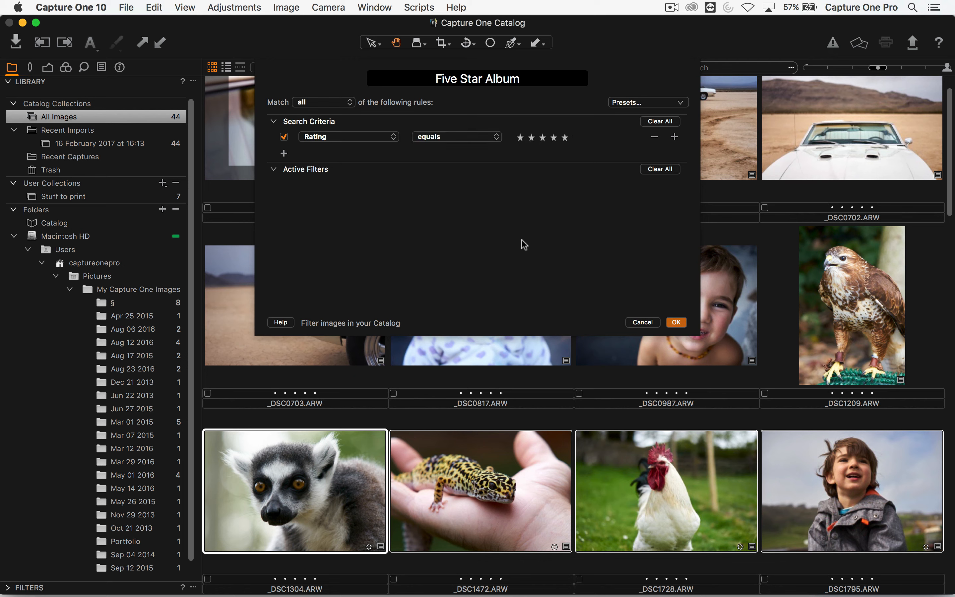
Check the available search presets without choosing one, and create the Five Star Album smart album
{"action": "left_click", "coordinate": [678, 102]}
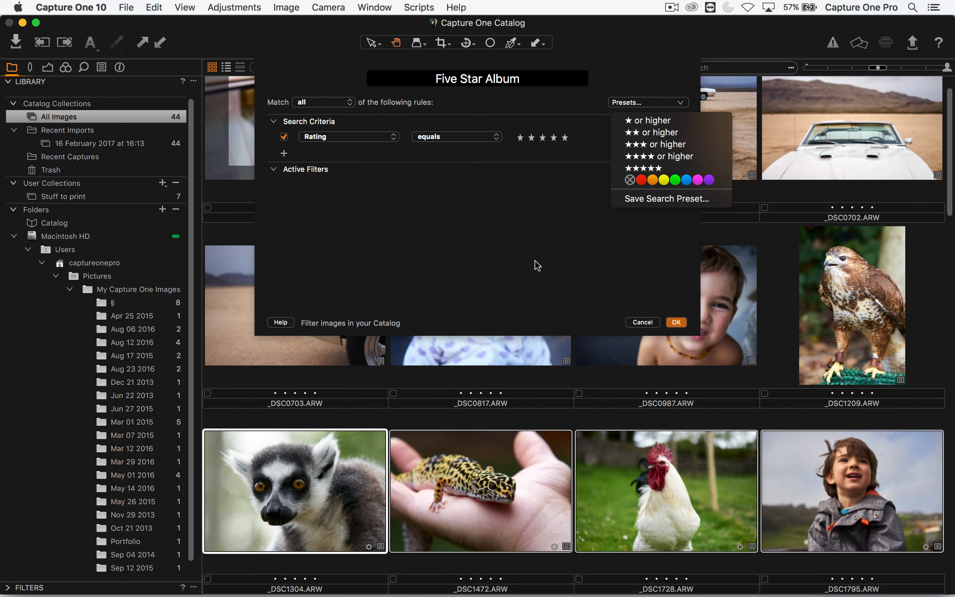
{"action": "left_click", "coordinate": [517, 323]}
{"action": "left_click", "coordinate": [676, 322]}
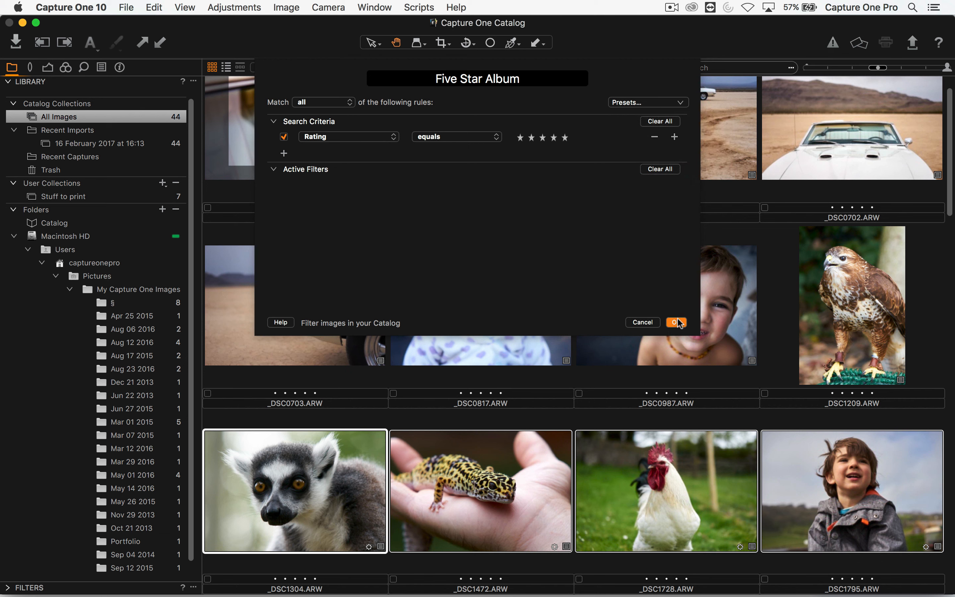
Give a five-star rating to _DSC0684, _DSC0817 and the first variant of _DSC4965
{"action": "double_click", "coordinate": [500, 194]}
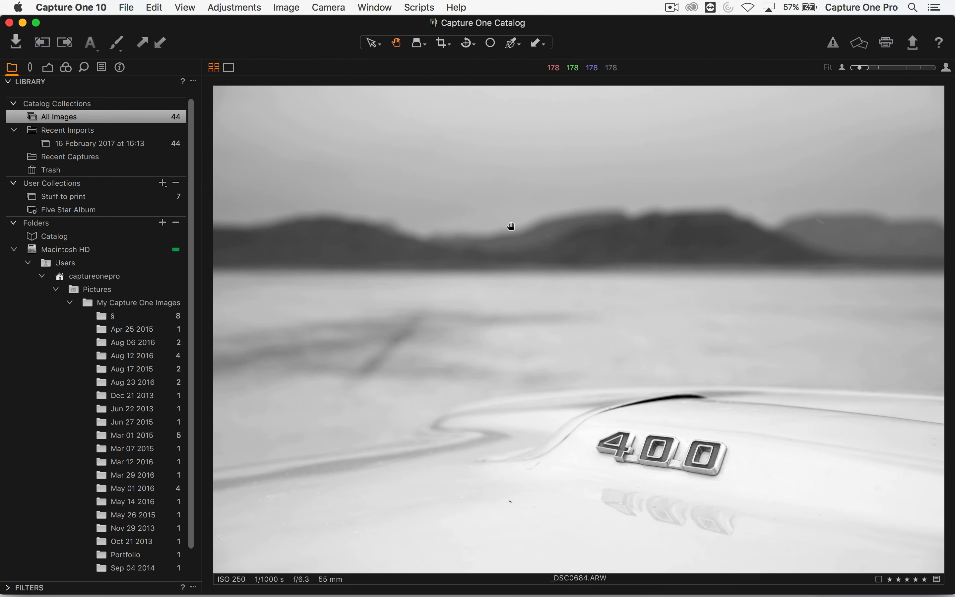
{"action": "key", "text": "g"}
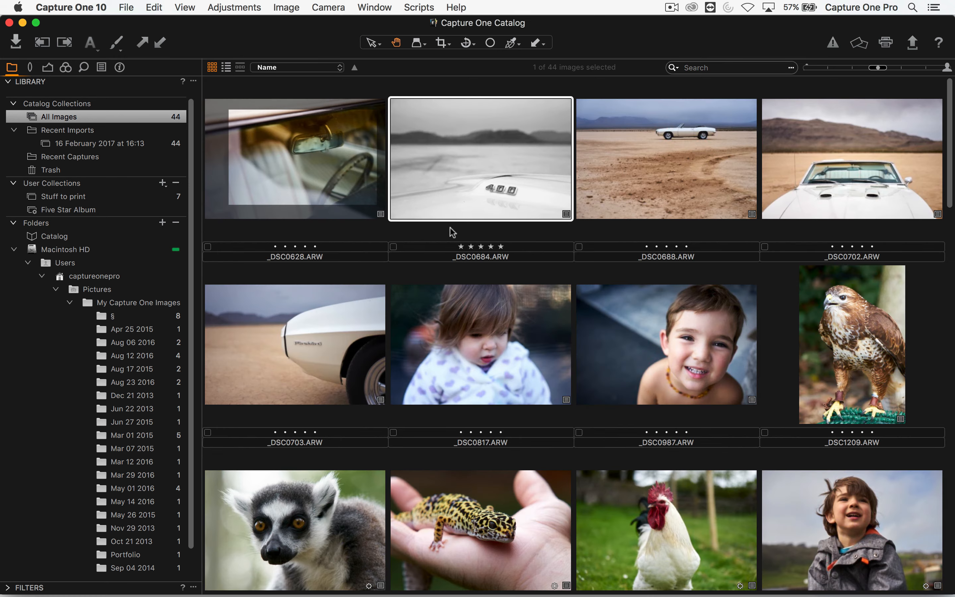
{"action": "left_click", "coordinate": [497, 355]}
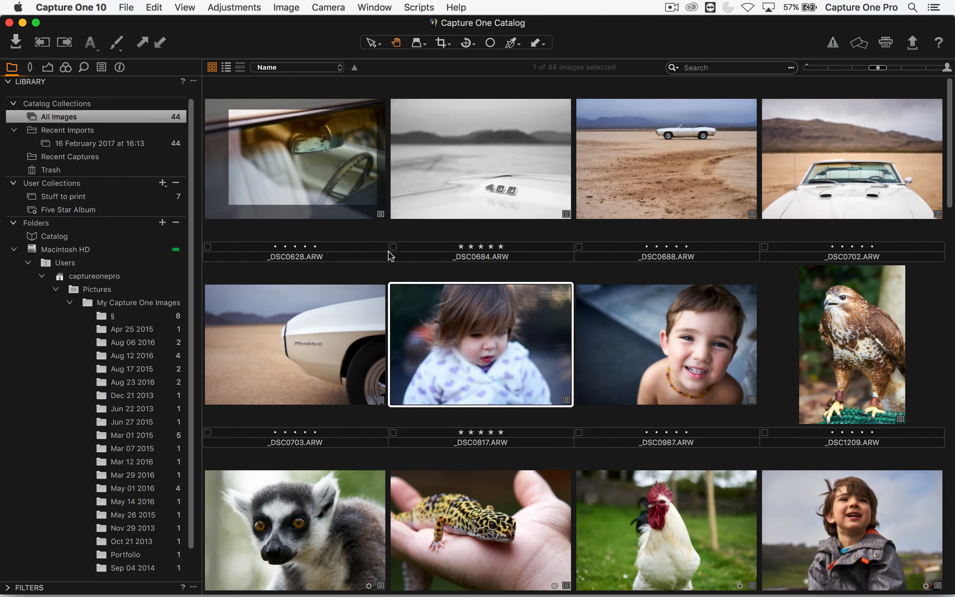
{"action": "scroll", "coordinate": [491, 379], "scroll_direction": "down", "scroll_amount": 10}
{"action": "left_click", "coordinate": [486, 371]}
{"action": "double_click", "coordinate": [663, 410]}
{"action": "key", "text": "5"}
{"action": "key", "text": "g"}
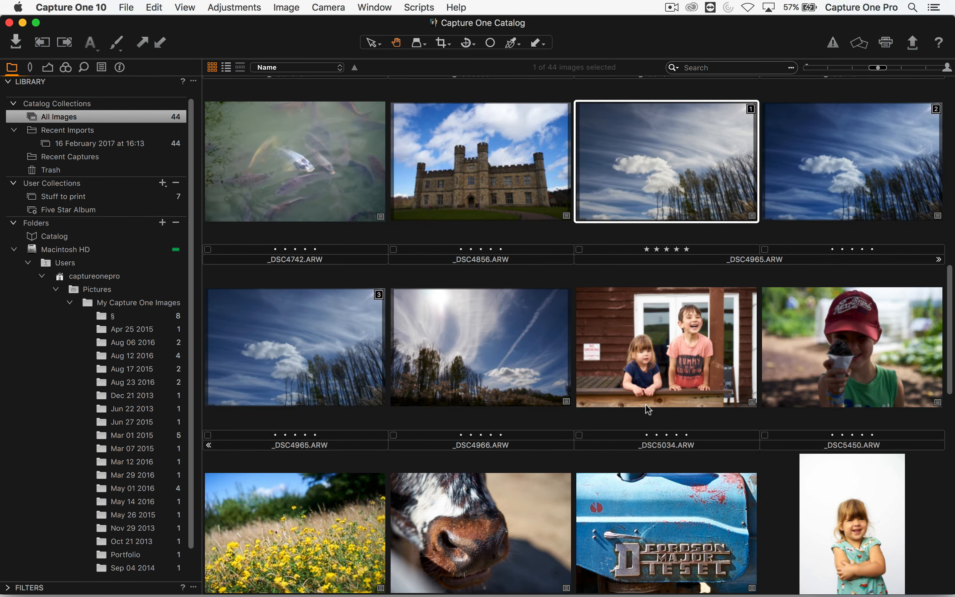
Rate the cow muzzle photo _DSC5533 five stars and show the contents of the Five Star Album
{"action": "scroll", "coordinate": [590, 395], "scroll_direction": "down", "scroll_amount": 7}
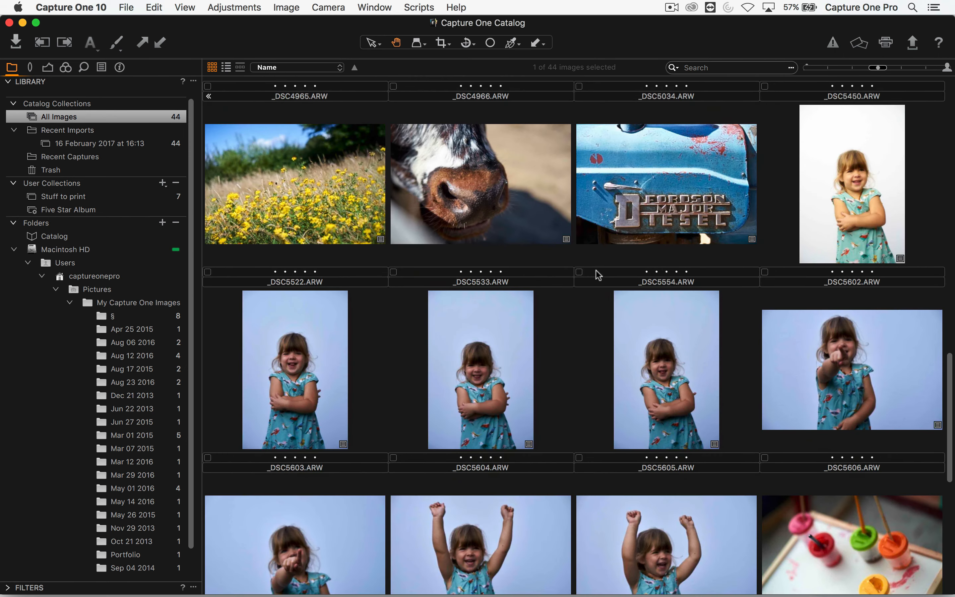
{"action": "left_click", "coordinate": [474, 220]}
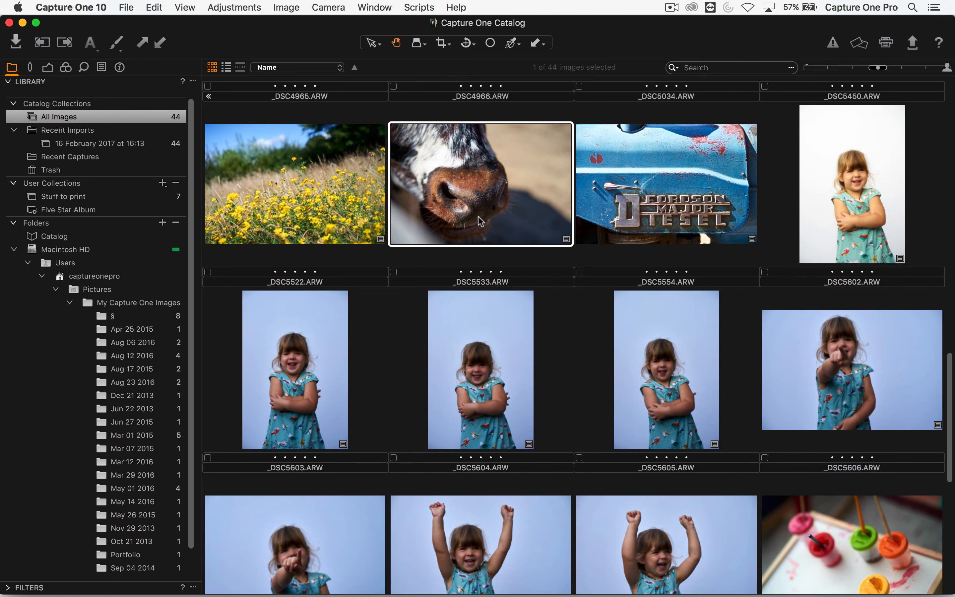
{"action": "key", "text": "5"}
{"action": "left_click", "coordinate": [84, 208]}
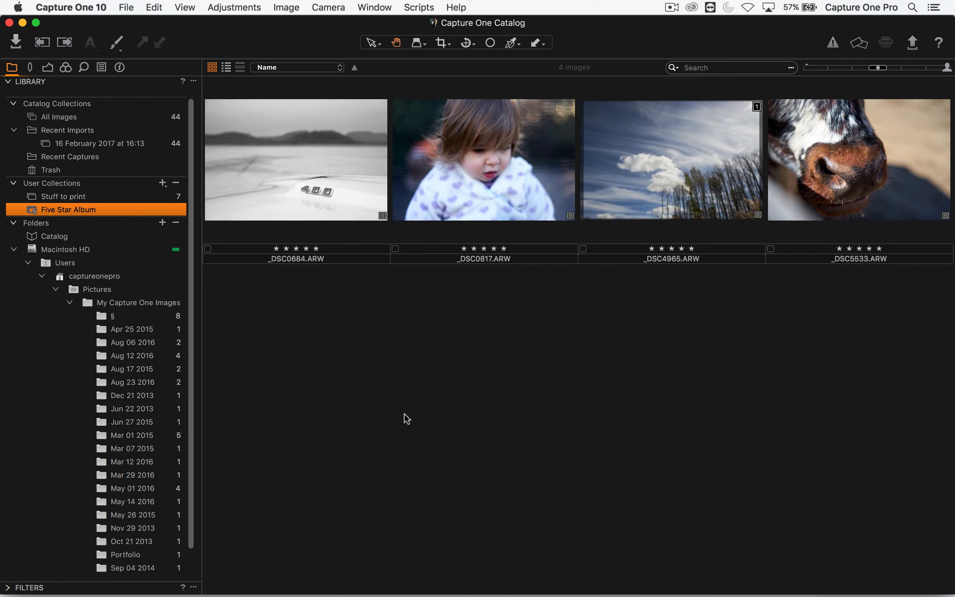
Stop running the Express (for Sony) edition by changing the license, and quit the program
{"action": "left_click", "coordinate": [86, 8]}
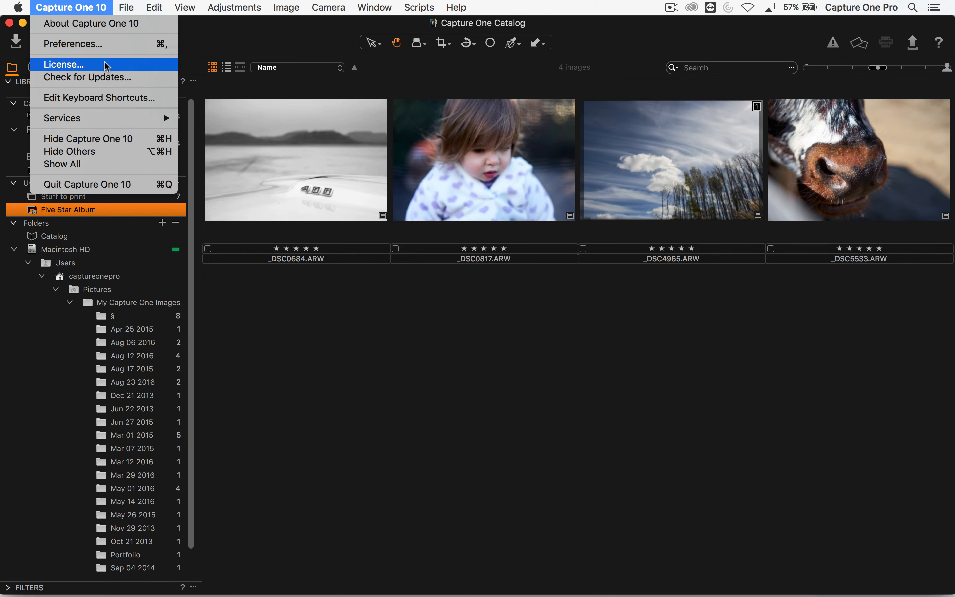
{"action": "mouse_move", "coordinate": [152, 4]}
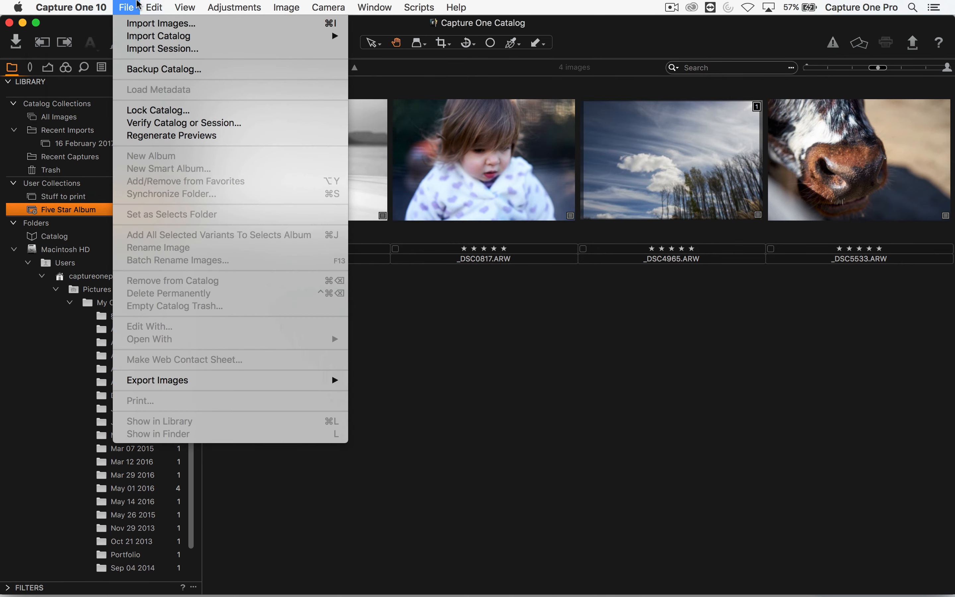
{"action": "mouse_move", "coordinate": [76, 9]}
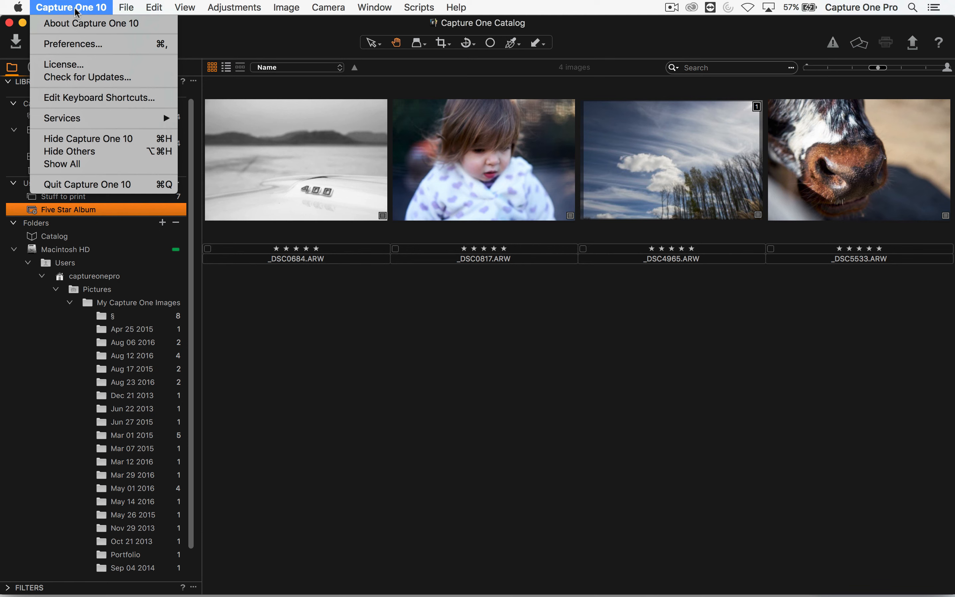
{"action": "left_click", "coordinate": [139, 64]}
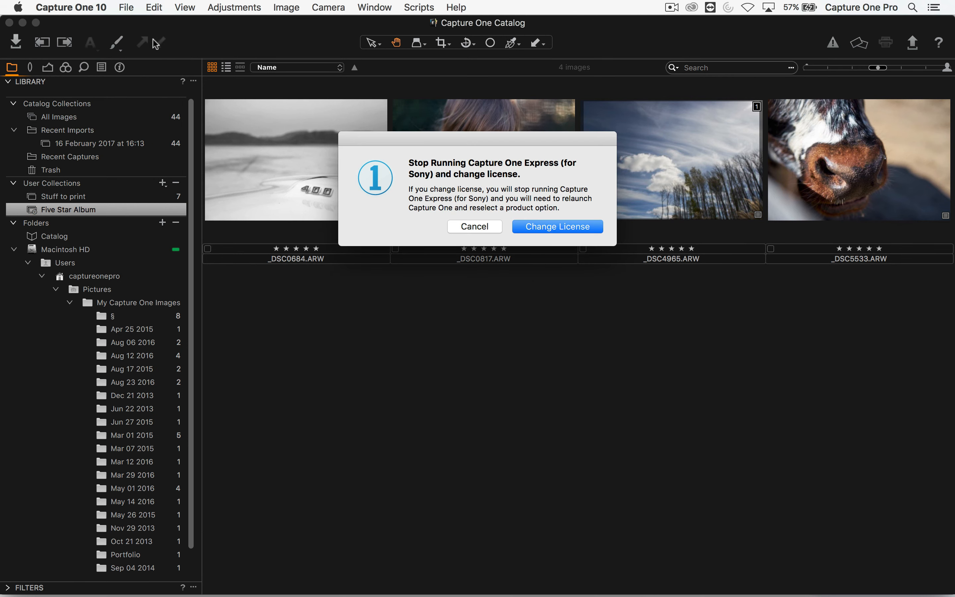
{"action": "left_click", "coordinate": [567, 232]}
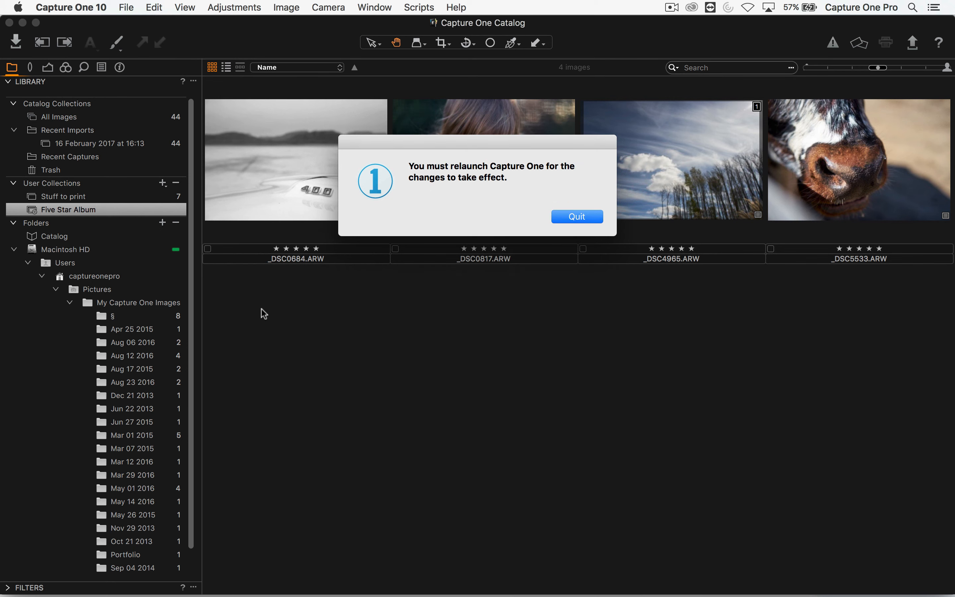
{"action": "left_click", "coordinate": [583, 222]}
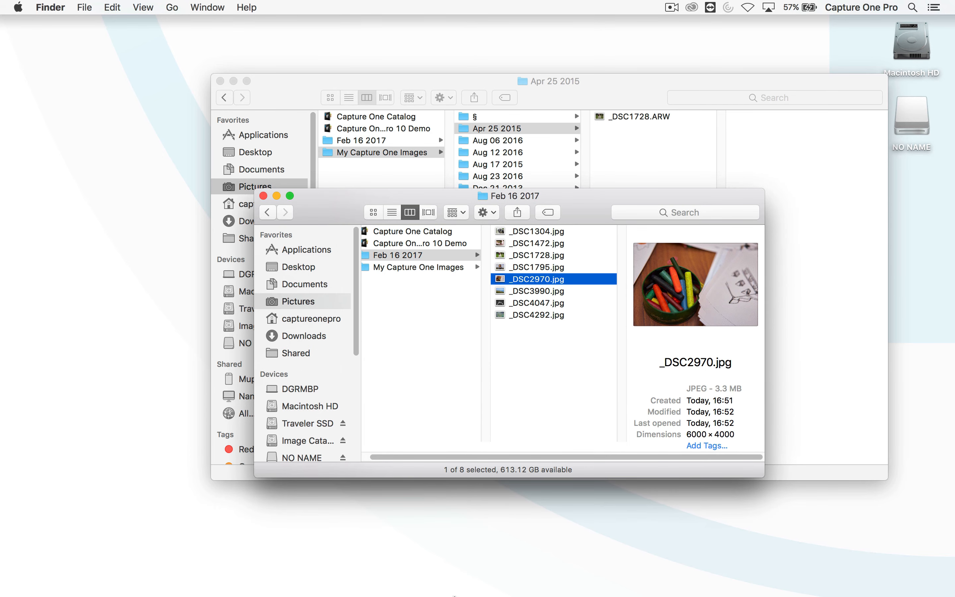
Relaunch Capture One 10 as the Pro (for Sony) product and start it in trial mode
{"action": "mouse_move", "coordinate": [444, 588]}
{"action": "left_click", "coordinate": [354, 573]}
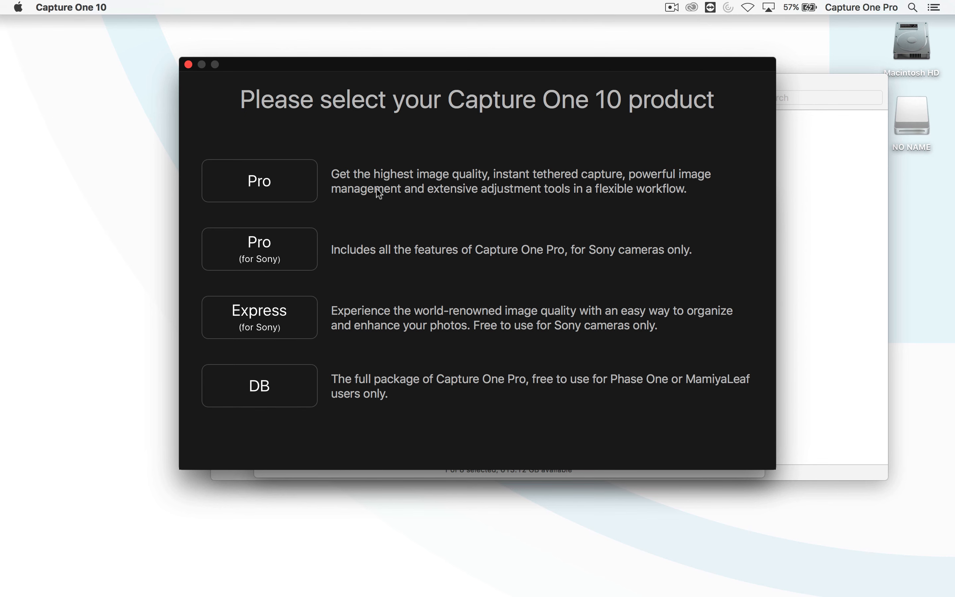
{"action": "left_click", "coordinate": [251, 255]}
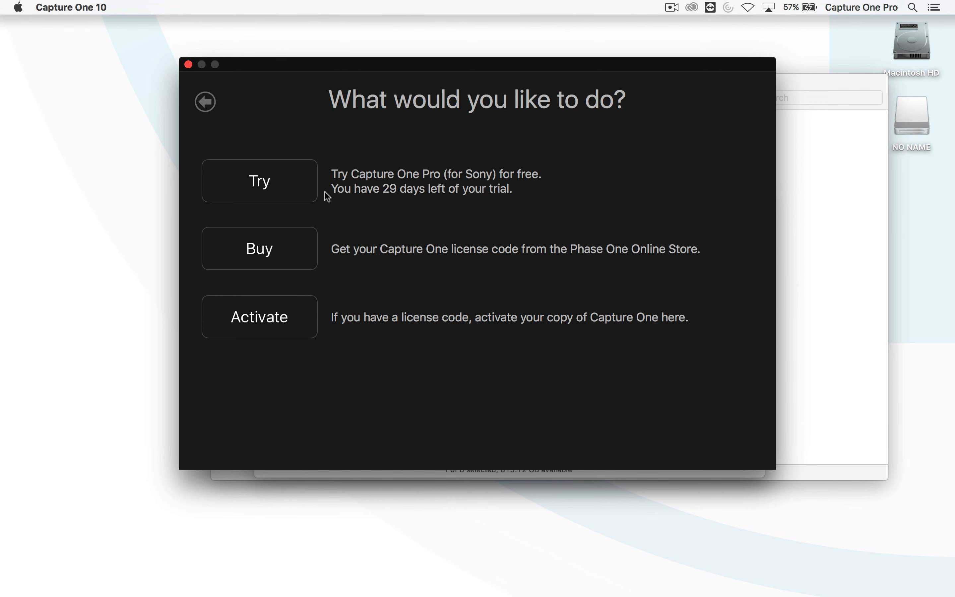
{"action": "left_click", "coordinate": [241, 196]}
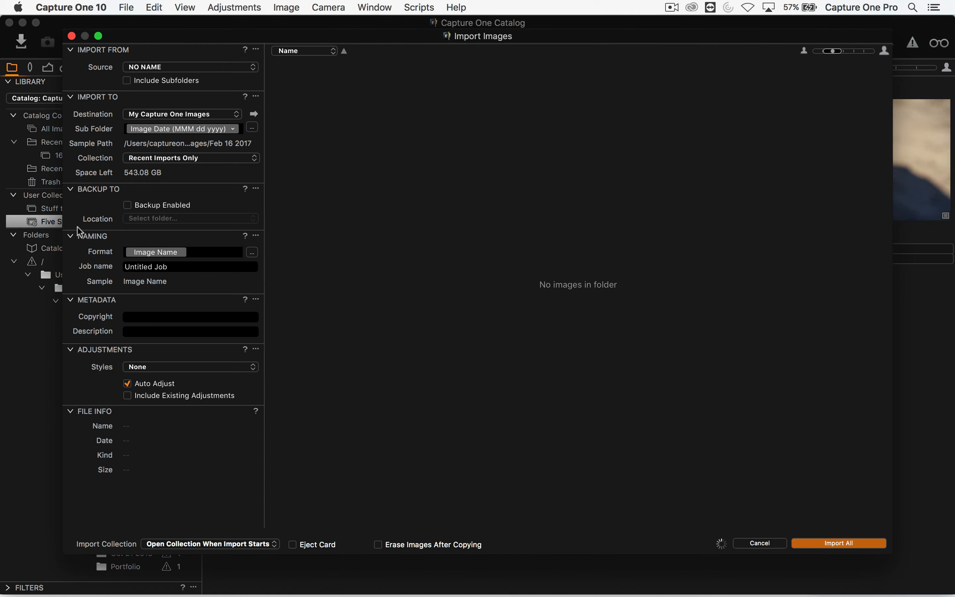
Dismiss the image import window, view the welcome window's Tutorials page and close the welcome window
{"action": "left_click", "coordinate": [758, 545]}
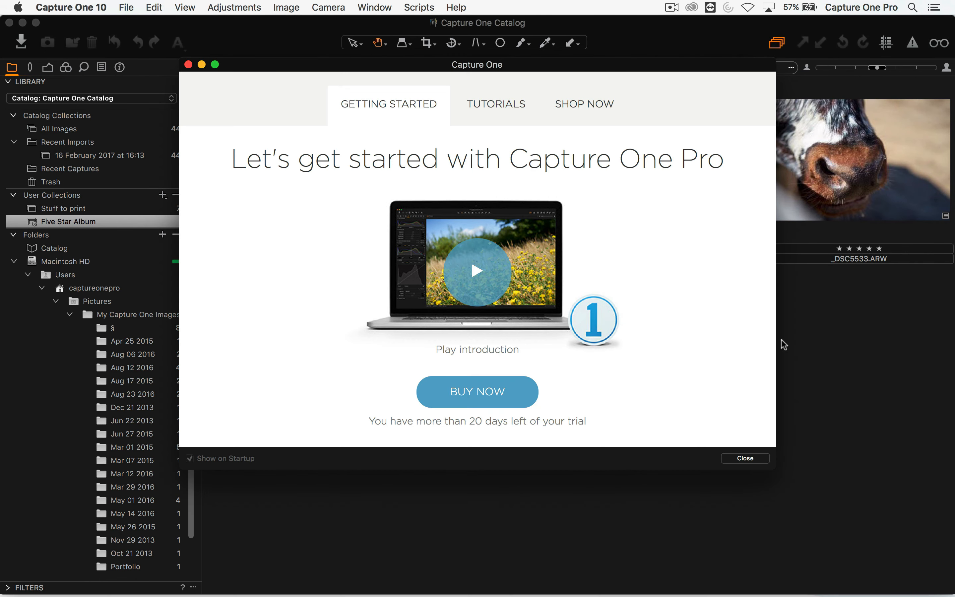
{"action": "left_click", "coordinate": [513, 107]}
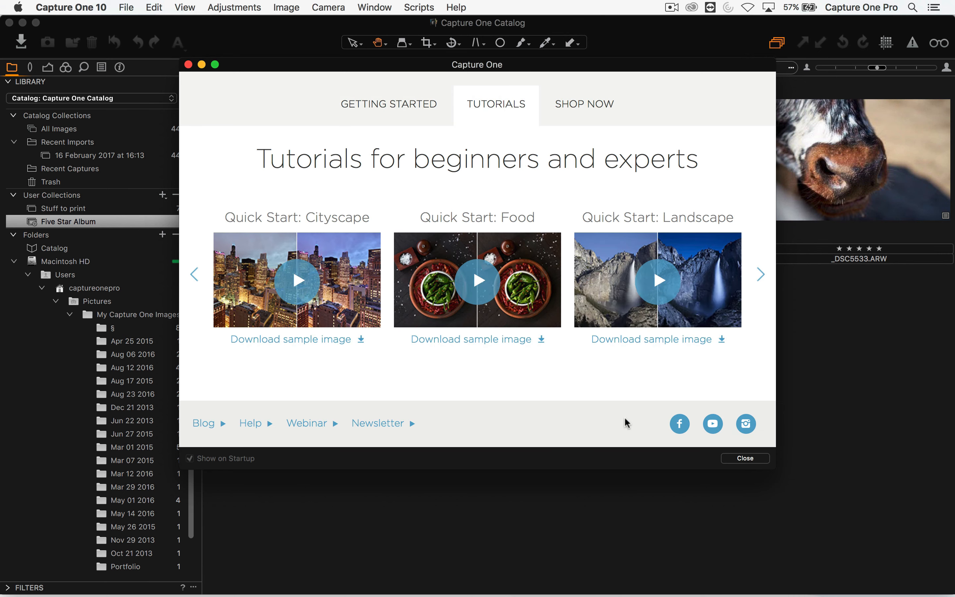
{"action": "left_click", "coordinate": [742, 458]}
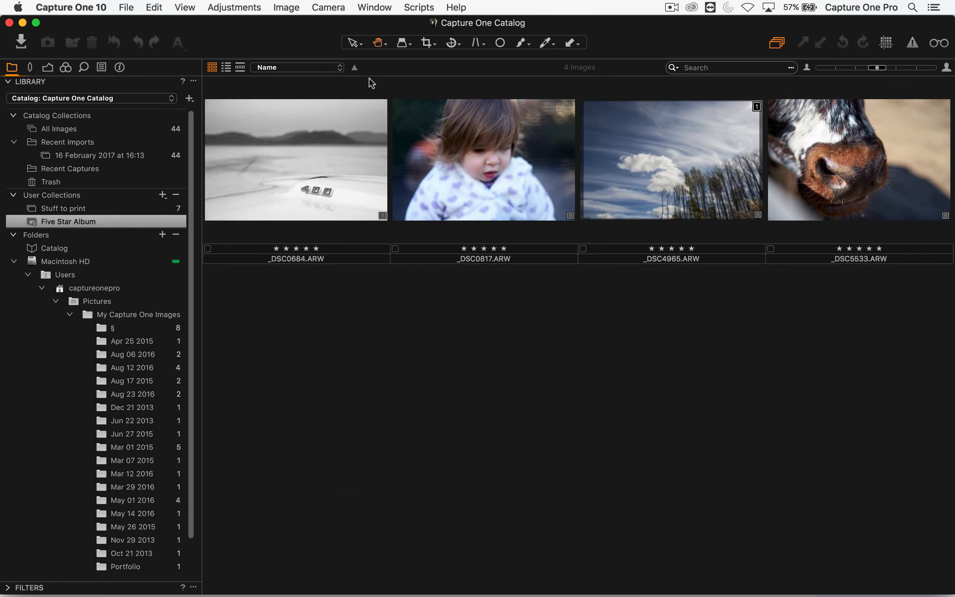
Switch the workspace to the Default layout
{"action": "left_click", "coordinate": [374, 7]}
{"action": "mouse_move", "coordinate": [389, 79]}
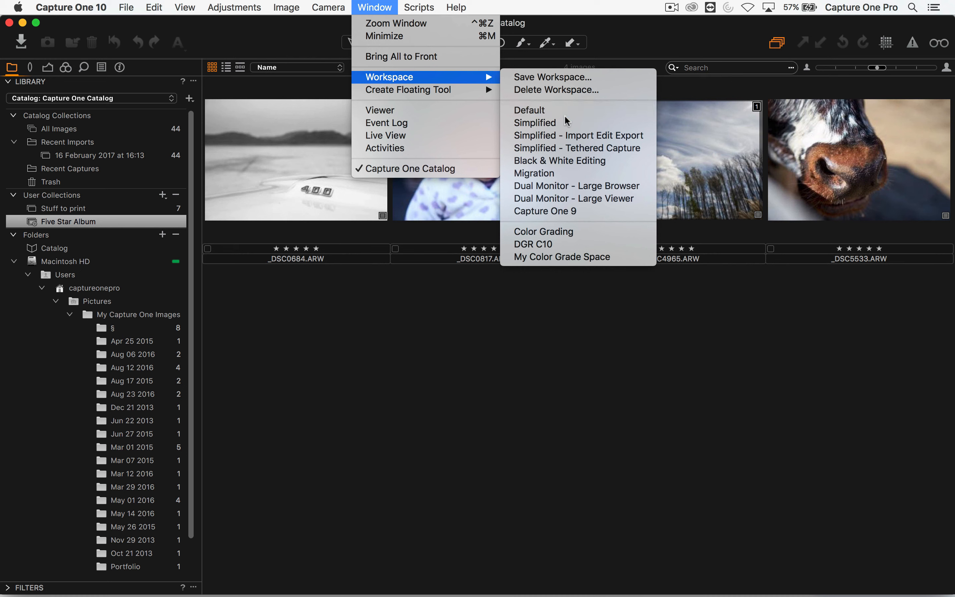
{"action": "left_click", "coordinate": [573, 120]}
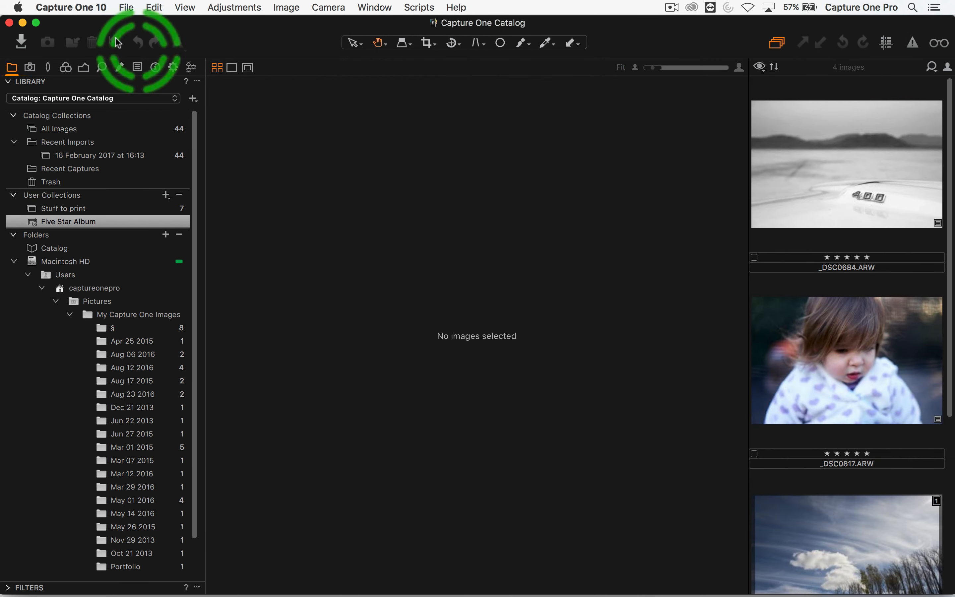
Show the Capture tools, cancel the image import window and collapse Next Capture Adjustments
{"action": "left_click", "coordinate": [30, 68]}
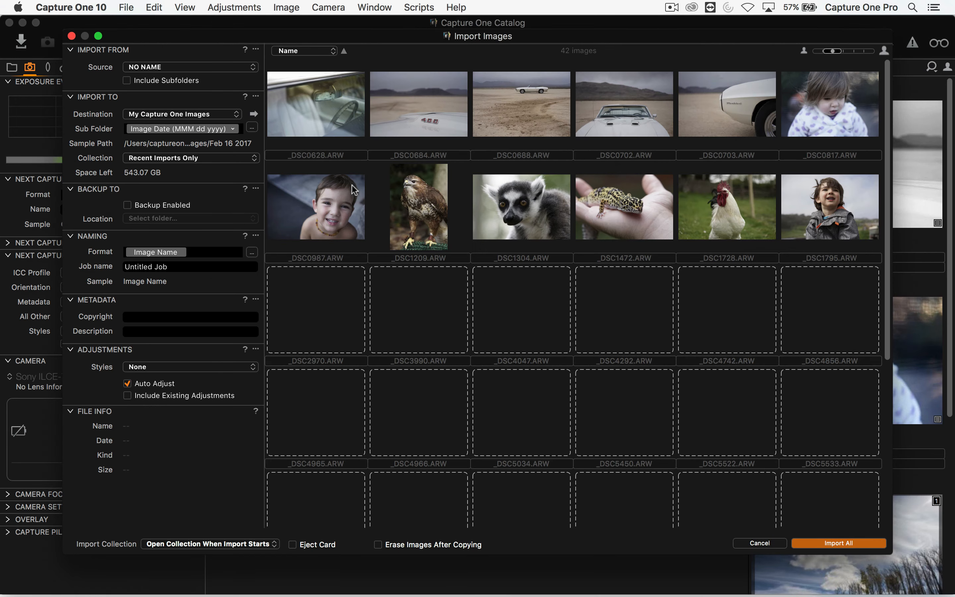
{"action": "left_click", "coordinate": [766, 543]}
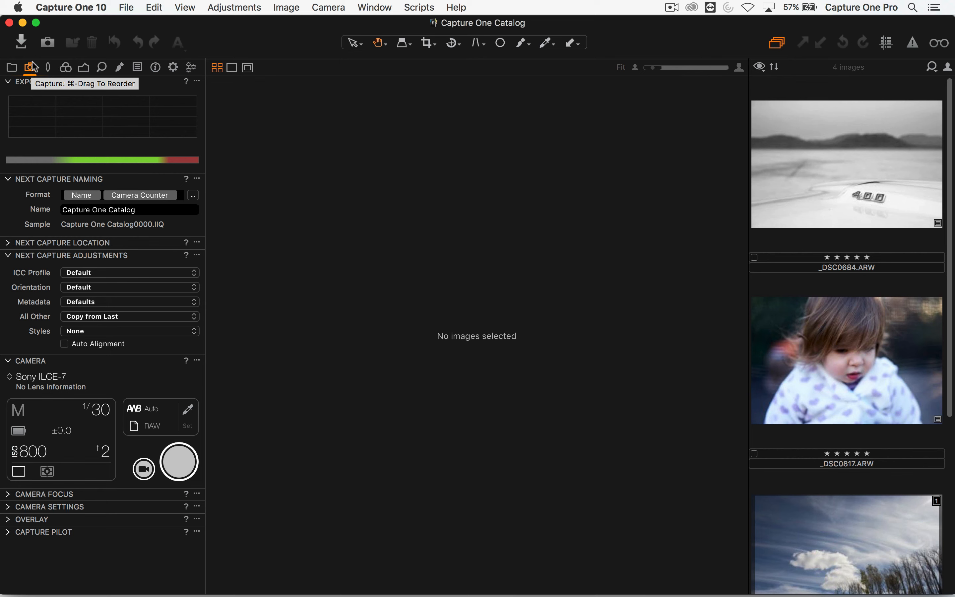
{"action": "left_click", "coordinate": [11, 256]}
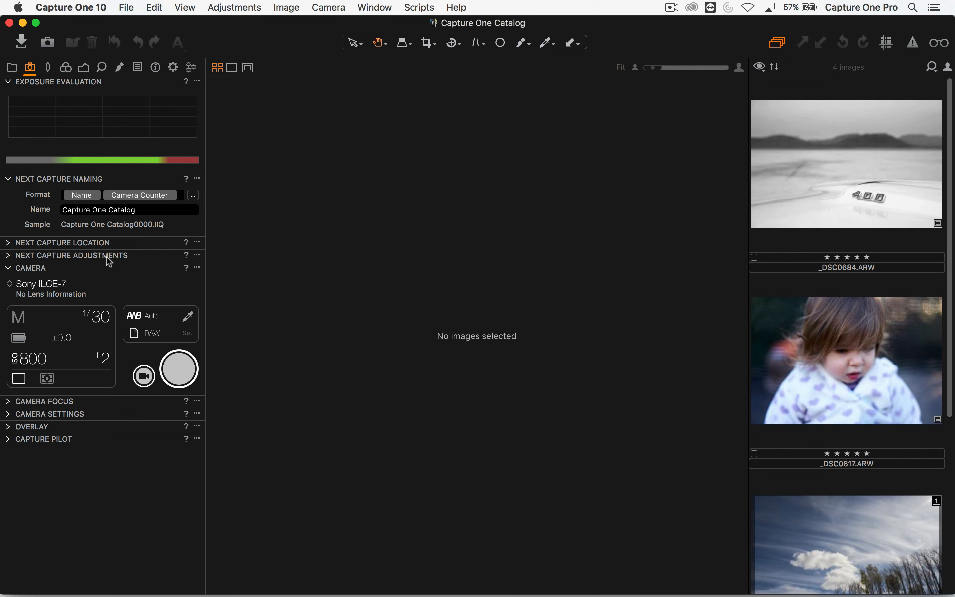
Examine the connected Sony ILCE-7's shutter speed, battery, exposure compensation, white balance, file format and camera selection options without changing them
{"action": "left_click", "coordinate": [99, 319]}
{"action": "mouse_move", "coordinate": [20, 339]}
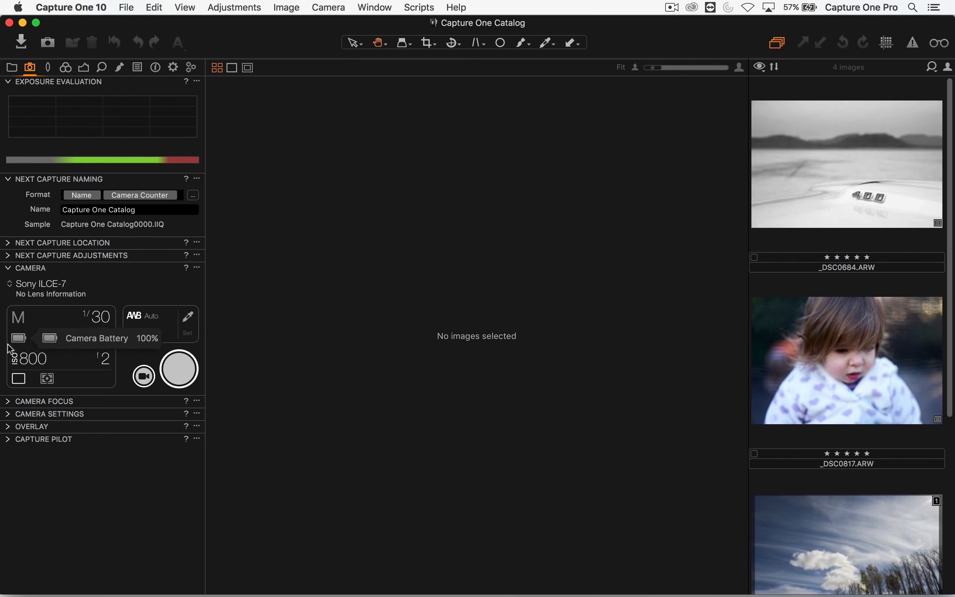
{"action": "mouse_move", "coordinate": [50, 321]}
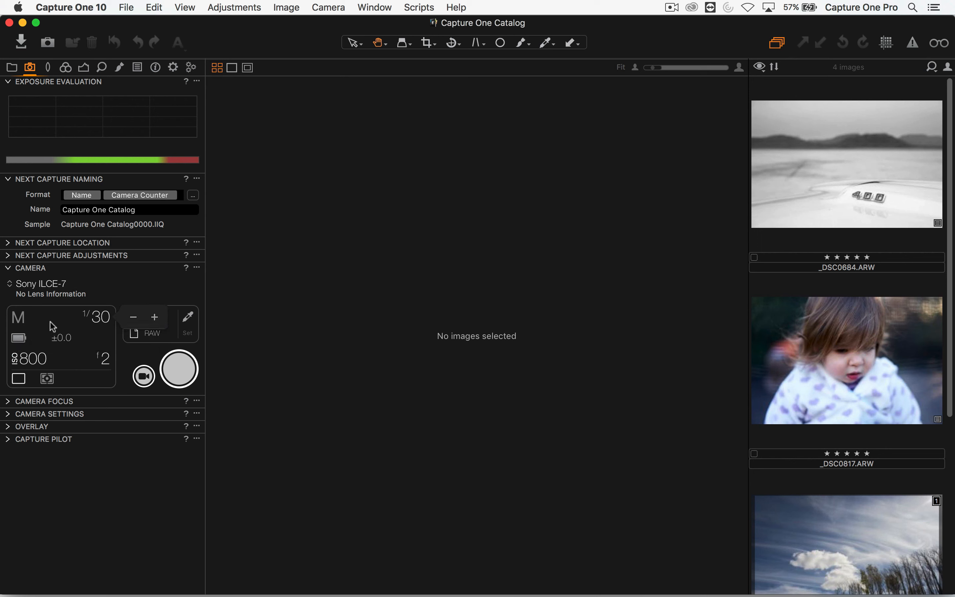
{"action": "mouse_move", "coordinate": [61, 339]}
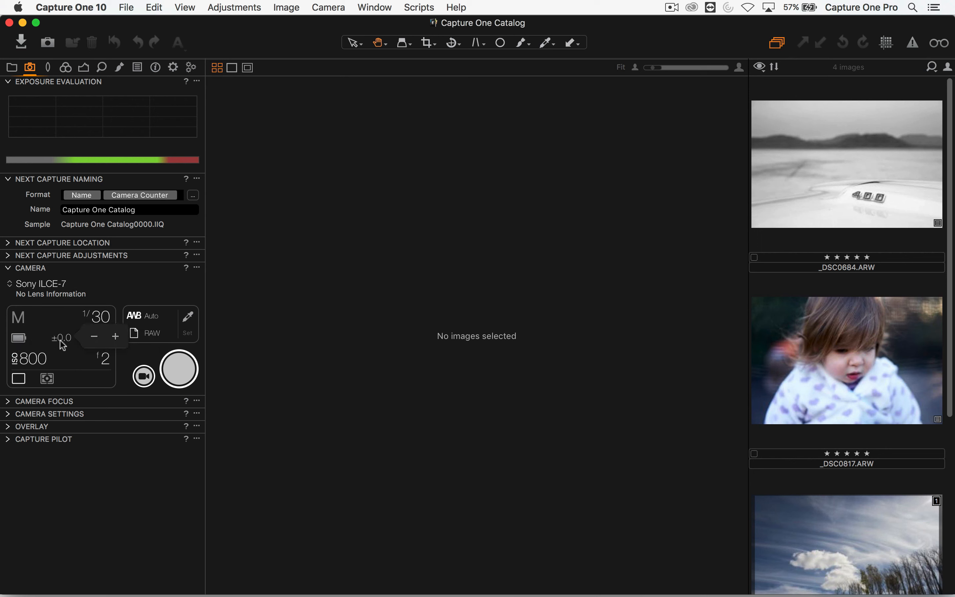
{"action": "left_click", "coordinate": [140, 321]}
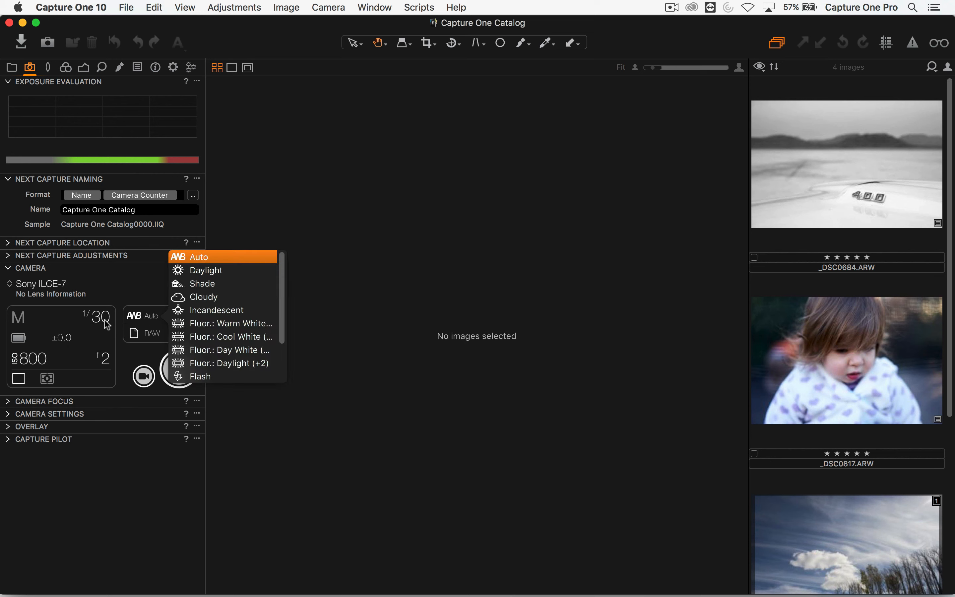
{"action": "left_click", "coordinate": [143, 286]}
{"action": "left_click", "coordinate": [143, 334]}
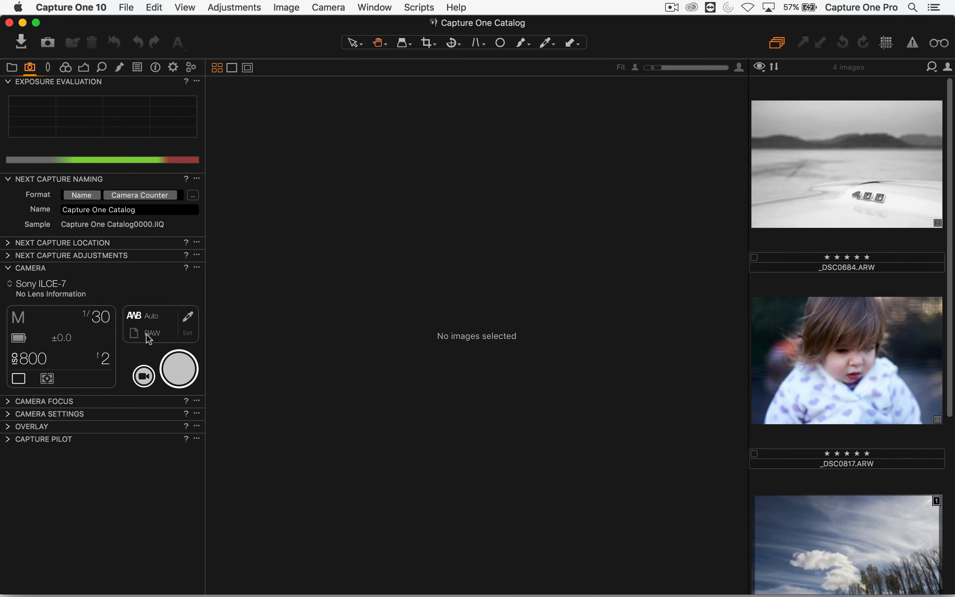
{"action": "left_click", "coordinate": [146, 334]}
{"action": "left_click", "coordinate": [161, 278]}
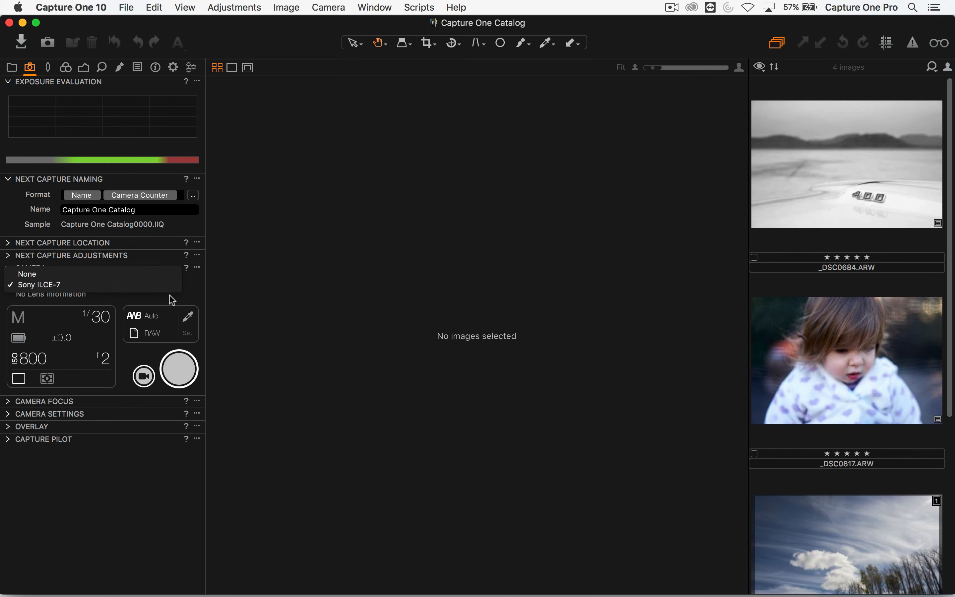
{"action": "left_click", "coordinate": [169, 295]}
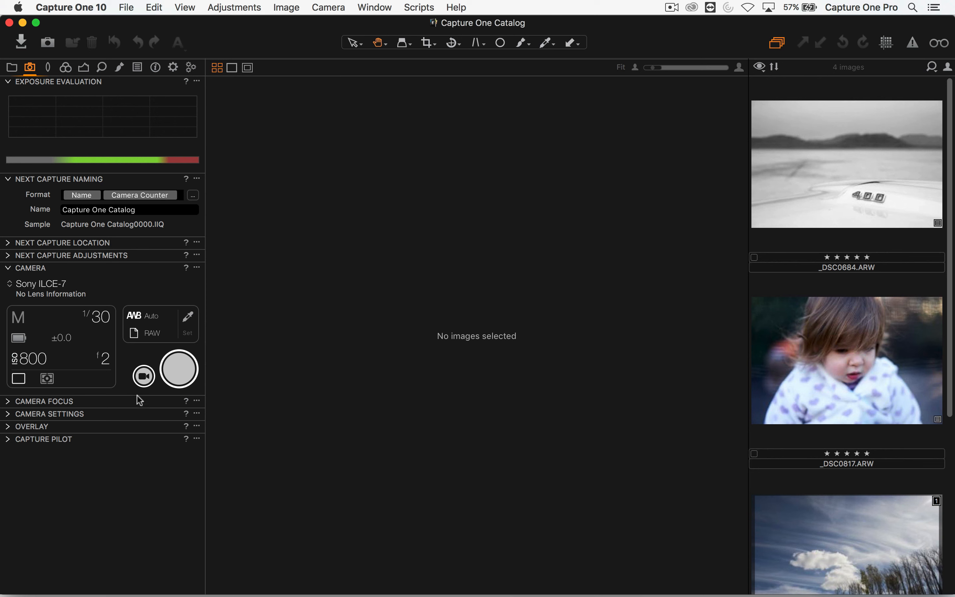
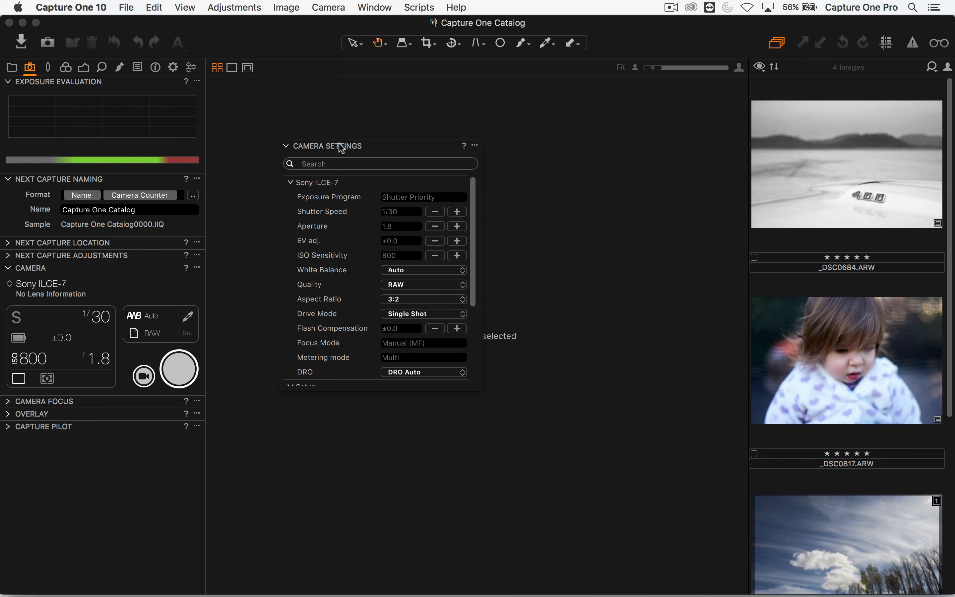
Dock the floating Camera Settings tool between Exposure Evaluation and Next Capture Naming
{"action": "left_click_drag", "start_coordinate": [357, 146], "coordinate": [63, 182]}
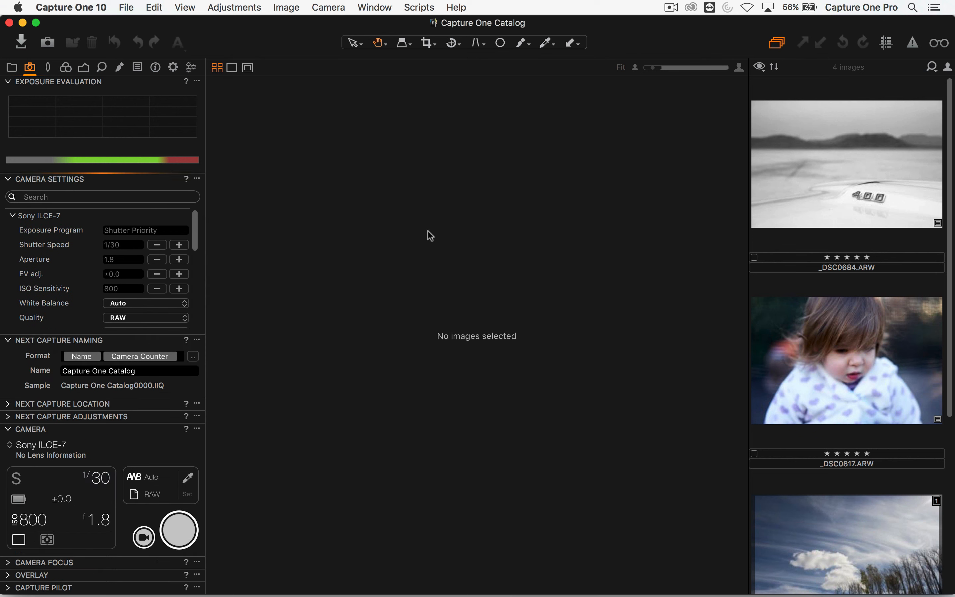
Collapse the Camera Settings tool and show the color tools
{"action": "left_click", "coordinate": [8, 180]}
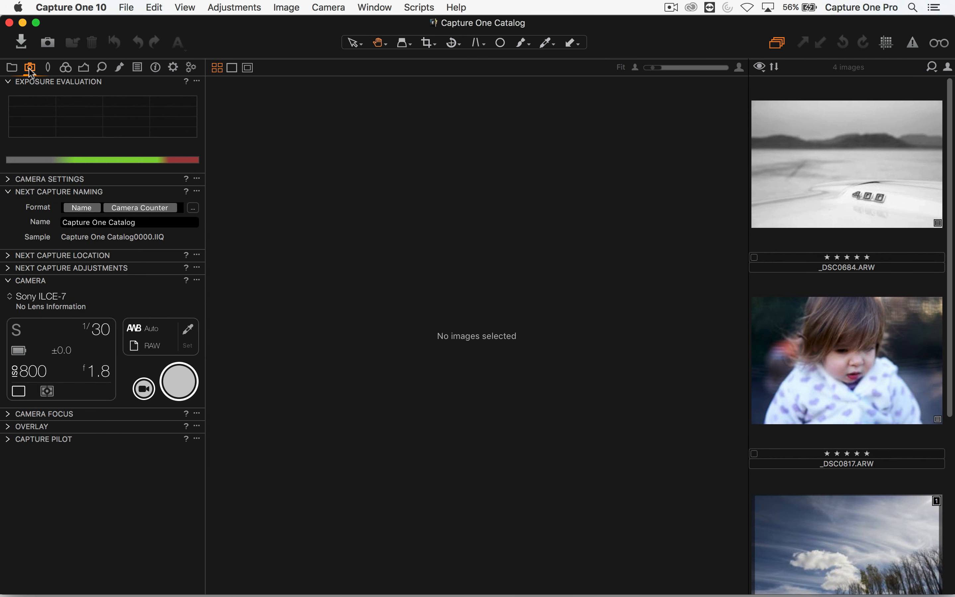
{"action": "left_click", "coordinate": [66, 68]}
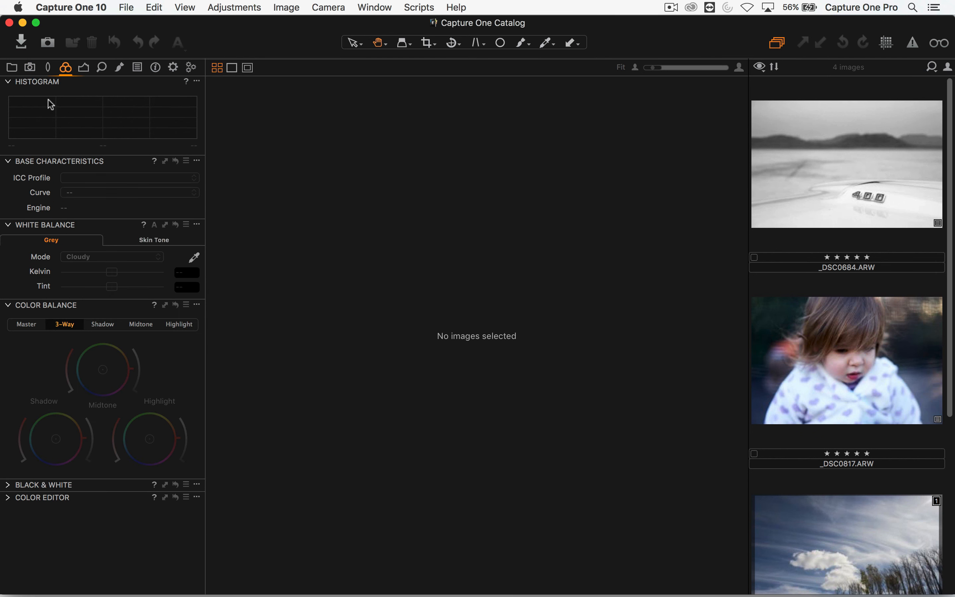
{"action": "scroll", "coordinate": [913, 435], "scroll_direction": "down", "scroll_amount": 2}
Browse the All Images collection and open the Fordson tractor photo _DSC5554.ARW in the viewer
{"action": "key", "text": "alt+super+v"}
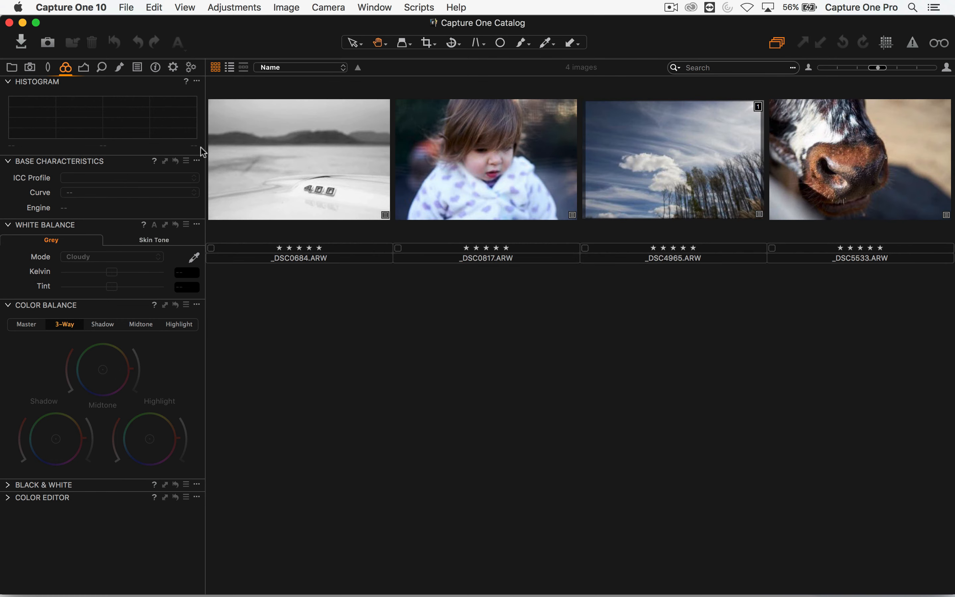
{"action": "left_click", "coordinate": [12, 68]}
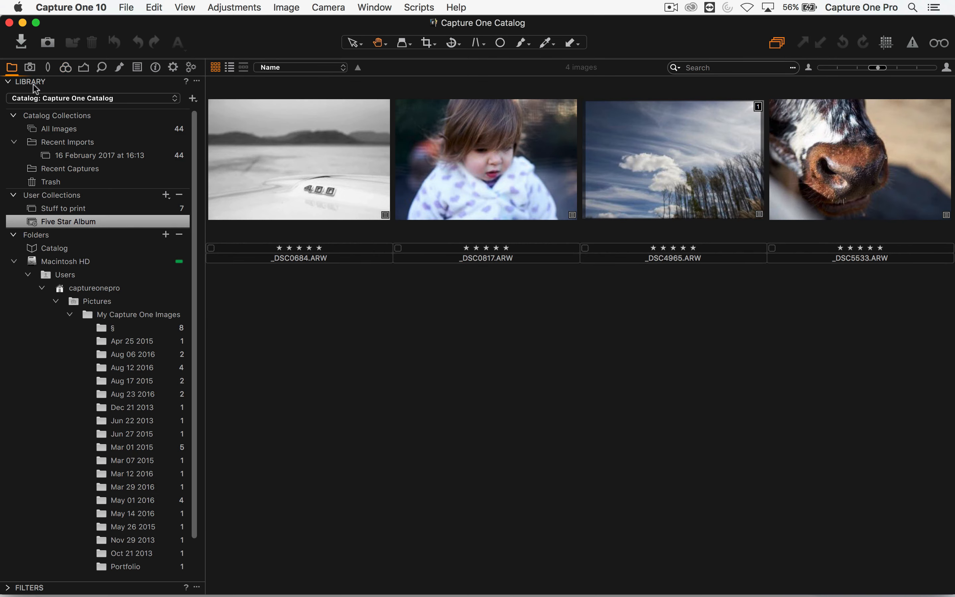
{"action": "left_click", "coordinate": [56, 129]}
{"action": "scroll", "coordinate": [494, 213], "scroll_direction": "down", "scroll_amount": 6}
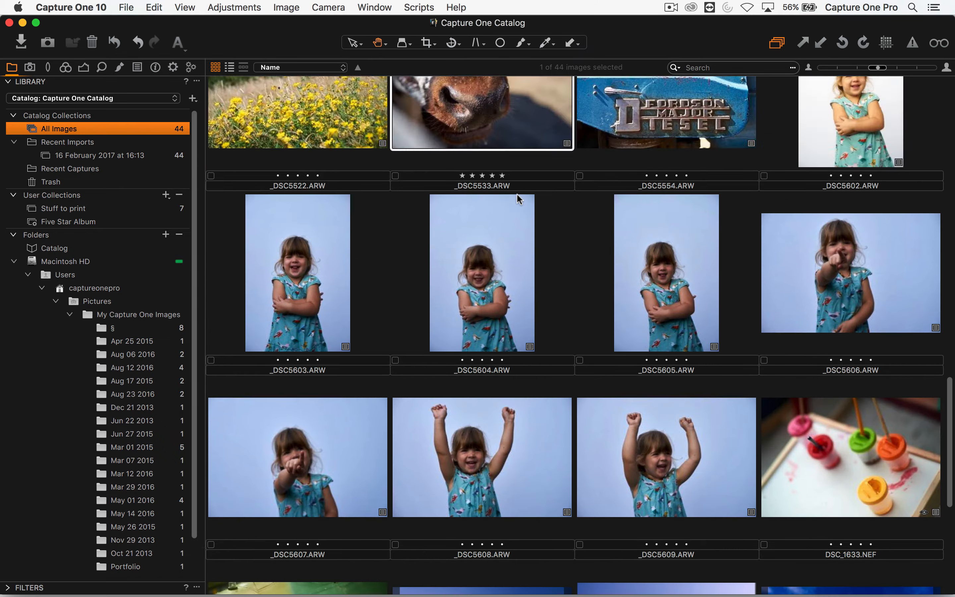
{"action": "scroll", "coordinate": [506, 270], "scroll_direction": "up", "scroll_amount": 5}
{"action": "double_click", "coordinate": [658, 301]}
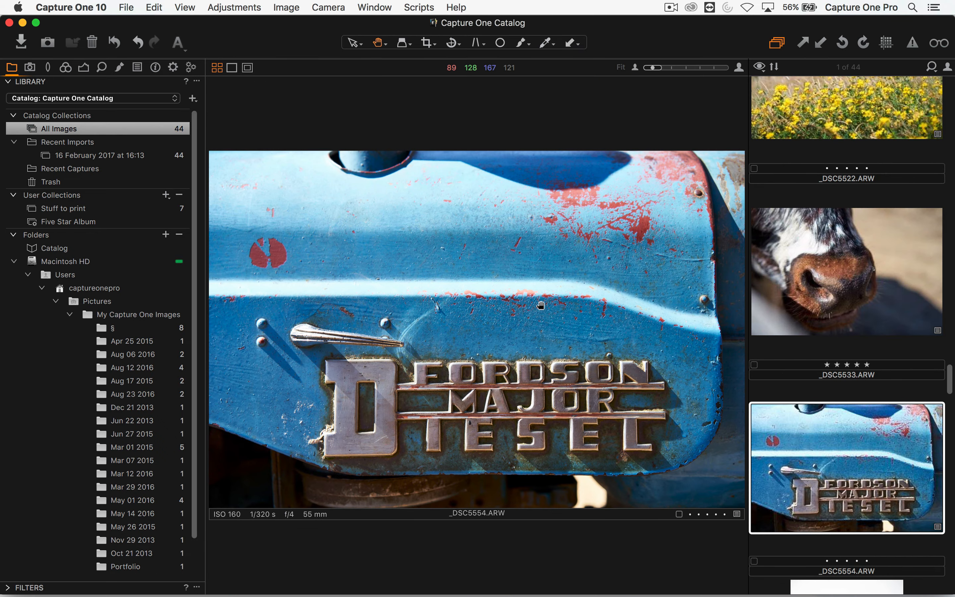
{"action": "double_click", "coordinate": [541, 304]}
{"action": "key", "text": "super+alt+v"}
Tint _DSC5554.ARW with 3-Way Color Balance, shifting the shadows toward blue and the midtones toward yellow
{"action": "left_click", "coordinate": [66, 68]}
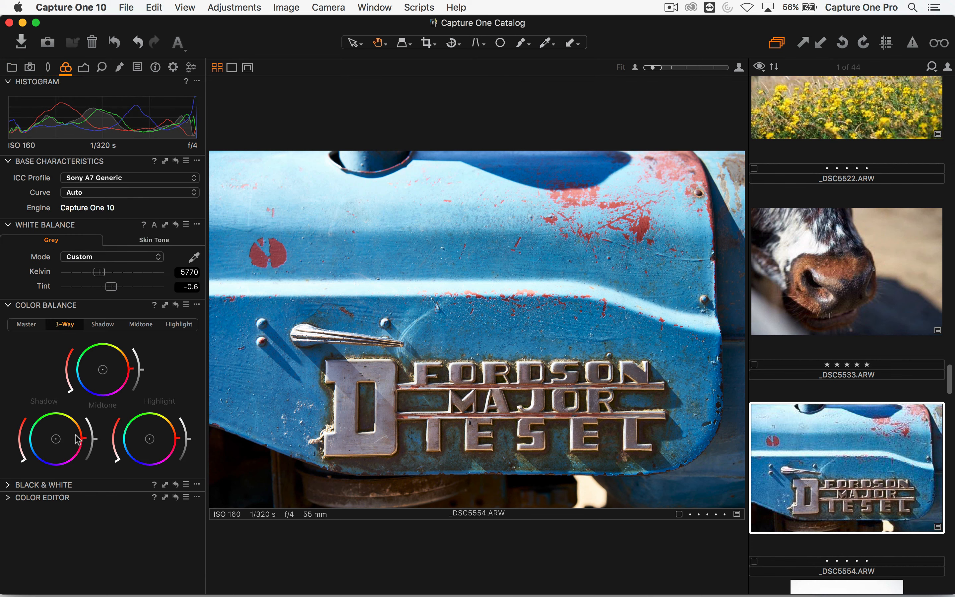
{"action": "scroll", "coordinate": [903, 410], "scroll_direction": "down", "scroll_amount": 3}
{"action": "scroll", "coordinate": [868, 379], "scroll_direction": "up", "scroll_amount": 10}
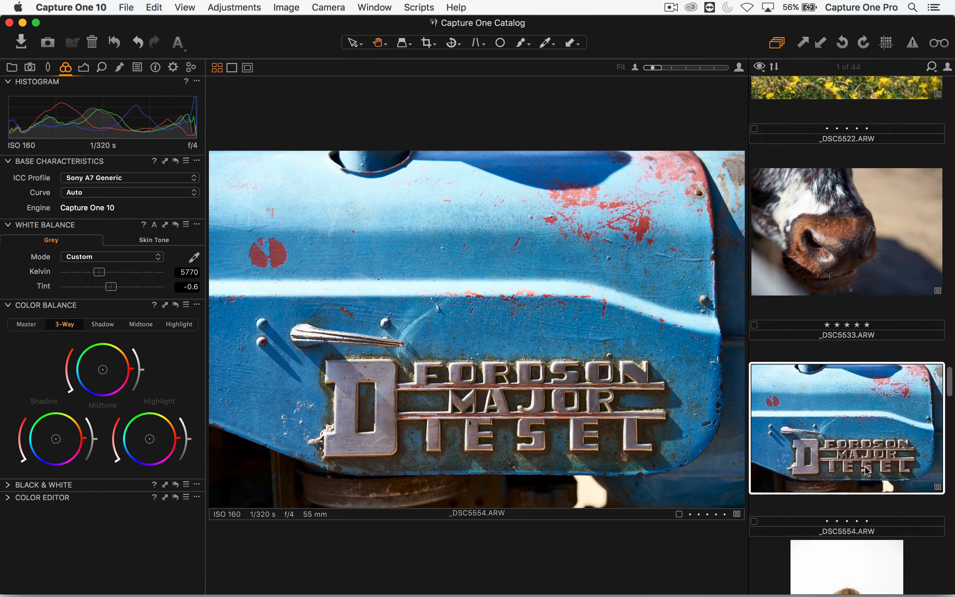
{"action": "scroll", "coordinate": [861, 362], "scroll_direction": "up", "scroll_amount": 10}
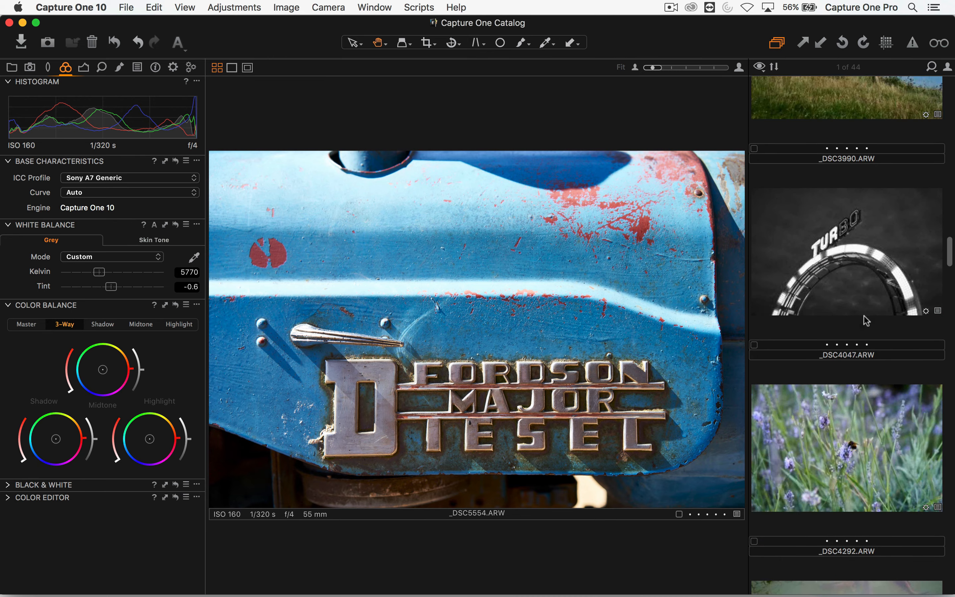
{"action": "scroll", "coordinate": [847, 256], "scroll_direction": "up", "scroll_amount": 5}
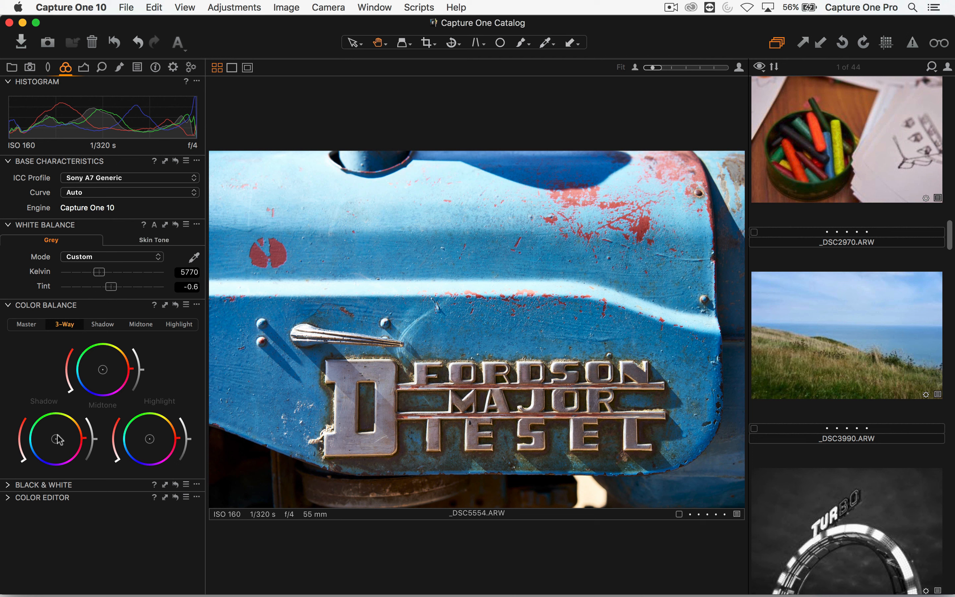
{"action": "left_click_drag", "start_coordinate": [56, 439], "coordinate": [44, 446]}
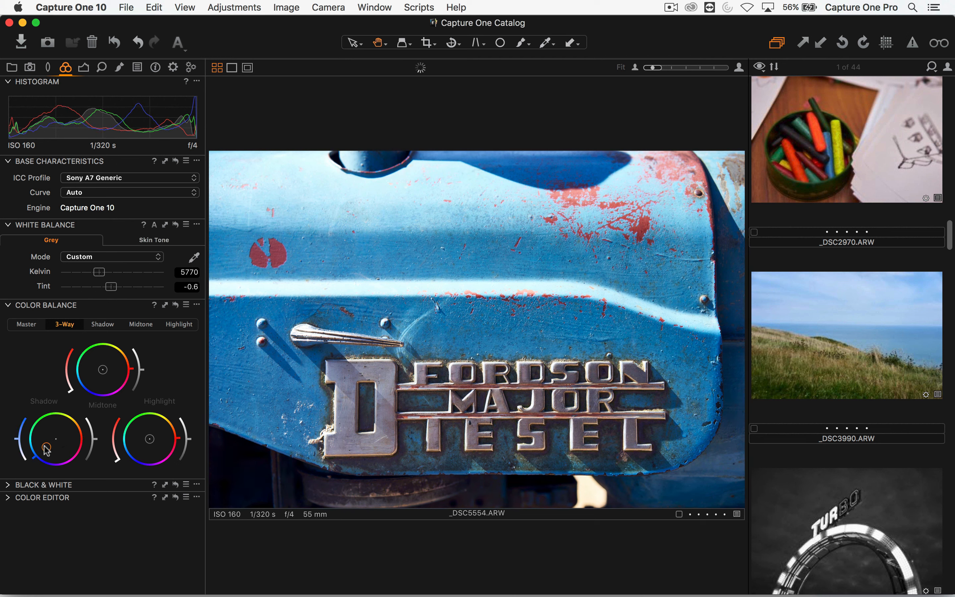
{"action": "left_click_drag", "start_coordinate": [102, 370], "coordinate": [108, 359]}
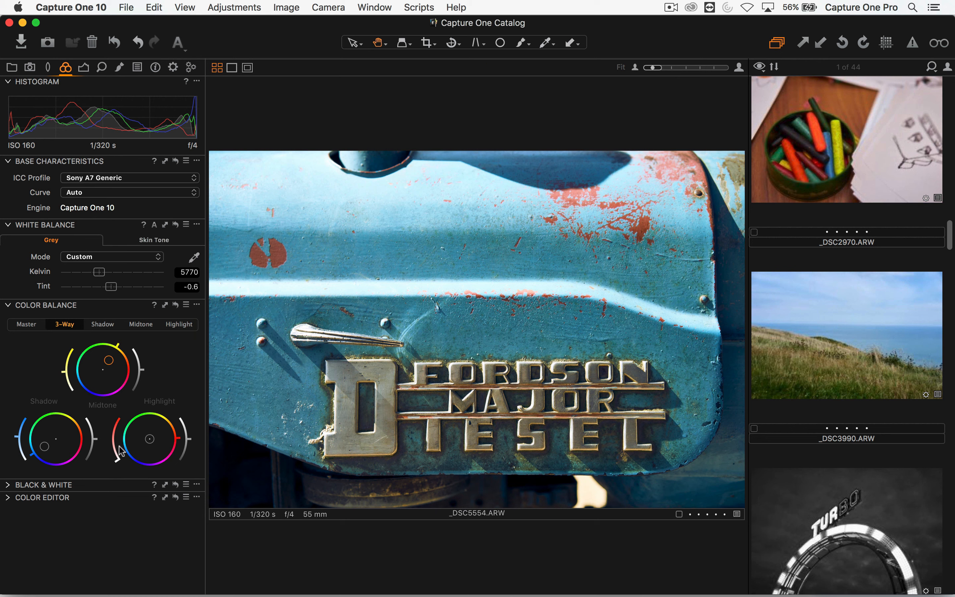
{"action": "left_click_drag", "start_coordinate": [44, 446], "coordinate": [47, 450]}
Place the expanded Color Editor directly below the Histogram and sample the tractor's blue paint in its Advanced mode
{"action": "left_click_drag", "start_coordinate": [41, 499], "coordinate": [34, 152]}
{"action": "left_click", "coordinate": [8, 162]}
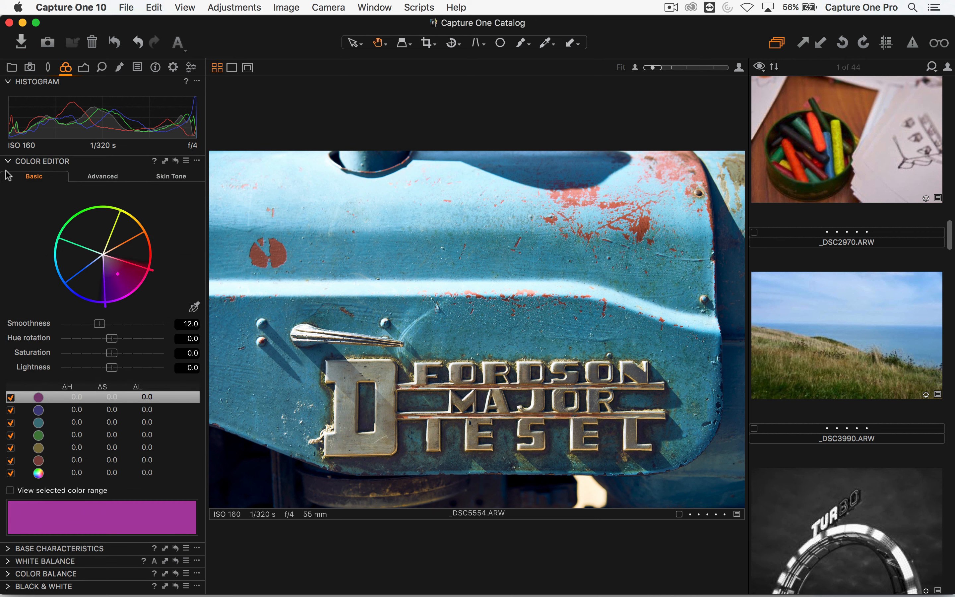
{"action": "left_click", "coordinate": [92, 177]}
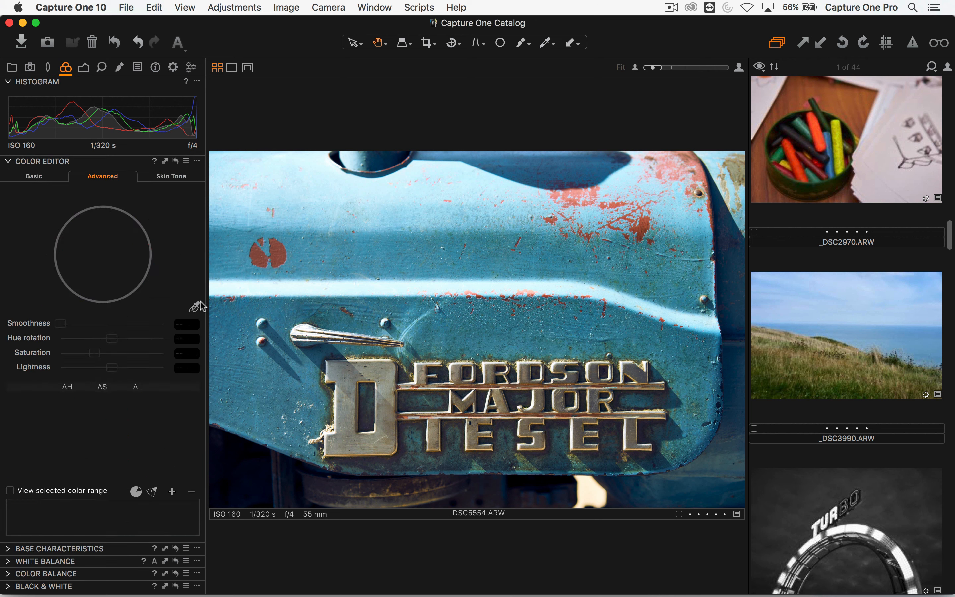
{"action": "left_click", "coordinate": [195, 306]}
{"action": "left_click", "coordinate": [336, 254]}
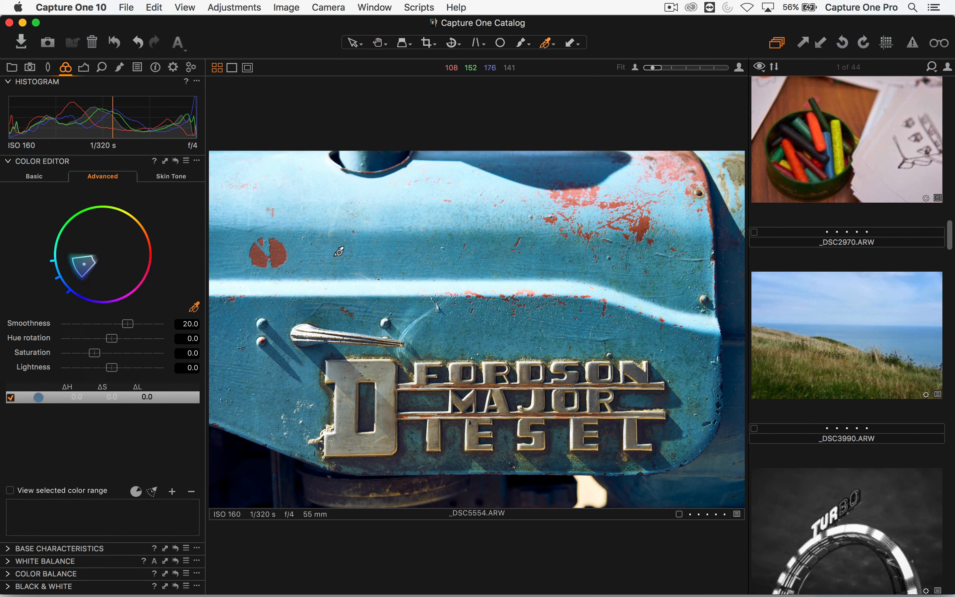
Reshape the sampled blue color range on the Advanced color wheel, and show the Color Editor's Skin Tone mode
{"action": "left_click", "coordinate": [47, 176]}
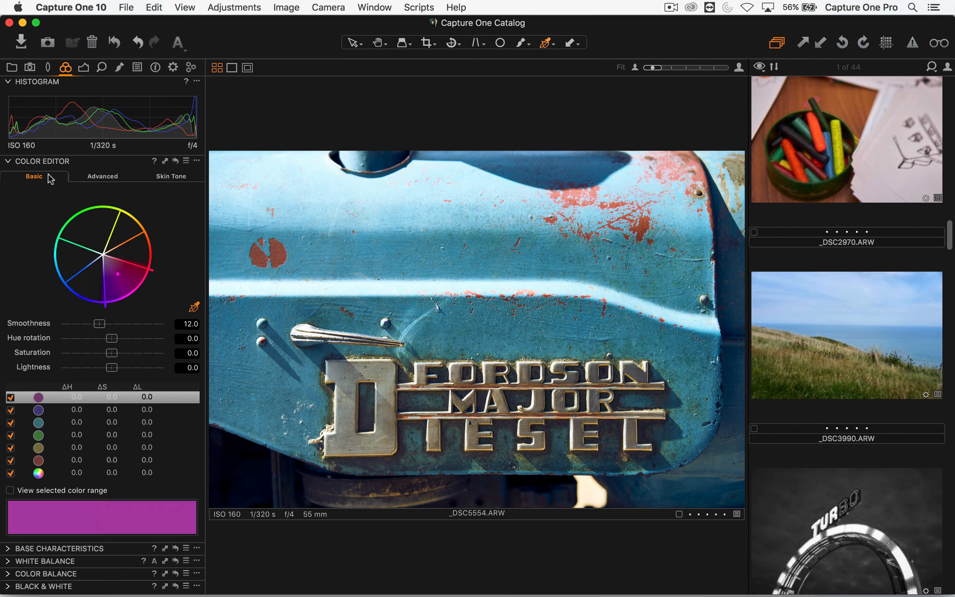
{"action": "left_click", "coordinate": [106, 180]}
{"action": "left_click_drag", "start_coordinate": [80, 255], "coordinate": [77, 272]}
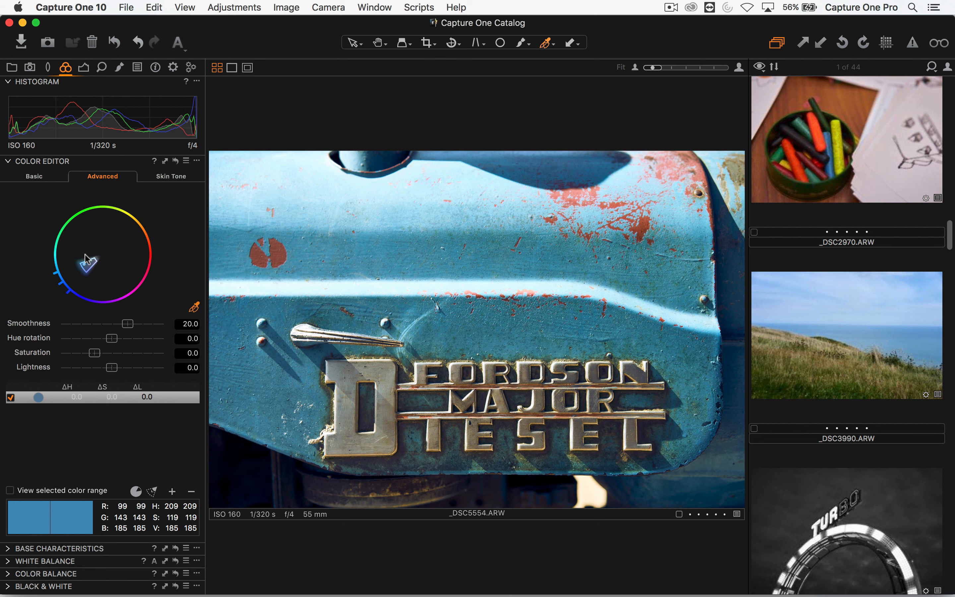
{"action": "left_click_drag", "start_coordinate": [86, 260], "coordinate": [85, 255]}
{"action": "left_click", "coordinate": [157, 180]}
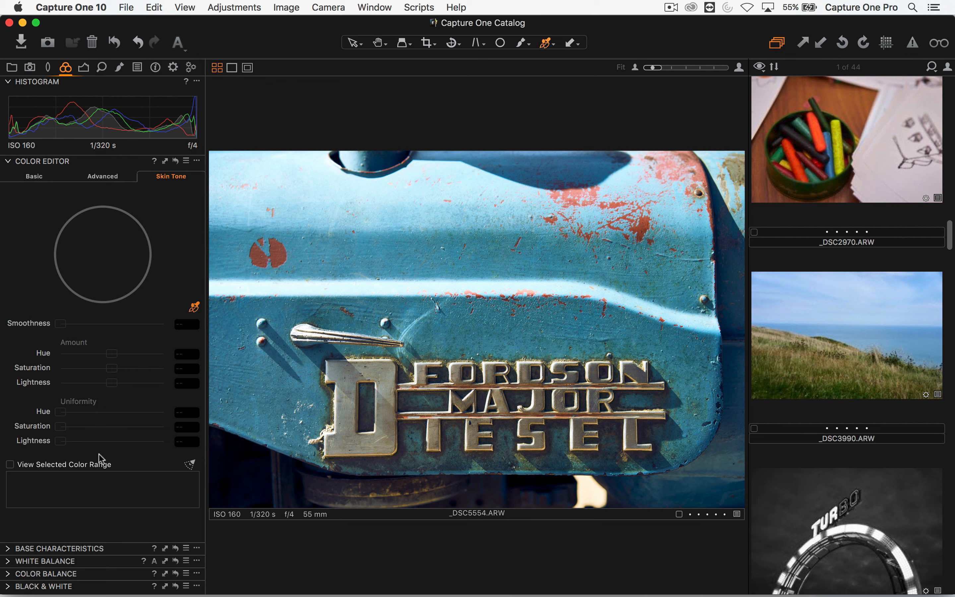
Shape the tractor photo's Luma curve into an S, lowering the shadows to input 52, output 34 and raising the highlights
{"action": "left_click", "coordinate": [84, 69]}
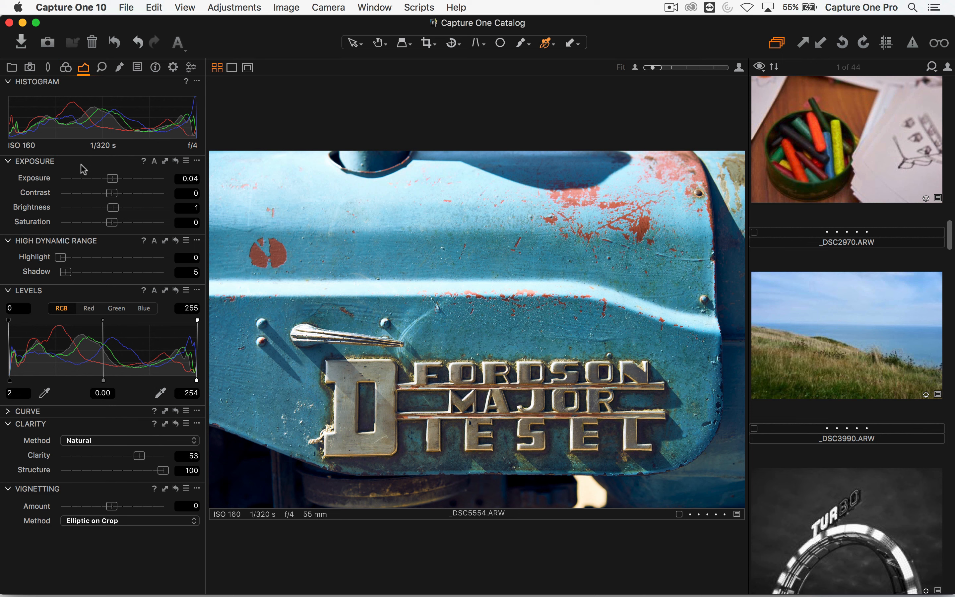
{"action": "left_click", "coordinate": [8, 412]}
{"action": "left_click", "coordinate": [73, 320]}
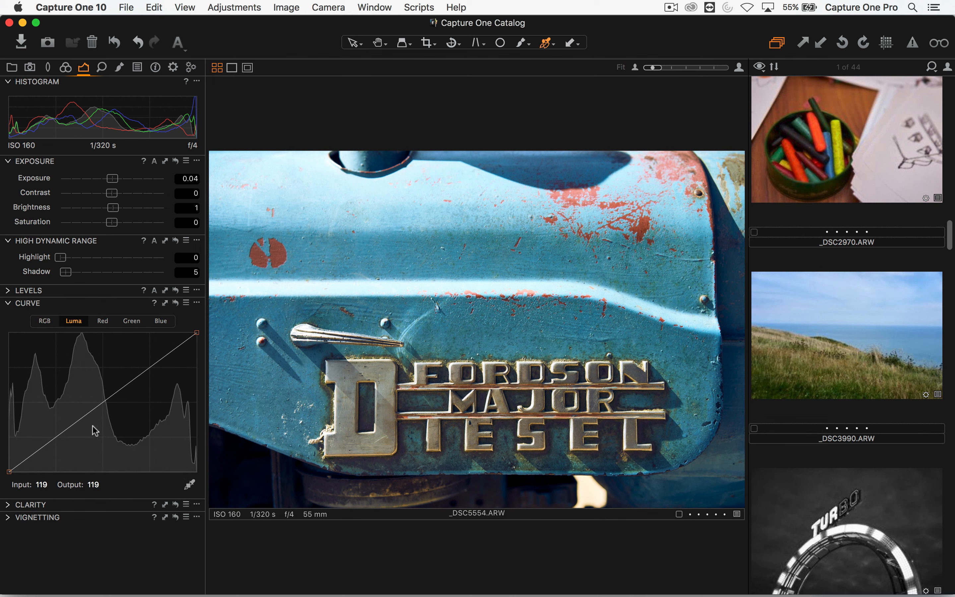
{"action": "left_click_drag", "start_coordinate": [43, 447], "coordinate": [43, 453]}
{"action": "left_click_drag", "start_coordinate": [141, 377], "coordinate": [153, 361]}
{"action": "left_click_drag", "start_coordinate": [45, 454], "coordinate": [40, 456]}
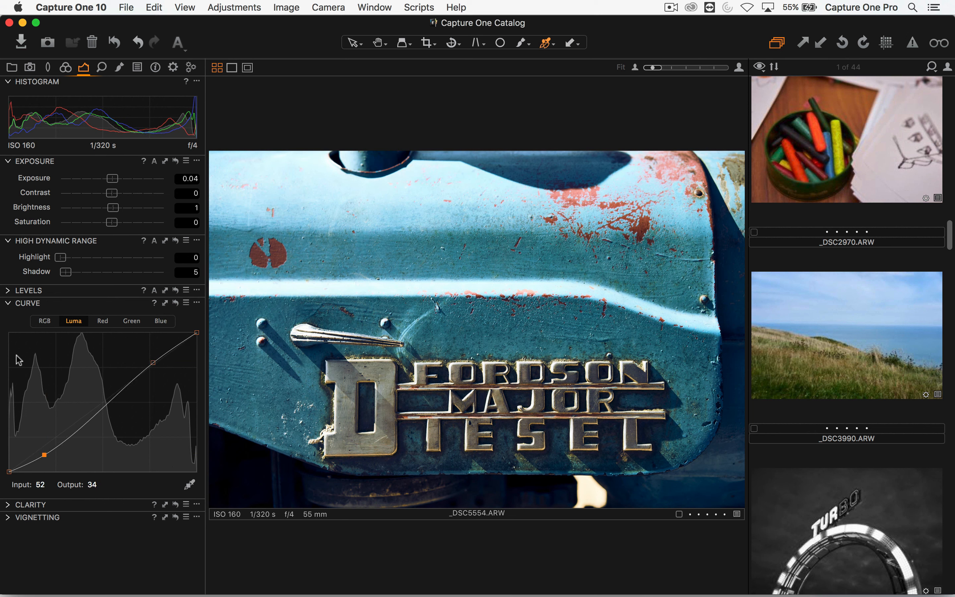
Look through the Red, Green and Blue channel curves and return to the Luma curve
{"action": "left_click", "coordinate": [104, 323]}
{"action": "left_click", "coordinate": [128, 323]}
{"action": "left_click", "coordinate": [160, 321]}
{"action": "left_click", "coordinate": [73, 323]}
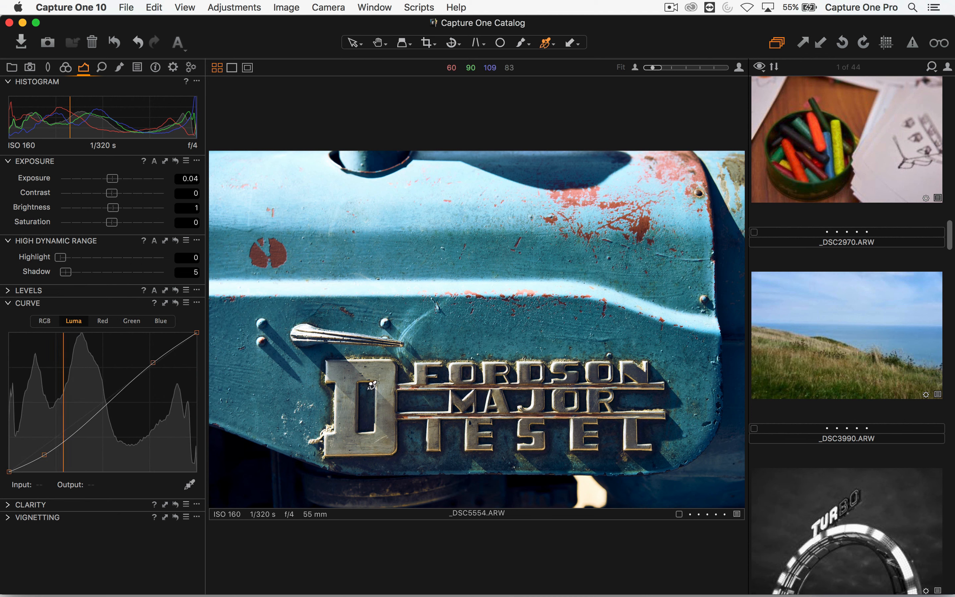
Apply an S-shaped Luma curve to _DSC3990.ARW, lowering the shadows and raising the highlights to input 198, output 209
{"action": "left_click", "coordinate": [831, 326]}
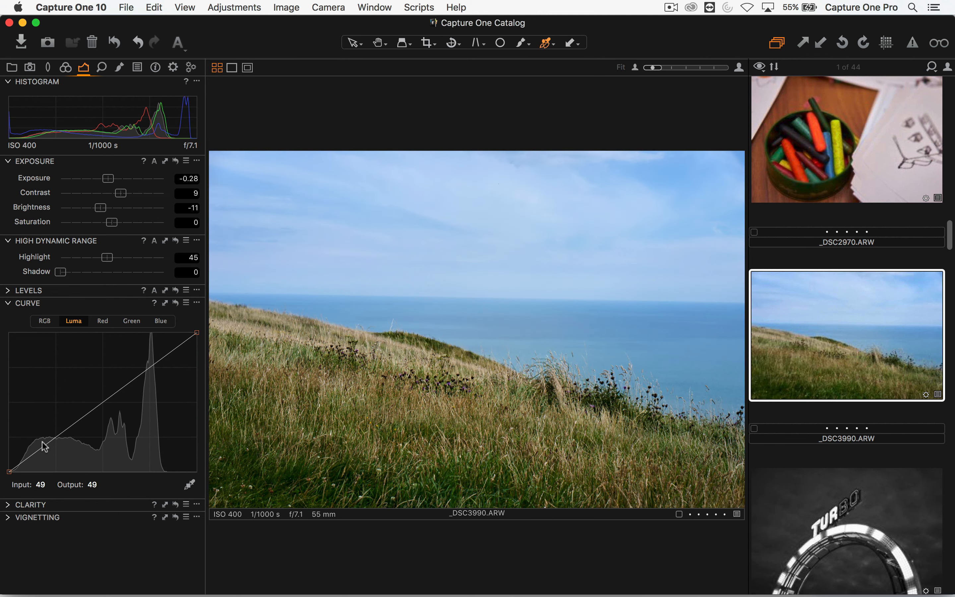
{"action": "left_click_drag", "start_coordinate": [44, 446], "coordinate": [46, 451]}
{"action": "left_click_drag", "start_coordinate": [152, 369], "coordinate": [156, 357]}
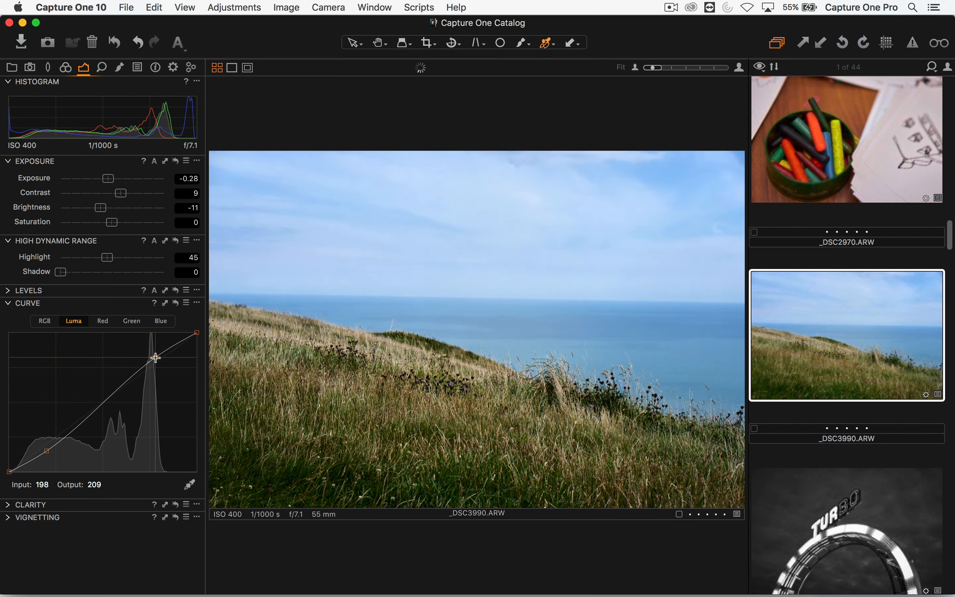
{"action": "left_click_drag", "start_coordinate": [47, 450], "coordinate": [46, 454]}
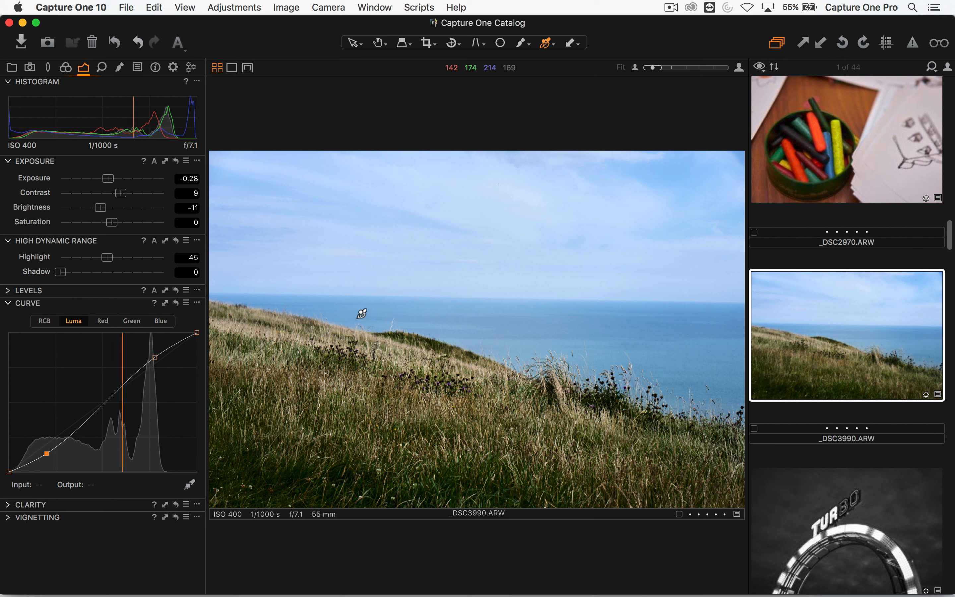
Float the Film Grain tool over the coastal photo and show the grassy hillside and sea at 100%
{"action": "left_click", "coordinate": [102, 68]}
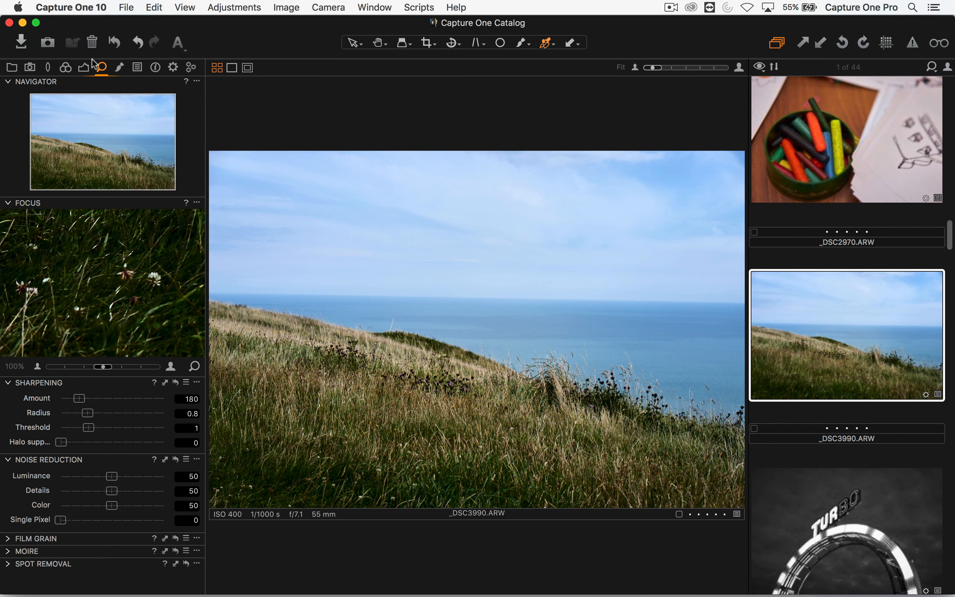
{"action": "left_click_drag", "start_coordinate": [36, 539], "coordinate": [308, 184]}
{"action": "key", "text": "h"}
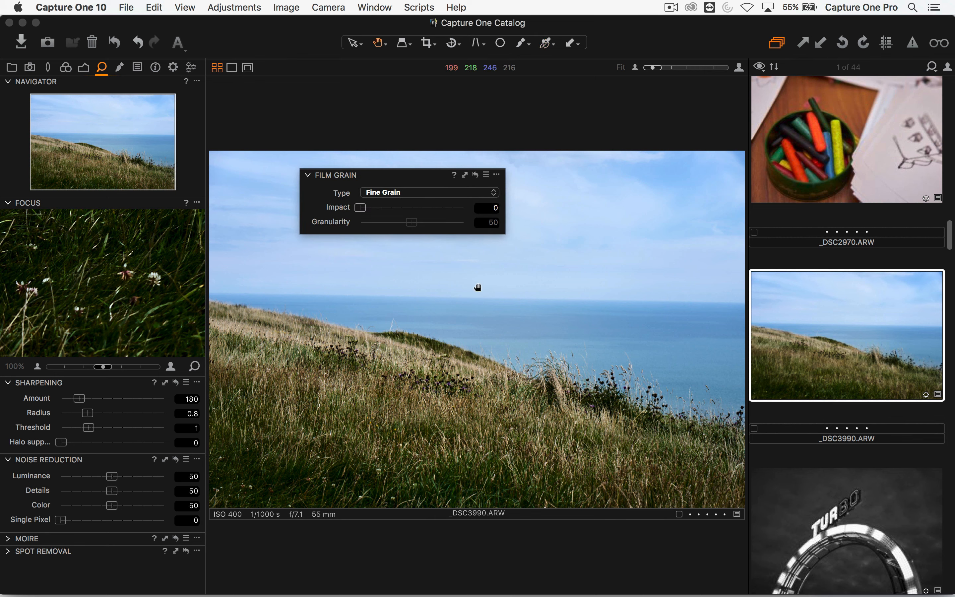
{"action": "left_click", "coordinate": [467, 297]}
{"action": "double_click", "coordinate": [468, 299]}
{"action": "left_click_drag", "start_coordinate": [356, 455], "coordinate": [524, 271]}
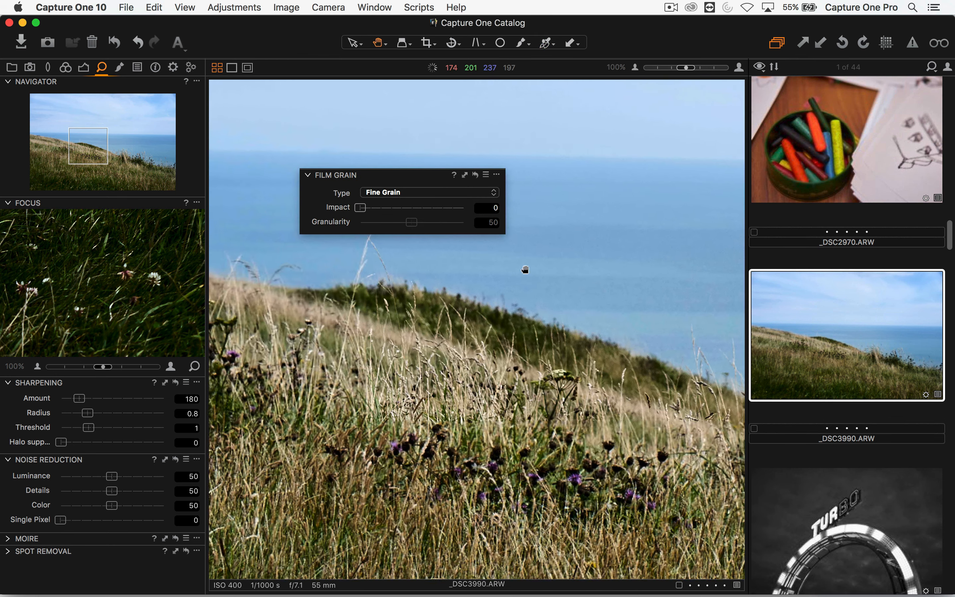
Add Soft Grain to the coastal photo with Impact 55 and Granularity 78
{"action": "left_click", "coordinate": [413, 193]}
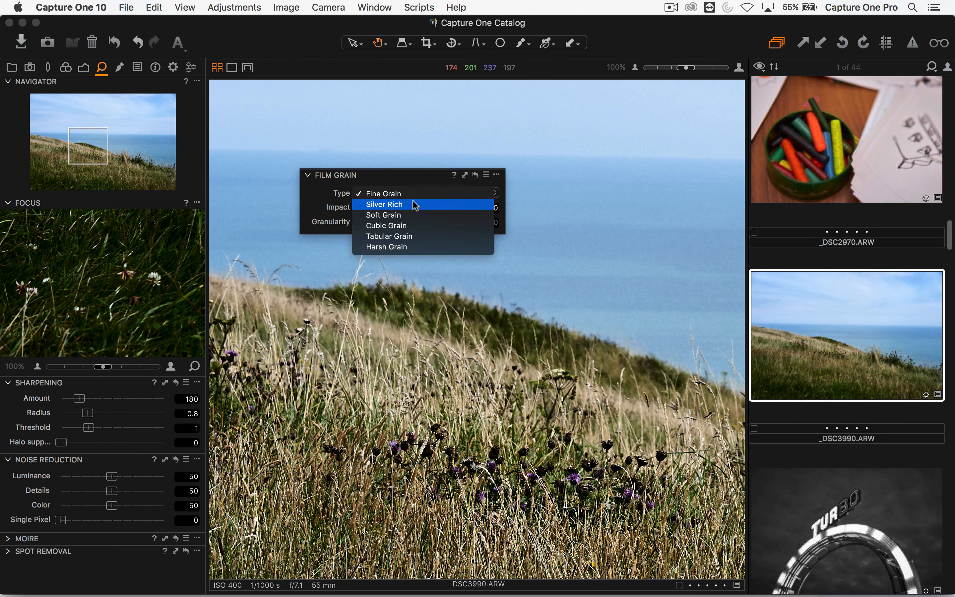
{"action": "left_click", "coordinate": [388, 209]}
{"action": "left_click_drag", "start_coordinate": [361, 208], "coordinate": [440, 222]}
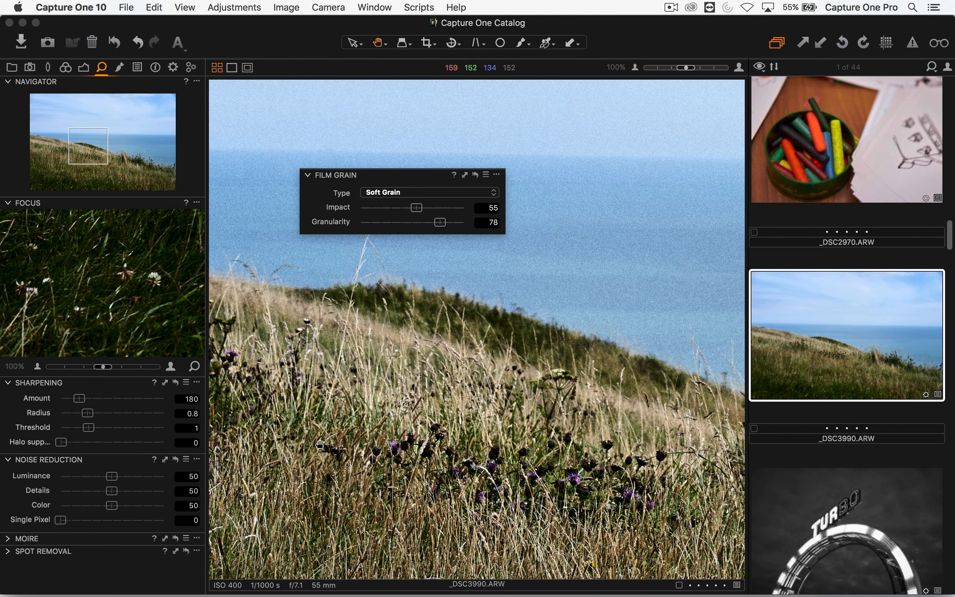
Show the local adjustment tools, fit the photo in the viewer and dock Film Grain directly below Local Adjustments
{"action": "left_click", "coordinate": [126, 65]}
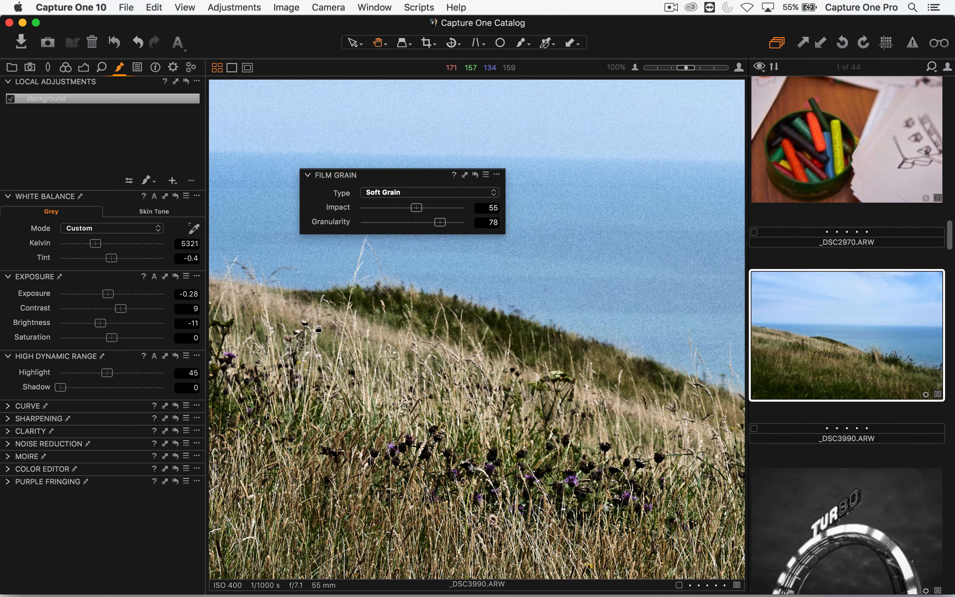
{"action": "key", "text": "super+0"}
{"action": "left_click_drag", "start_coordinate": [340, 175], "coordinate": [147, 216]}
Brush a mask across the sky on a new adjustment layer and set that layer's contrast to about 10
{"action": "left_click", "coordinate": [147, 181]}
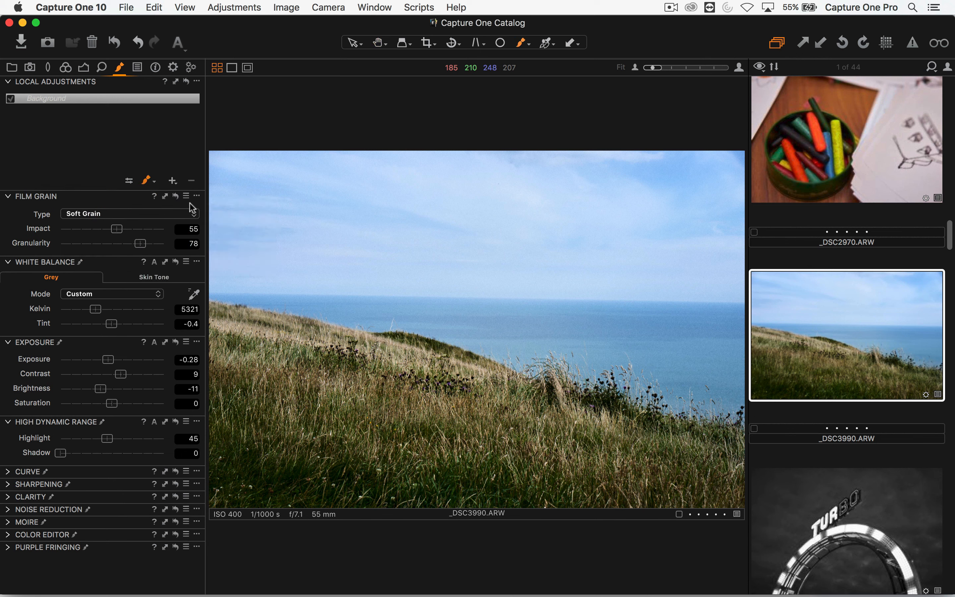
{"action": "right_click", "coordinate": [361, 200]}
{"action": "left_click_drag", "start_coordinate": [362, 204], "coordinate": [386, 203]}
{"action": "left_click_drag", "start_coordinate": [295, 163], "coordinate": [469, 198]}
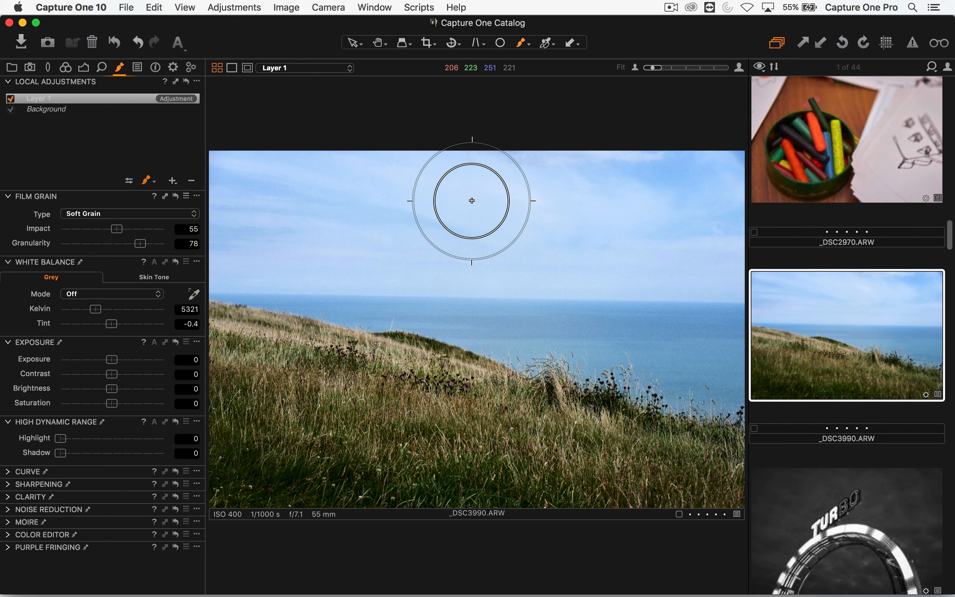
{"action": "mouse_move", "coordinate": [266, 181]}
{"action": "left_mouse_down"}
{"action": "mouse_move", "coordinate": [781, 185]}
{"action": "mouse_move", "coordinate": [754, 244]}
{"action": "mouse_move", "coordinate": [730, 377]}
{"action": "mouse_move", "coordinate": [453, 305]}
{"action": "mouse_move", "coordinate": [304, 285]}
{"action": "mouse_move", "coordinate": [224, 286]}
{"action": "mouse_move", "coordinate": [212, 176]}
{"action": "mouse_move", "coordinate": [519, 237]}
{"action": "mouse_move", "coordinate": [748, 255]}
{"action": "mouse_move", "coordinate": [689, 287]}
{"action": "mouse_move", "coordinate": [640, 298]}
{"action": "mouse_move", "coordinate": [311, 283]}
{"action": "mouse_move", "coordinate": [735, 385]}
{"action": "mouse_move", "coordinate": [452, 186]}
{"action": "left_mouse_up"}
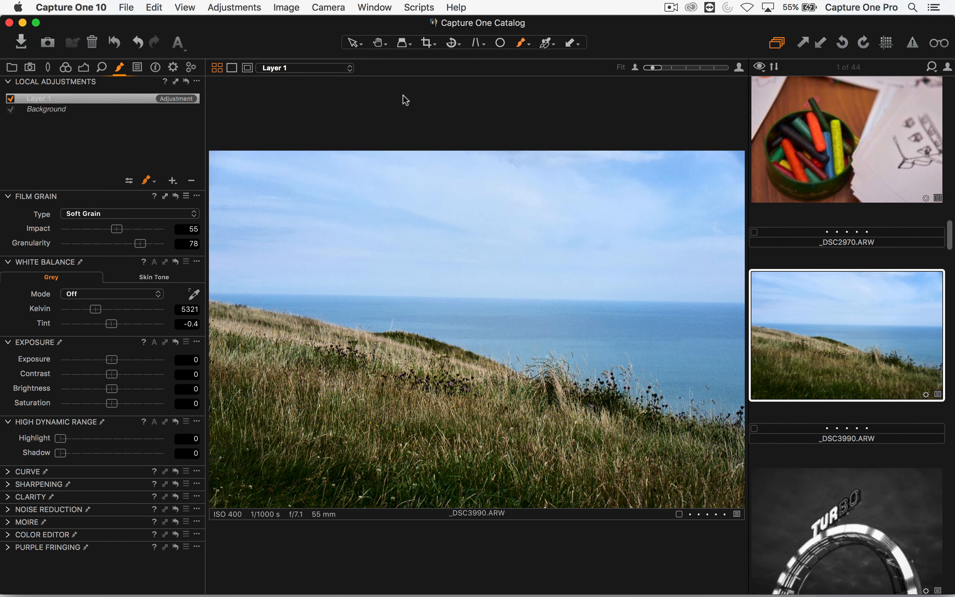
{"action": "left_click_drag", "start_coordinate": [114, 375], "coordinate": [127, 377]}
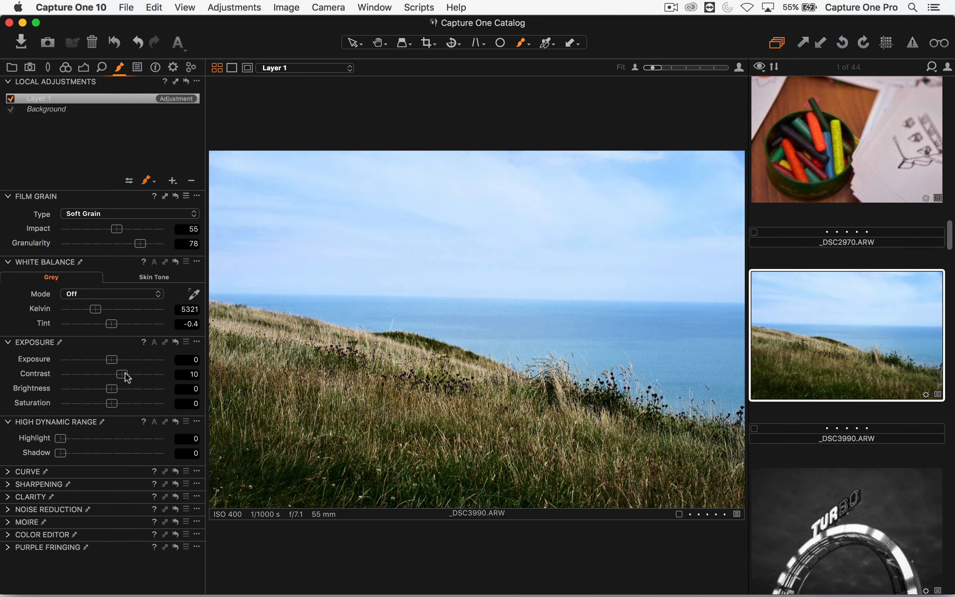
Set the sky layer's High Dynamic Range highlight value to 34, and show the process recipes
{"action": "left_click_drag", "start_coordinate": [61, 439], "coordinate": [94, 447]}
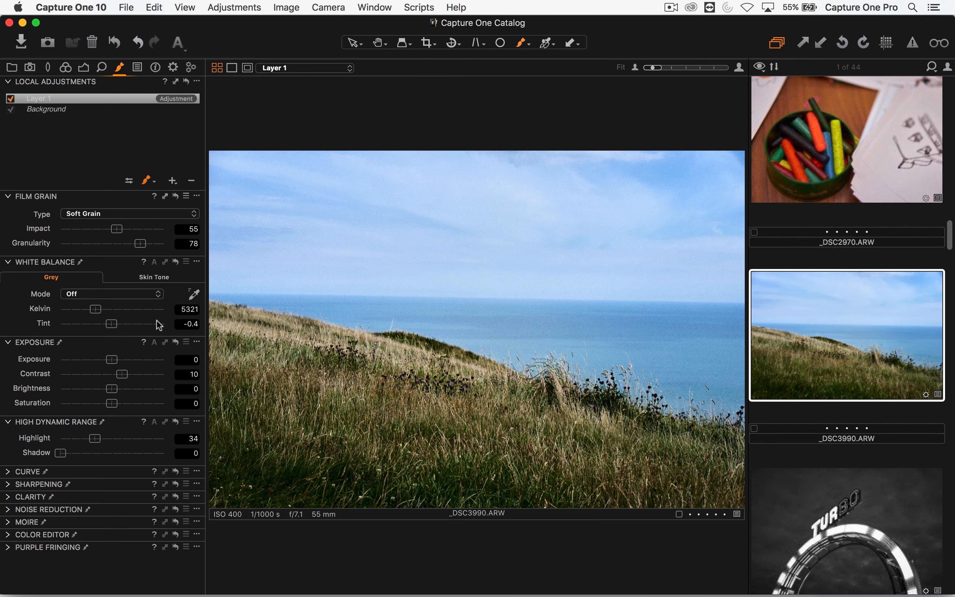
{"action": "left_click", "coordinate": [172, 68]}
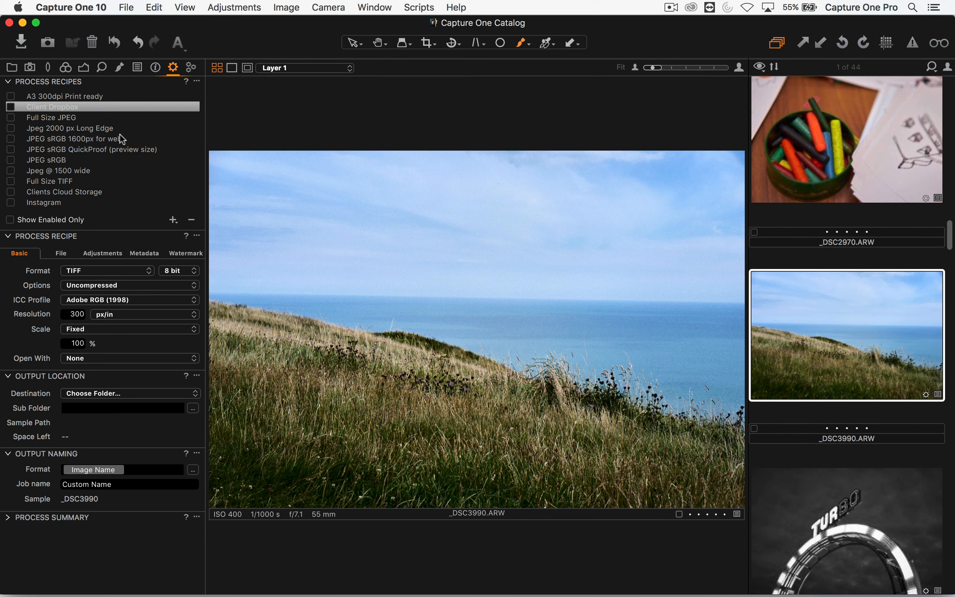
Show the export settings for variants of the coastal photo, and close them without exporting
{"action": "left_click", "coordinate": [116, 4]}
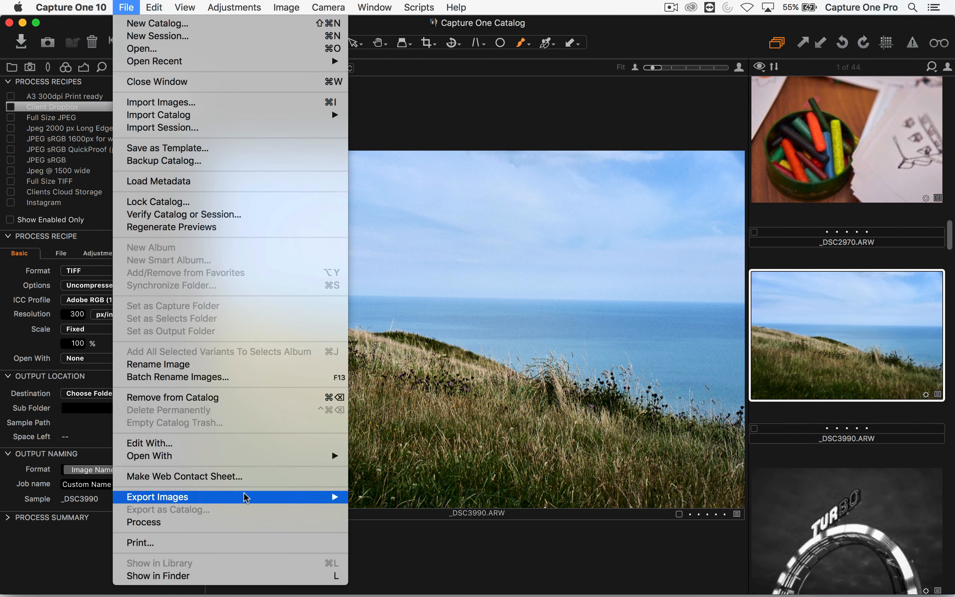
{"action": "mouse_move", "coordinate": [278, 494]}
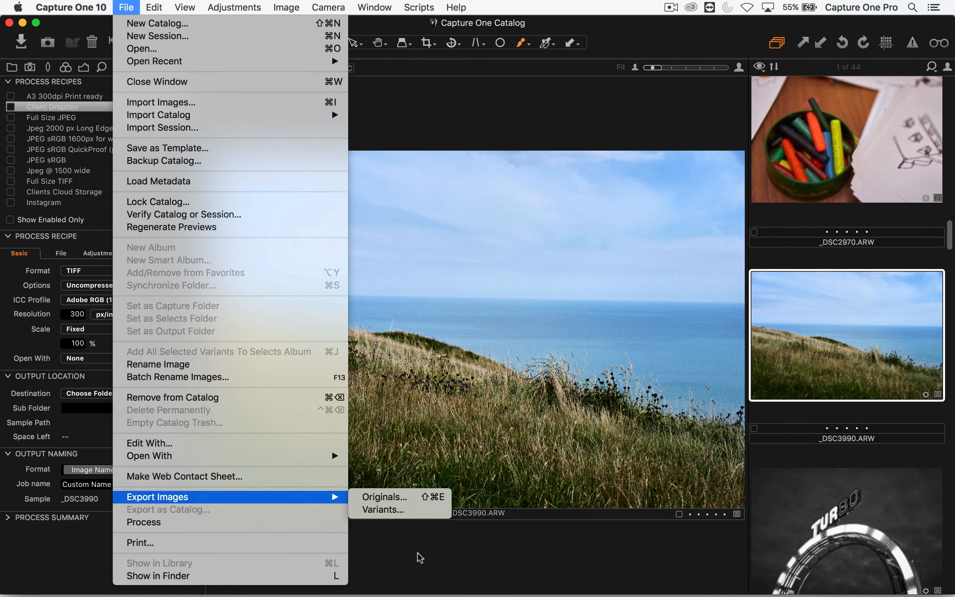
{"action": "left_click", "coordinate": [385, 510]}
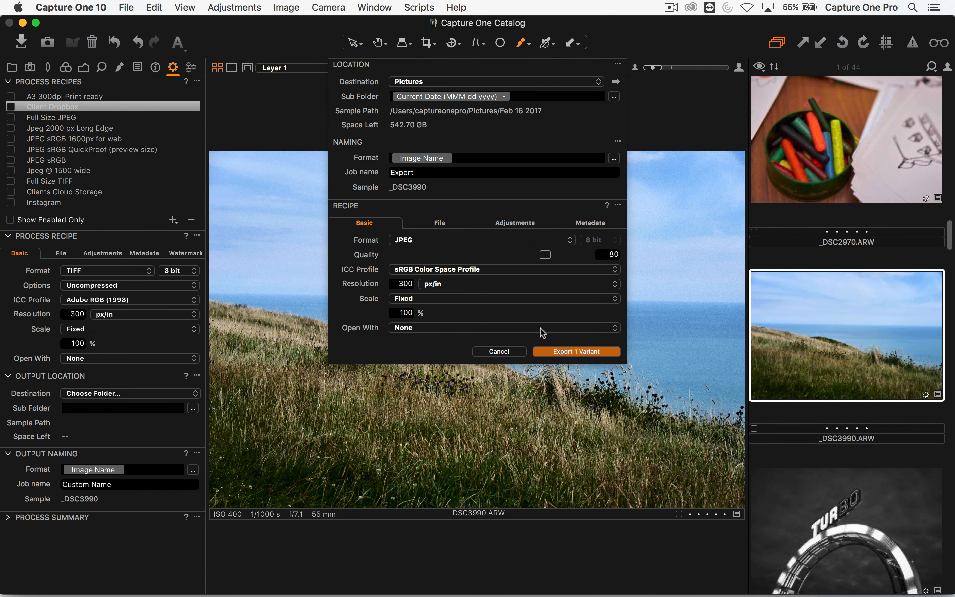
{"action": "left_click", "coordinate": [506, 353]}
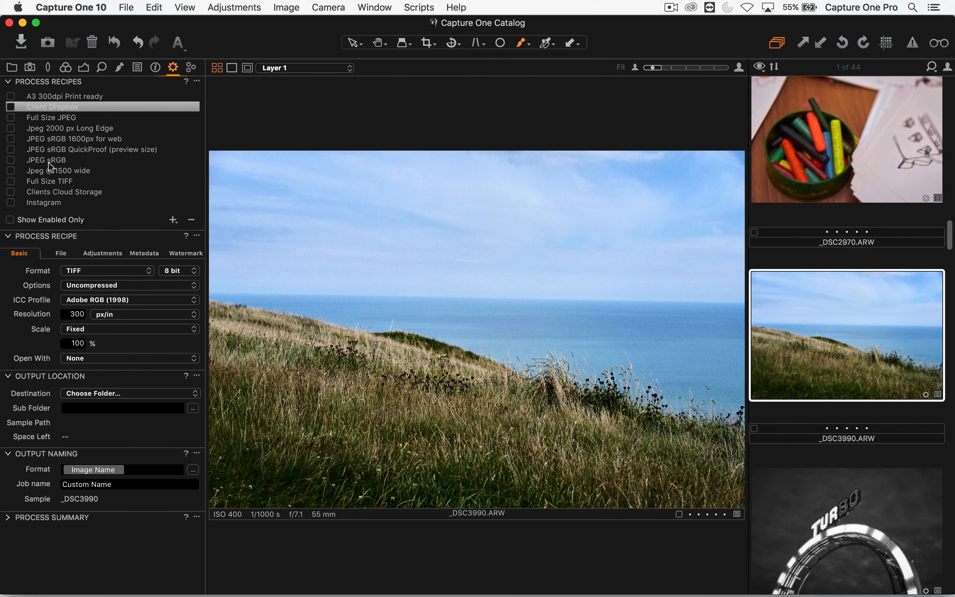
Enable the Jpeg @ 1500 wide, Full Size TIFF and Clients Cloud Storage process recipes, leaving Clients Cloud Storage selected
{"action": "left_click", "coordinate": [46, 194]}
{"action": "left_click", "coordinate": [11, 192]}
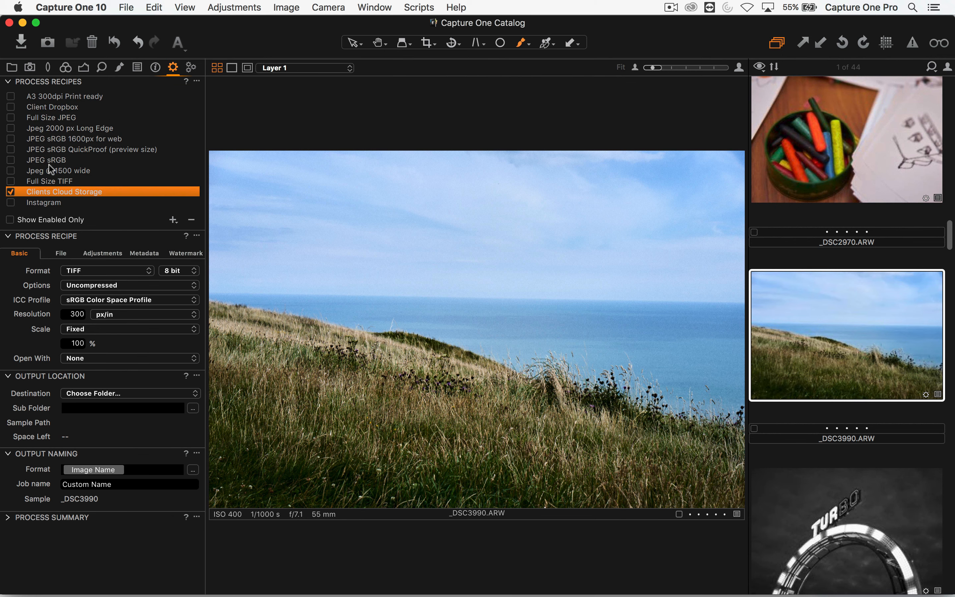
{"action": "left_click", "coordinate": [11, 170]}
{"action": "left_click", "coordinate": [59, 130]}
{"action": "left_click", "coordinate": [10, 128]}
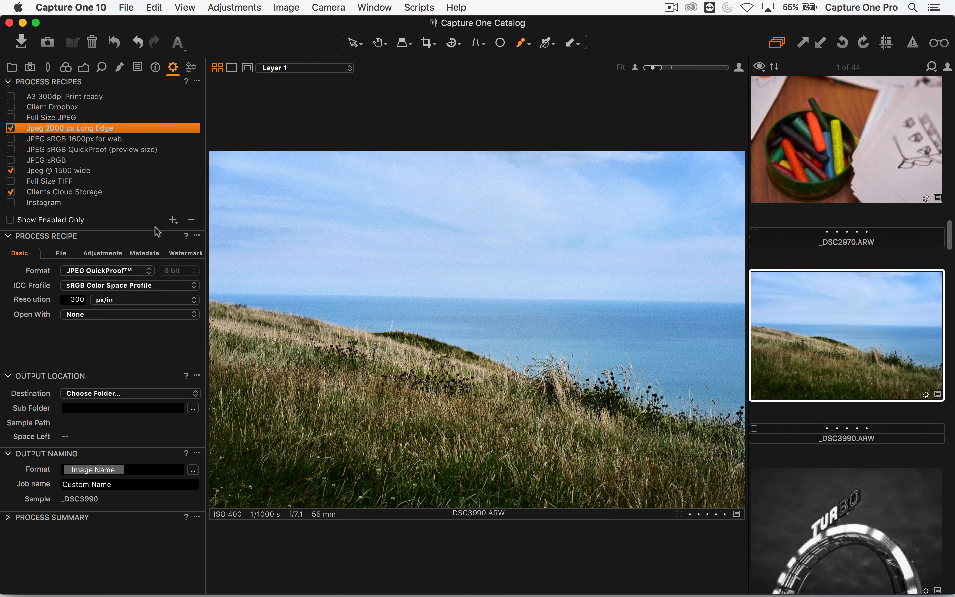
{"action": "left_click", "coordinate": [41, 180]}
{"action": "left_click", "coordinate": [11, 181]}
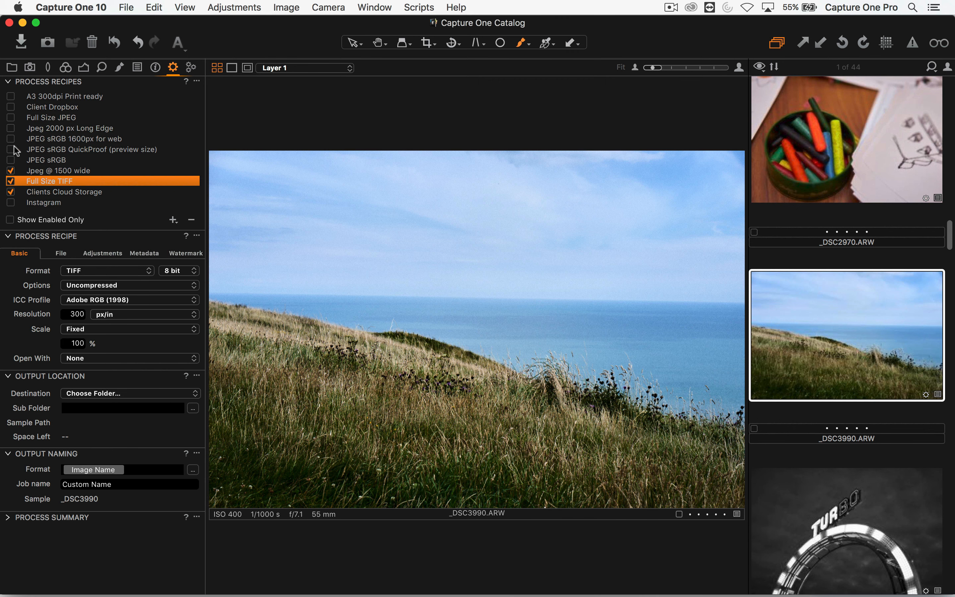
{"action": "left_click", "coordinate": [71, 190]}
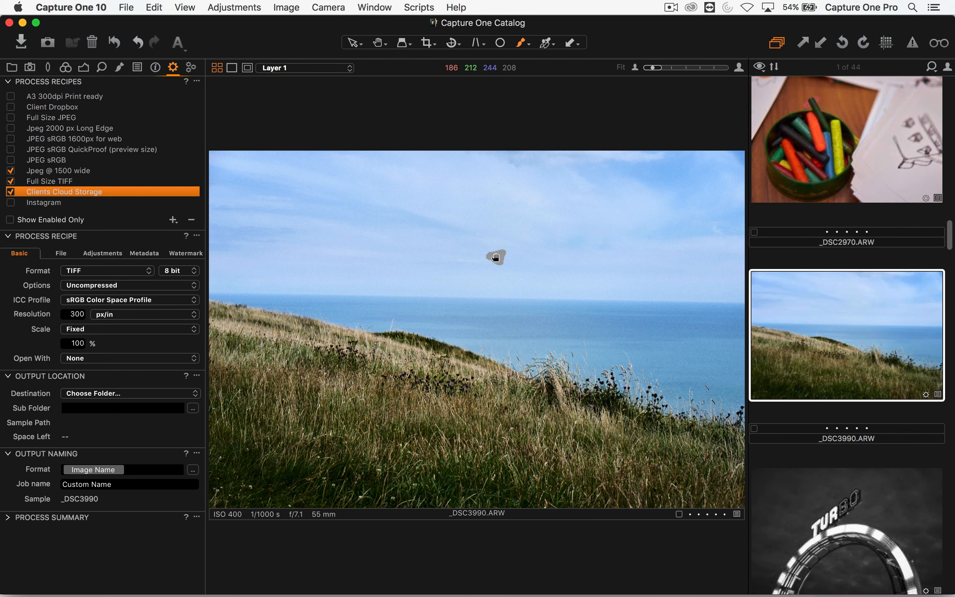
Switch to Safari and look through the product overview on the Tangent website, focusing on the Element panels
{"action": "key", "text": "super+Tab"}
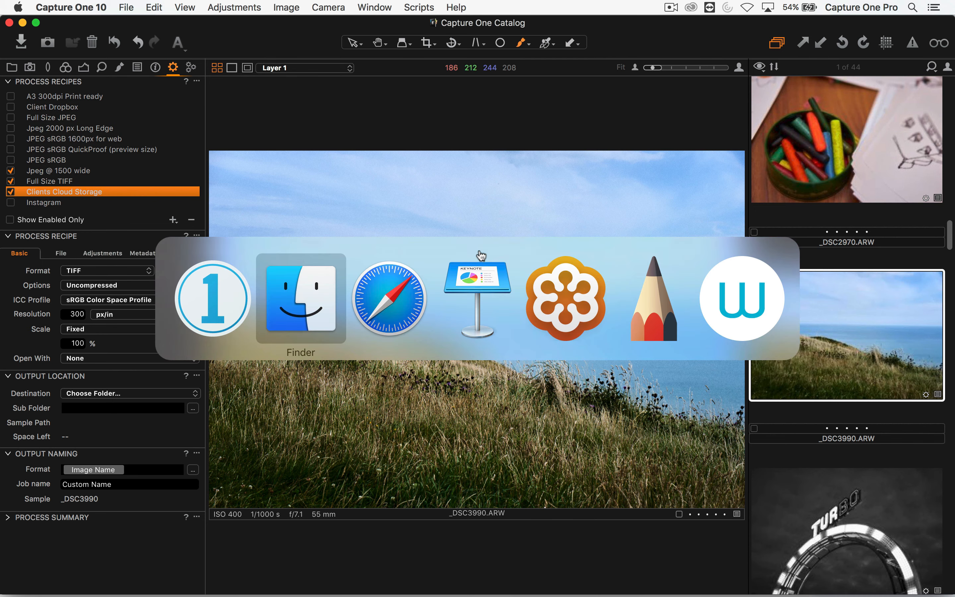
{"action": "left_click", "coordinate": [395, 294]}
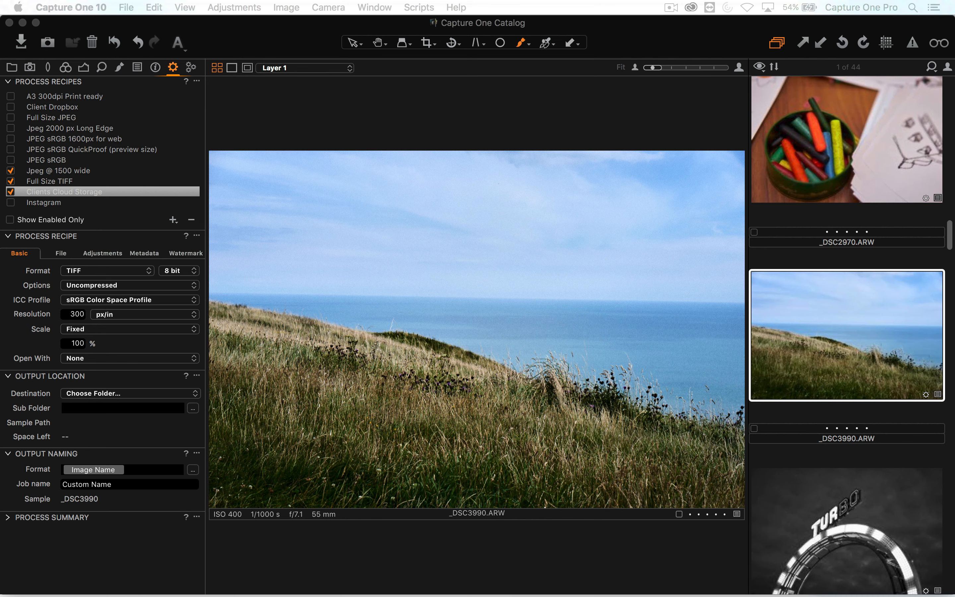
{"action": "left_click_drag", "start_coordinate": [954, 288], "coordinate": [218, 35]}
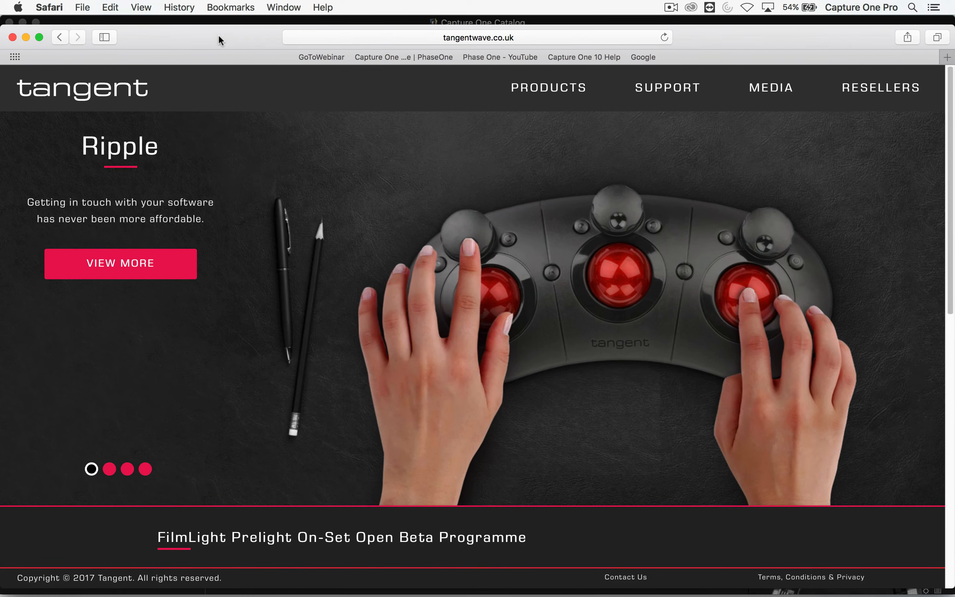
{"action": "left_click", "coordinate": [552, 92]}
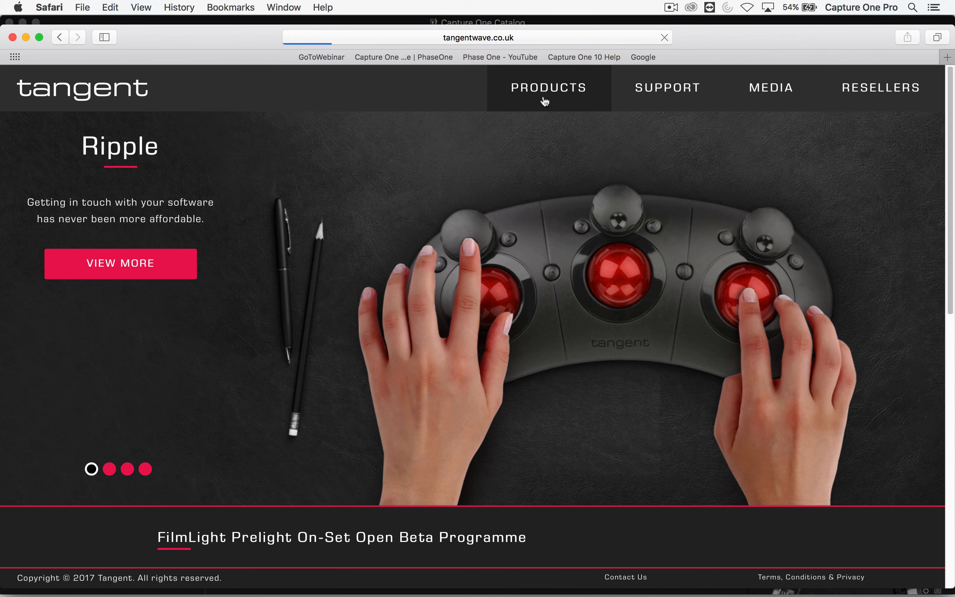
{"action": "scroll", "coordinate": [517, 315], "scroll_direction": "down", "scroll_amount": 10}
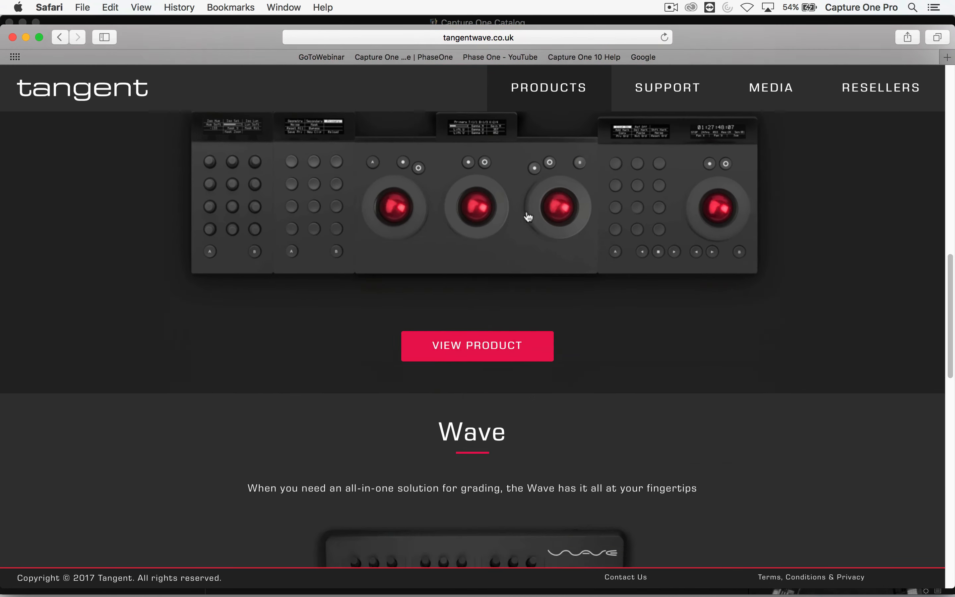
{"action": "scroll", "coordinate": [528, 217], "scroll_direction": "up", "scroll_amount": 4}
{"action": "scroll", "coordinate": [616, 226], "scroll_direction": "up", "scroll_amount": 6}
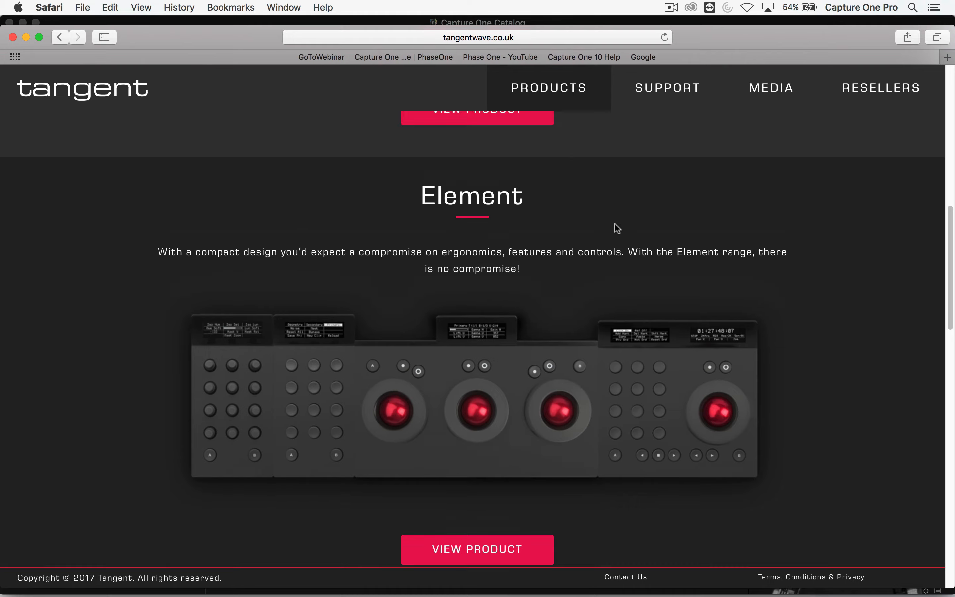
{"action": "scroll", "coordinate": [629, 201], "scroll_direction": "down", "scroll_amount": 6}
{"action": "scroll", "coordinate": [629, 202], "scroll_direction": "down", "scroll_amount": 1}
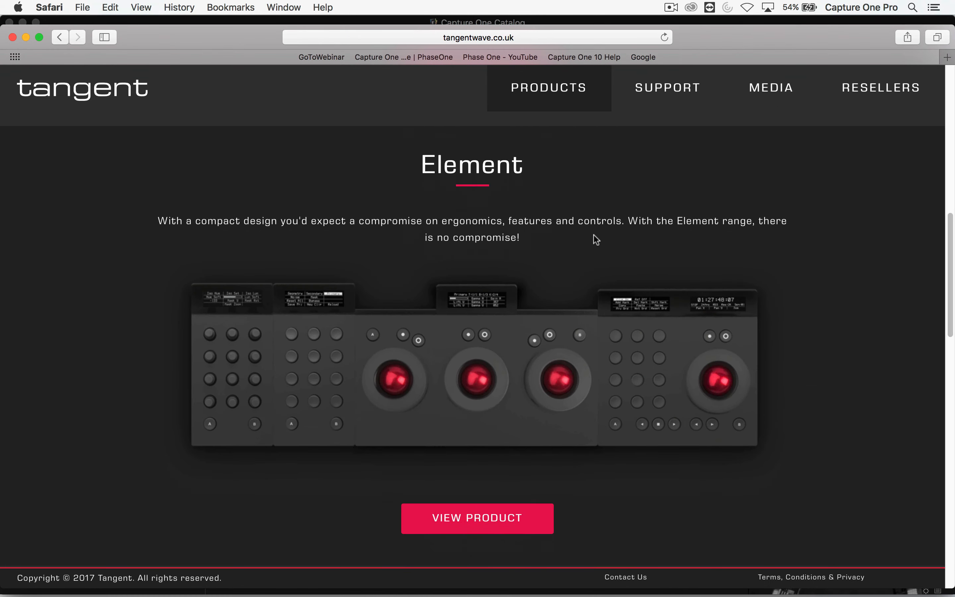
{"action": "scroll", "coordinate": [560, 193], "scroll_direction": "down", "scroll_amount": 3}
{"action": "scroll", "coordinate": [550, 367], "scroll_direction": "up", "scroll_amount": 3}
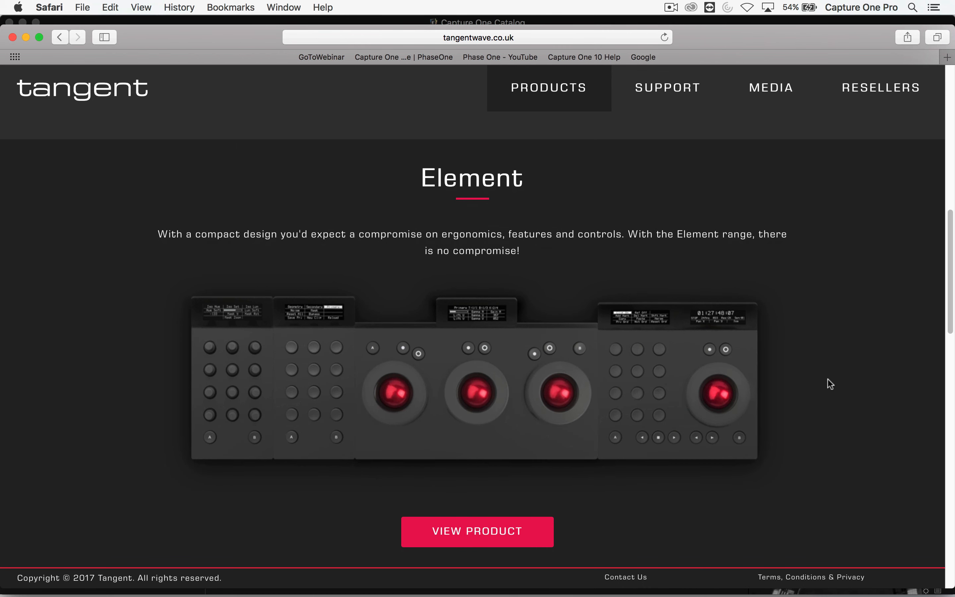
{"action": "scroll", "coordinate": [443, 330], "scroll_direction": "down", "scroll_amount": 6}
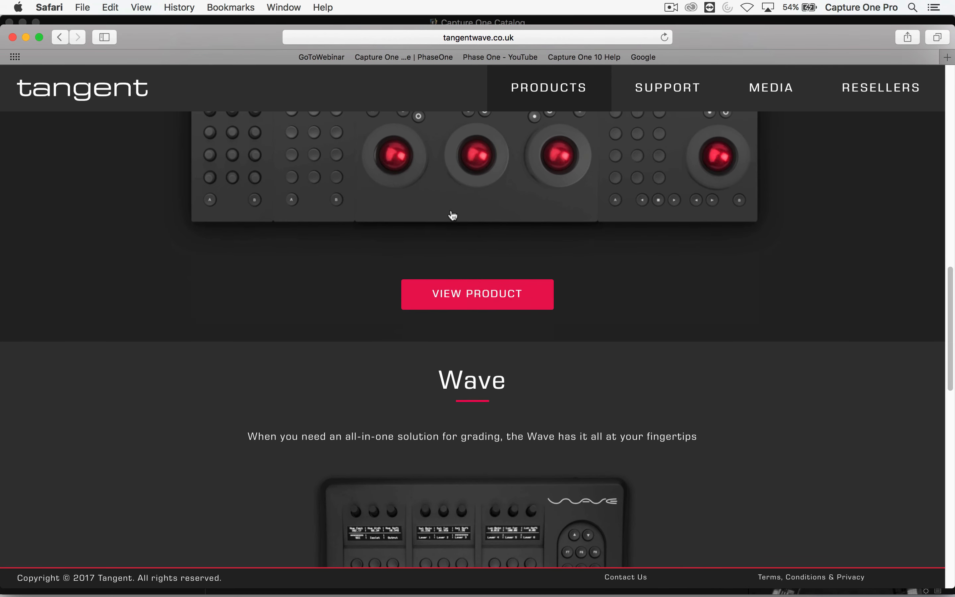
View the Element product page's gallery images through to the knob panel, and switch back to Capture One
{"action": "left_click", "coordinate": [490, 304]}
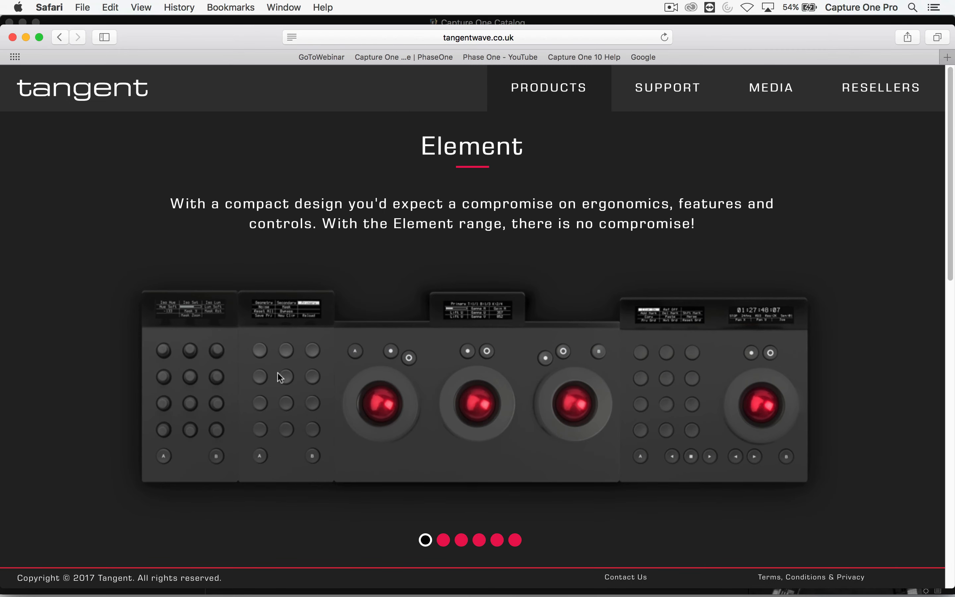
{"action": "scroll", "coordinate": [280, 377], "scroll_direction": "down", "scroll_amount": 4}
{"action": "left_click", "coordinate": [443, 386]}
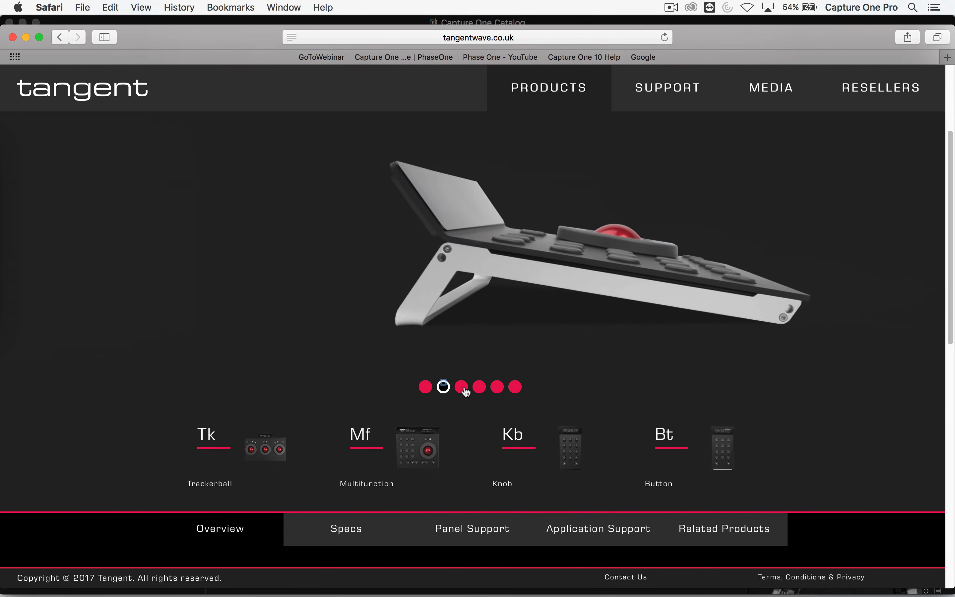
{"action": "left_click", "coordinate": [461, 386]}
{"action": "left_click", "coordinate": [480, 387]}
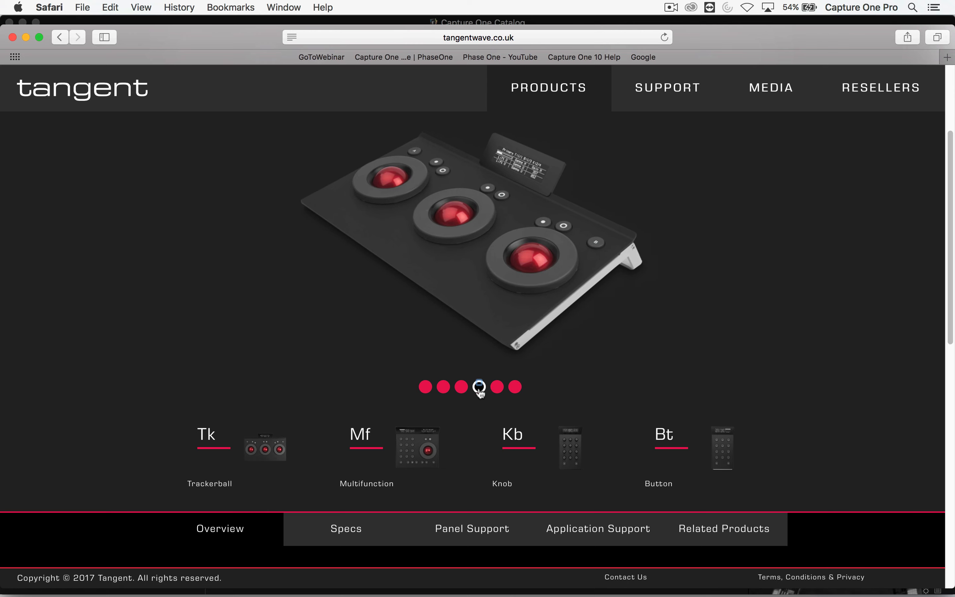
{"action": "left_click", "coordinate": [497, 387]}
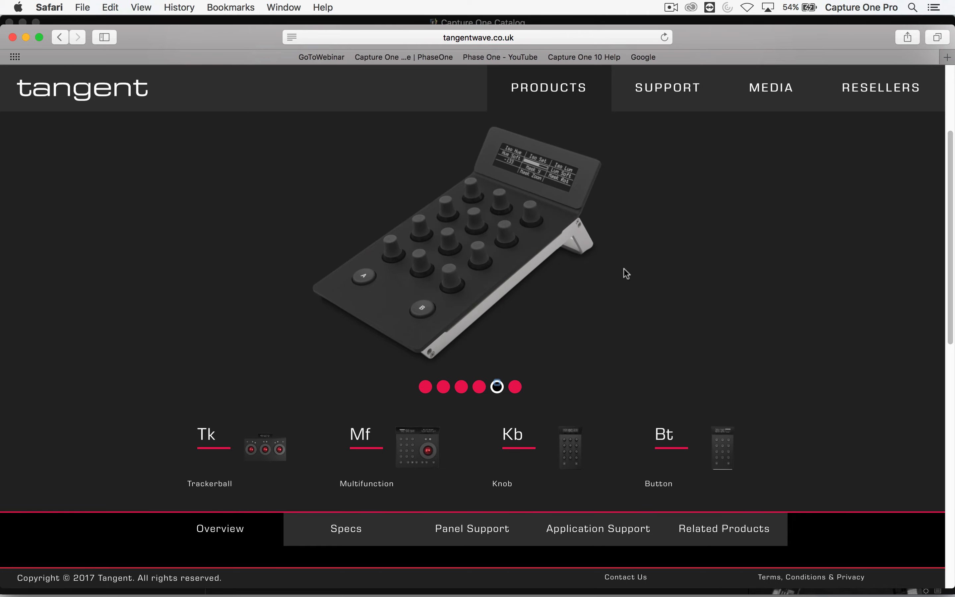
{"action": "key", "text": "super+Tab"}
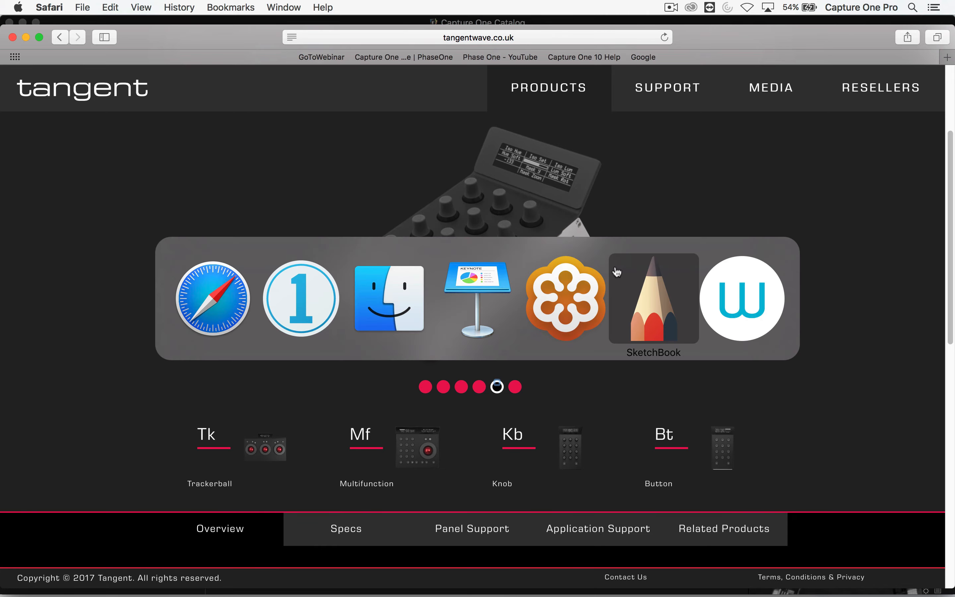
{"action": "left_click", "coordinate": [307, 323]}
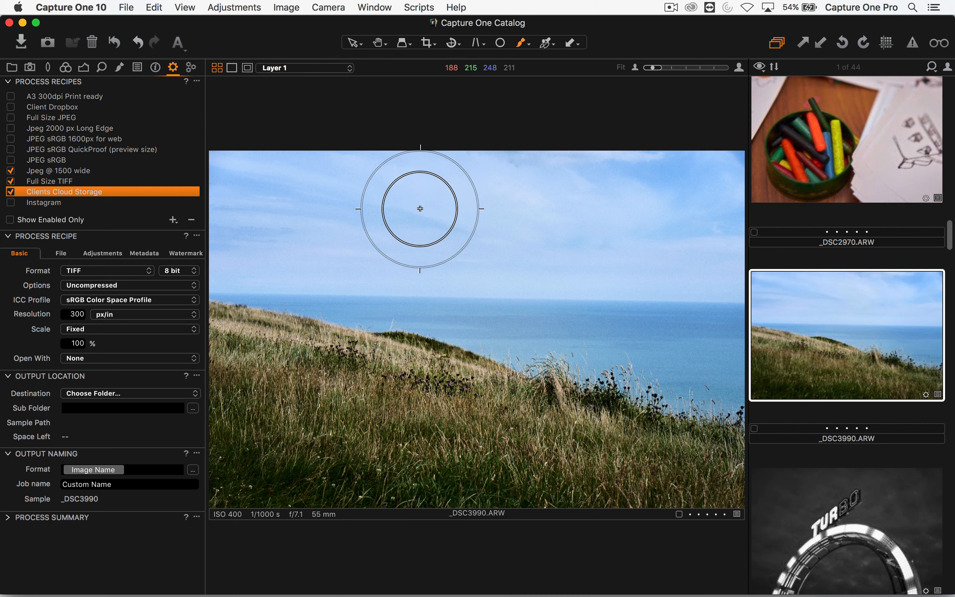
Look through the Capture One Pro 10 Webinars playlist on YouTube in Safari, and switch back to Capture One
{"action": "key", "text": "super+d"}
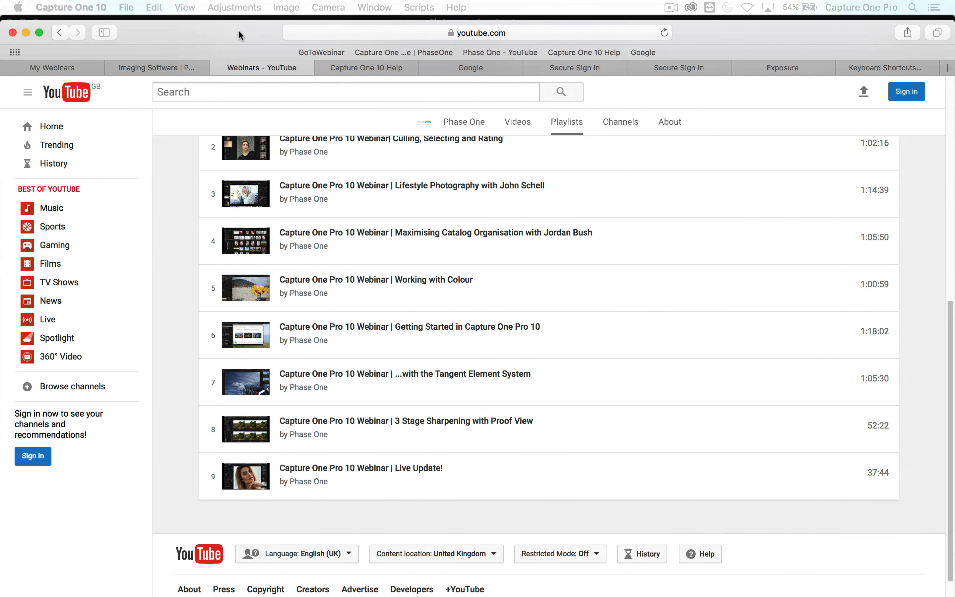
{"action": "scroll", "coordinate": [357, 289], "scroll_direction": "up", "scroll_amount": 5}
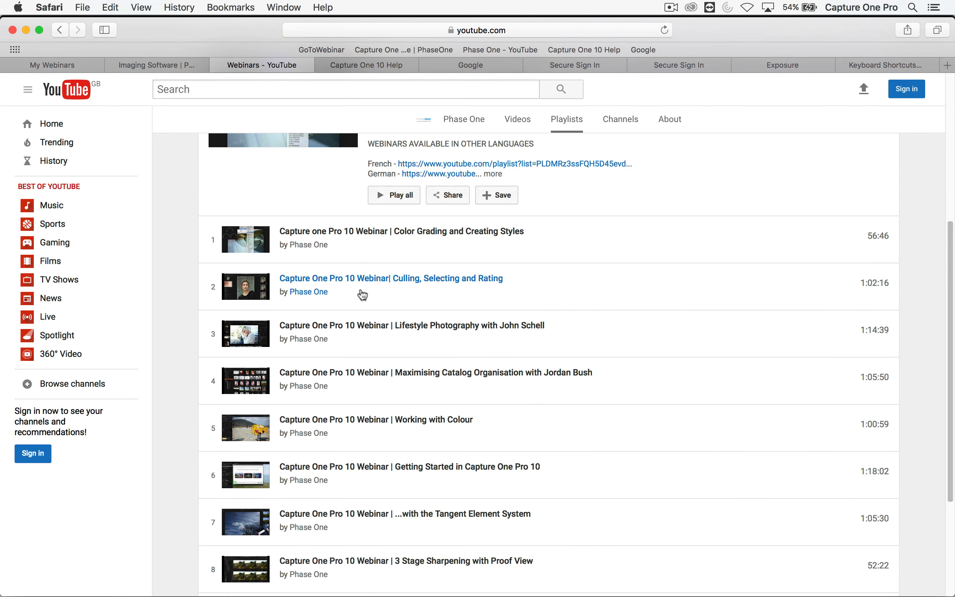
{"action": "scroll", "coordinate": [183, 318], "scroll_direction": "up", "scroll_amount": 5}
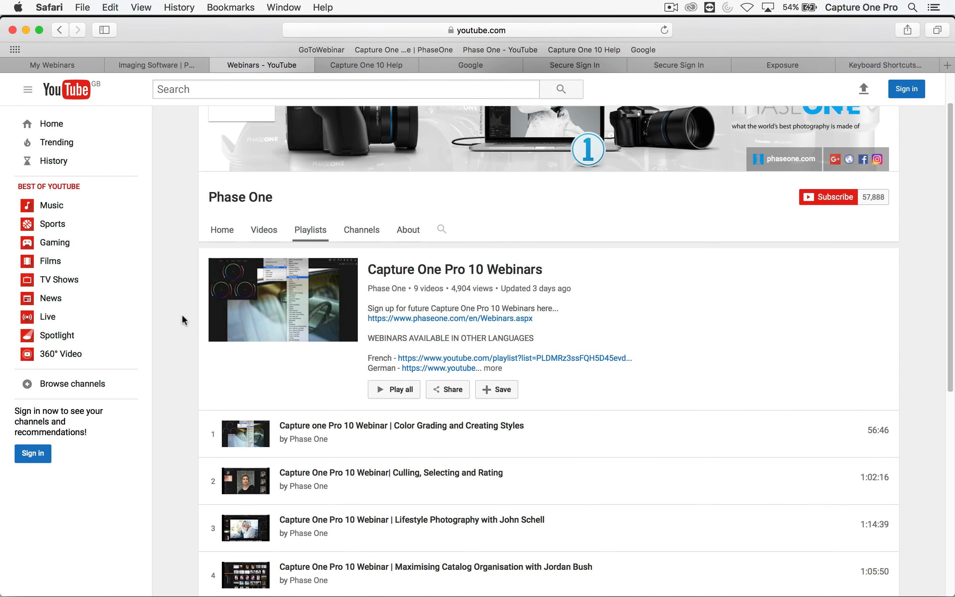
{"action": "scroll", "coordinate": [185, 300], "scroll_direction": "down", "scroll_amount": 3}
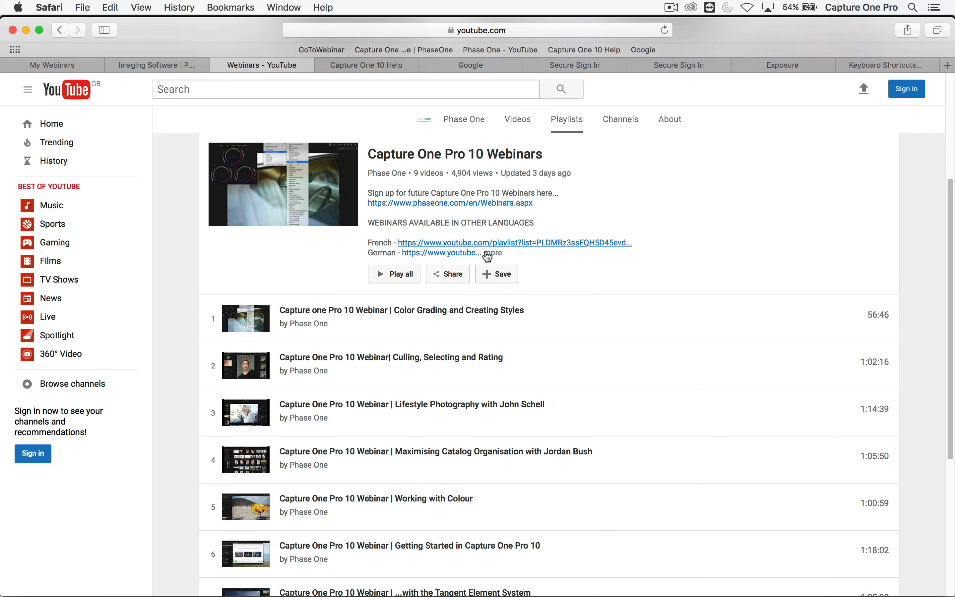
{"action": "scroll", "coordinate": [353, 380], "scroll_direction": "down", "scroll_amount": 4}
{"action": "scroll", "coordinate": [406, 310], "scroll_direction": "down", "scroll_amount": 3}
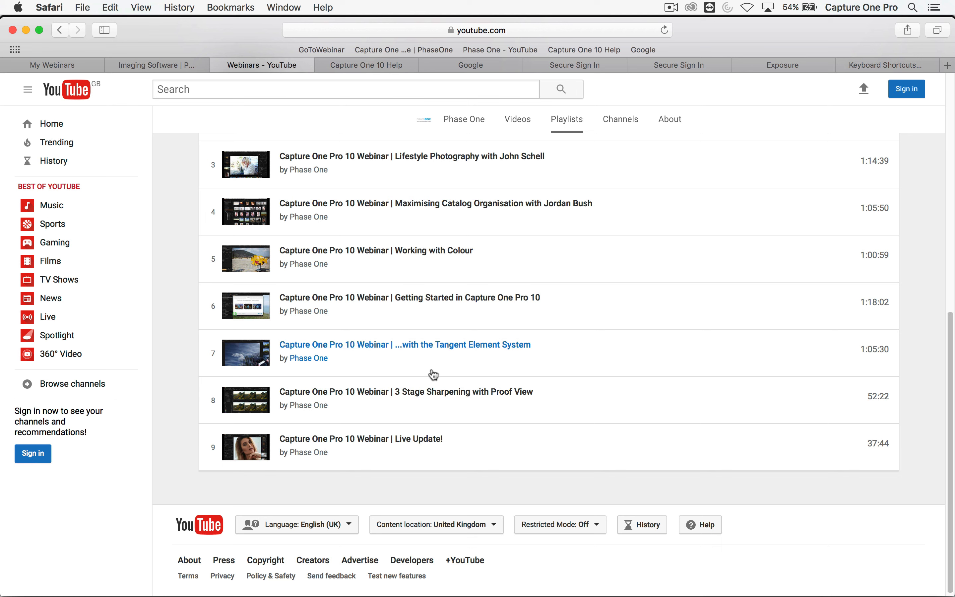
{"action": "key", "text": "super+Tab"}
{"action": "key", "text": "super+Tab"}
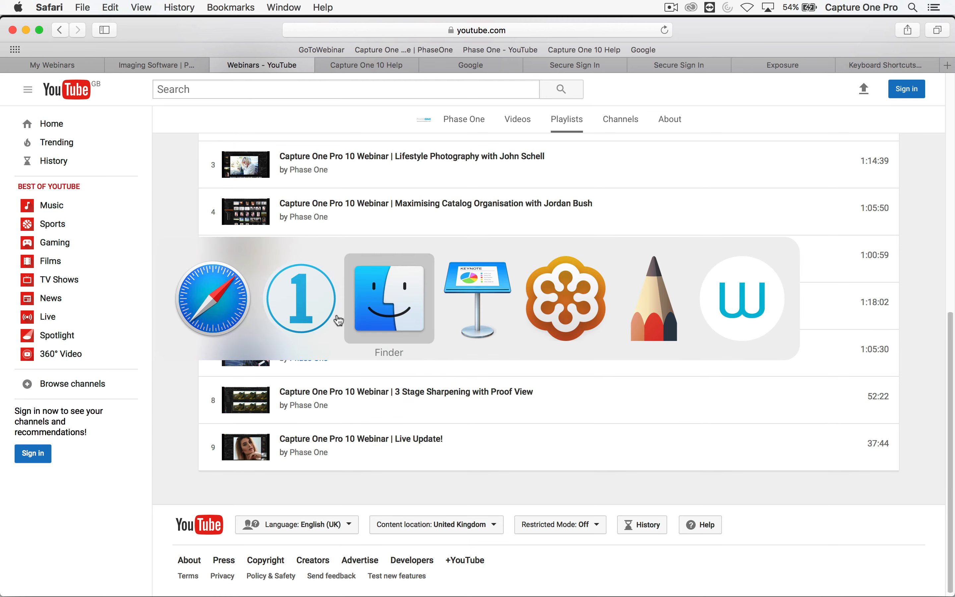
{"action": "left_click", "coordinate": [328, 312]}
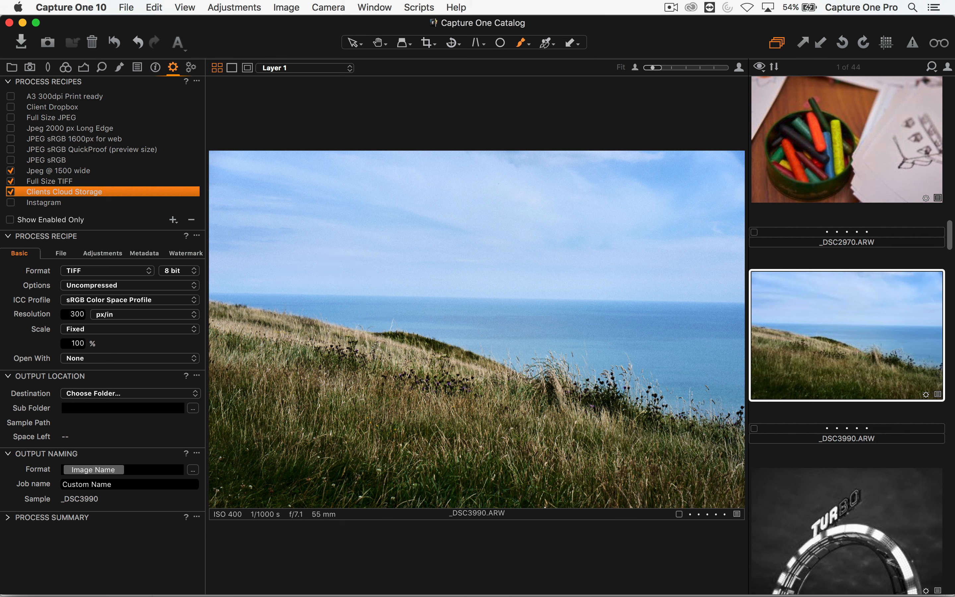
{"action": "key", "text": "super+d"}
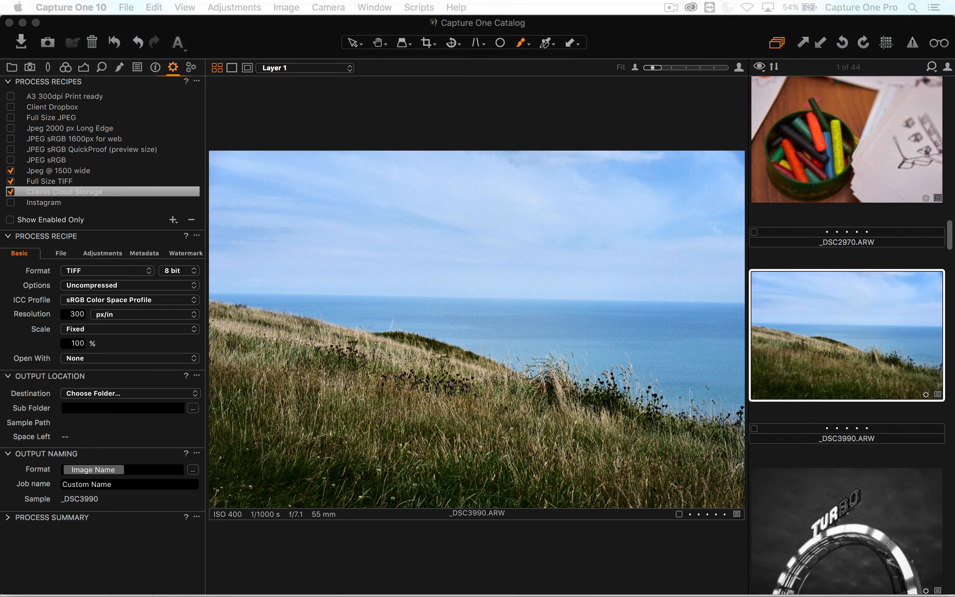